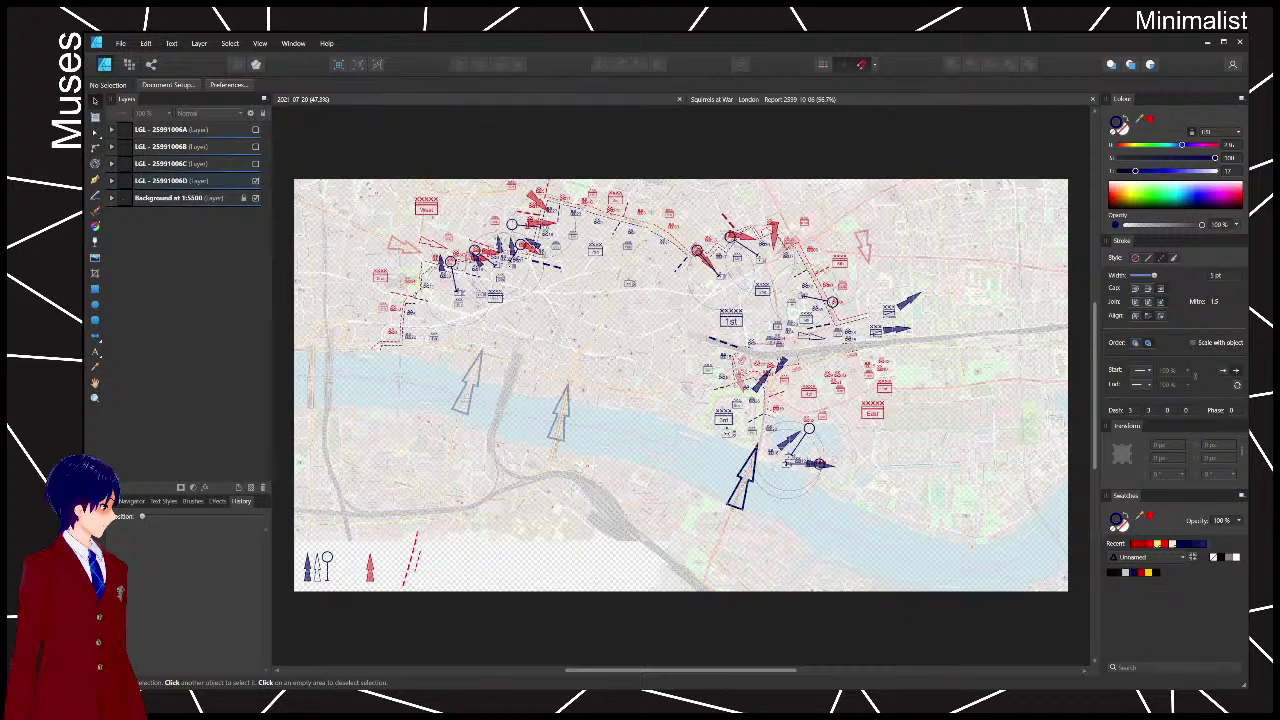
- Switch to the 2021 07 20 map document, rename the Question layer to p1 and save the file
left_click(467, 93)
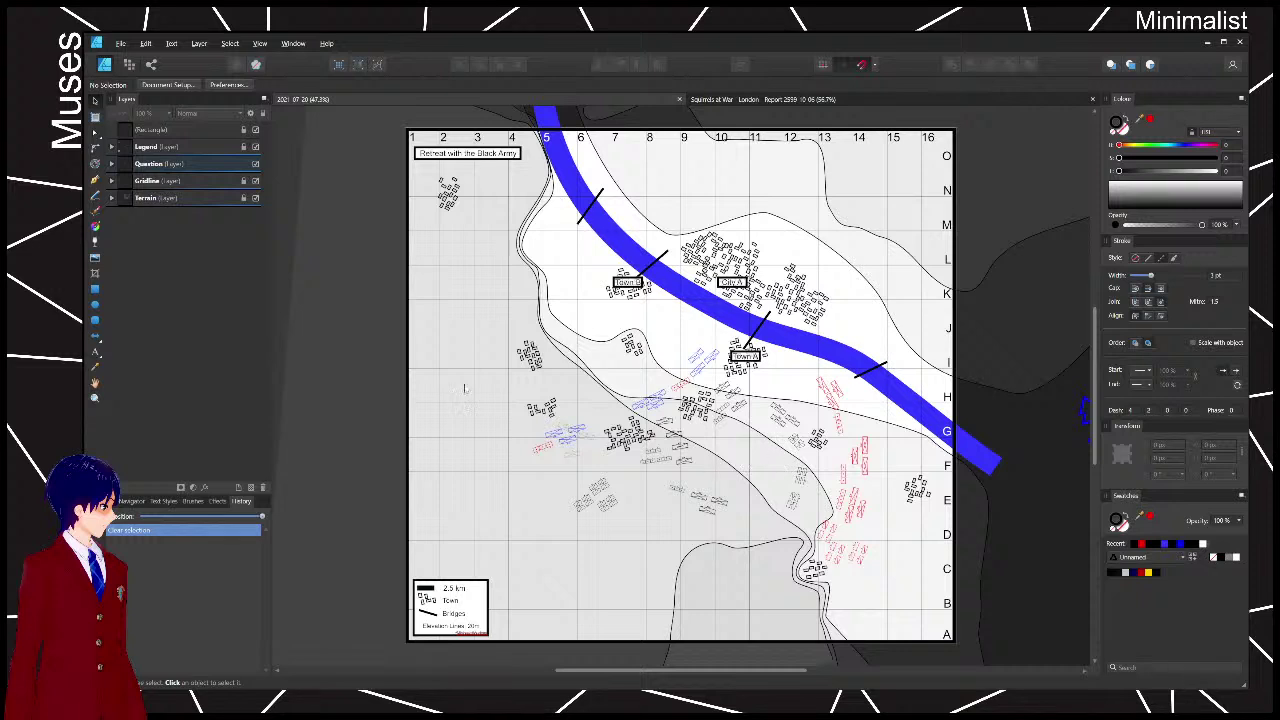
double_click(192, 165)
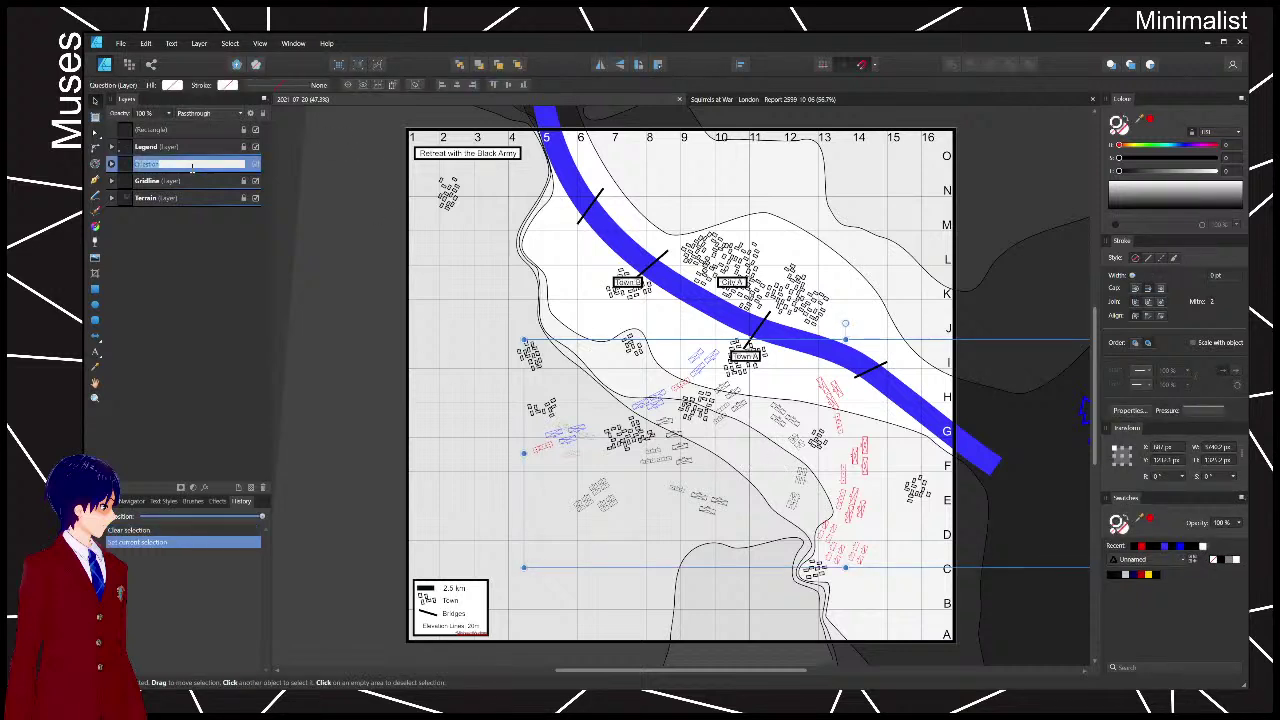
type("p1")
key("Return")
key("ctrl+d")
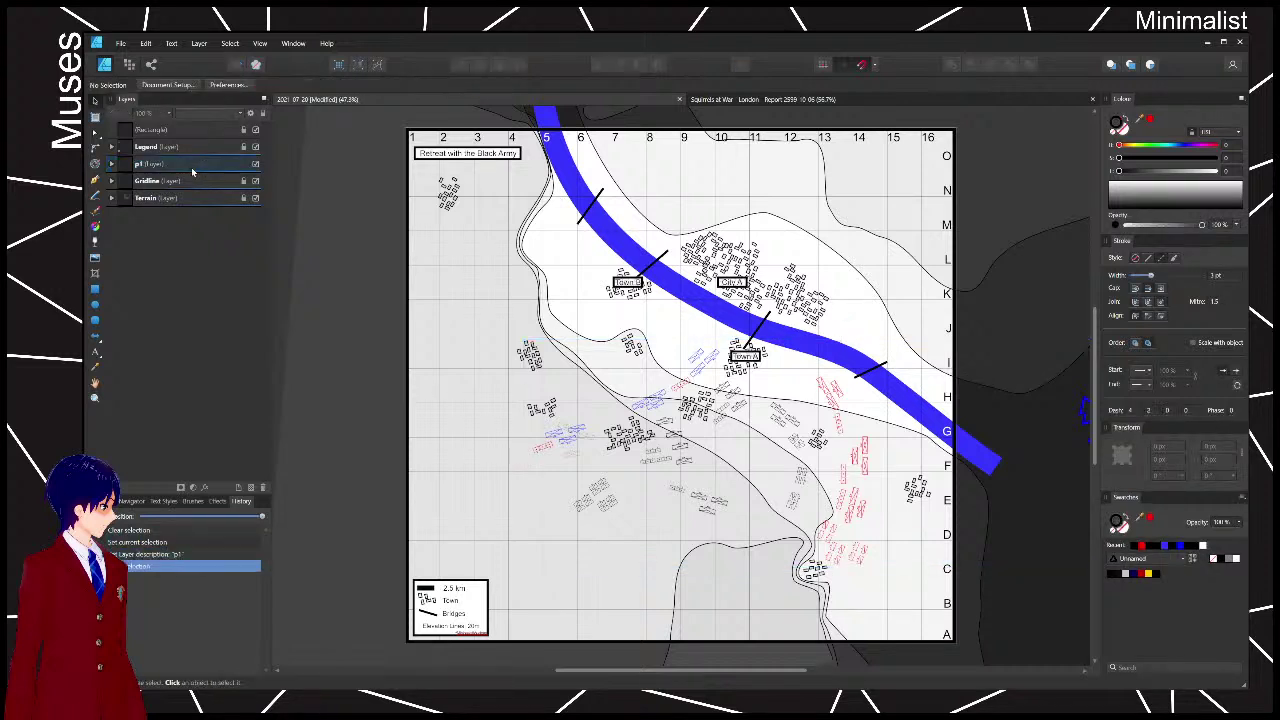
key("ctrl+s")
left_click_drag(460, 444, 630, 570)
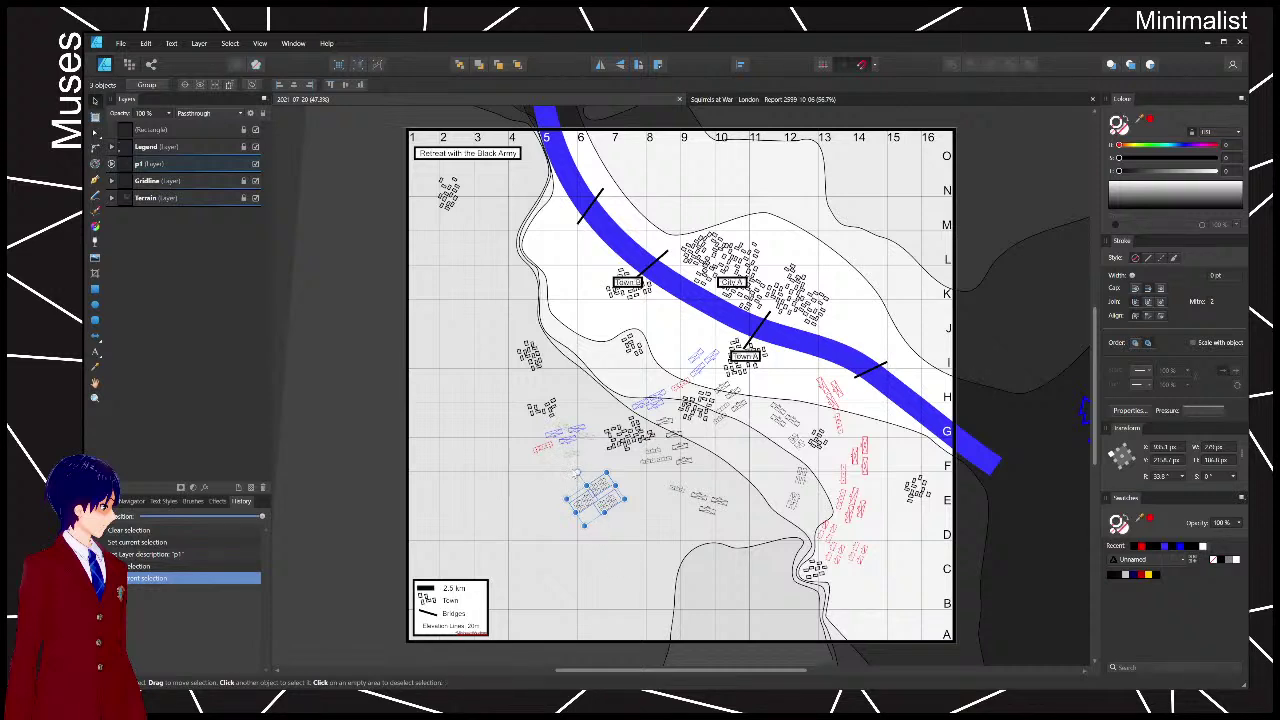
mouse_move(577, 472)
left_mouse_down()
mouse_move(548, 486)
mouse_move(600, 495)
mouse_move(540, 520)
mouse_move(562, 490)
left_mouse_up()
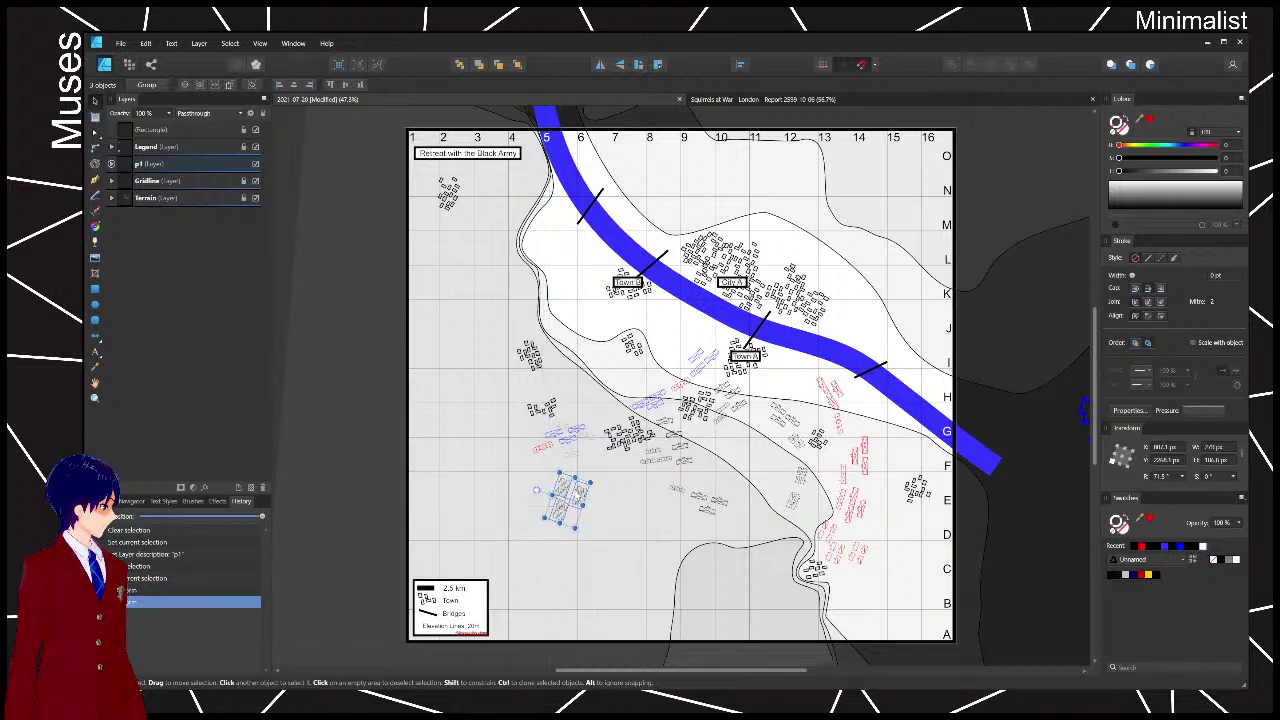
key("ctrl+z")
key("ctrl+z")
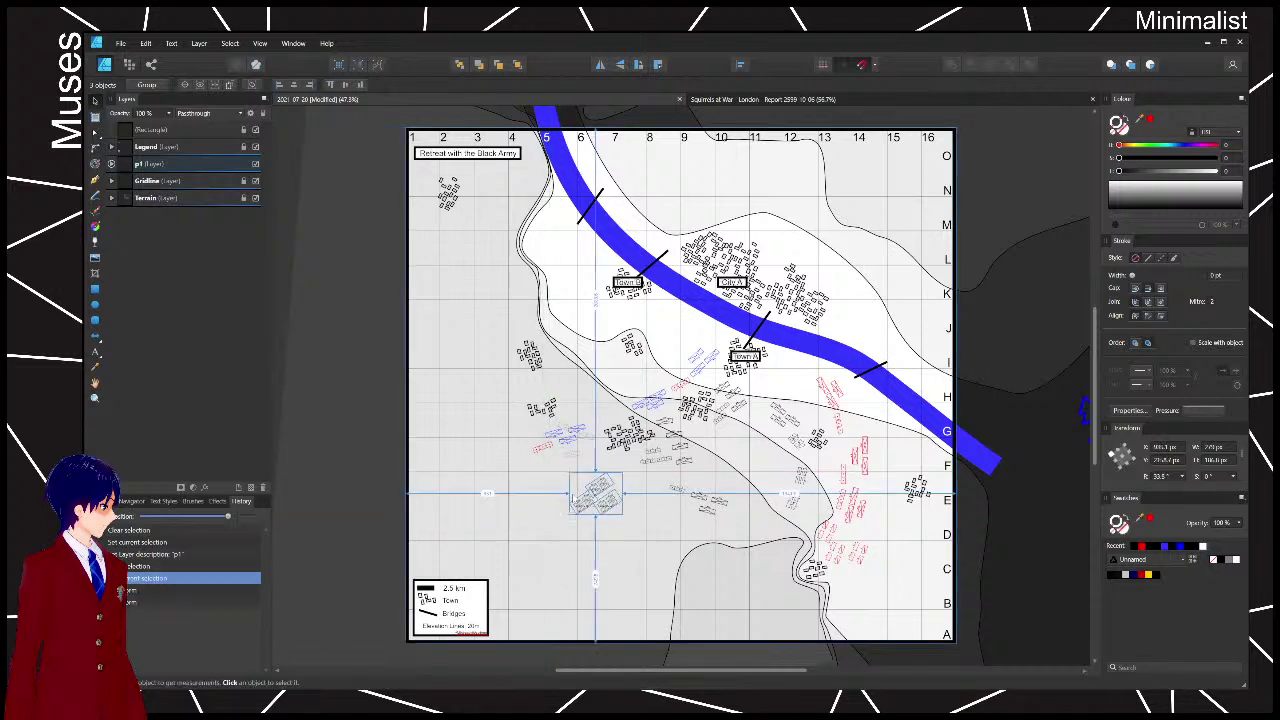
left_click(552, 573)
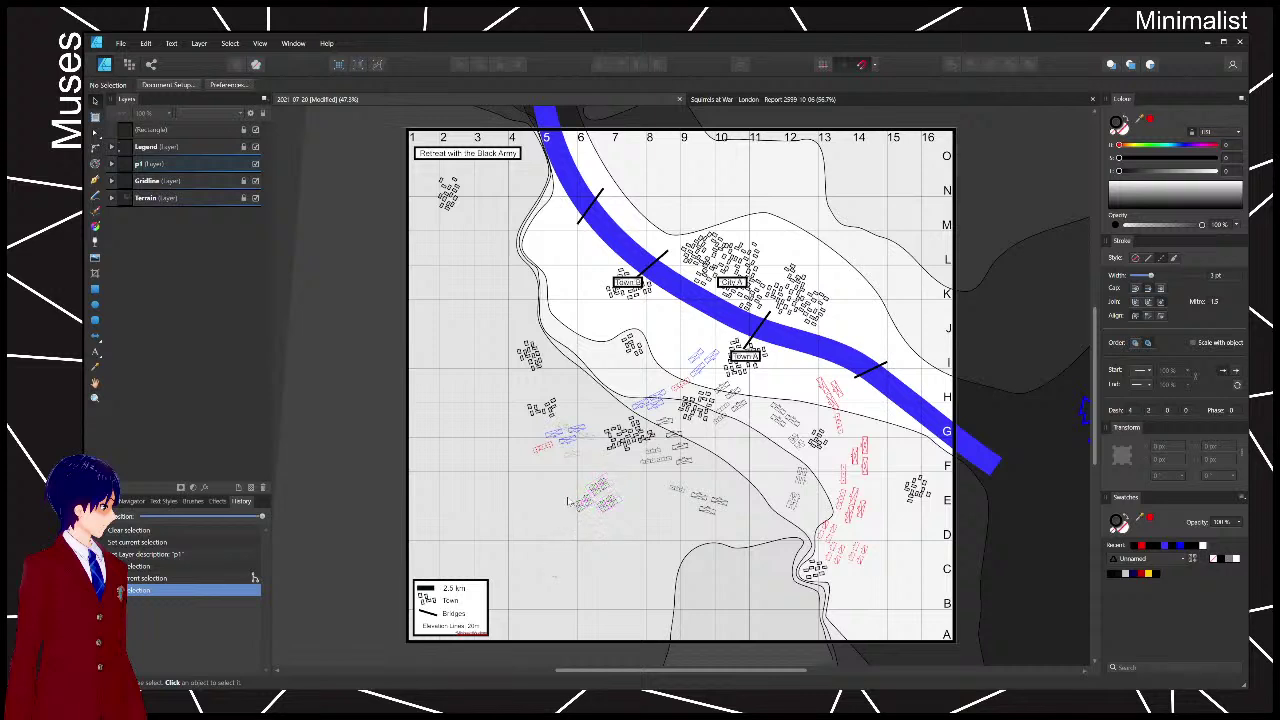
- Examine the black unit groups in the southwestern part of the map on the p1 layer
left_click_drag(556, 464, 642, 544)
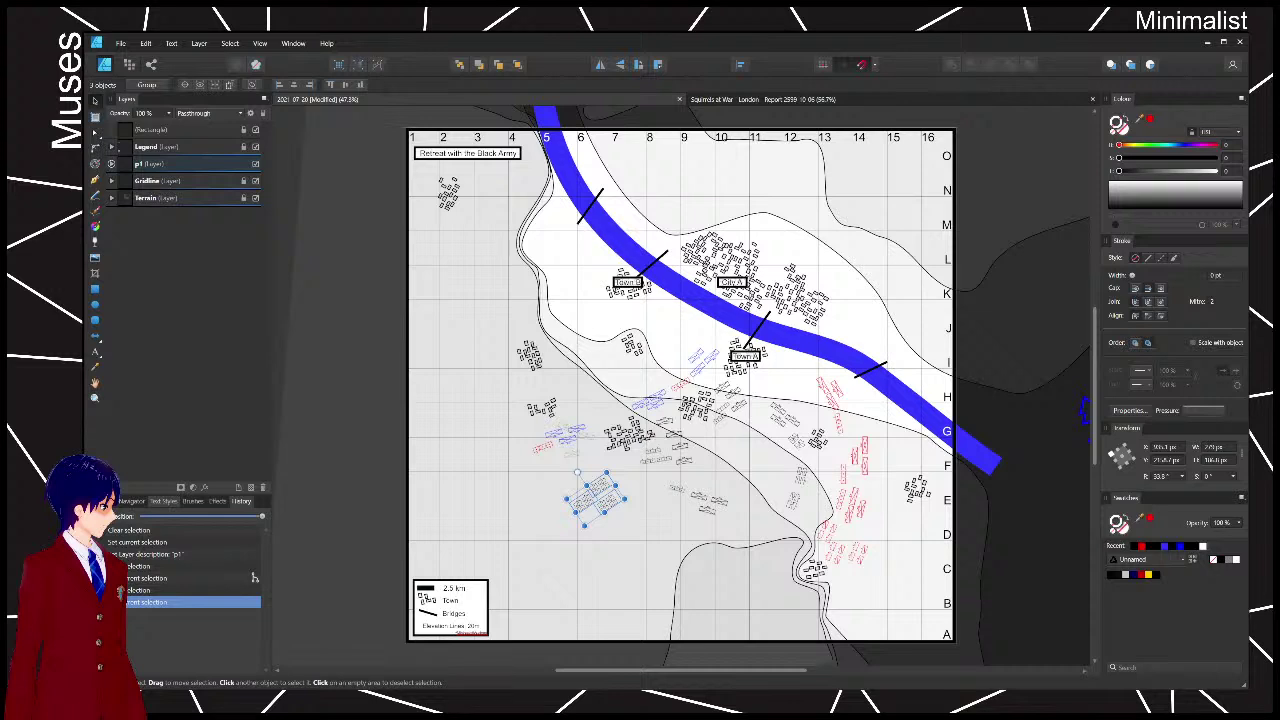
left_click(187, 323)
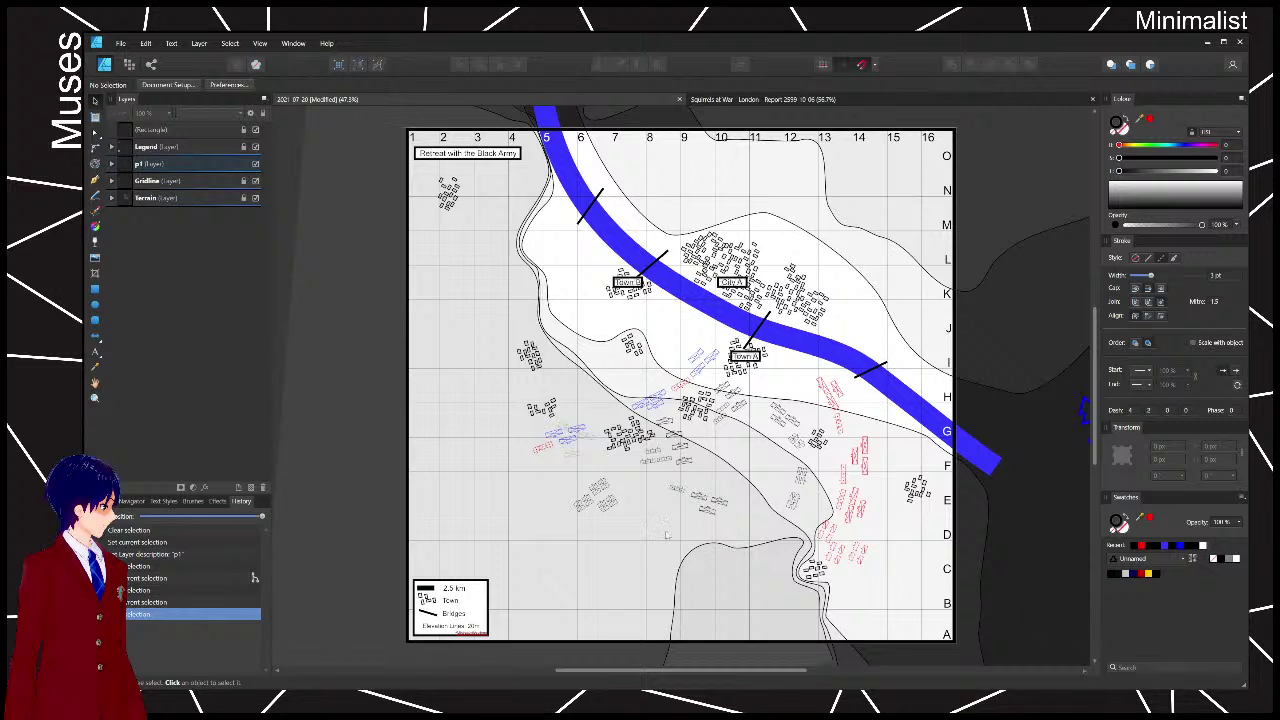
left_click_drag(549, 468, 641, 542)
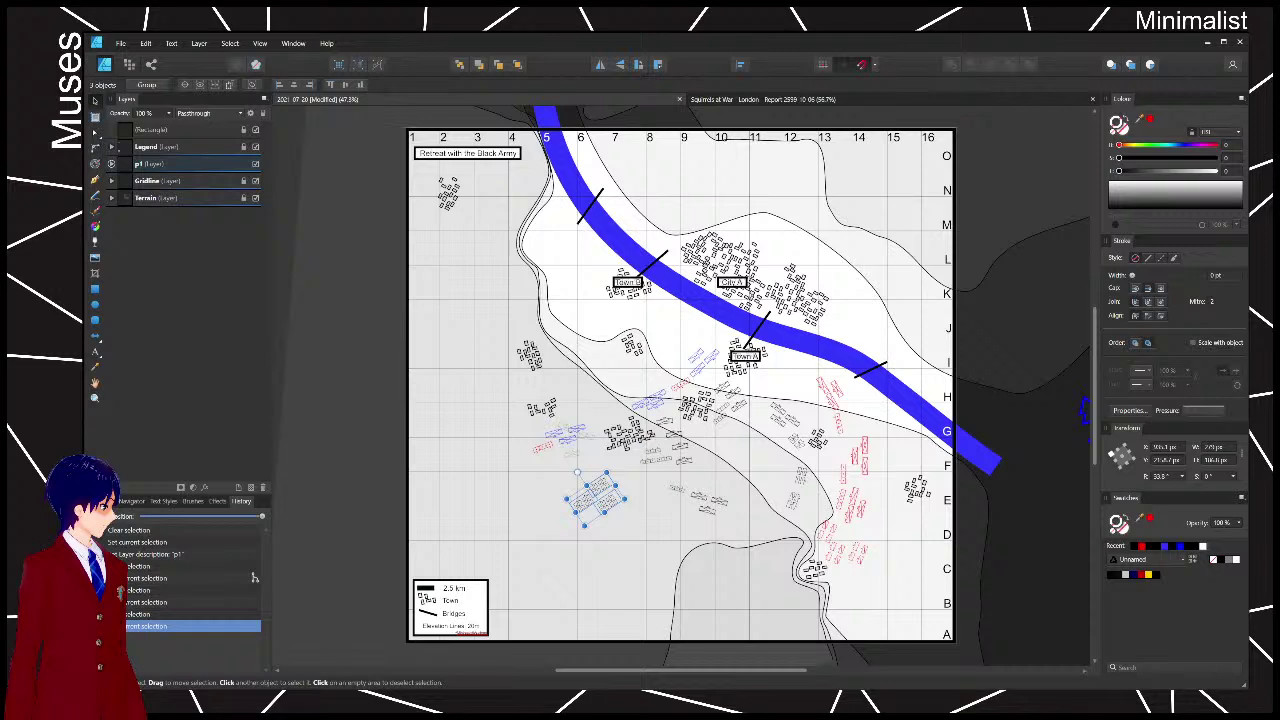
left_click(999, 557)
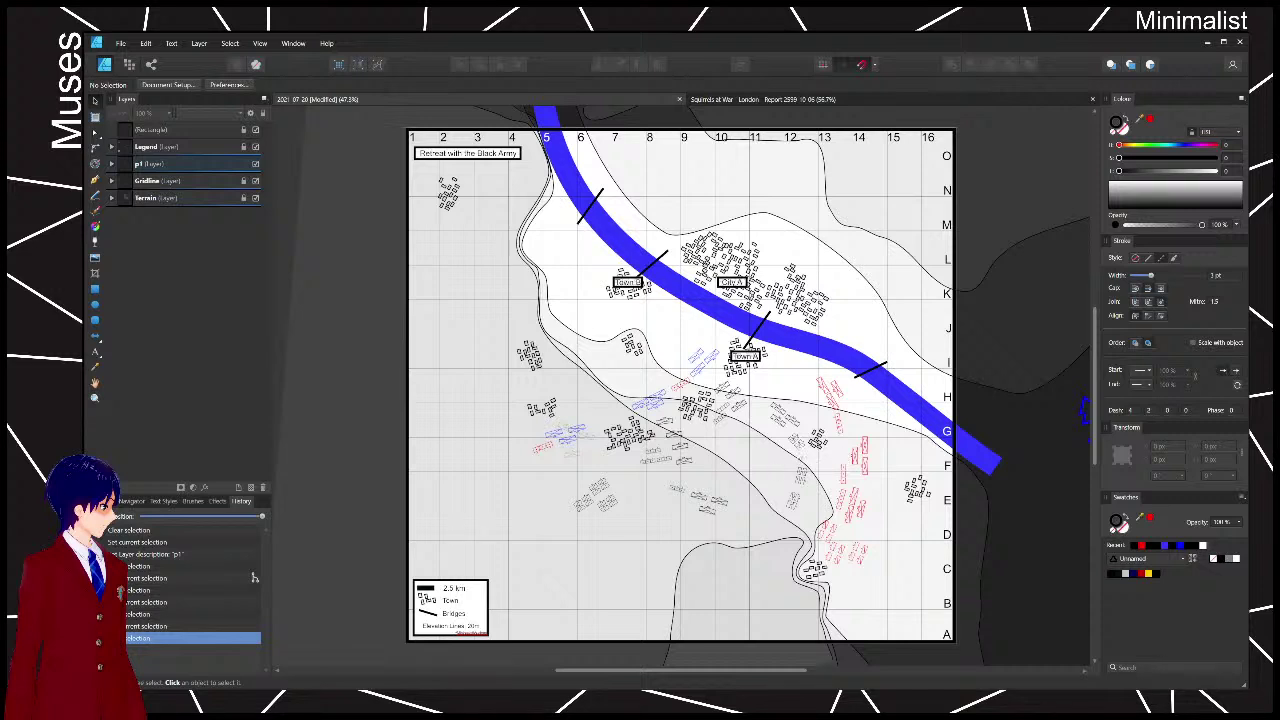
left_click(680, 468)
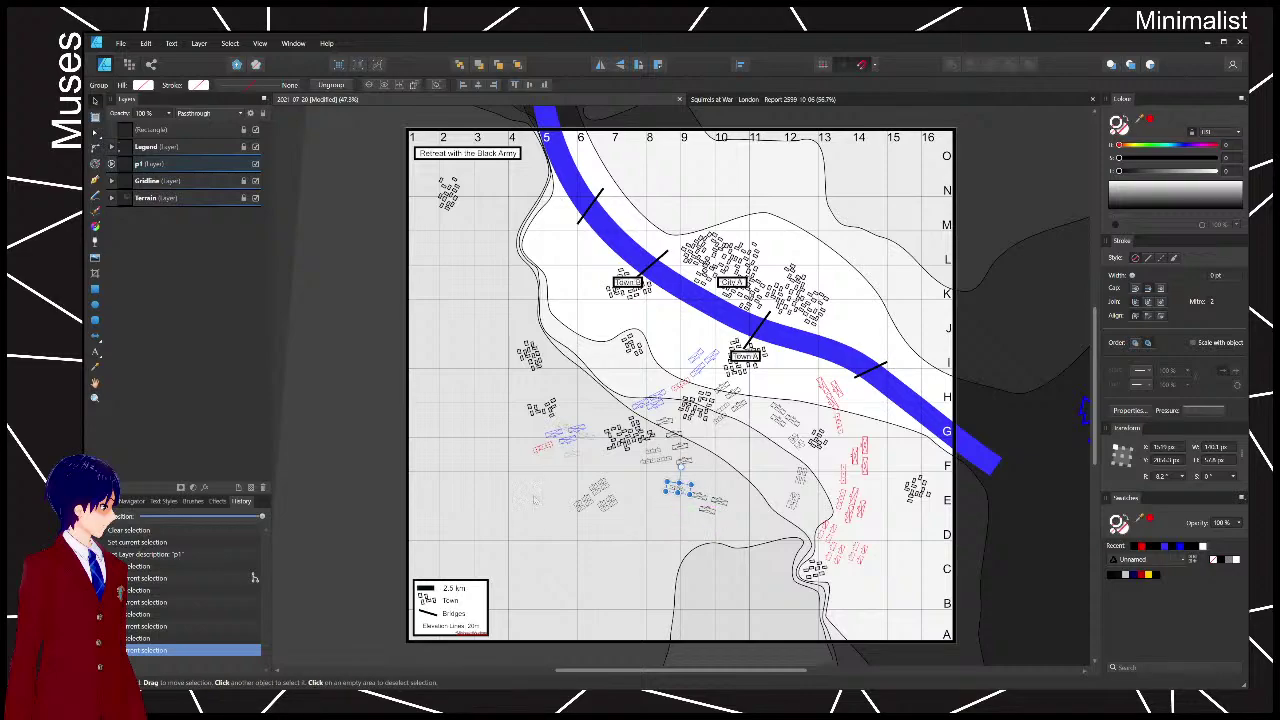
left_click(178, 164)
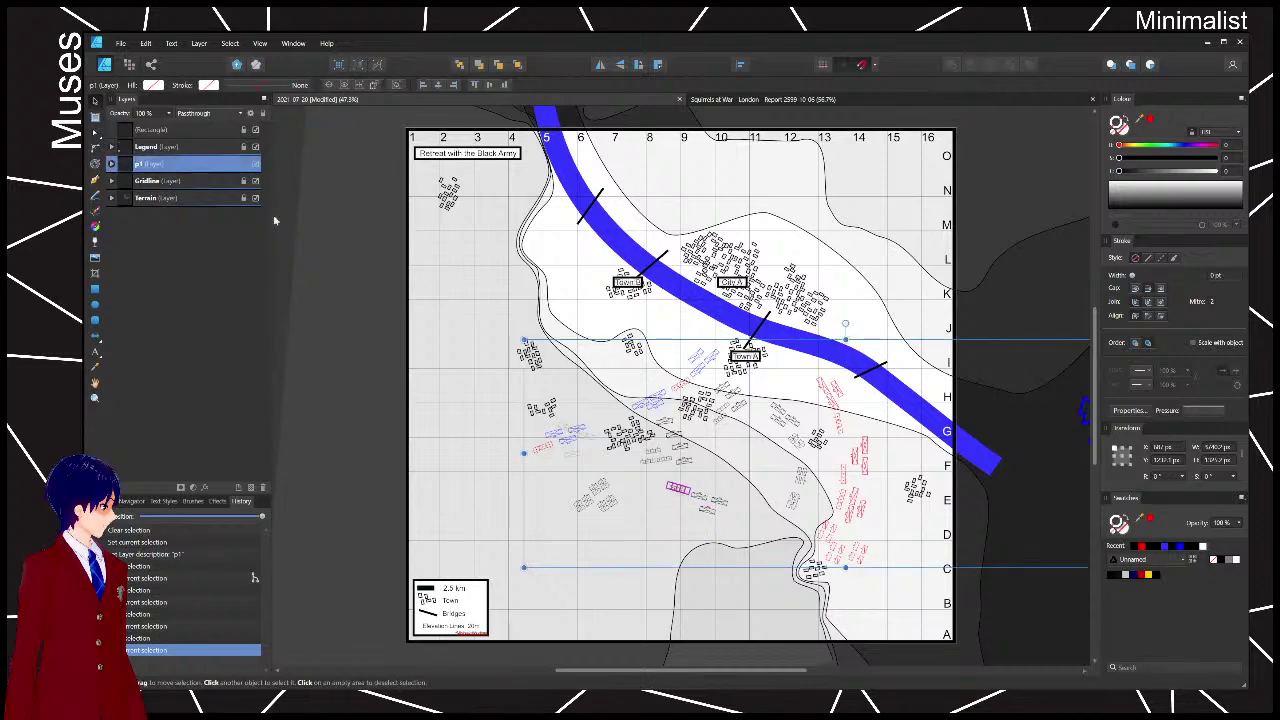
scroll(753, 548, "up", 5)
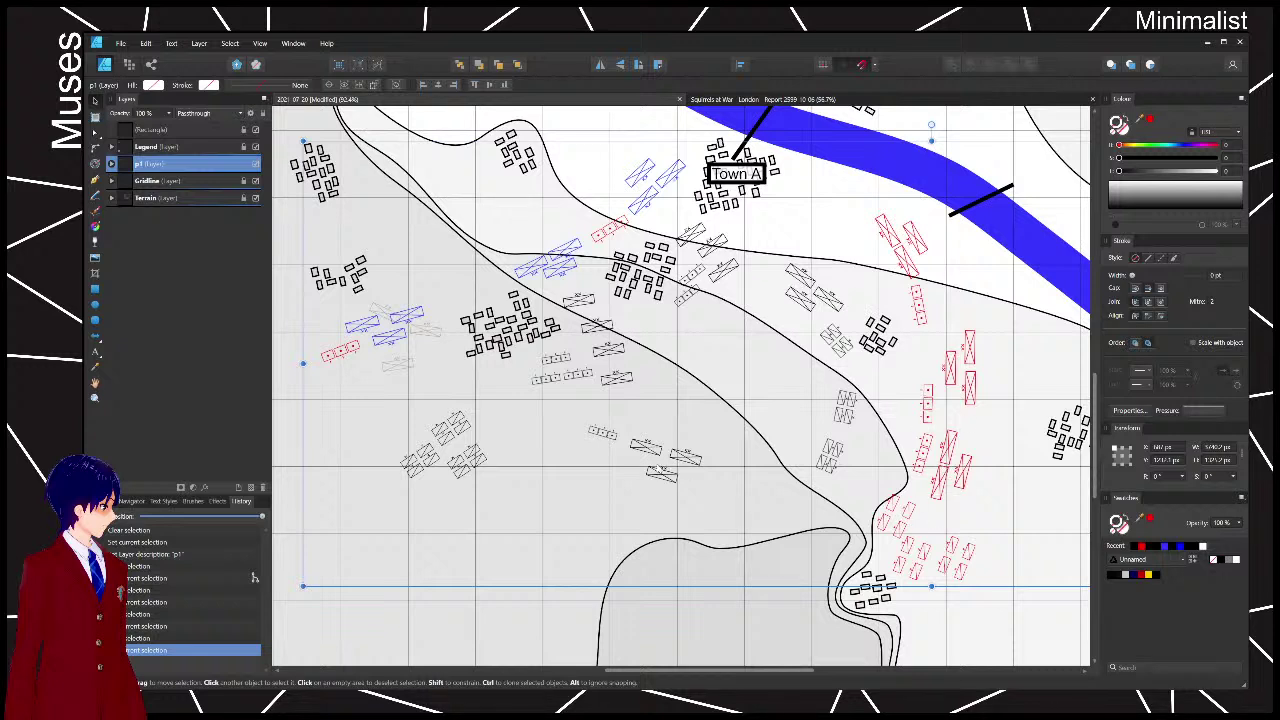
left_click(662, 468)
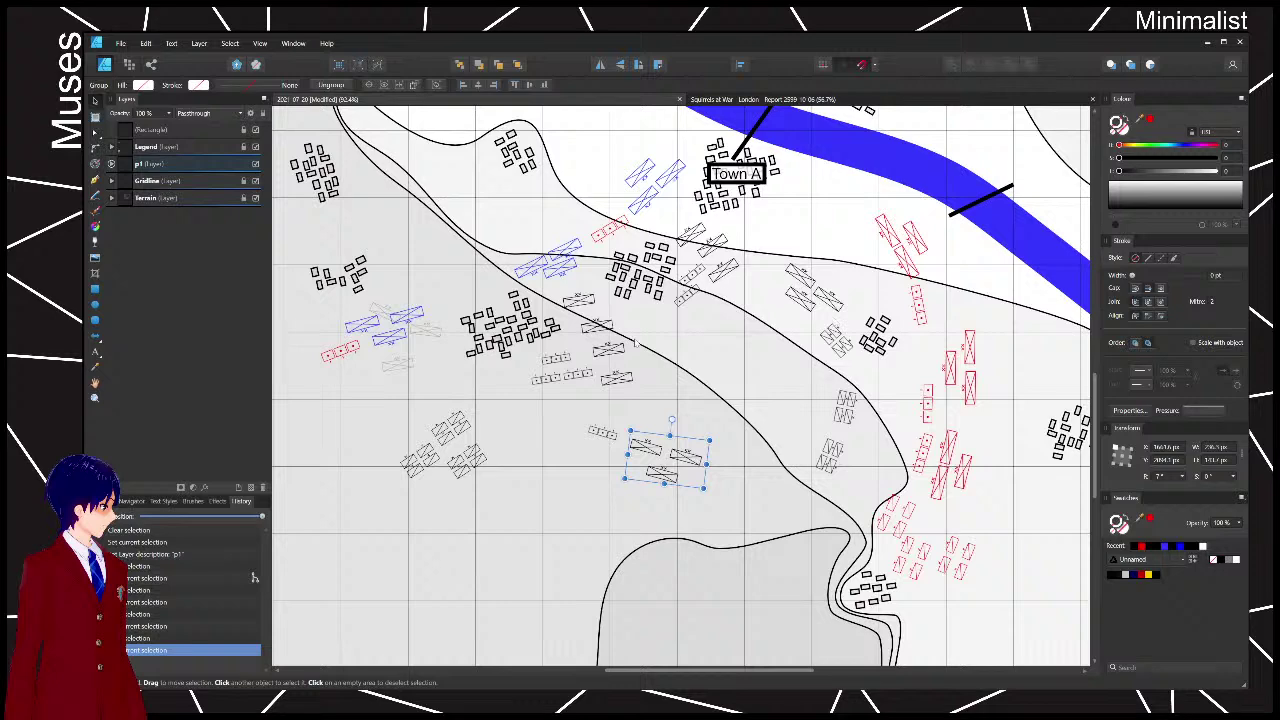
scroll(636, 343, "left", 3)
left_click_drag(431, 393, 586, 543)
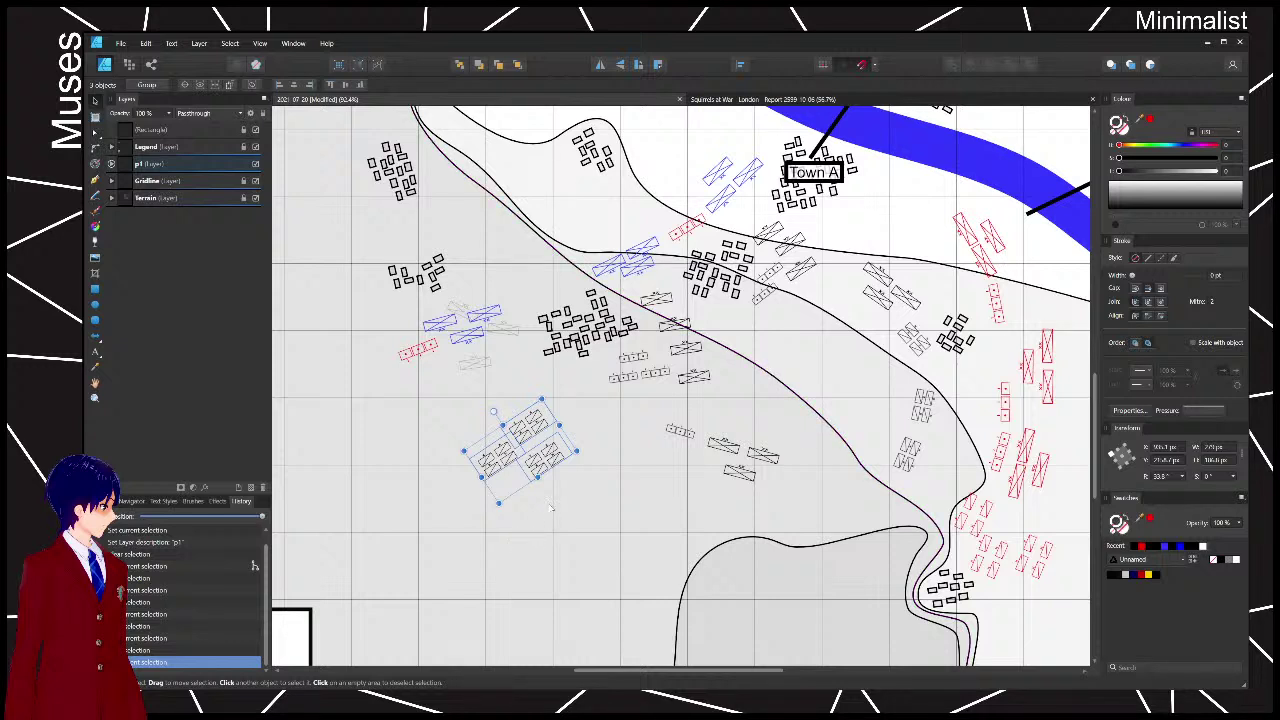
- Move a blue arrow from outside the map onto the southern battlefield and change its stroke colour to black
scroll(543, 281, "down", 4)
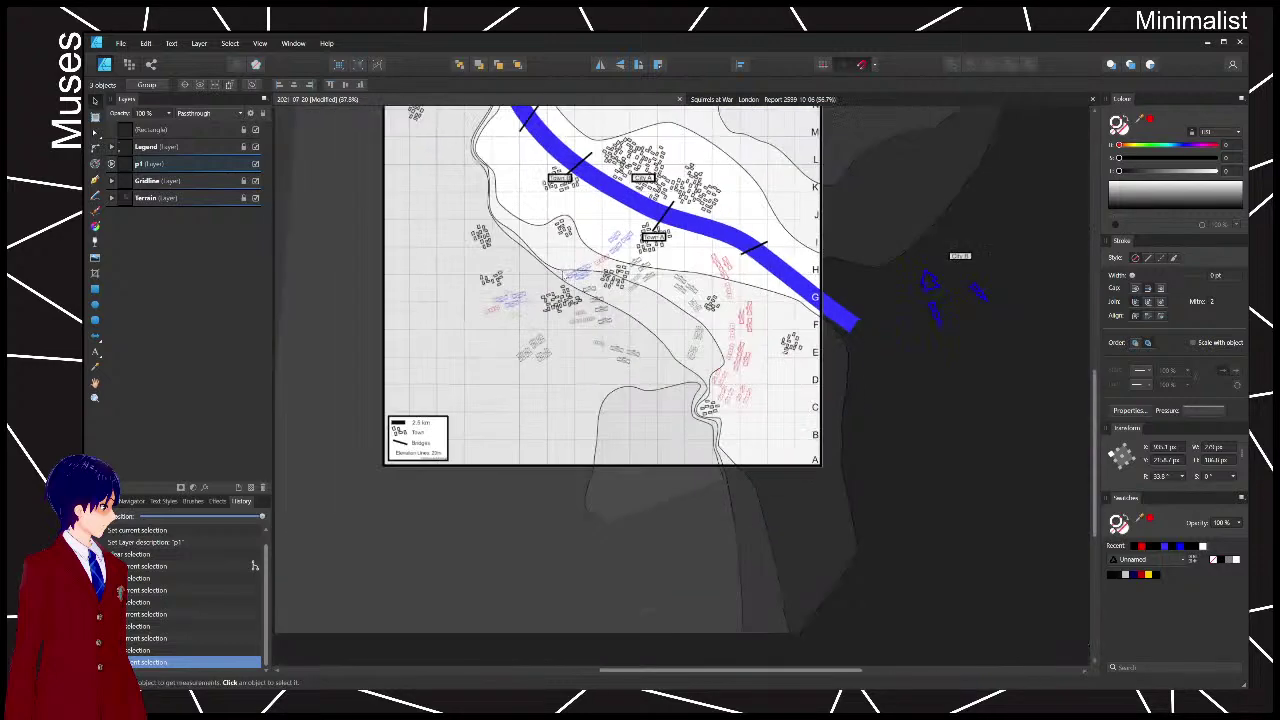
left_click_drag(937, 315, 655, 323)
scroll(648, 318, "up", 5)
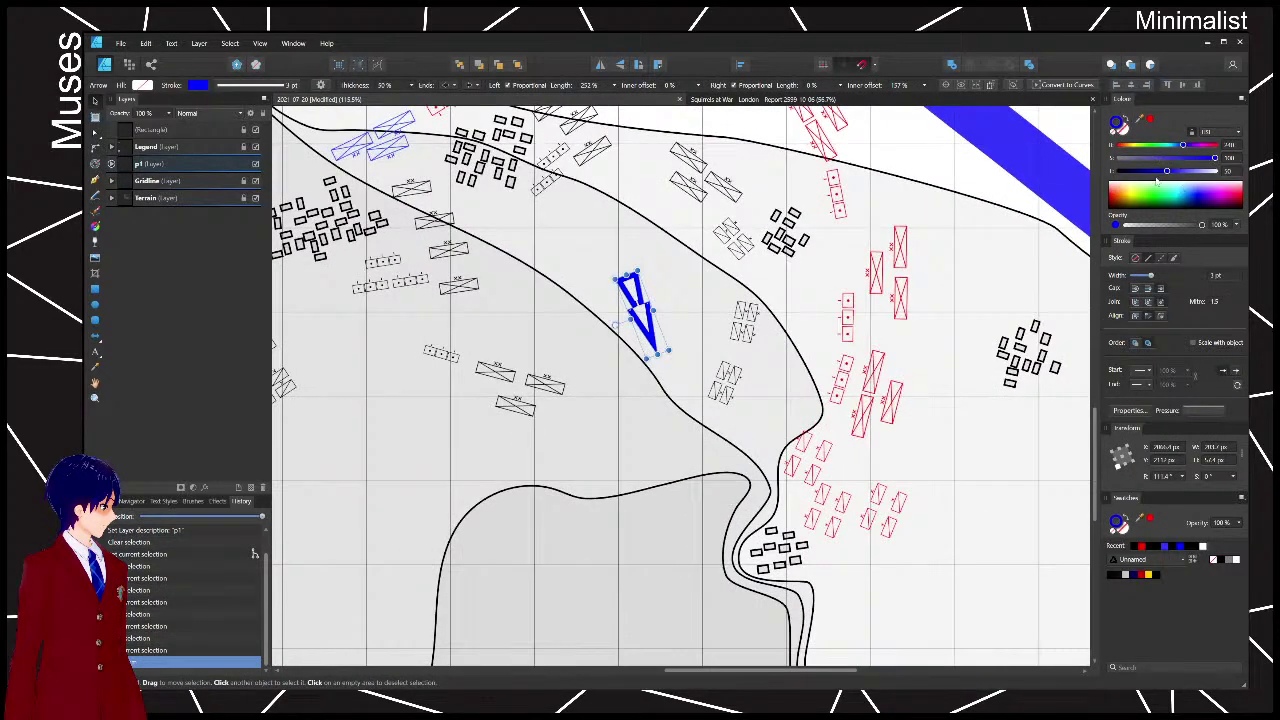
left_click_drag(1166, 171, 1036, 197)
- Position the black arrow beside the southern black units and rotate it to point southeast at the three-division group
mouse_move(598, 336)
left_mouse_down()
mouse_move(802, 370)
mouse_move(582, 420)
mouse_move(630, 392)
mouse_move(757, 428)
mouse_move(703, 385)
mouse_move(643, 392)
left_mouse_up()
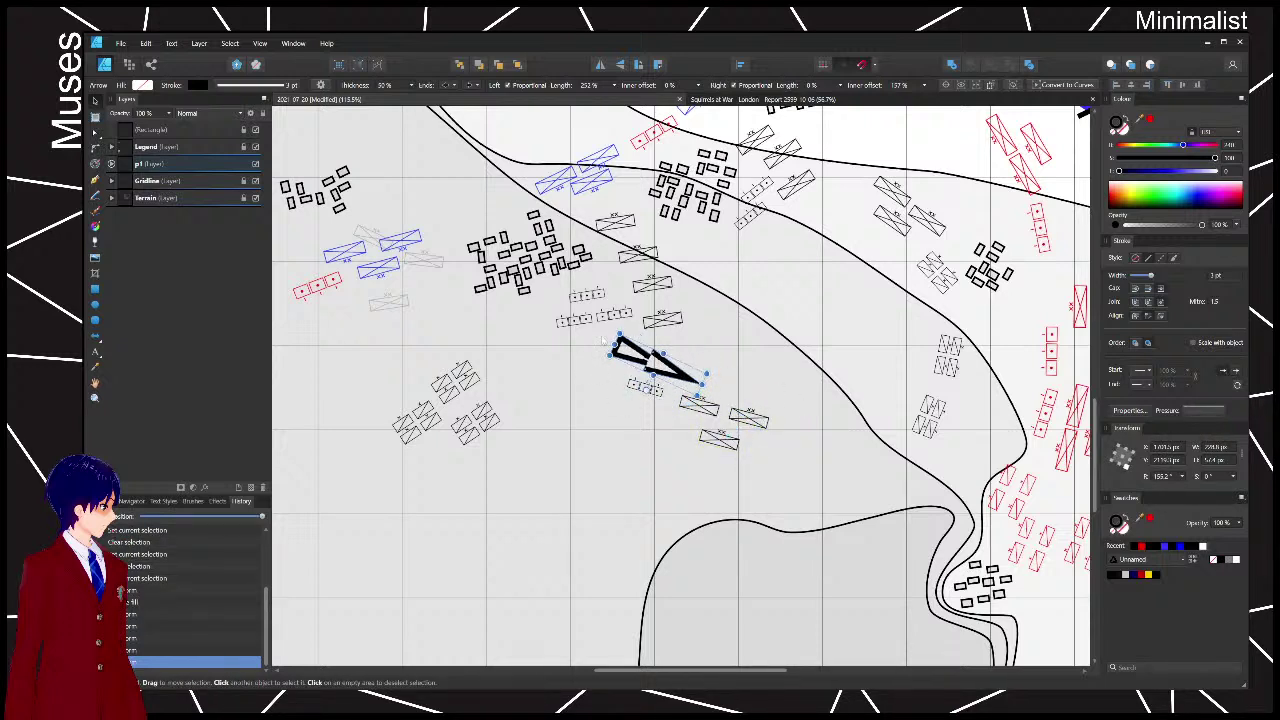
left_click_drag(604, 342, 608, 334)
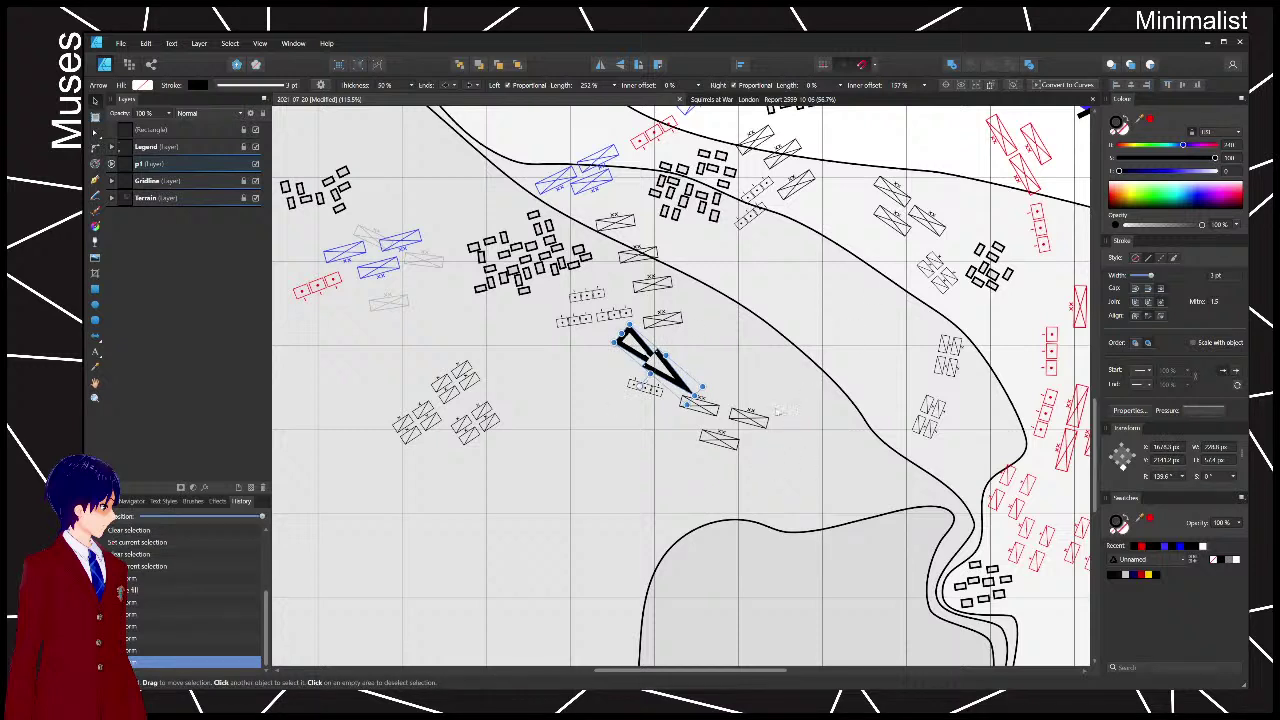
left_click(752, 418)
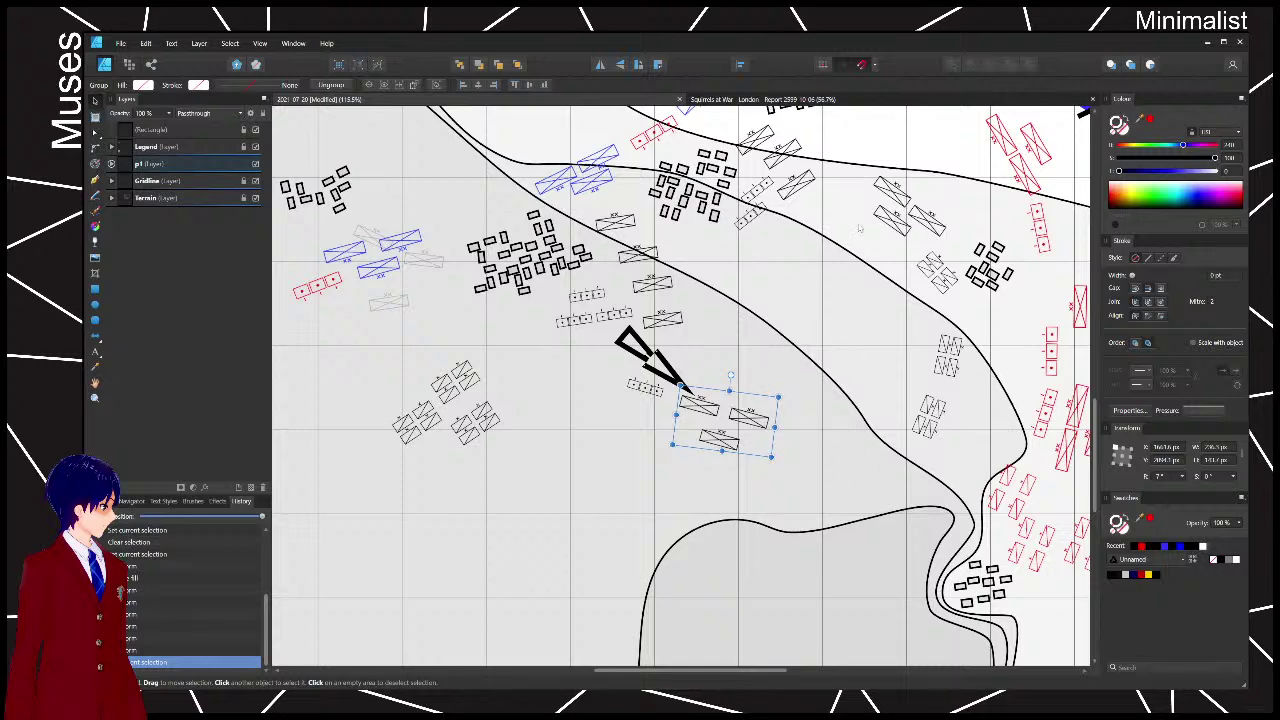
left_click_drag(938, 252, 840, 514)
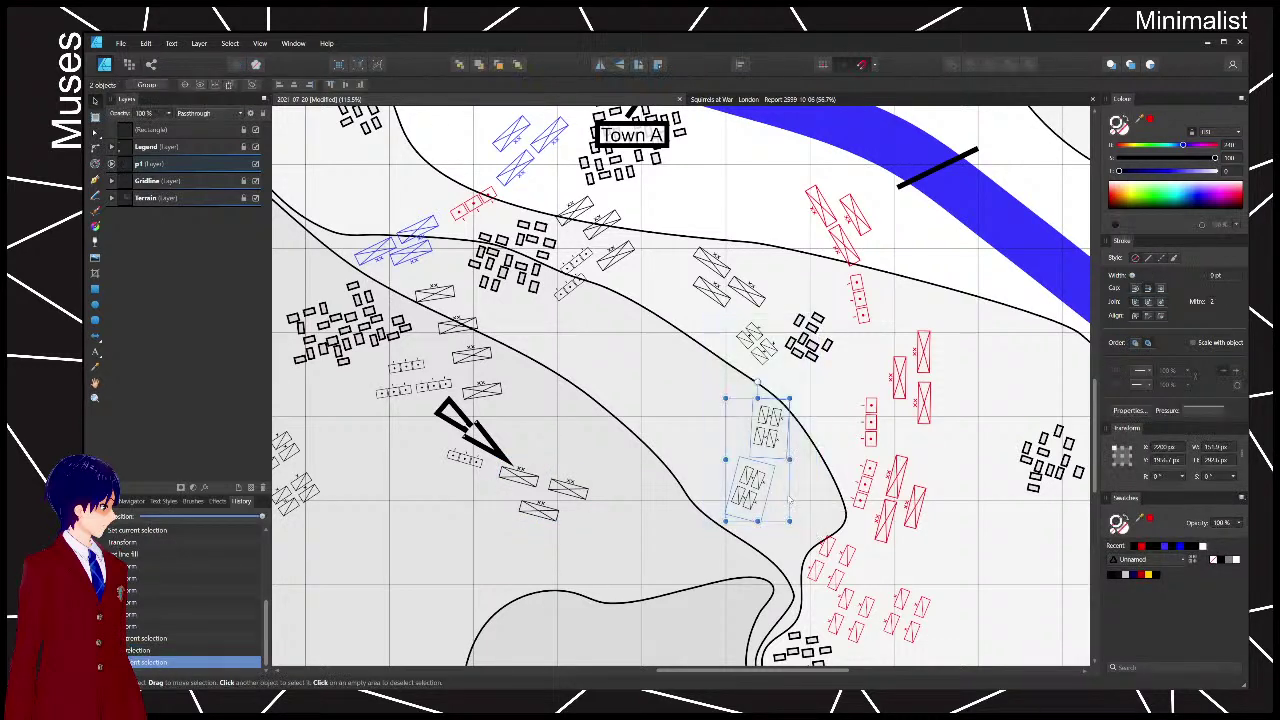
left_click_drag(703, 314, 858, 564)
left_click_drag(672, 292, 870, 581)
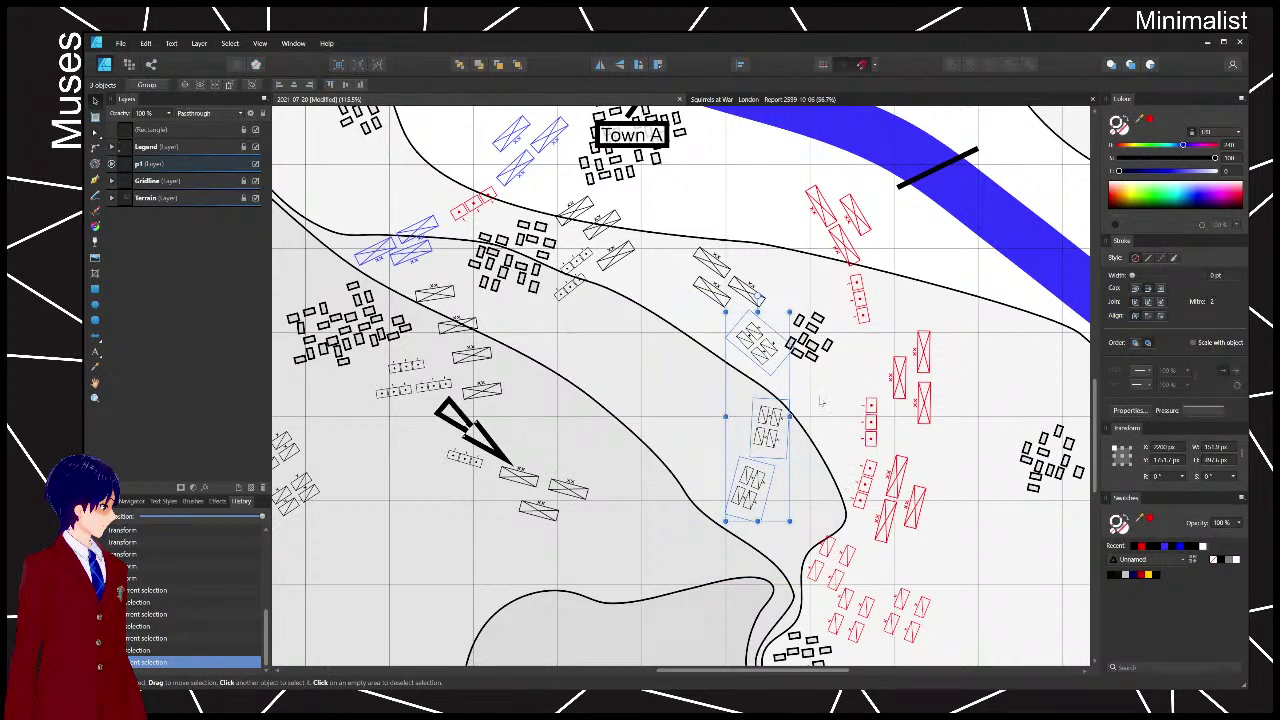
left_click_drag(822, 438, 845, 408)
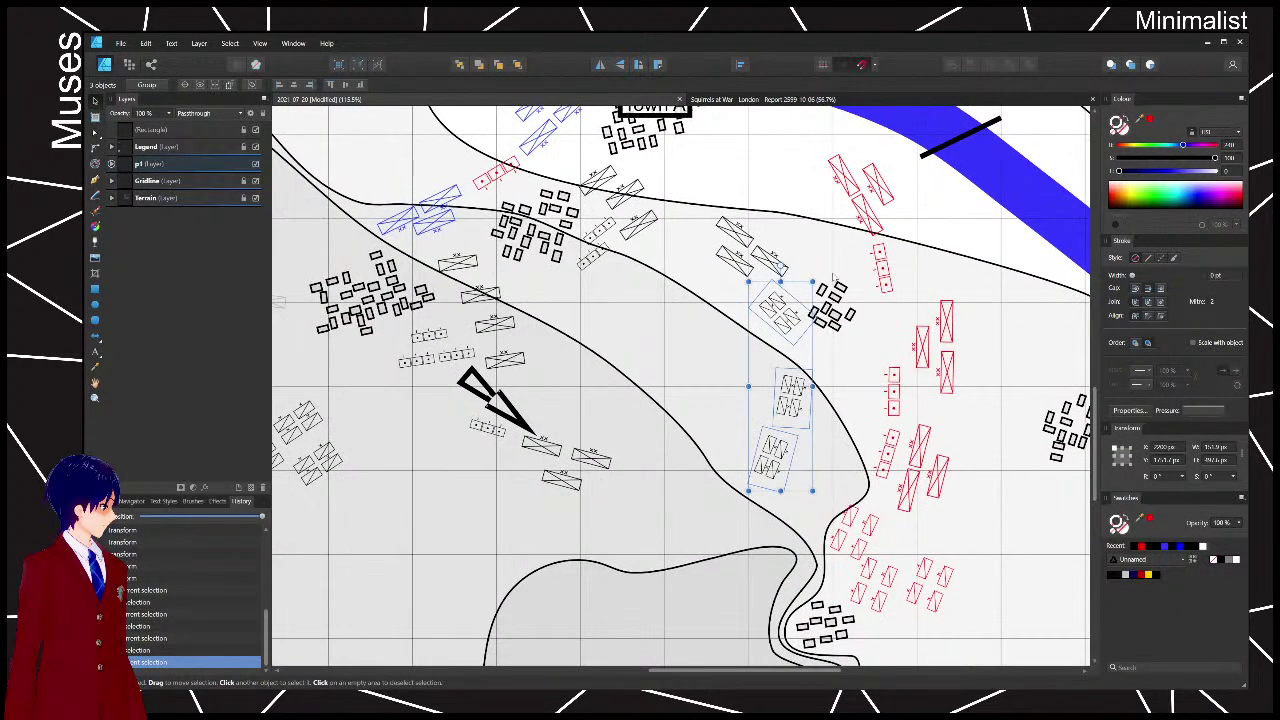
left_click_drag(893, 278, 1016, 417)
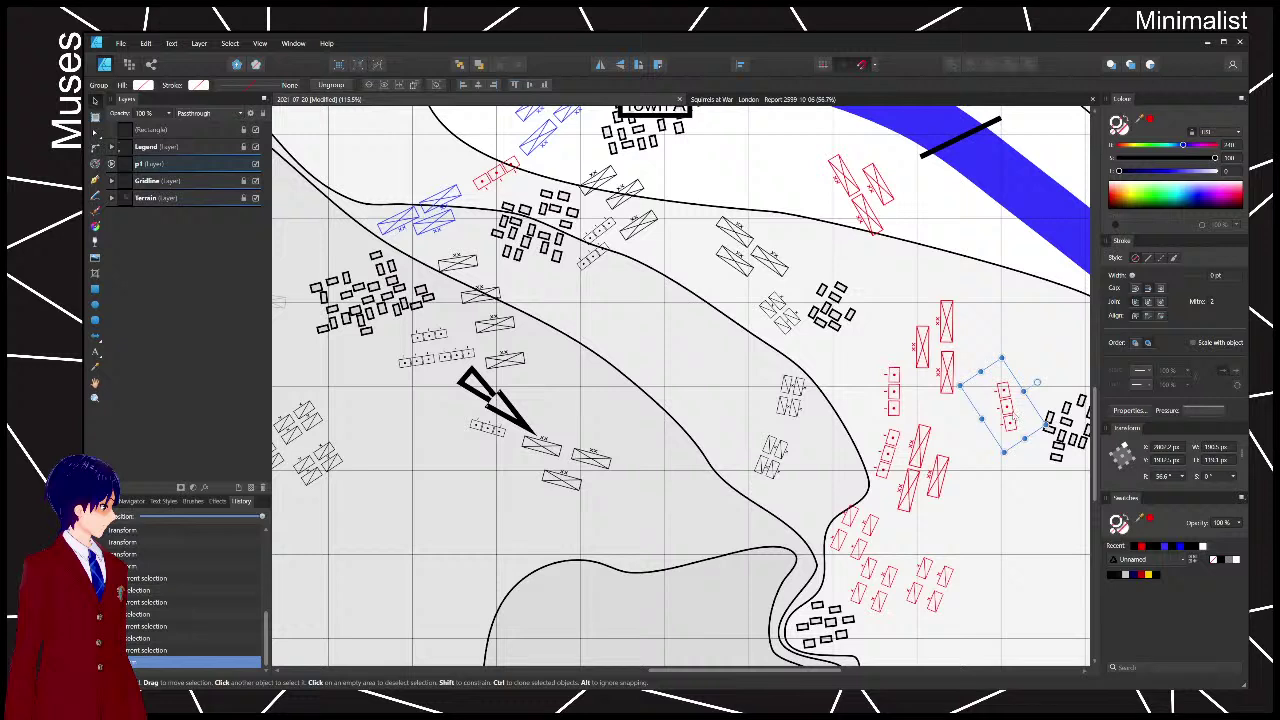
key("ctrl+z")
key("z")
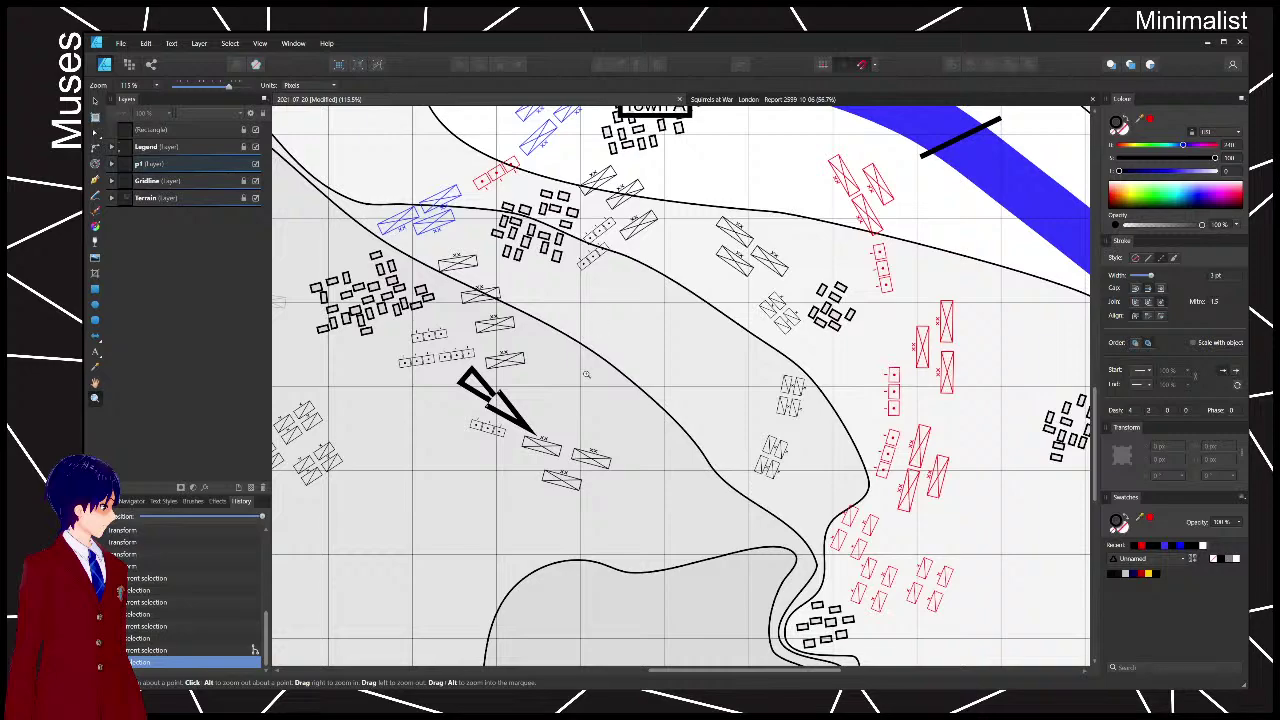
left_click_drag(591, 382, 778, 305)
left_click_drag(886, 329, 786, 390)
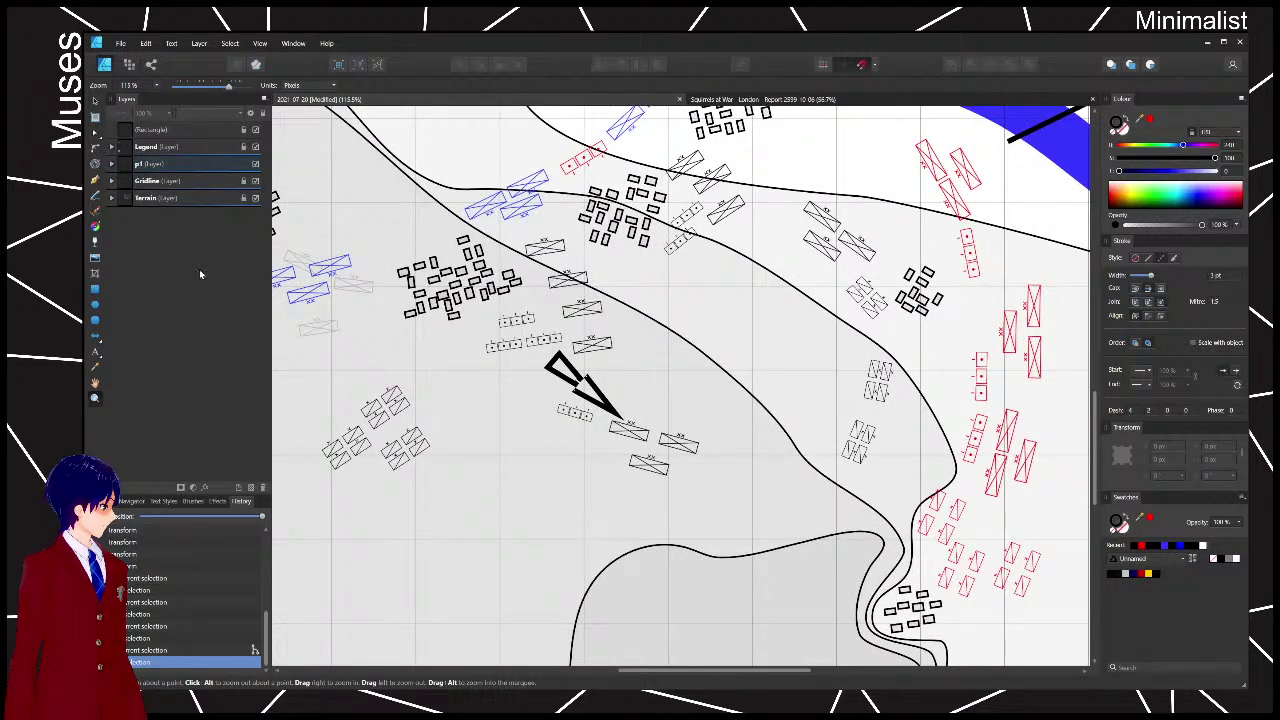
- Duplicate the black arrow to the west of the clustered black units on layer p1 and rotate the copy to point west
left_click(182, 168)
left_click_drag(431, 394, 791, 360)
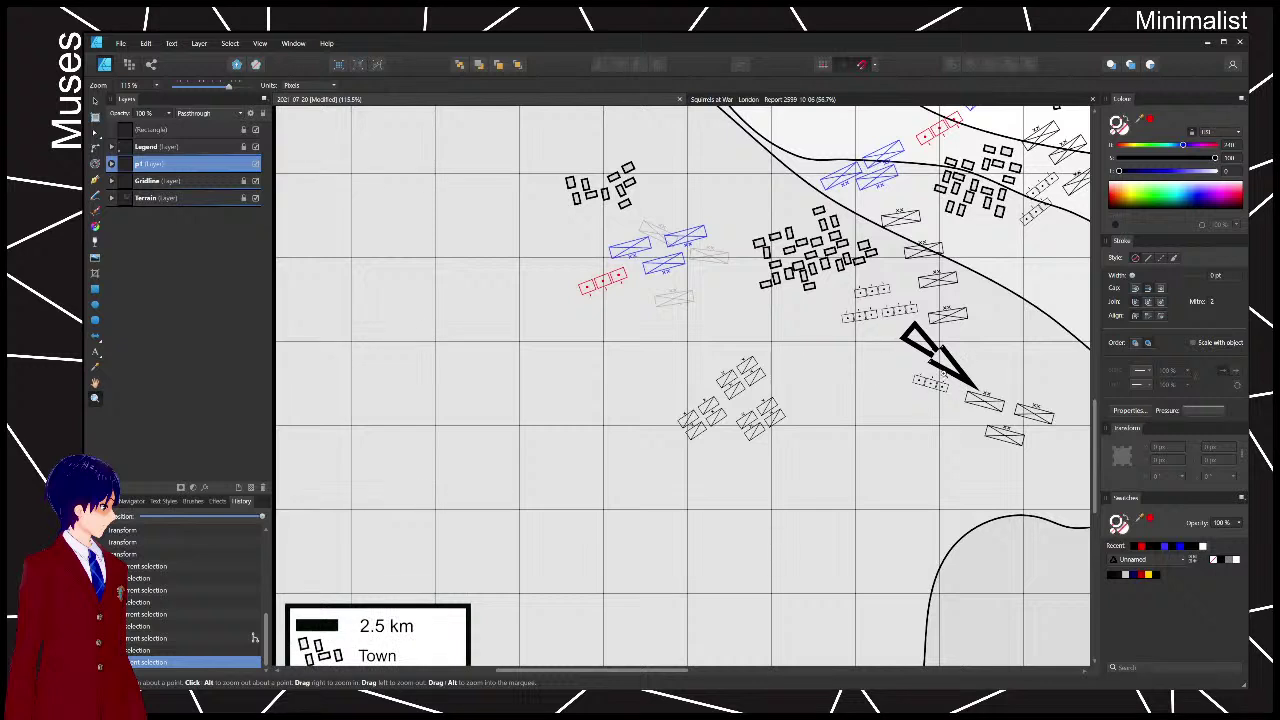
left_click(944, 374)
key("v")
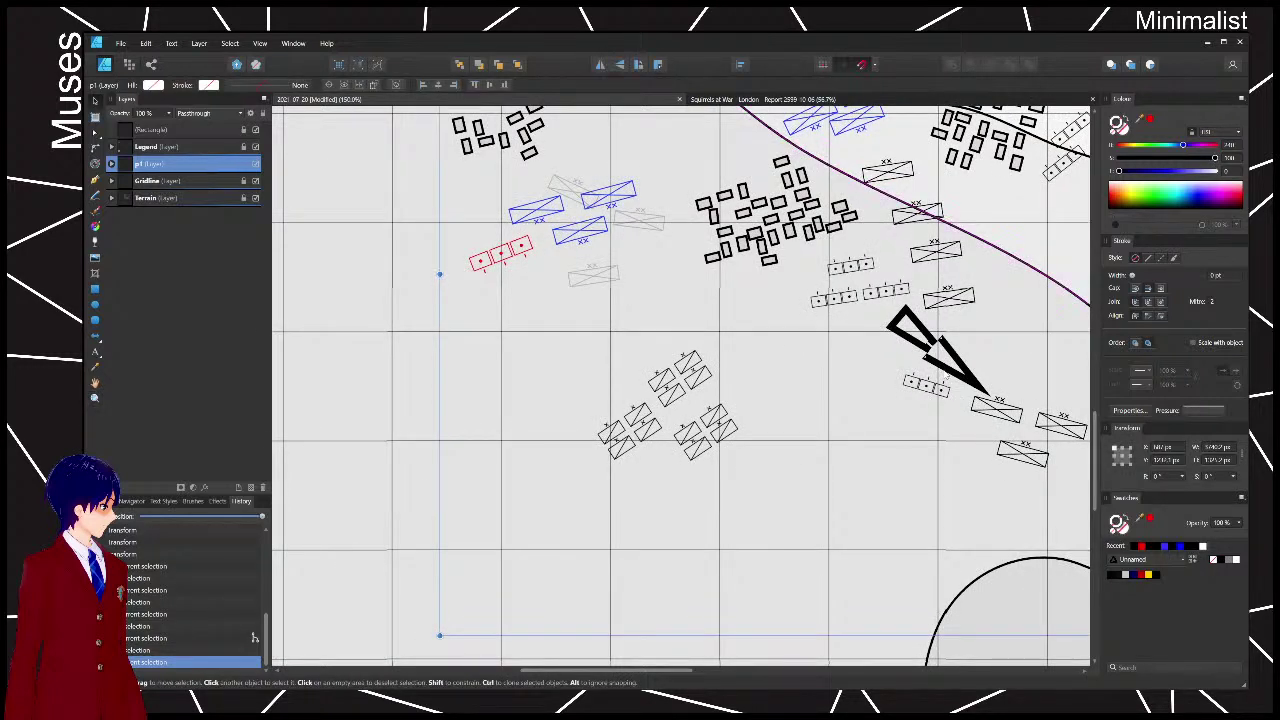
left_click(944, 366)
mouse_move(966, 366)
left_mouse_down()
mouse_move(552, 431)
mouse_move(429, 249)
mouse_move(597, 246)
left_mouse_up()
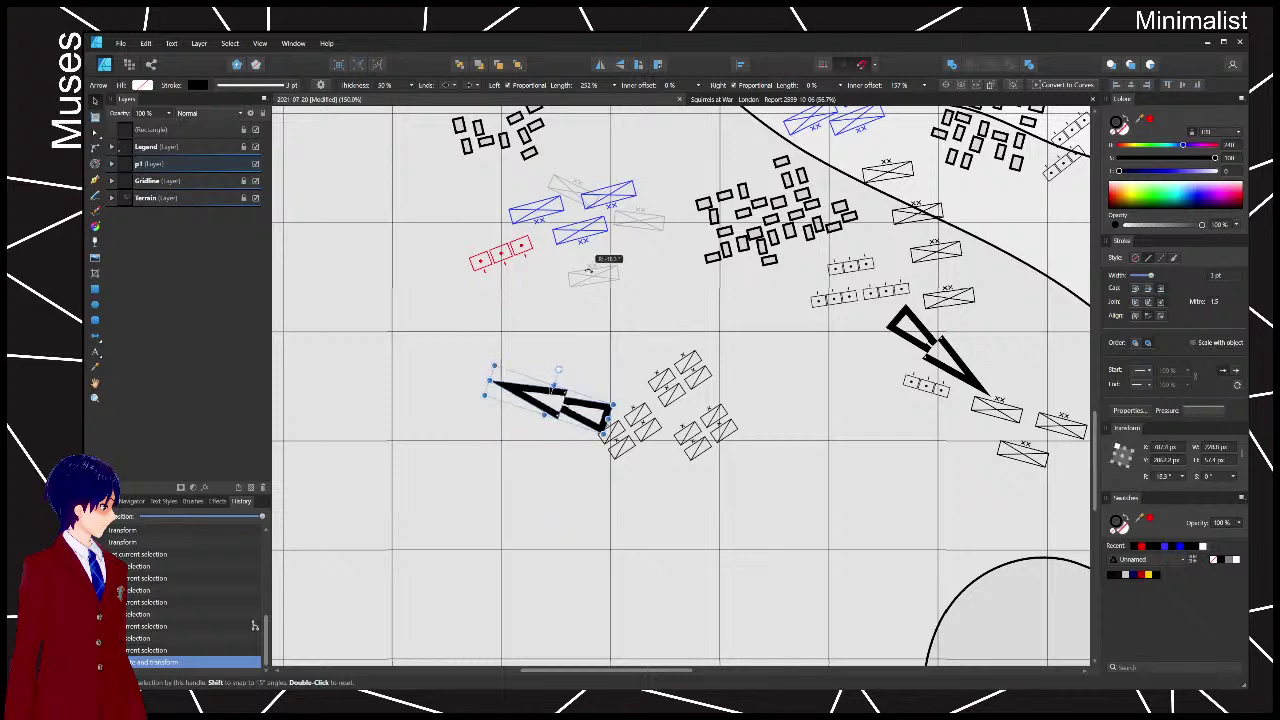
left_click_drag(568, 406, 530, 397)
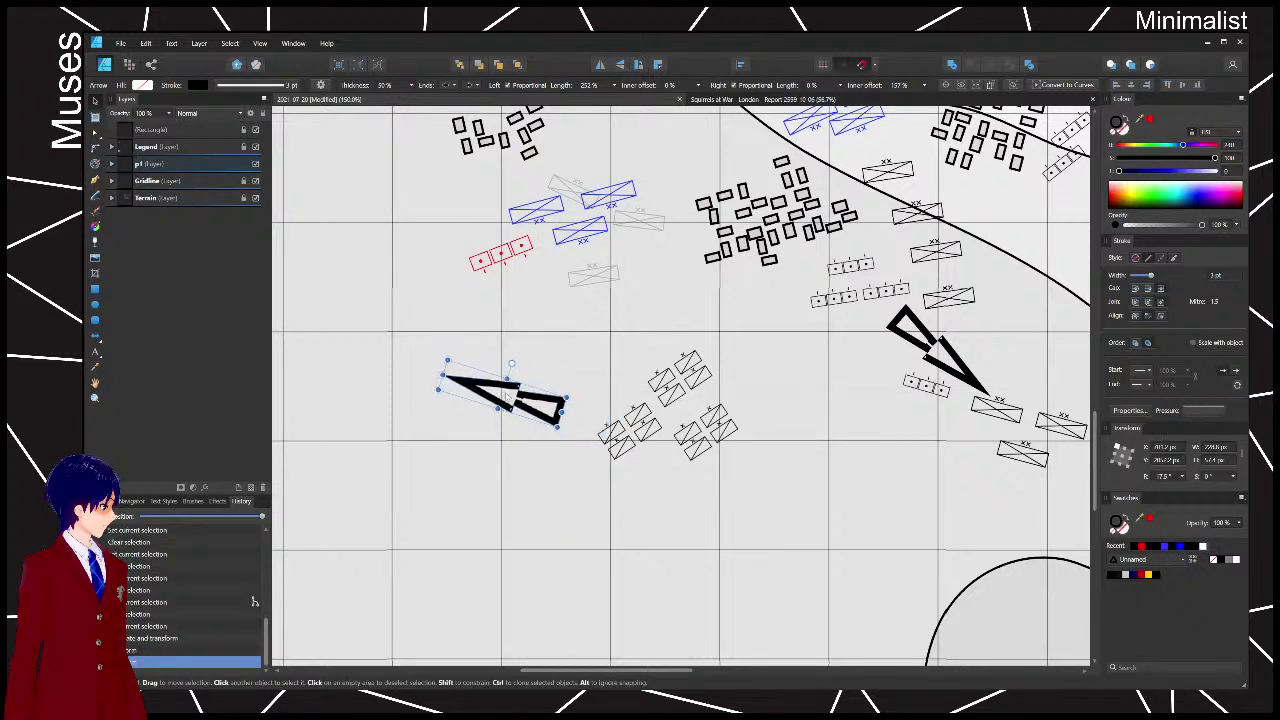
- Set the stroke width of both black arrows to 2 pt
left_click(1232, 281)
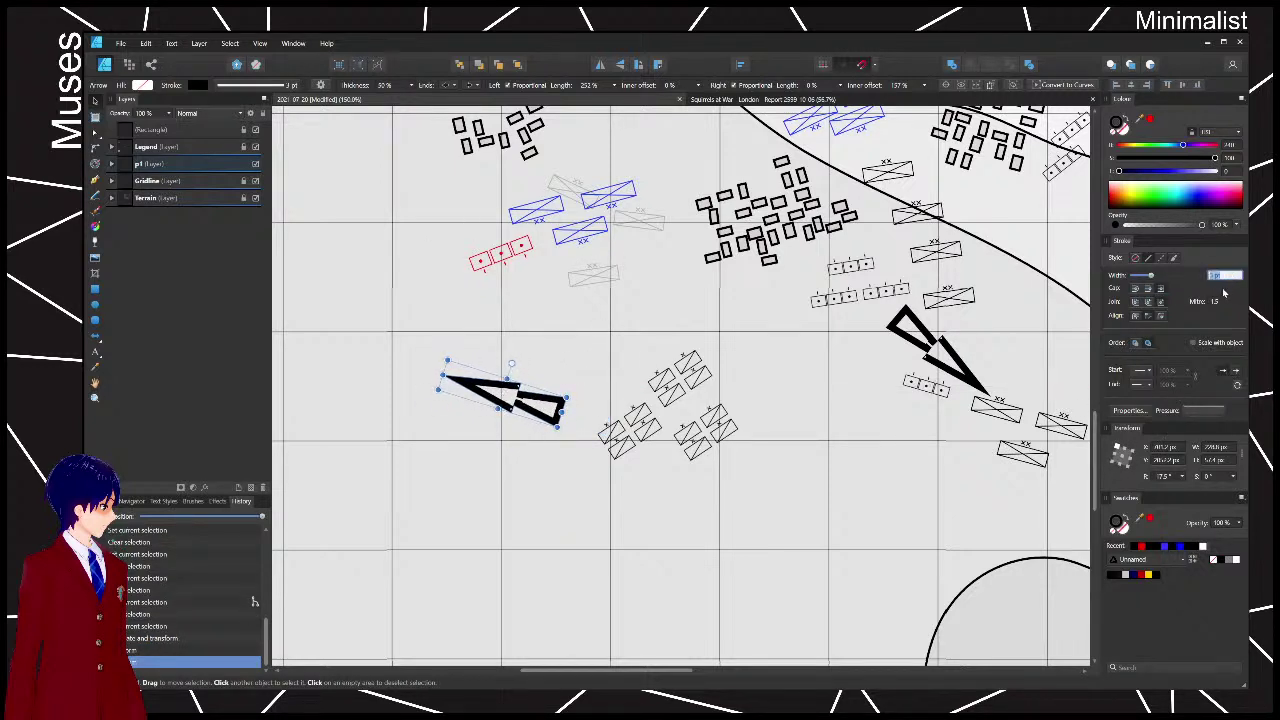
type("2")
key("Return")
left_click(970, 365)
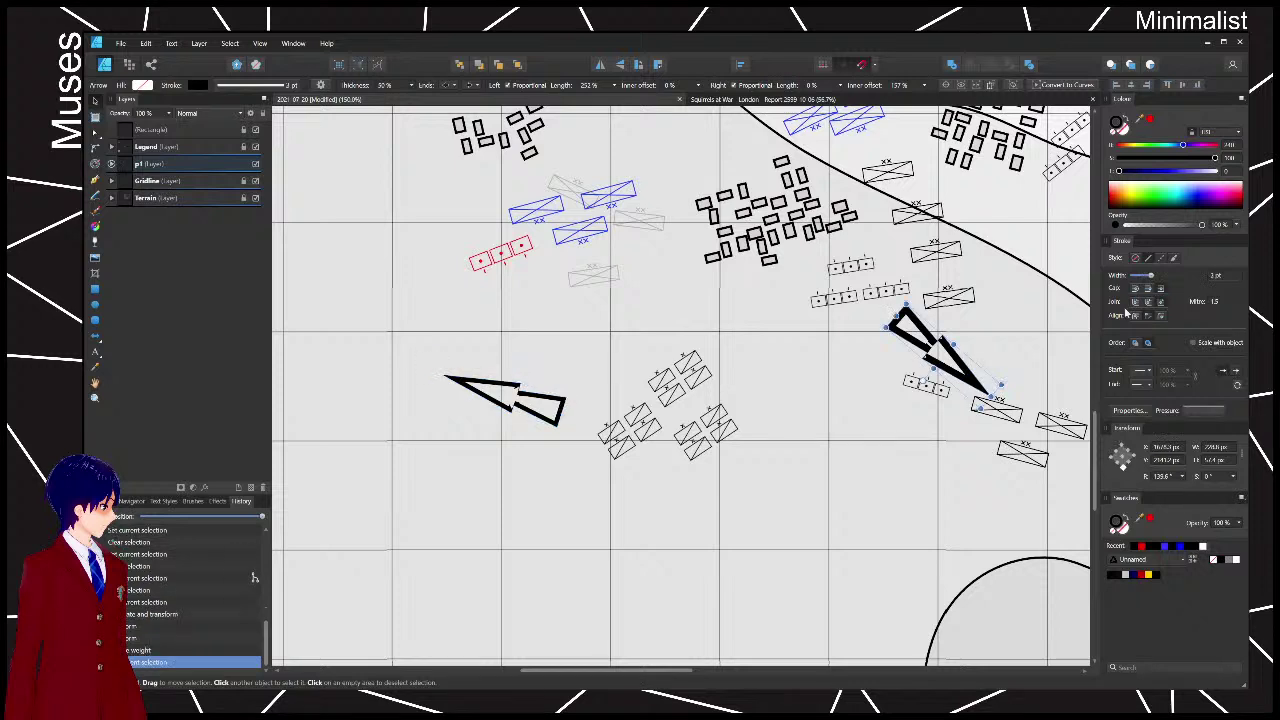
left_click(1228, 278)
type("2")
key("Return")
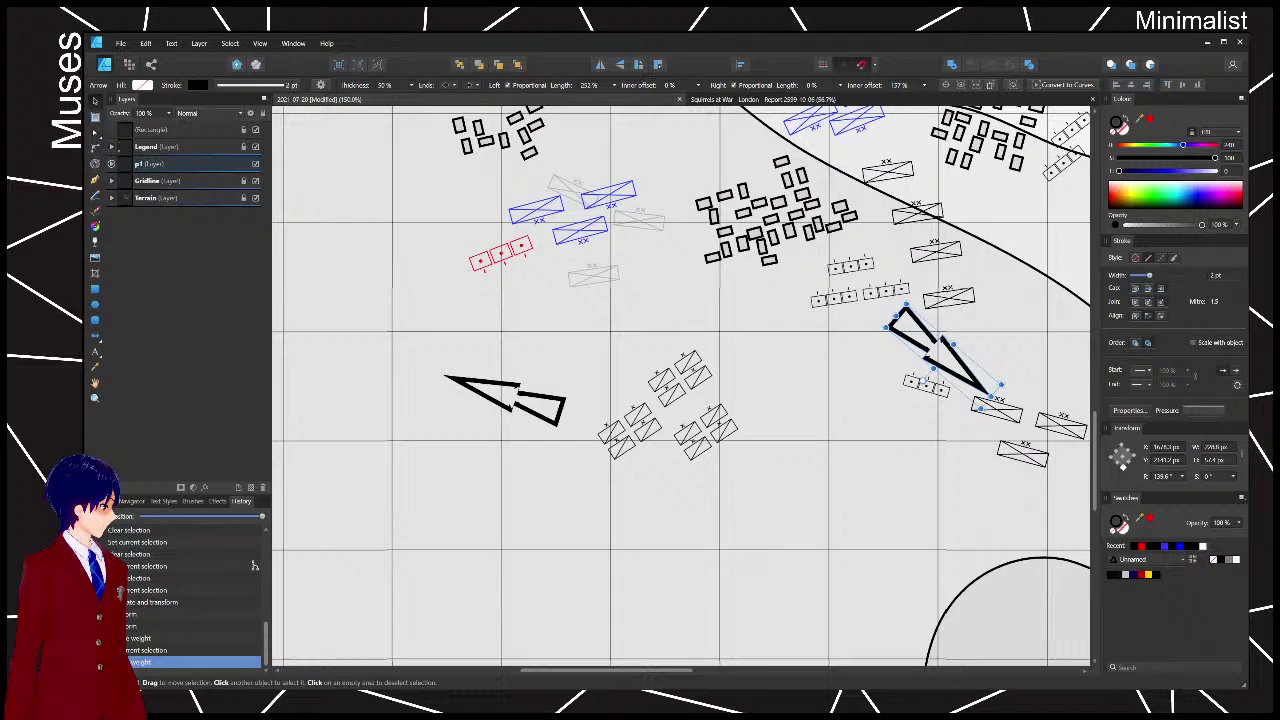
left_click(706, 491)
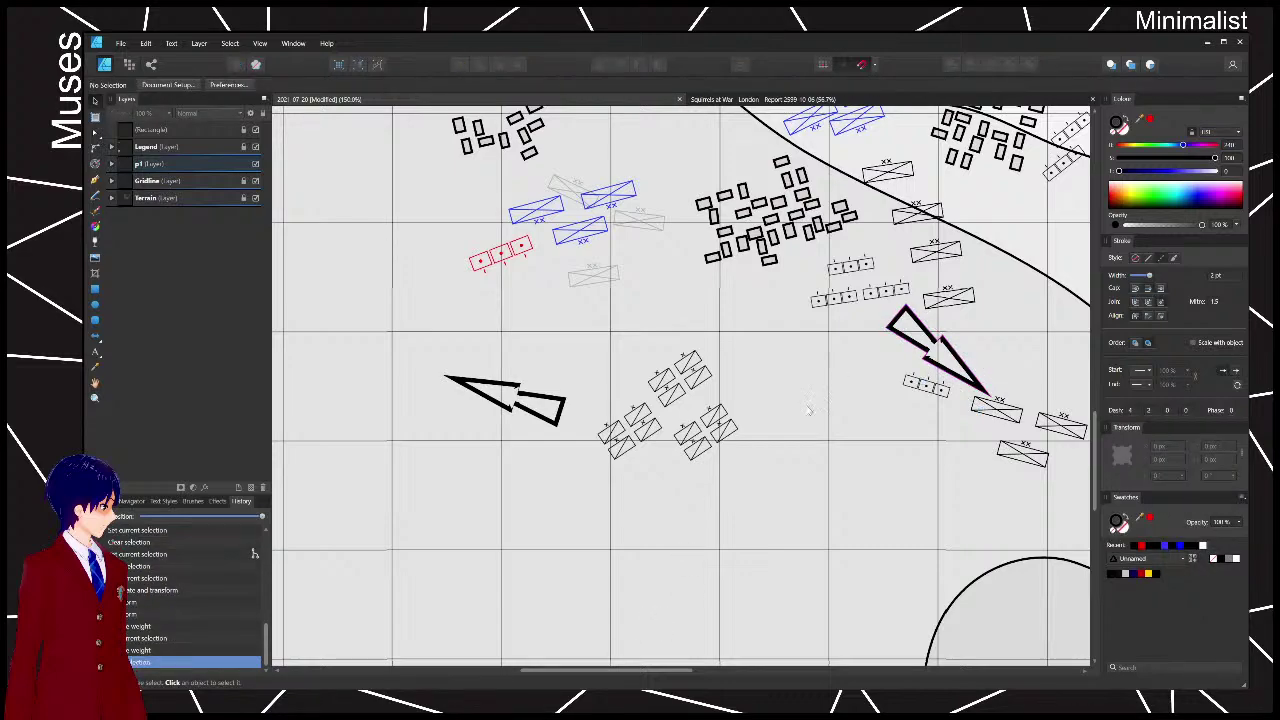
- Examine the black divisions and artillery on the southern battlefield, from the two arrows up to the units below Town A
mouse_move(809, 410)
left_mouse_down()
mouse_move(734, 439)
mouse_move(715, 416)
mouse_move(773, 427)
left_mouse_up()
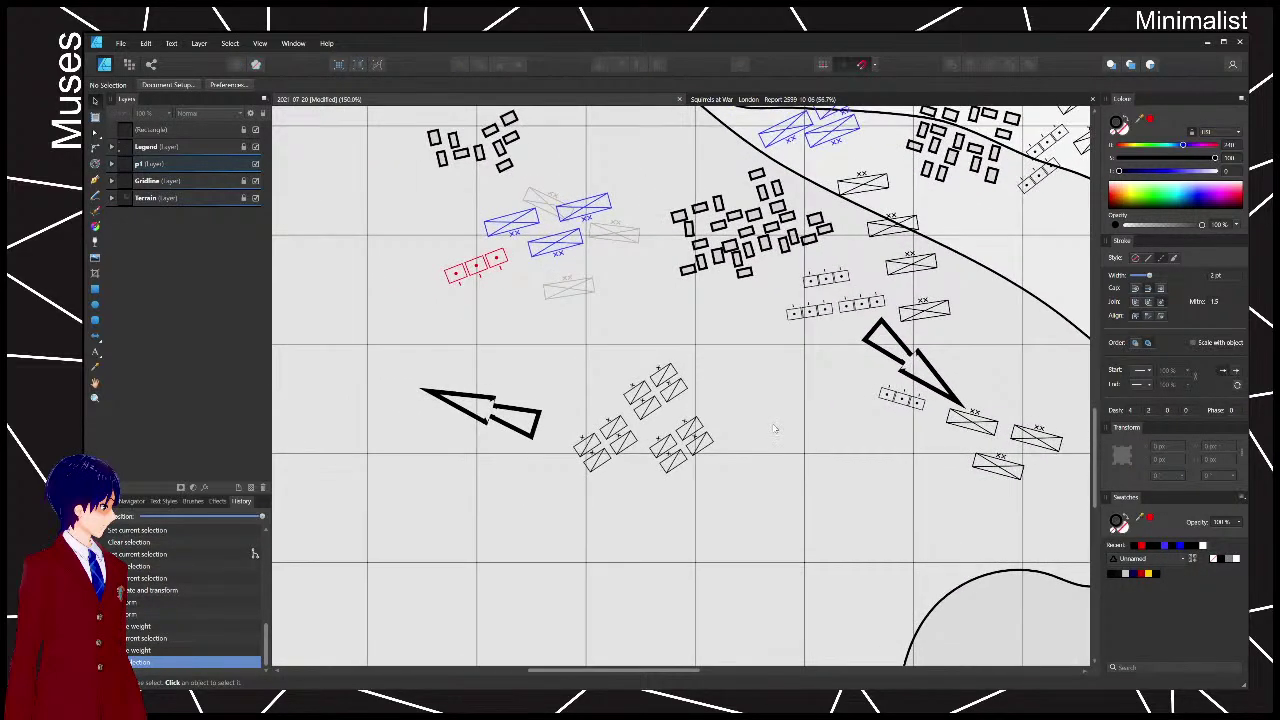
scroll(790, 427, "down", 5)
scroll(805, 361, "up", 3)
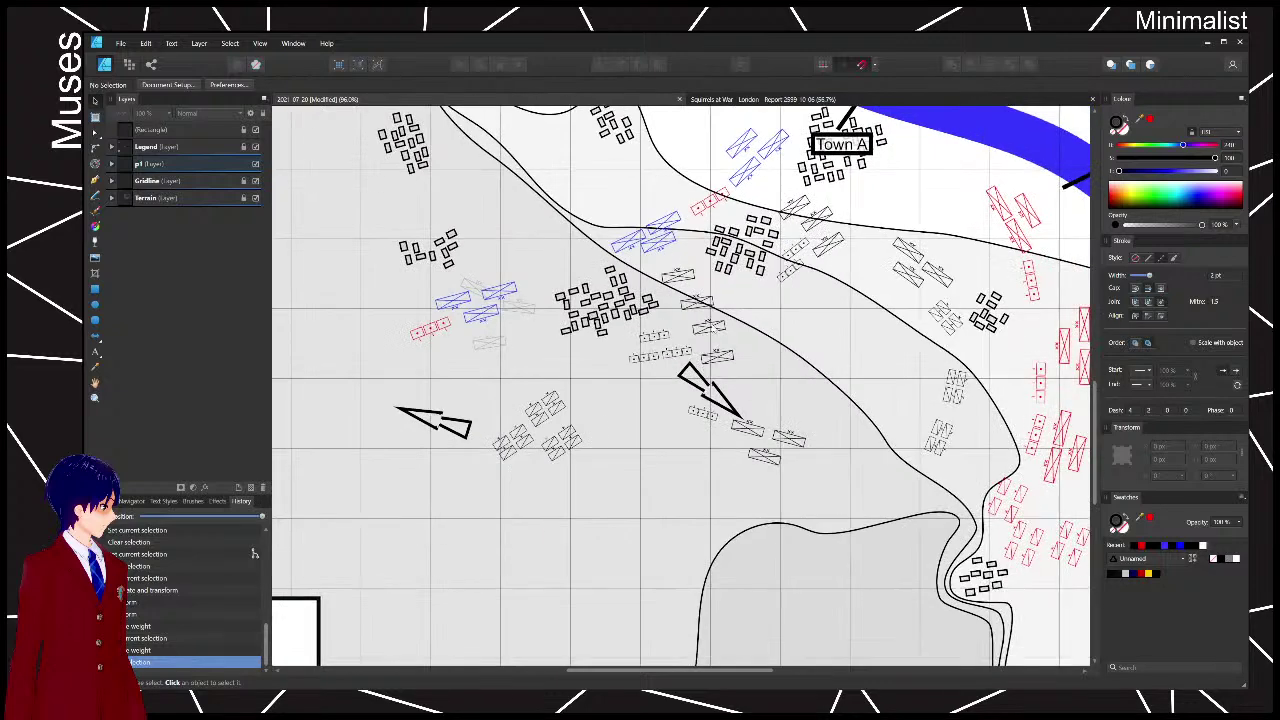
left_click(709, 326)
left_click(720, 355)
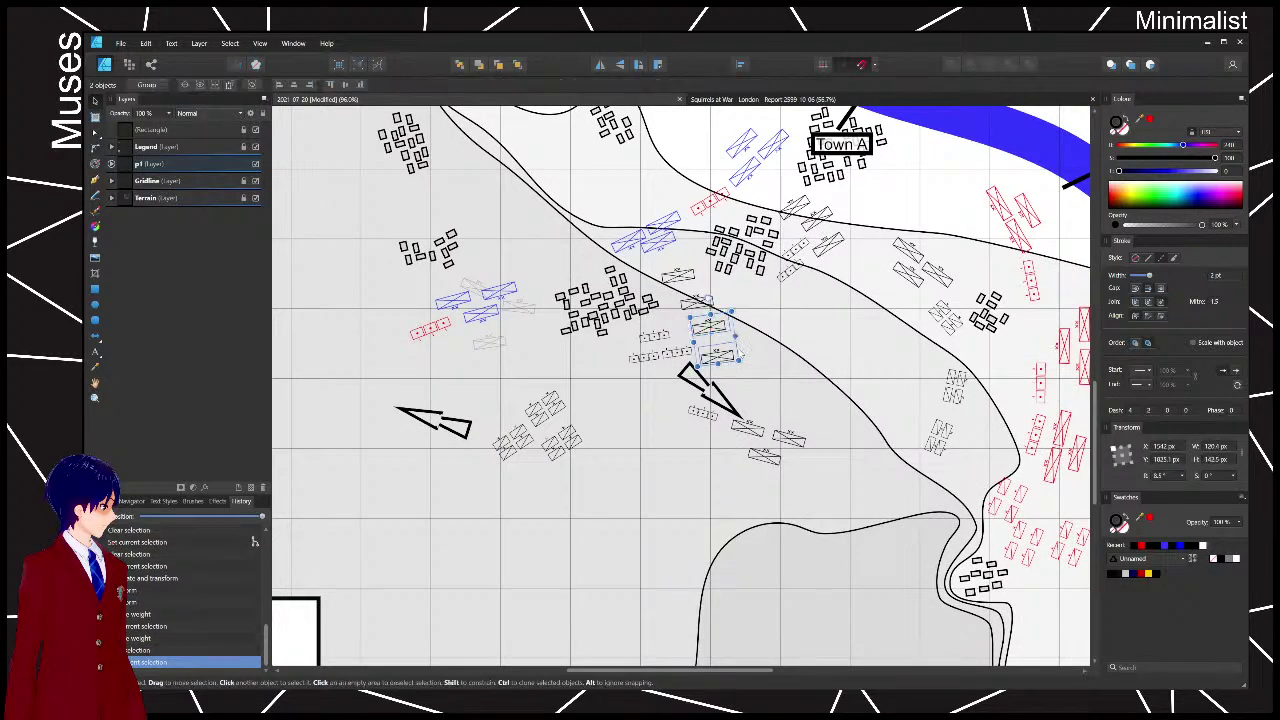
left_click(826, 246)
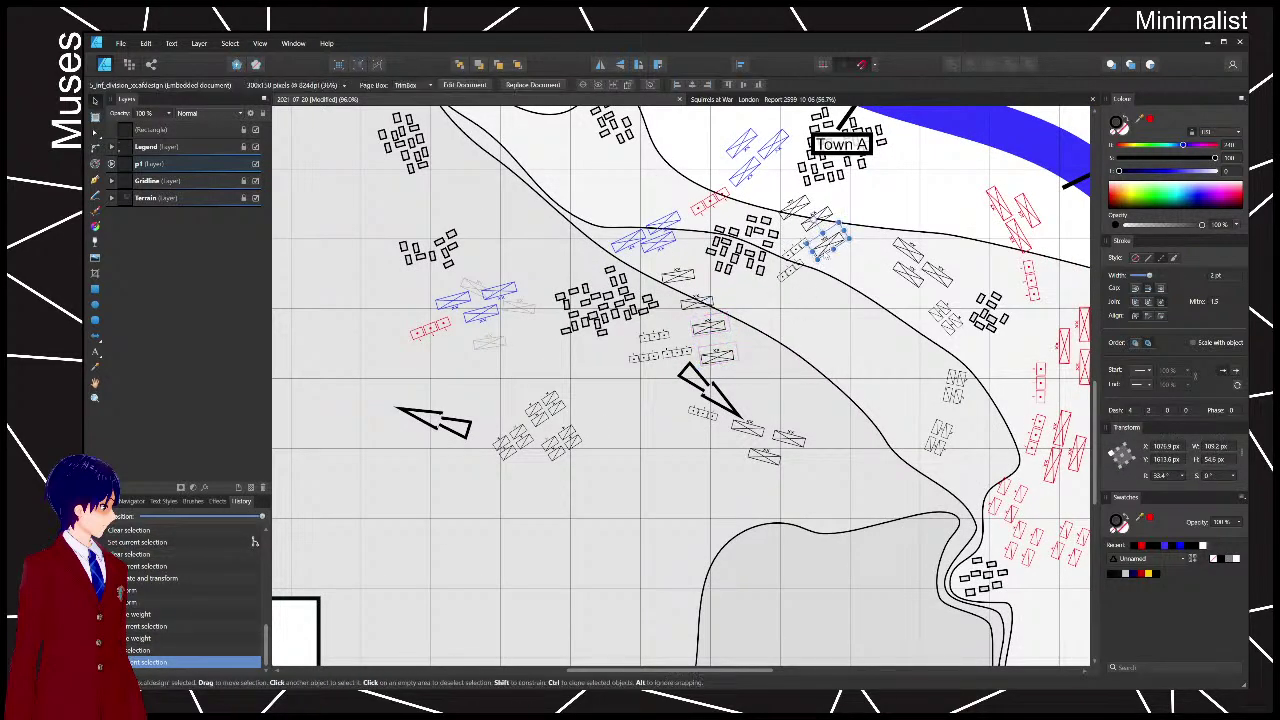
key("Escape")
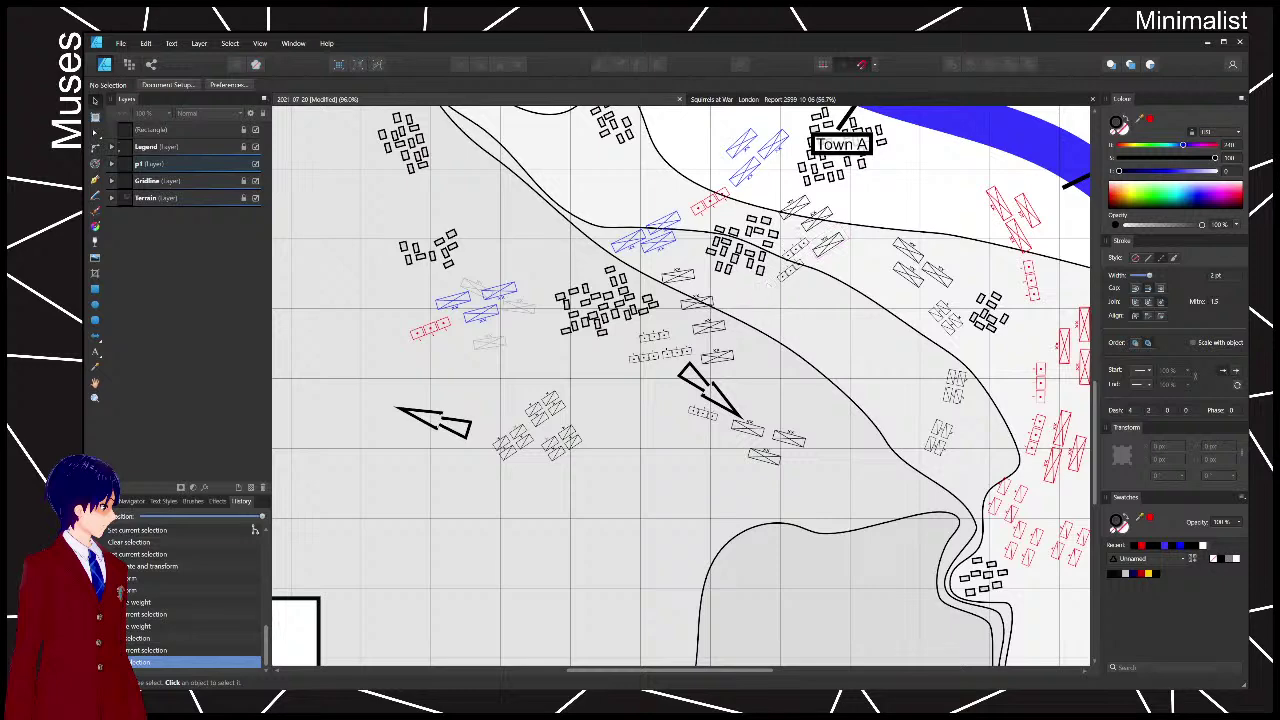
left_click(799, 268)
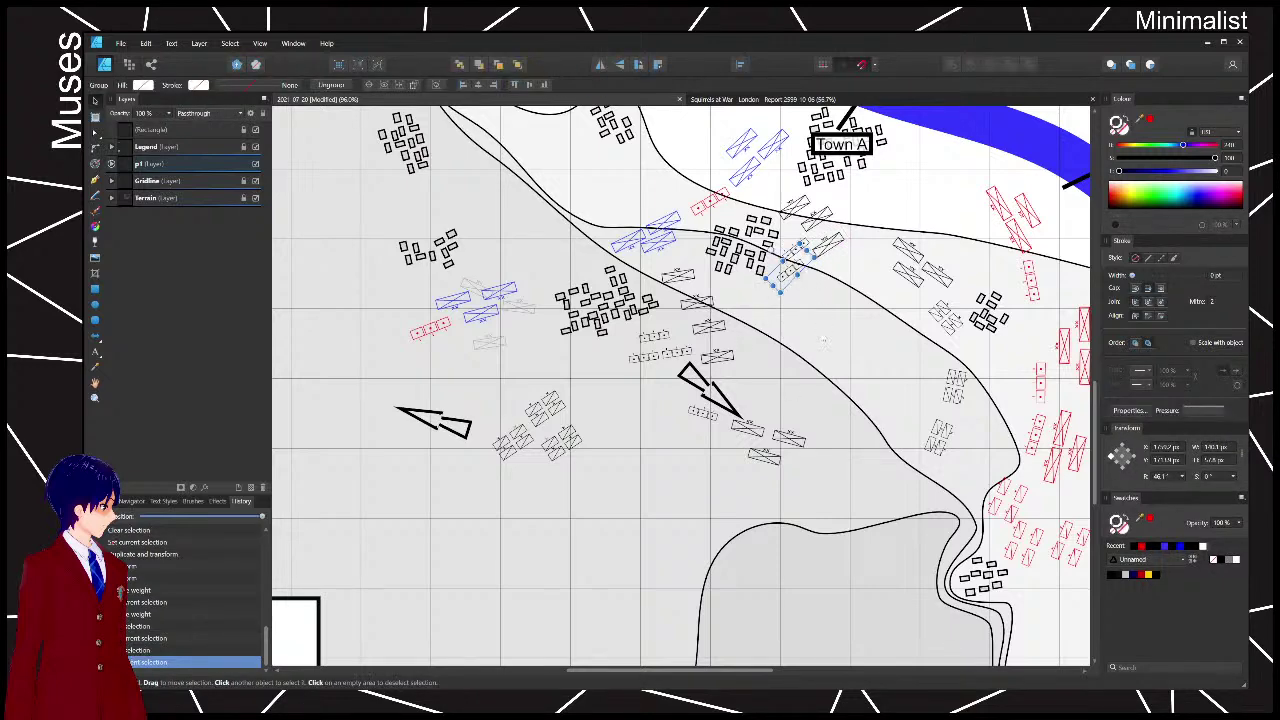
left_click_drag(710, 372, 654, 360)
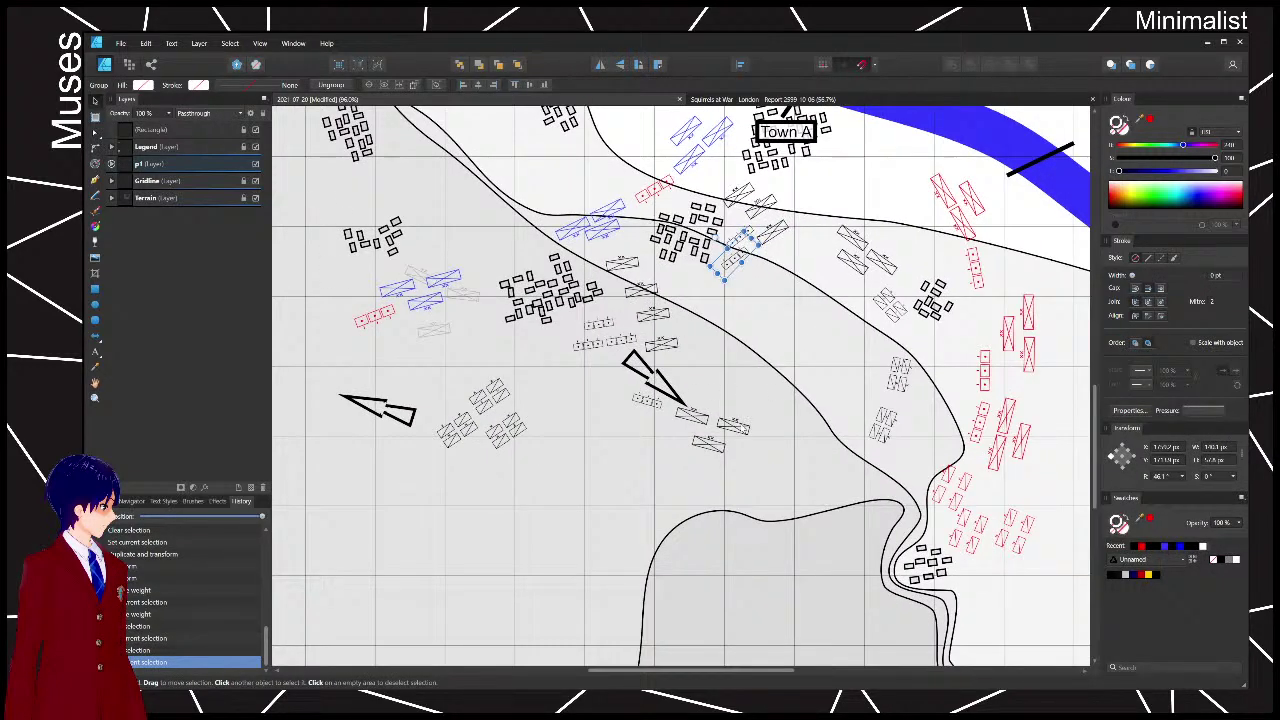
- Inspect the red brigades by the southeastern gap and their distance from the southern three-division black group and its artillery
left_click_drag(814, 386, 852, 541)
left_click_drag(770, 378, 858, 547)
left_click(948, 500)
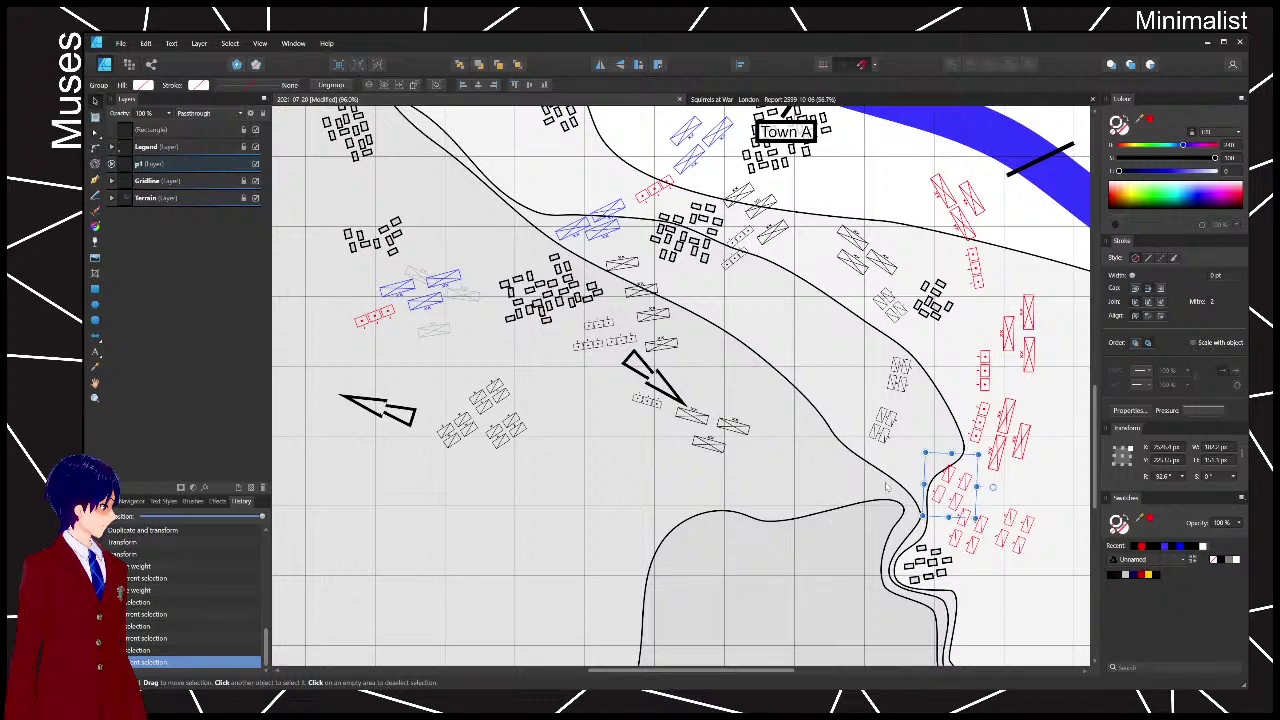
left_click_drag(845, 470, 838, 528)
scroll(836, 532, "down", 1)
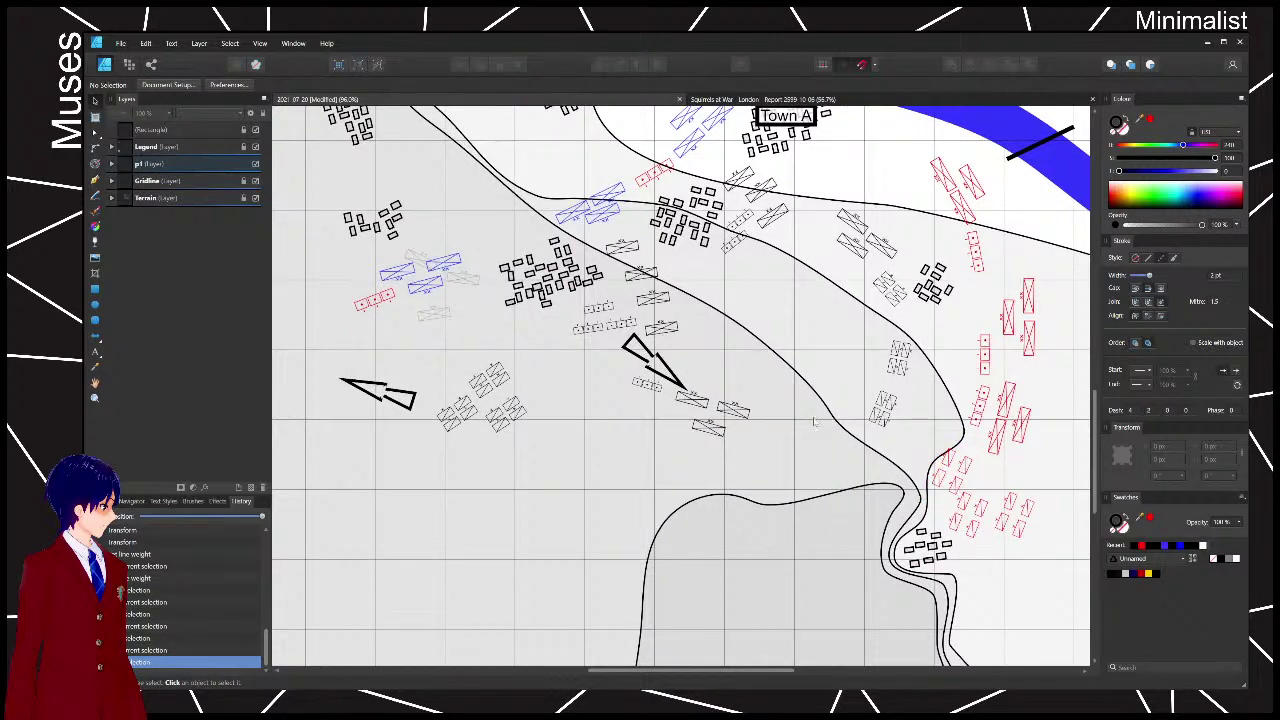
scroll(813, 423, "down", 2)
scroll(813, 423, "right", 3)
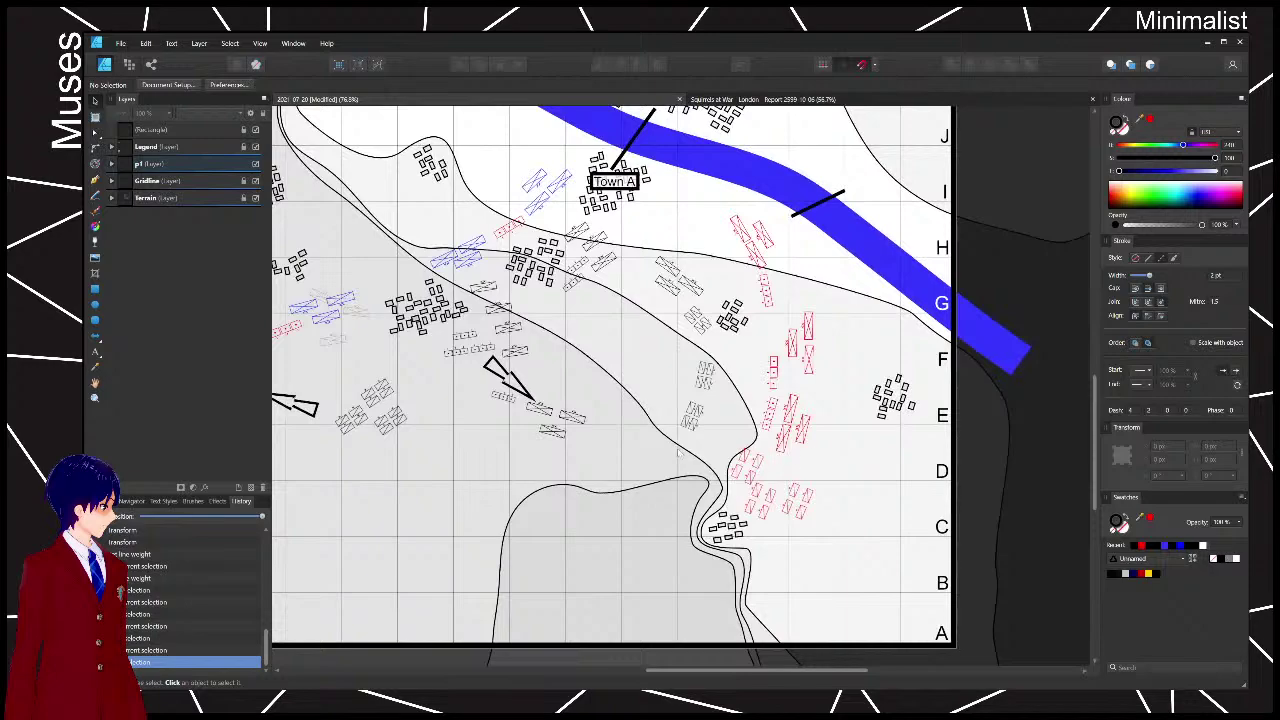
scroll(679, 452, "down", 2)
scroll(660, 480, "up", 3)
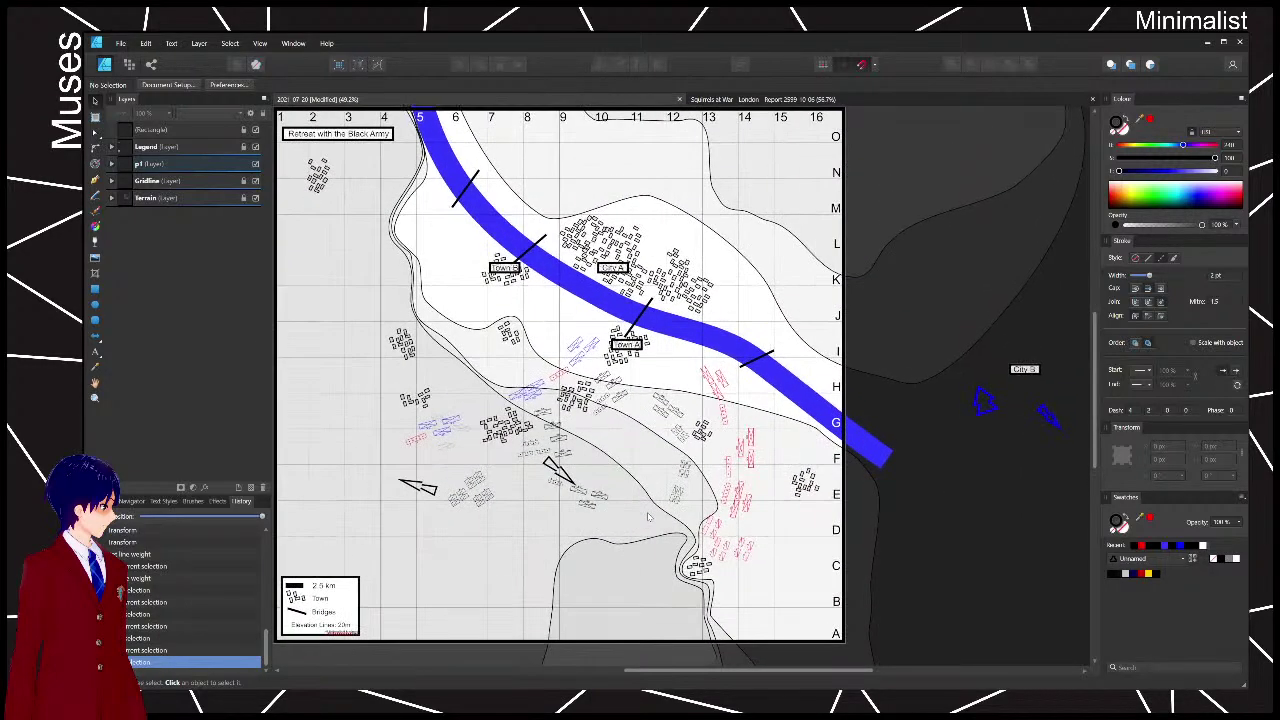
scroll(650, 518, "up", 5)
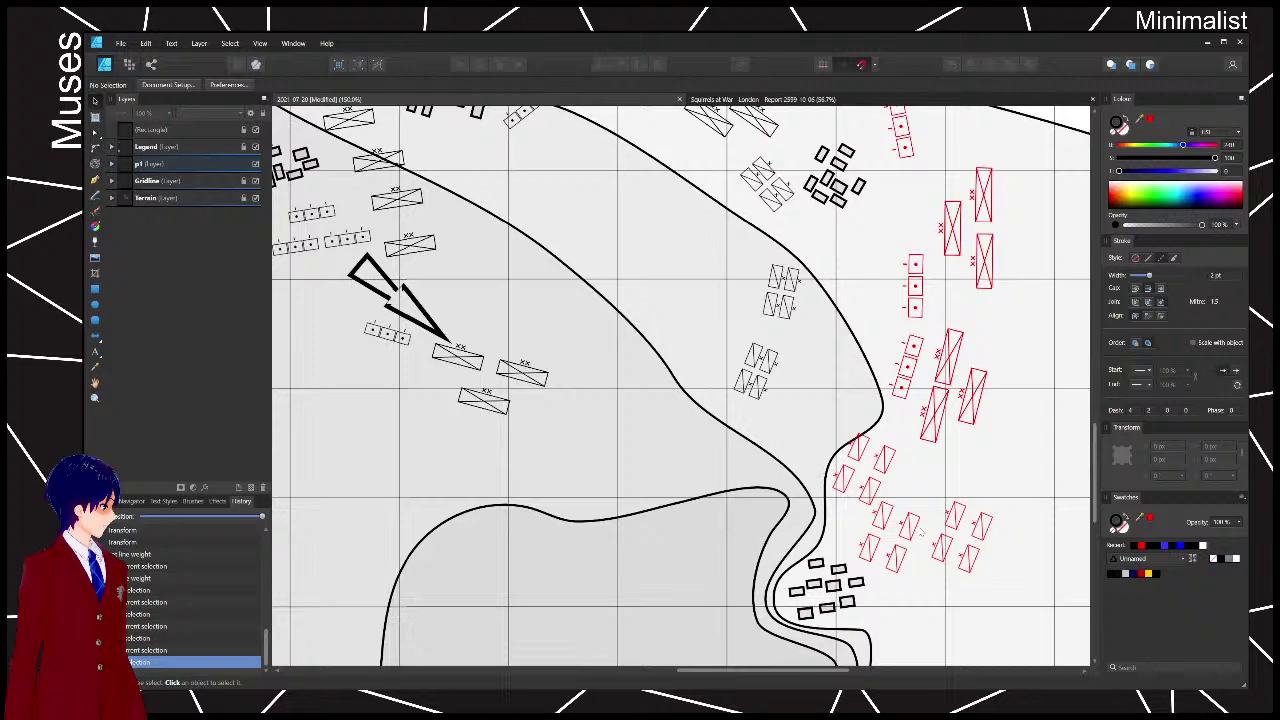
left_click(917, 542)
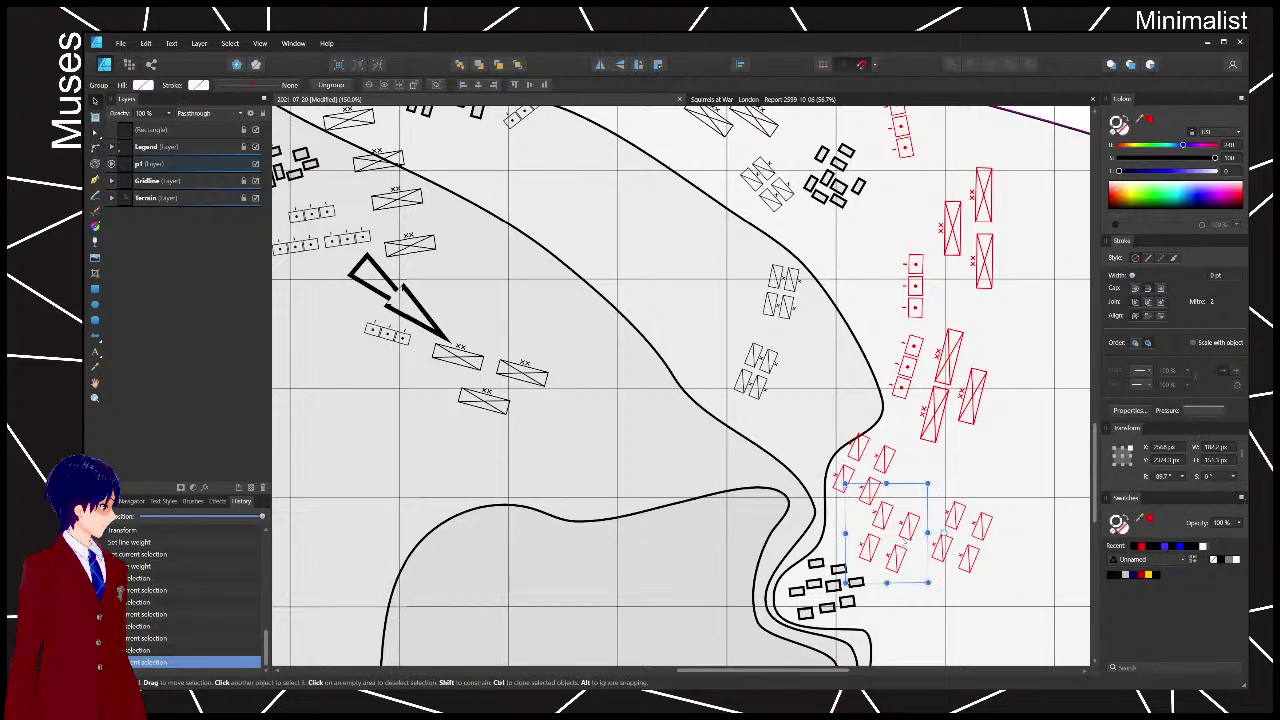
scroll(698, 474, "down", 5)
scroll(690, 398, "up", 3)
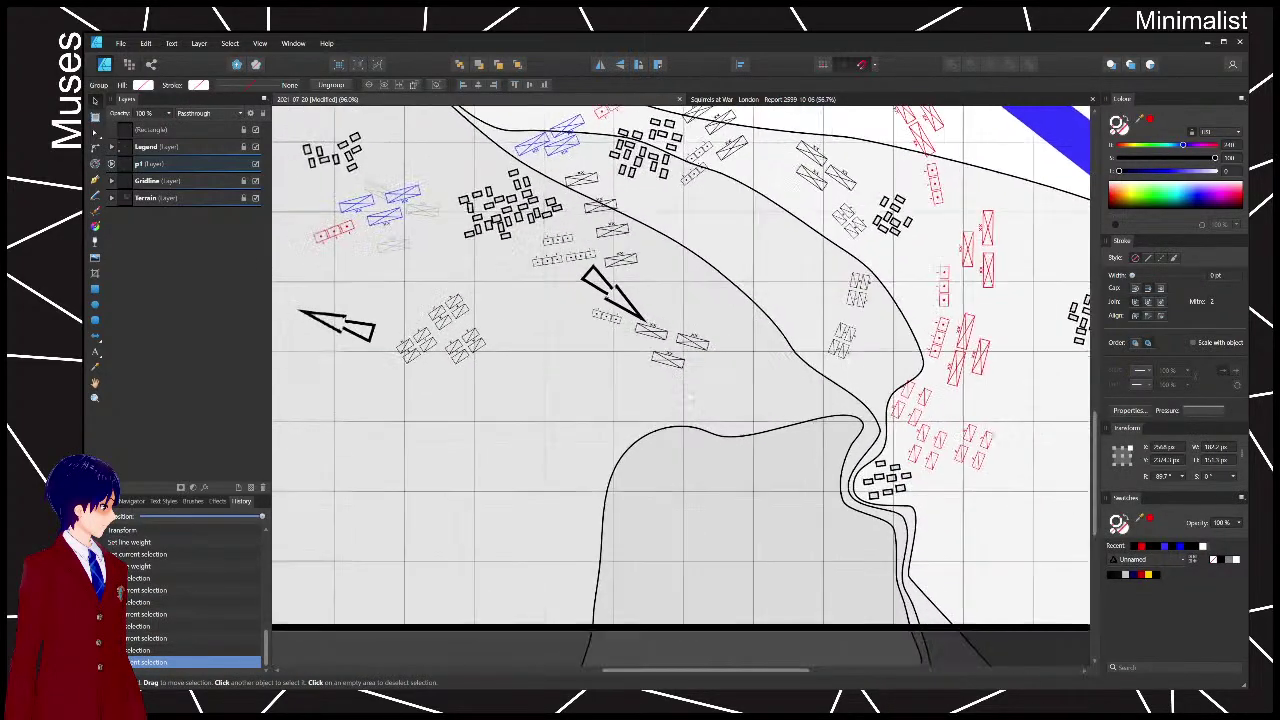
left_click(625, 312)
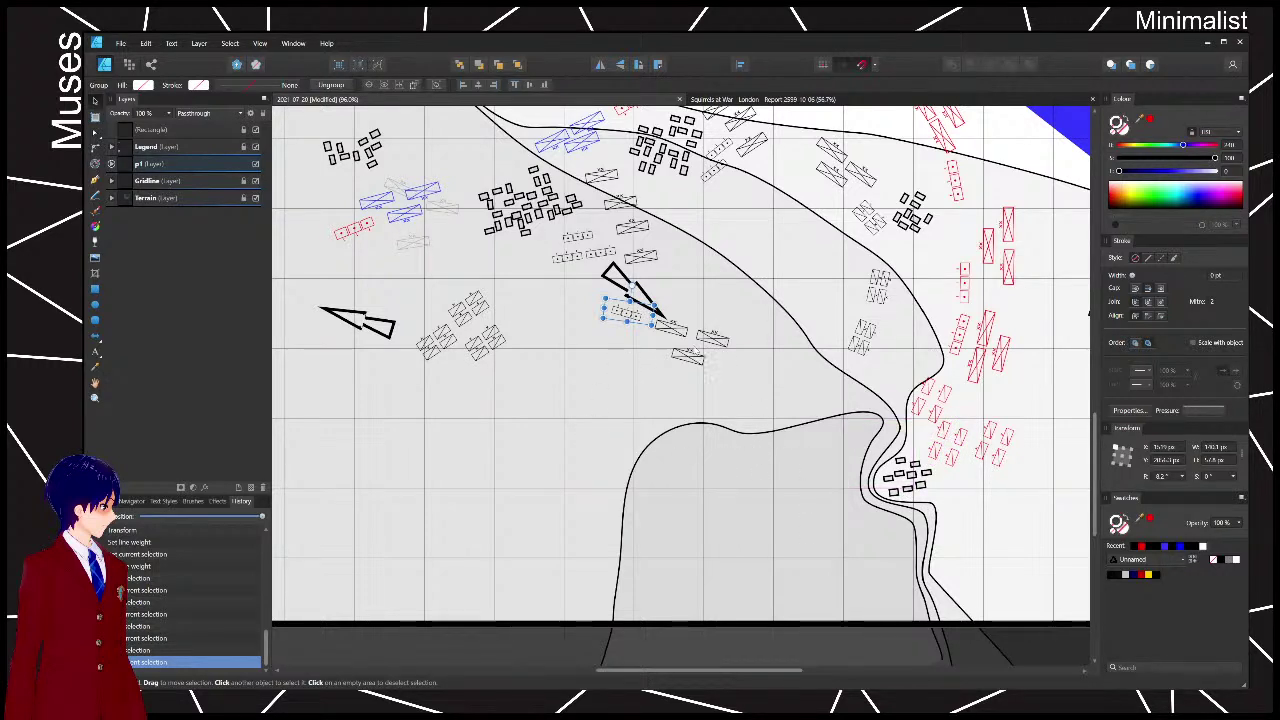
- Duplicate the p1 layer as a new layer named 2 and hide the original p1 layer
left_click(157, 168)
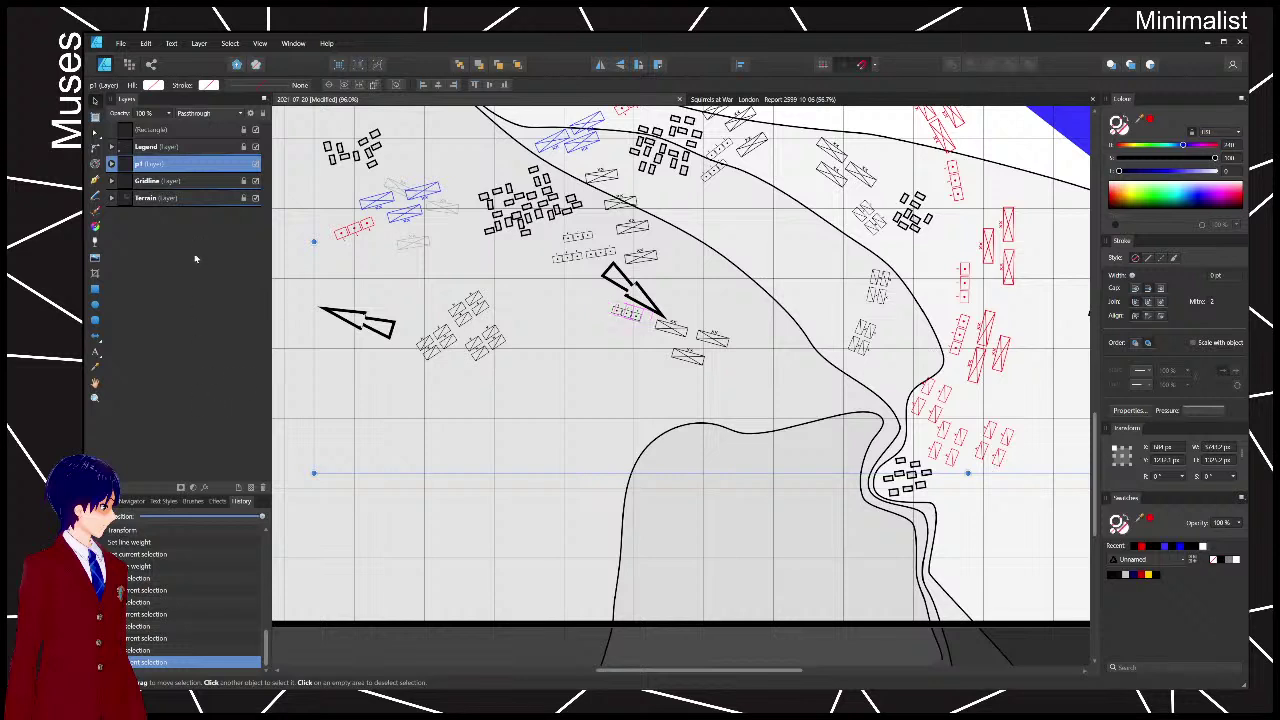
key("ctrl+j")
left_click(186, 163)
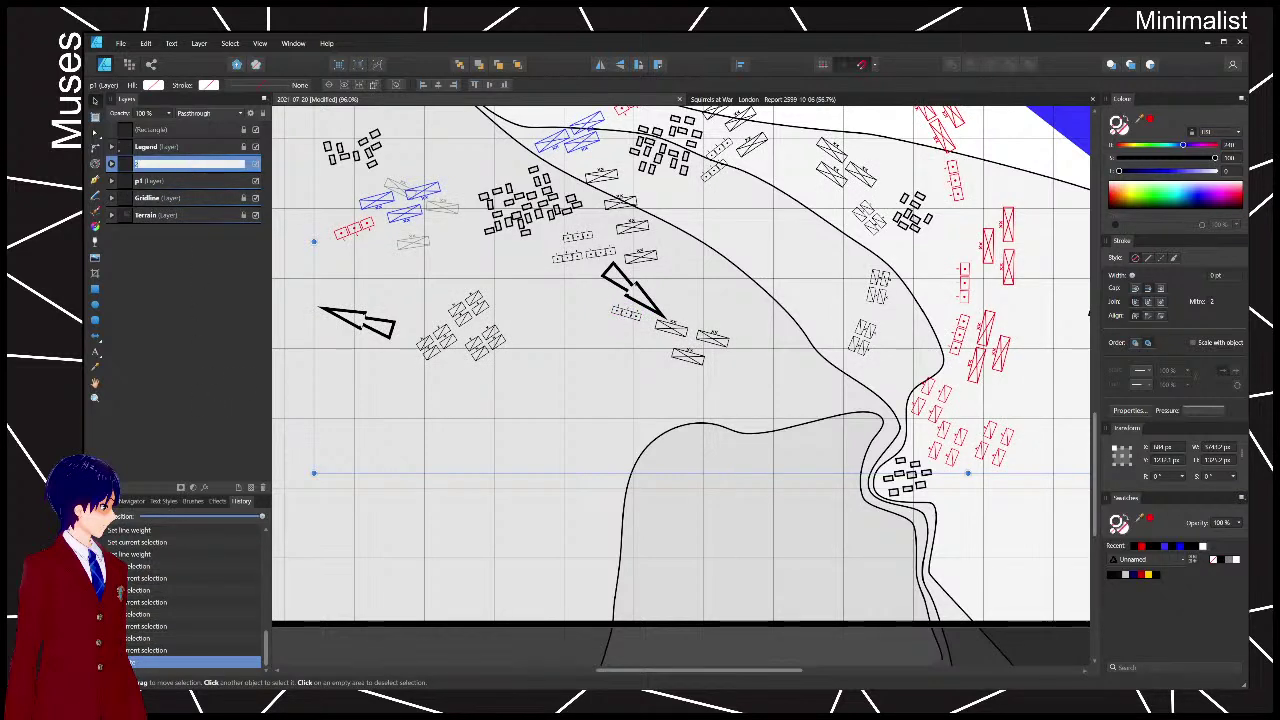
key("Return")
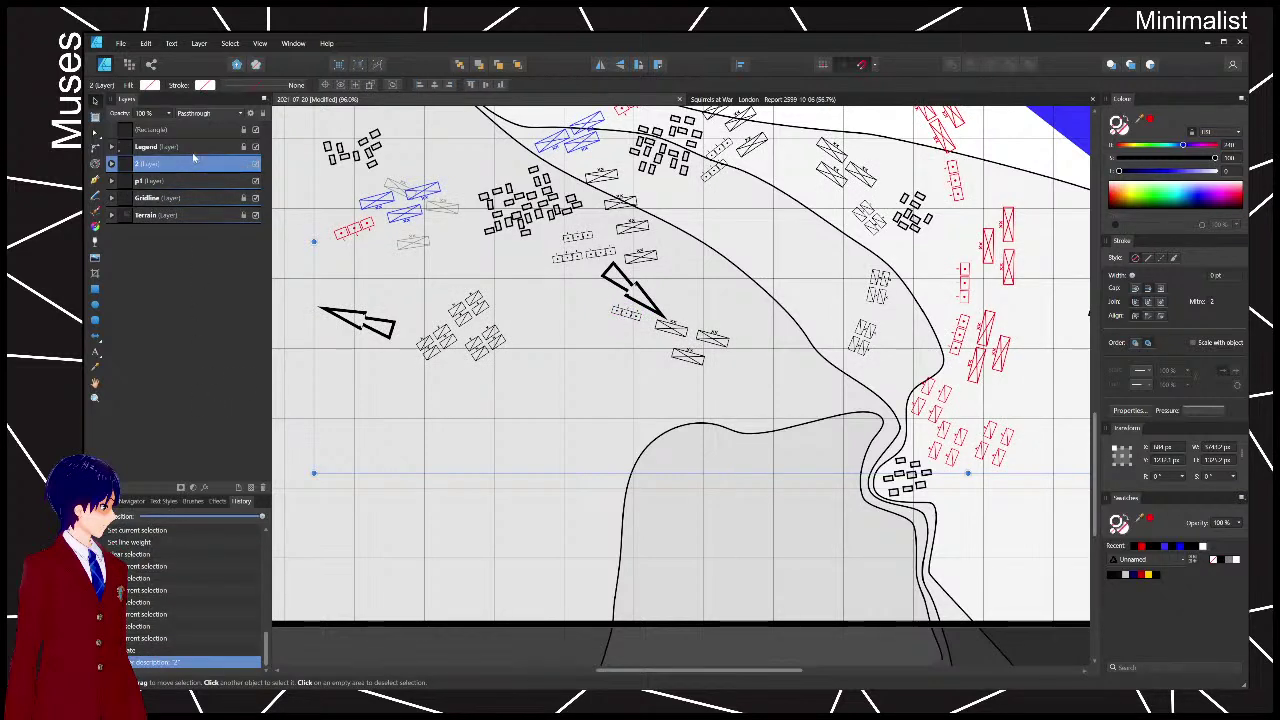
left_click(257, 183)
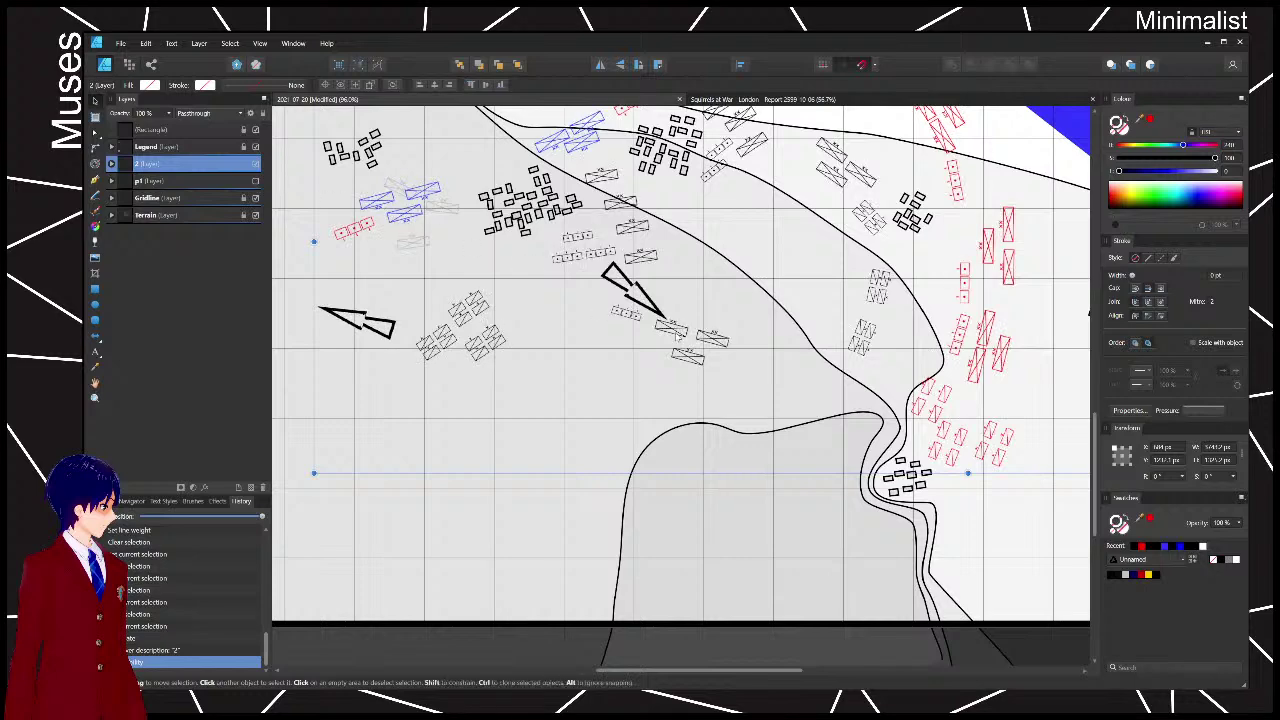
- Move the southern three-division black group southeast to just above the southern hill and rotate it to face east
left_click_drag(662, 408, 656, 408)
left_click(685, 342)
left_click(688, 342)
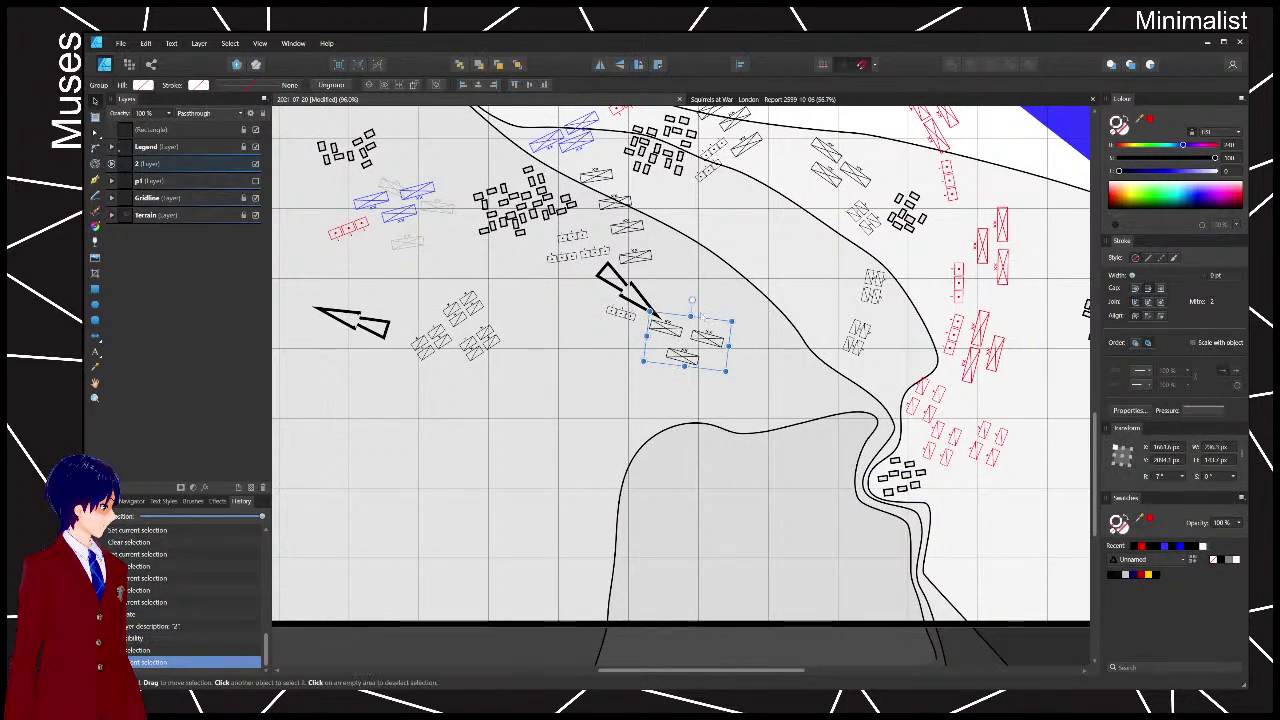
left_click_drag(693, 302, 764, 402)
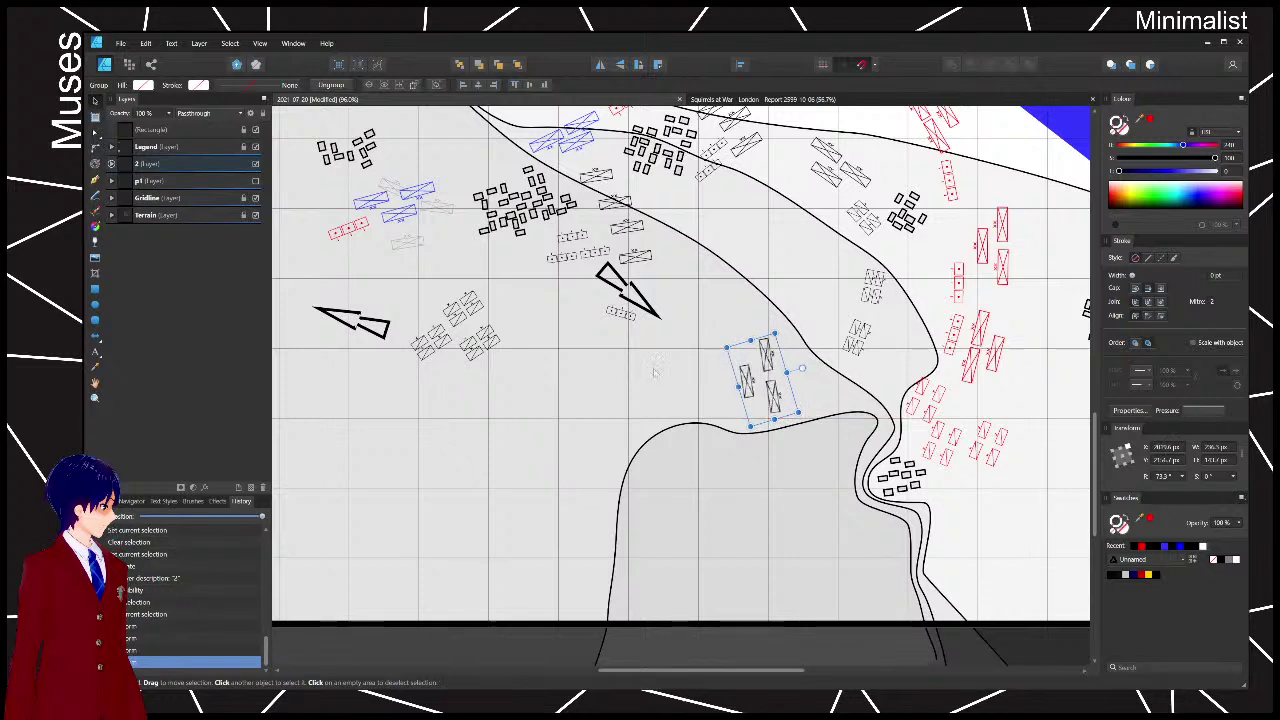
left_click(654, 371)
- Move the three-battery group beside the southeast arrow to the relocated divisions' northwest side and turn it to face east
left_click(621, 316)
left_click_drag(650, 312, 748, 341)
left_click(682, 322)
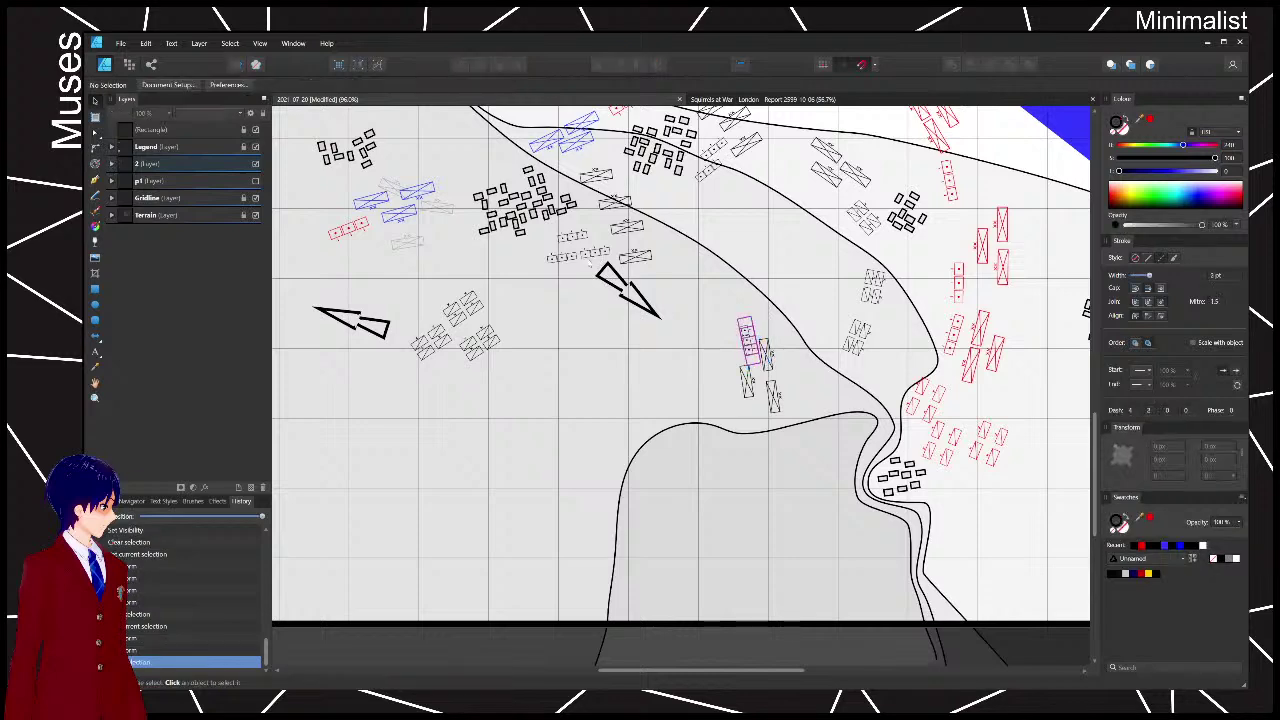
- Select two of the western batteries in the artillery row north of the southeast arrow and group them
left_click(567, 257)
left_click(596, 252, "shift")
left_click_drag(596, 252, 606, 250)
scroll(575, 253, "up", 3)
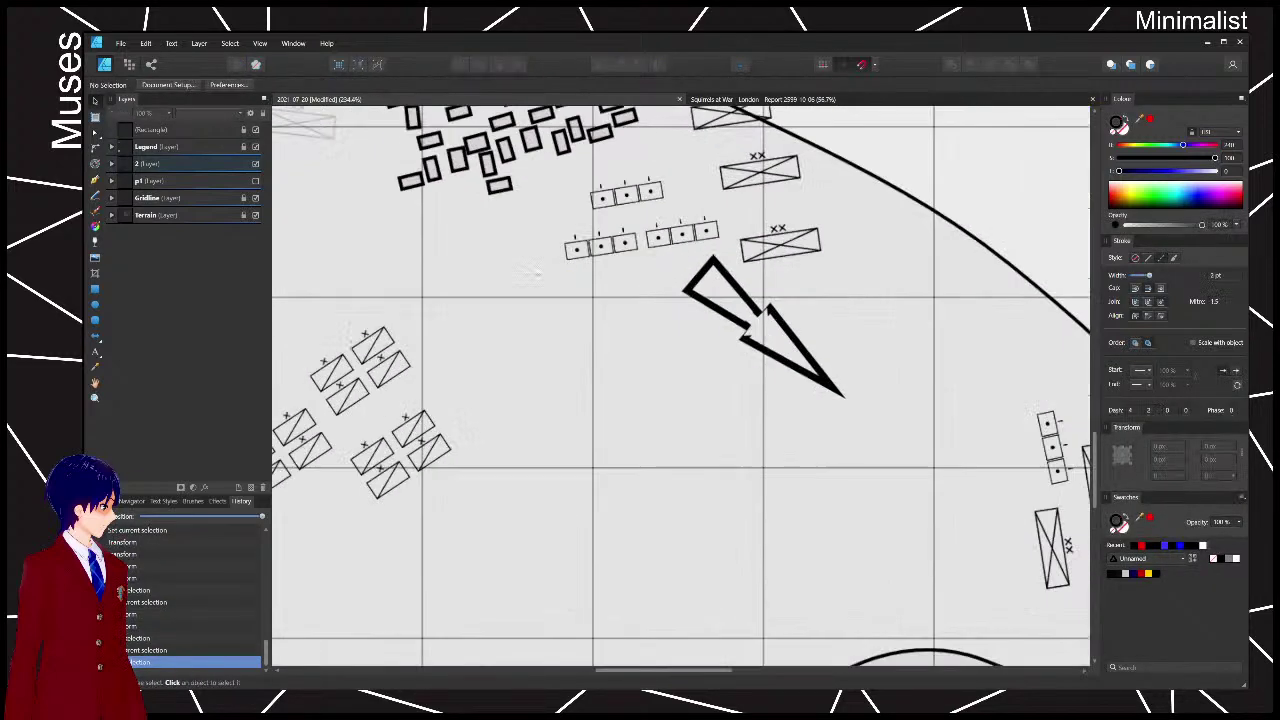
left_click_drag(546, 216, 650, 298)
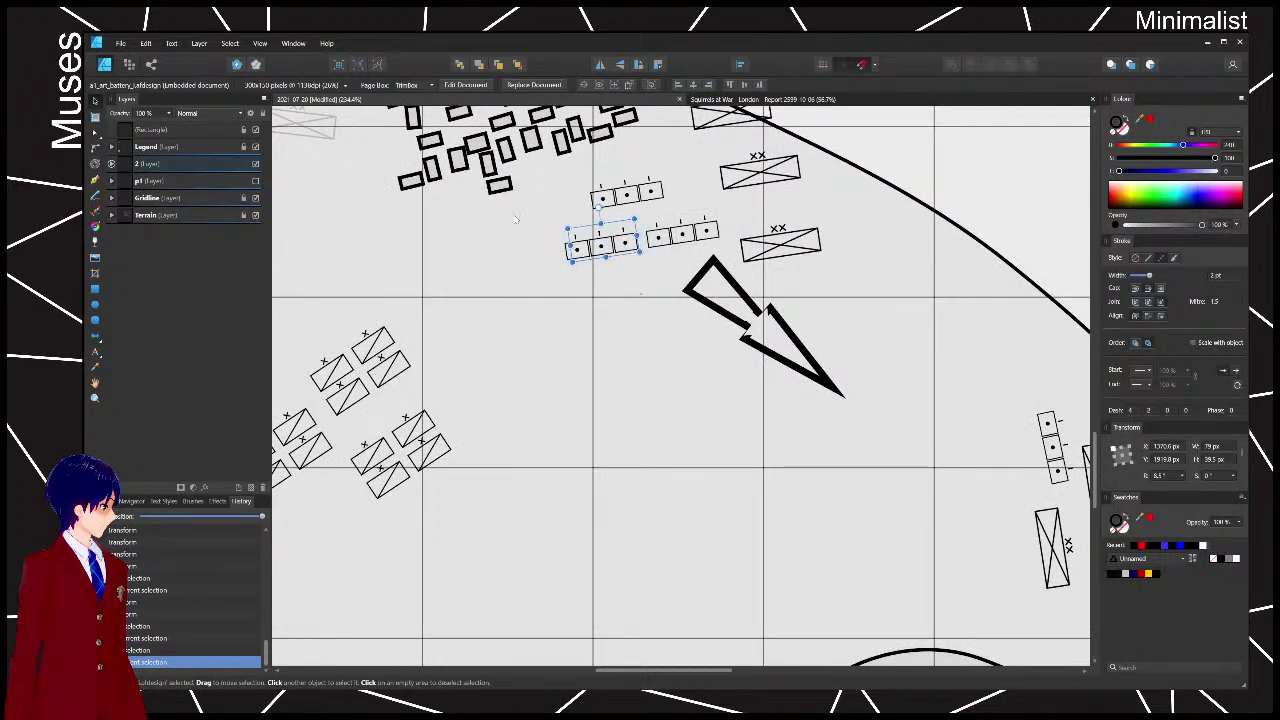
left_click_drag(516, 219, 650, 286)
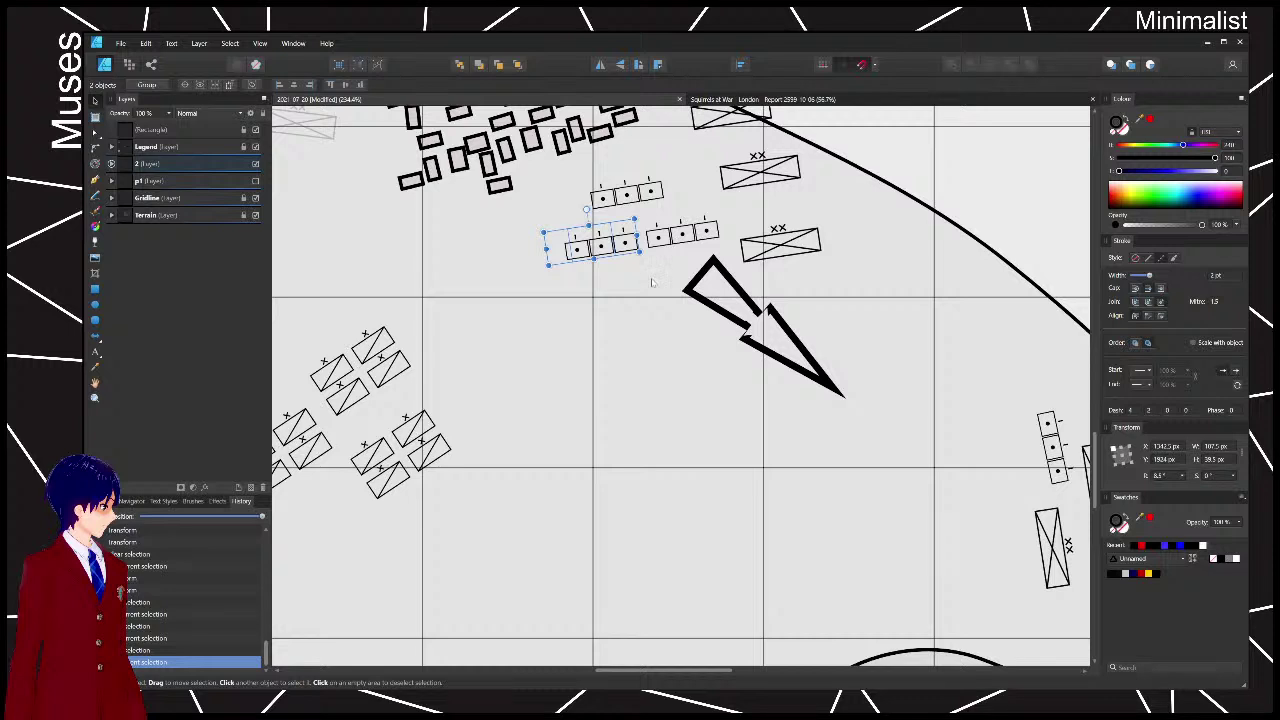
key("ctrl+g")
left_click_drag(722, 206, 636, 277)
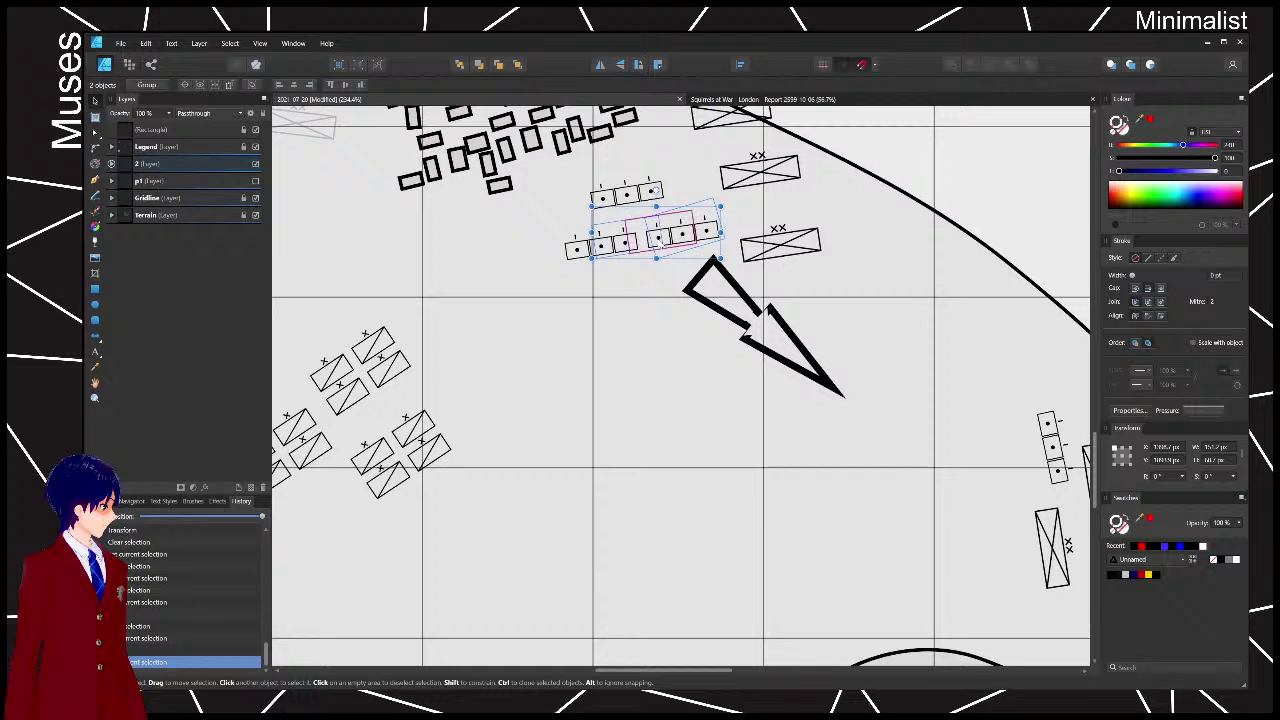
left_click(654, 258)
scroll(654, 258, "up", 3)
left_click(626, 236)
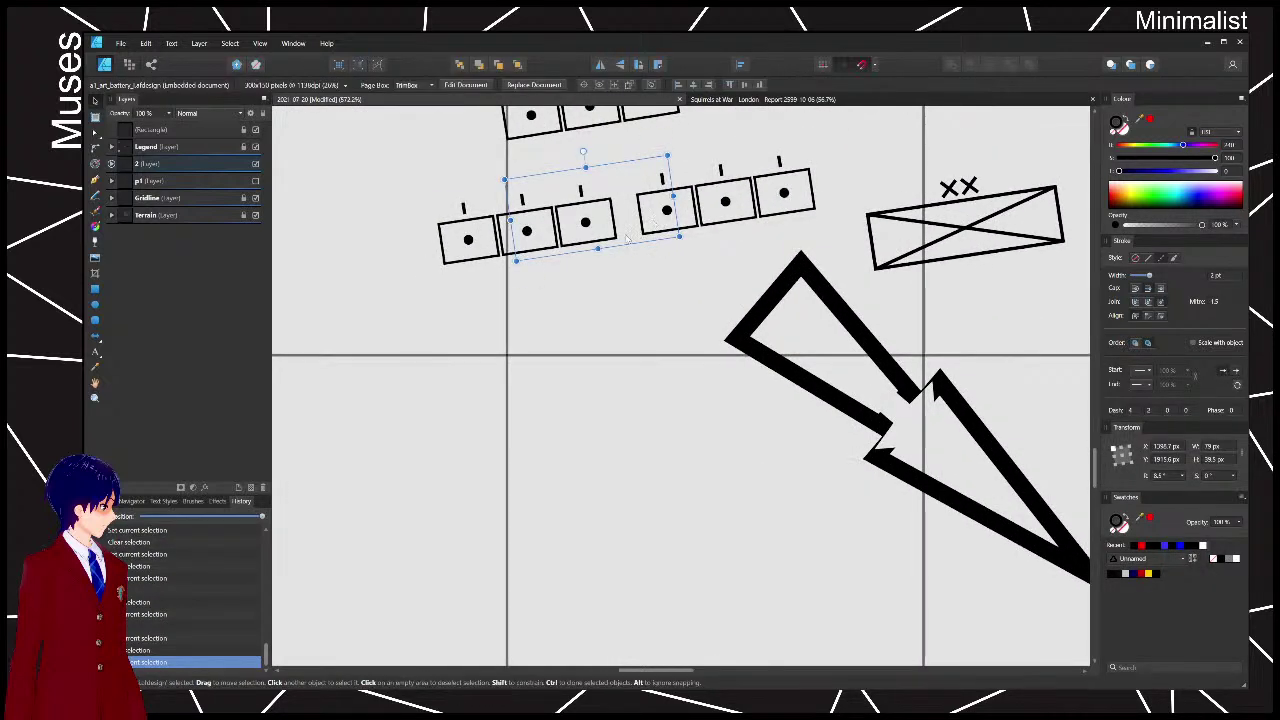
mouse_move(626, 236)
left_mouse_down()
mouse_move(604, 297)
mouse_move(631, 243)
left_mouse_up()
key("ctrl+z")
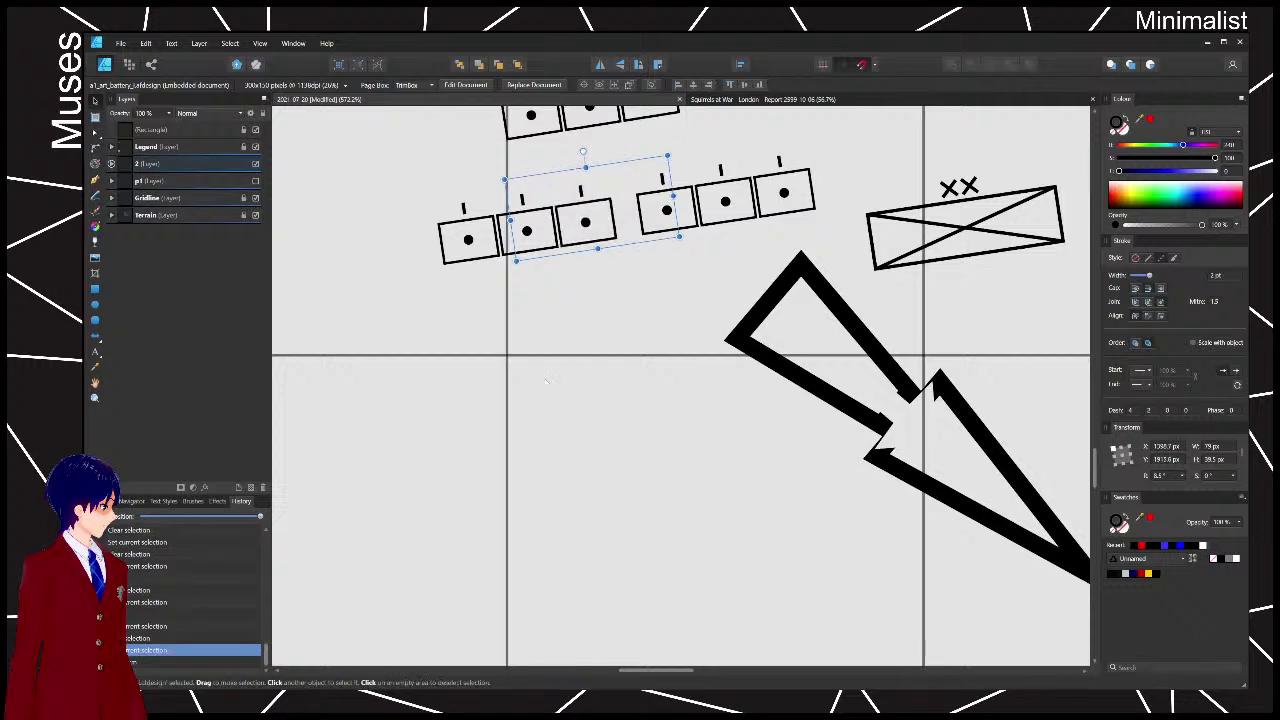
- Group the western battery pair with its third battery and move the group southwest of the artillery row
left_click(543, 274)
left_click(533, 245)
left_click(457, 250)
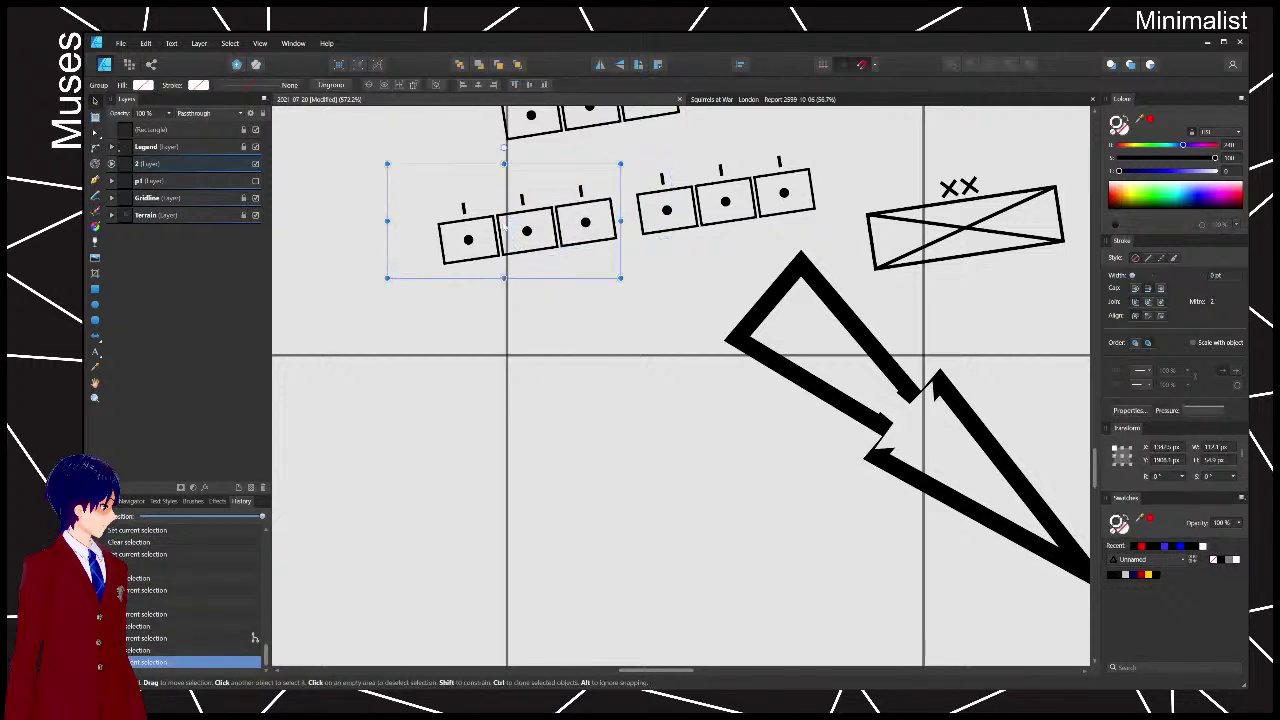
mouse_move(526, 233)
left_mouse_down()
mouse_move(440, 287)
mouse_move(527, 233)
left_mouse_up()
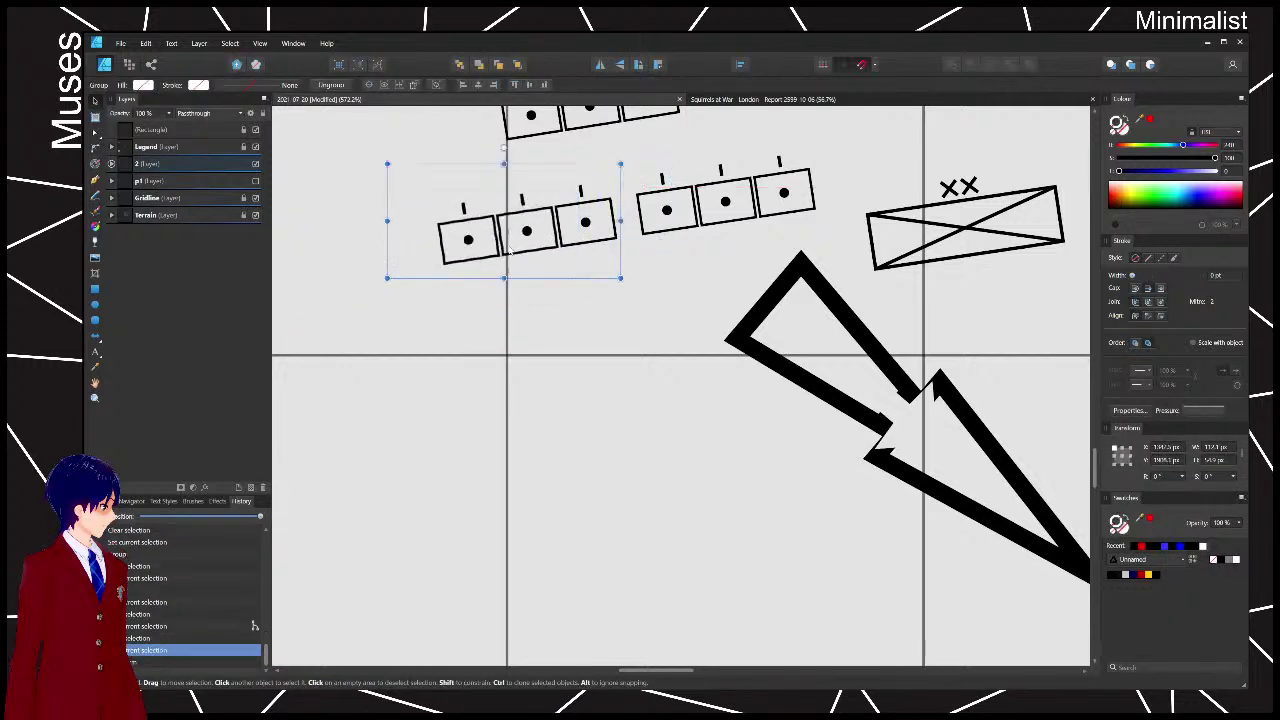
left_click(580, 220, "shift")
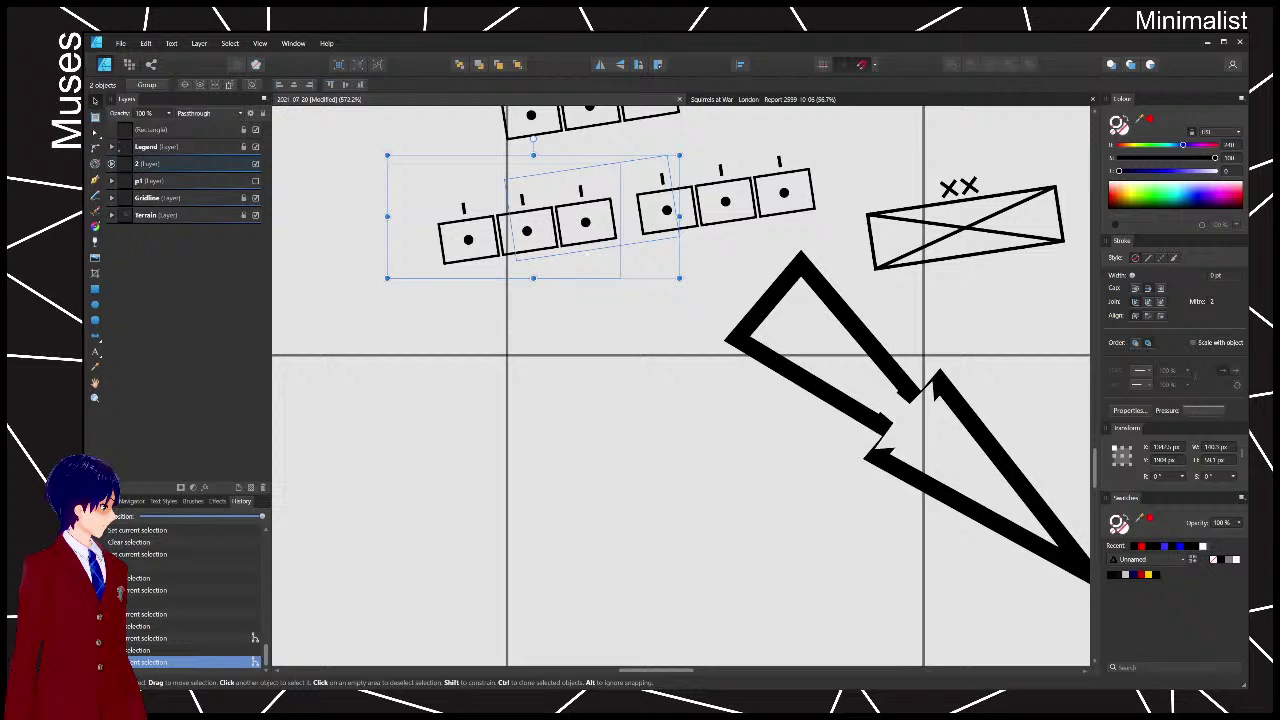
key("ctrl+g")
left_click_drag(580, 220, 475, 366)
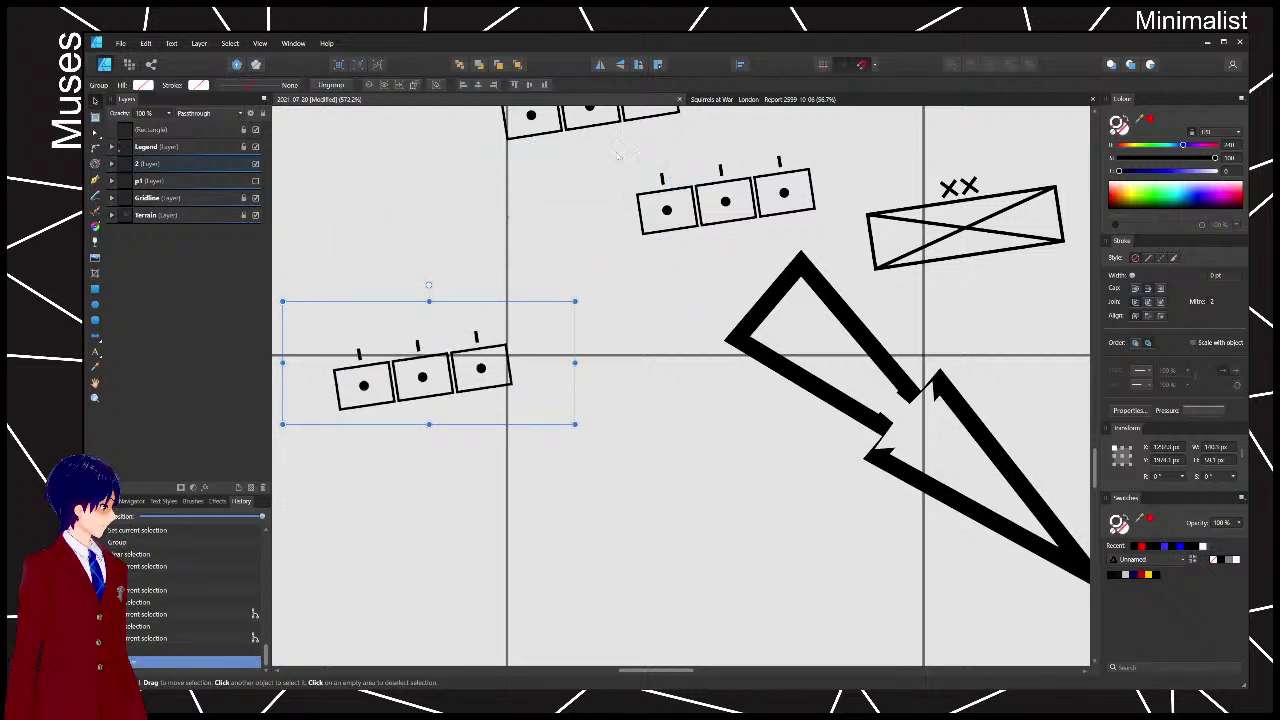
- Rotate the eastern three-battery group of the artillery row to face east and place it beside the southeast arrow's tail
left_click_drag(592, 146, 822, 268)
left_click(734, 204)
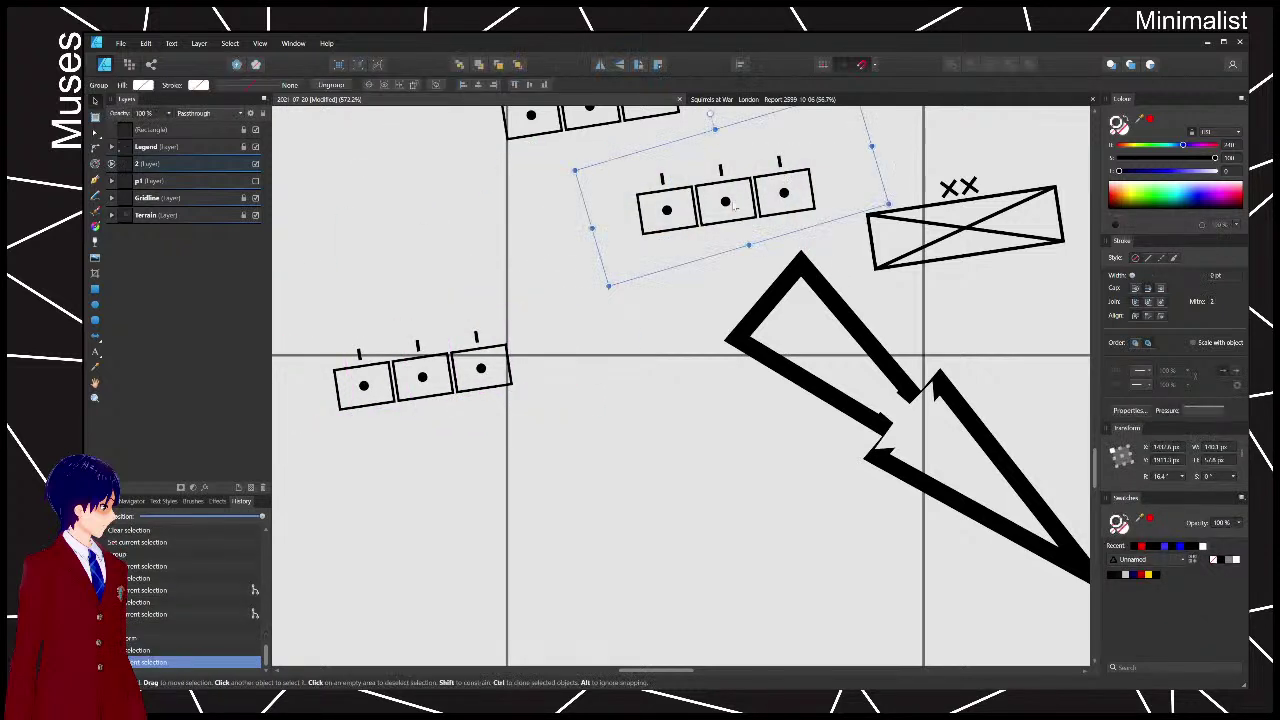
left_click(734, 204)
left_click(734, 205)
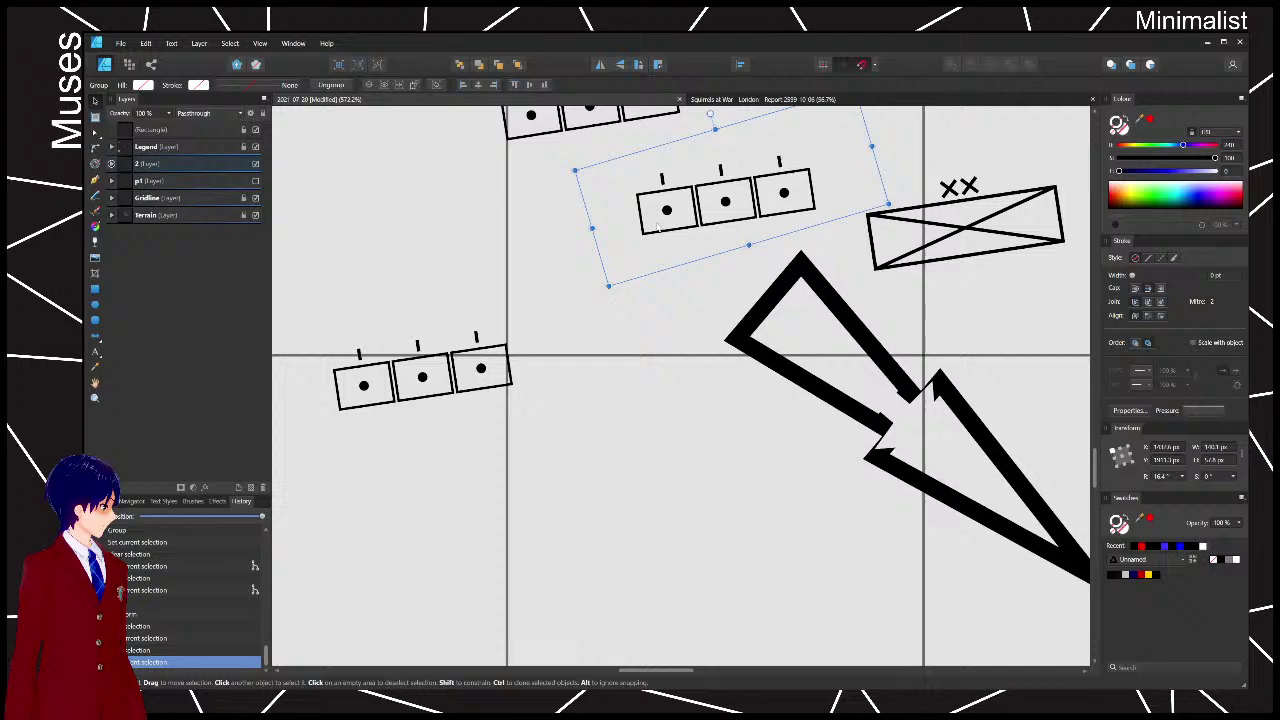
left_click(545, 249)
scroll(545, 249, "down", 2)
left_click_drag(552, 171, 527, 178)
left_click(620, 221)
left_click_drag(620, 221, 690, 244)
scroll(604, 285, "down", 4)
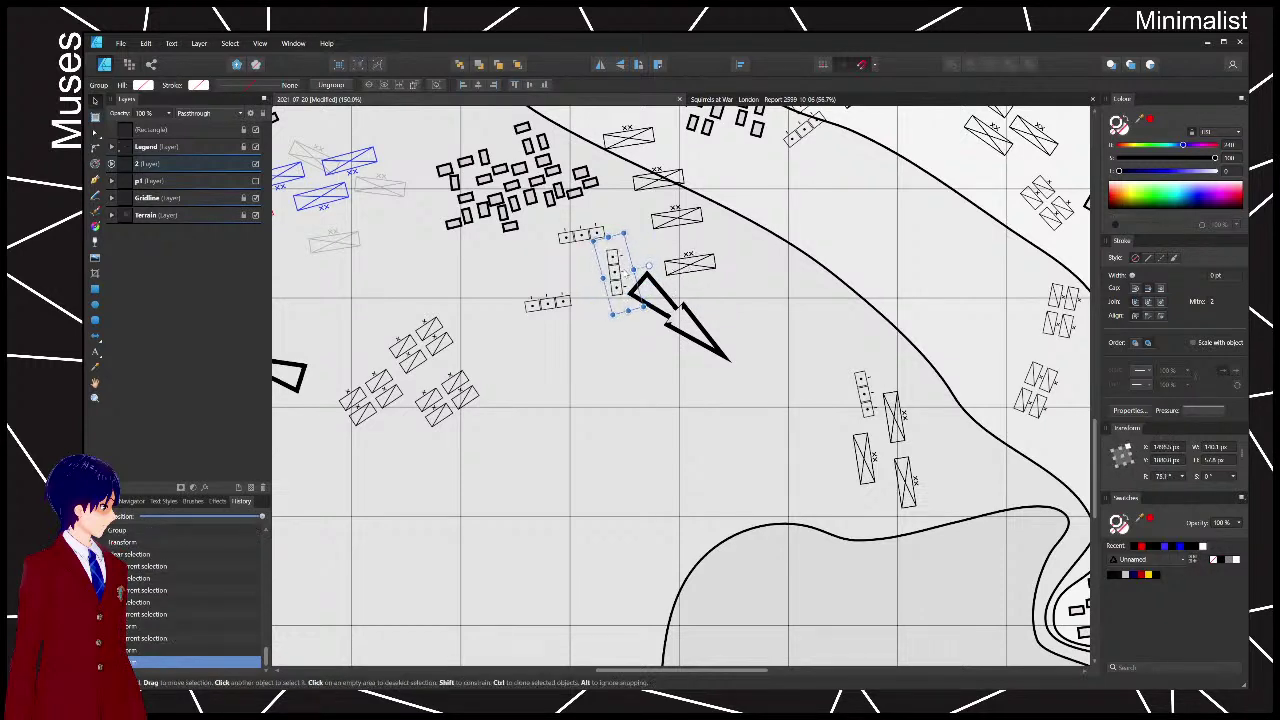
- Place the two remaining three-battery groups around the southeast arrow east of it and at its tip, both facing east
left_click_drag(613, 270, 775, 320)
left_click(548, 303)
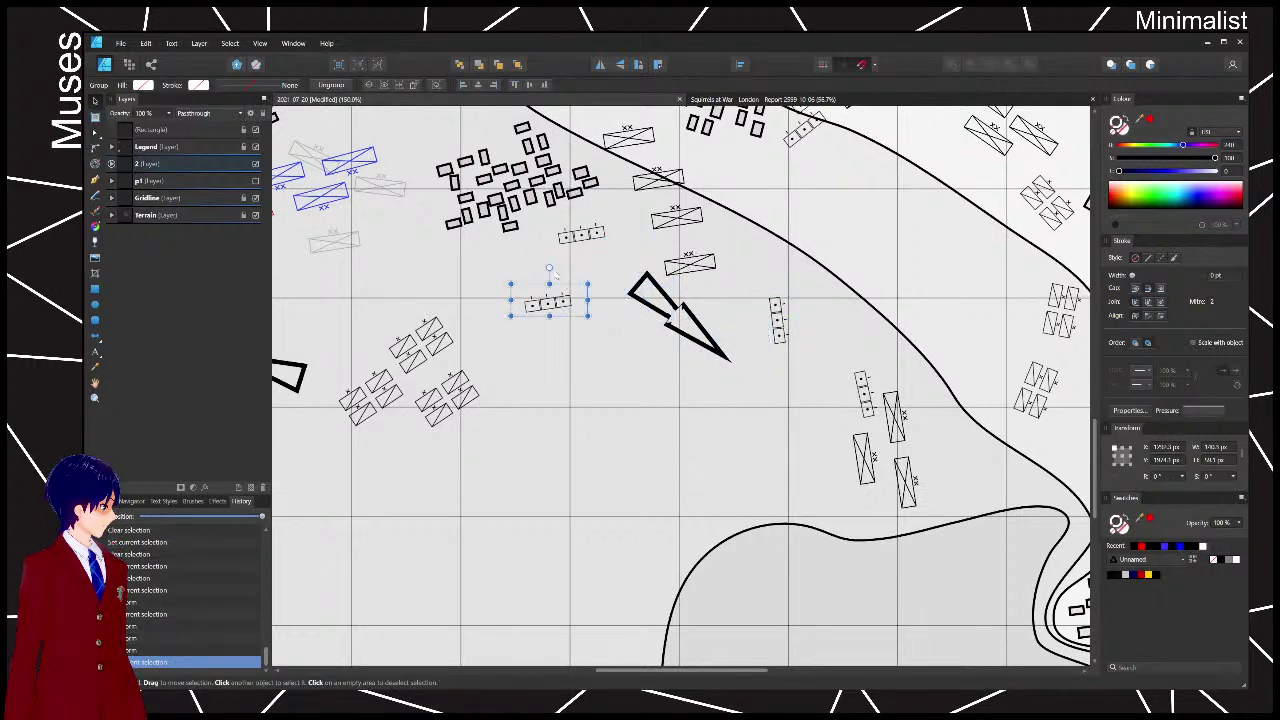
left_click_drag(556, 277, 750, 378)
- Shift the two northernmost black divisions east of the large town, moving one northeast across the contour line and tilting it to face northwest
left_click_drag(626, 216, 624, 339)
left_click(674, 285)
left_click_drag(673, 285, 648, 264)
left_click_drag(718, 282, 710, 274)
left_click(705, 253)
left_click(708, 264)
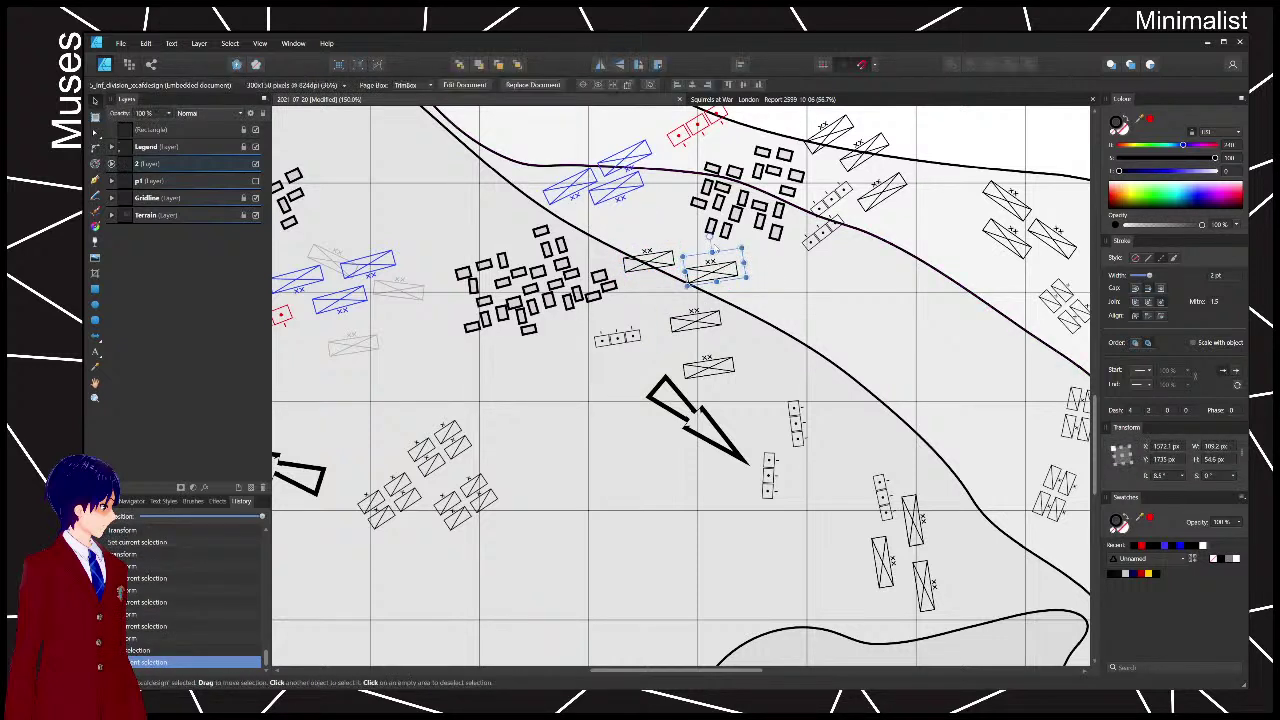
left_click_drag(713, 269, 715, 262)
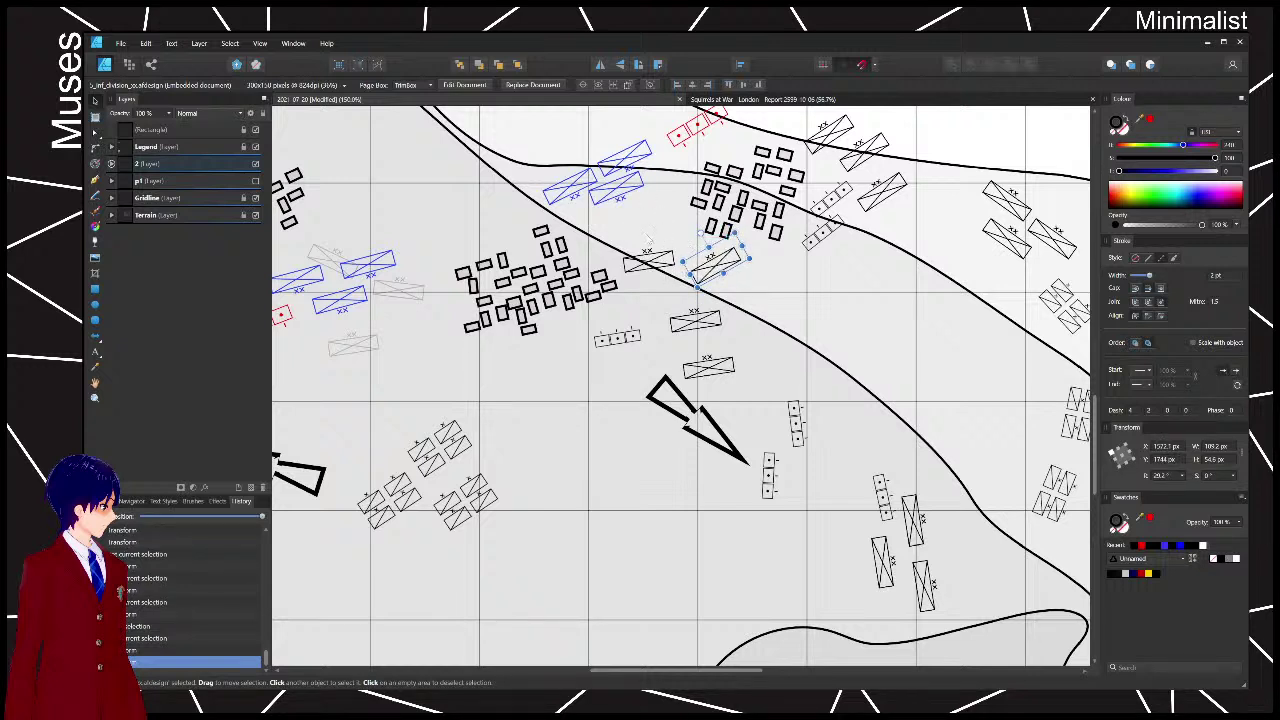
- Move the three-battery group southeast of the large town northeast behind the black divisions and tilt it slightly
left_click_drag(622, 338, 654, 308)
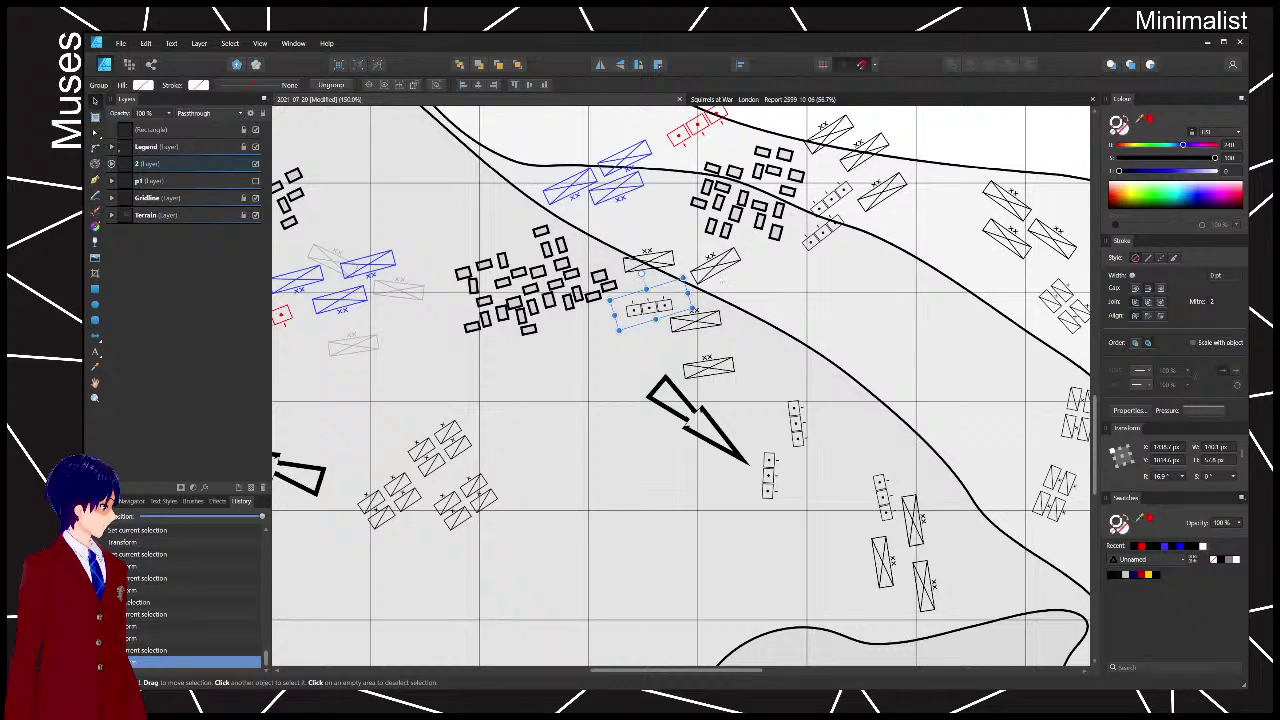
left_click_drag(790, 366, 744, 320)
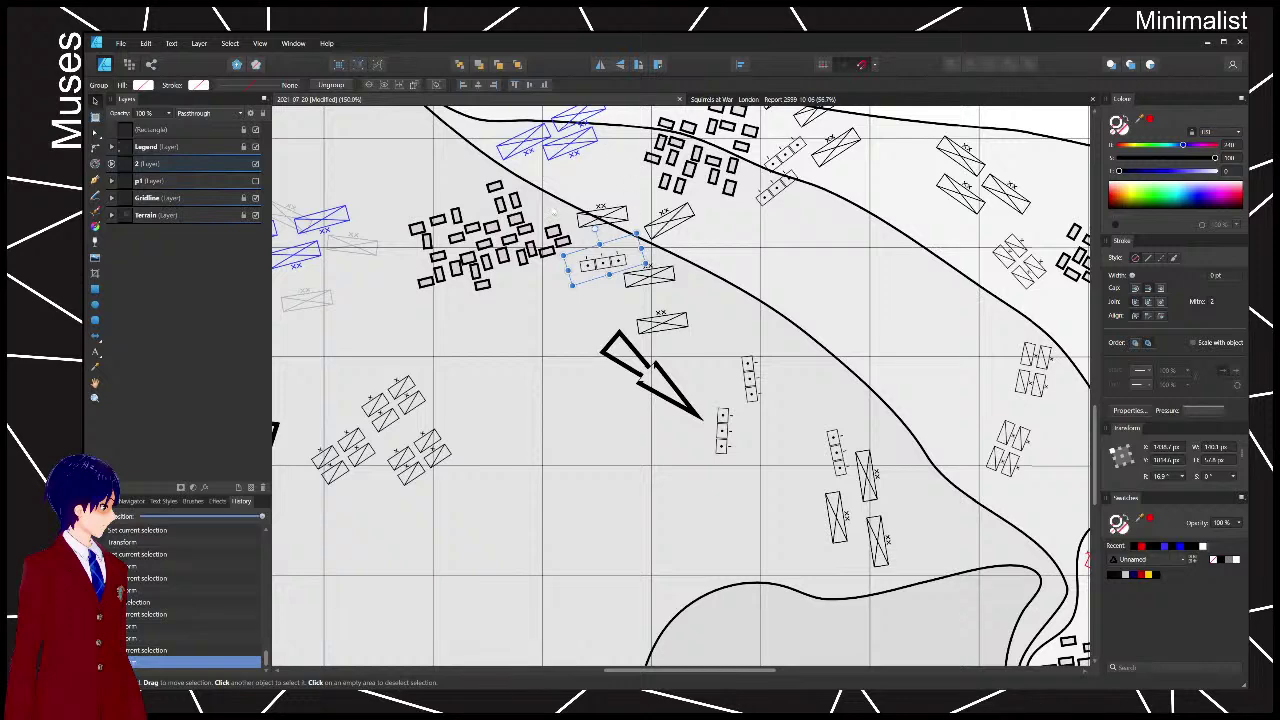
left_click_drag(521, 216, 567, 258)
scroll(566, 259, "down", 1)
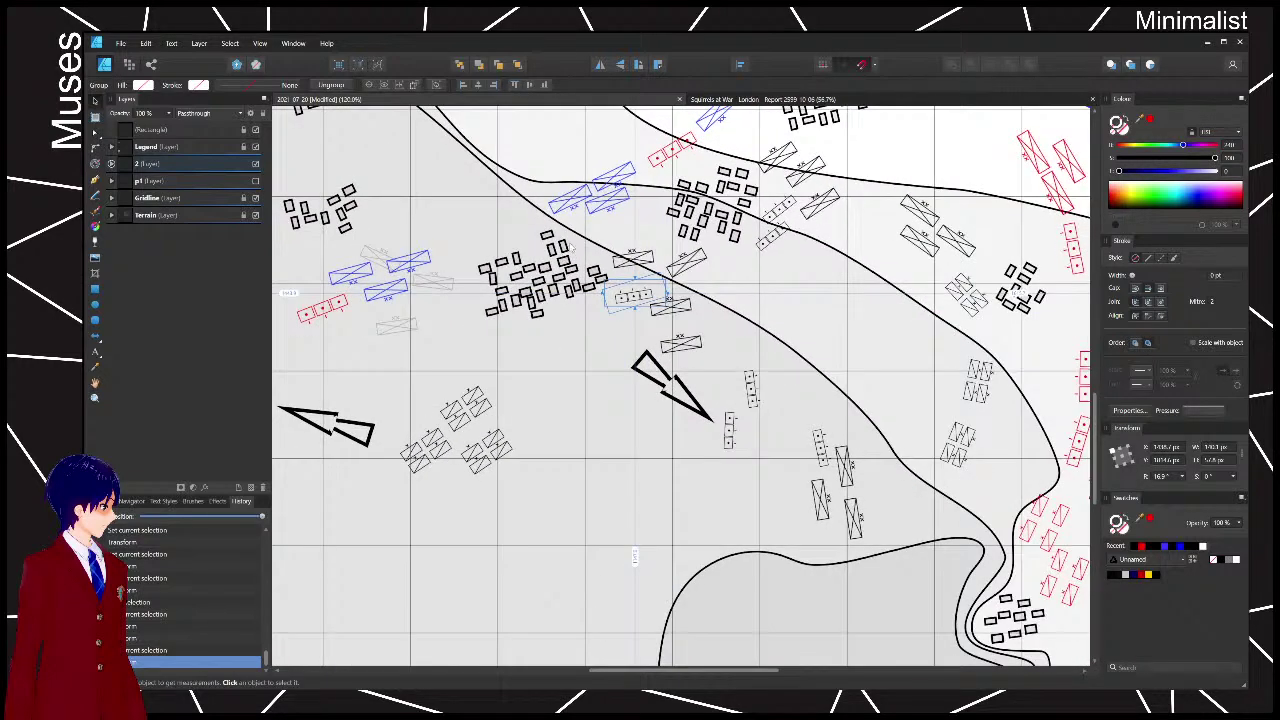
left_click(634, 296)
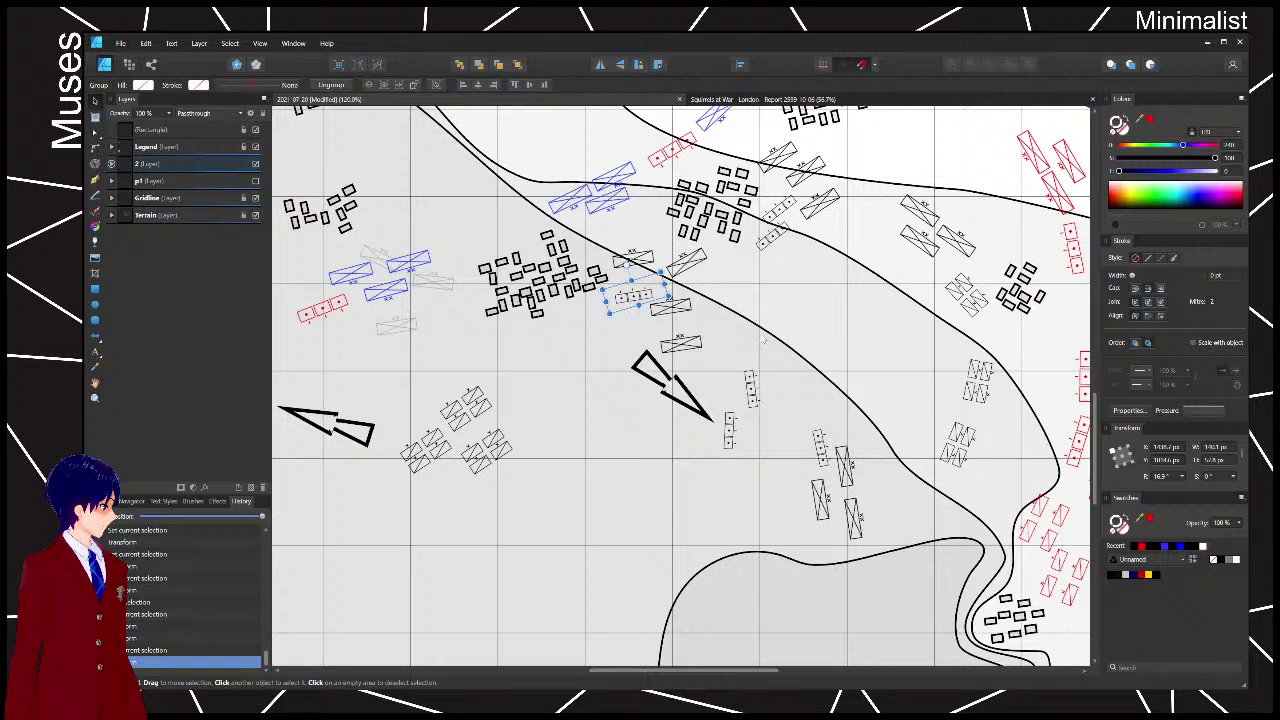
left_click_drag(815, 390, 720, 304)
left_click(616, 282)
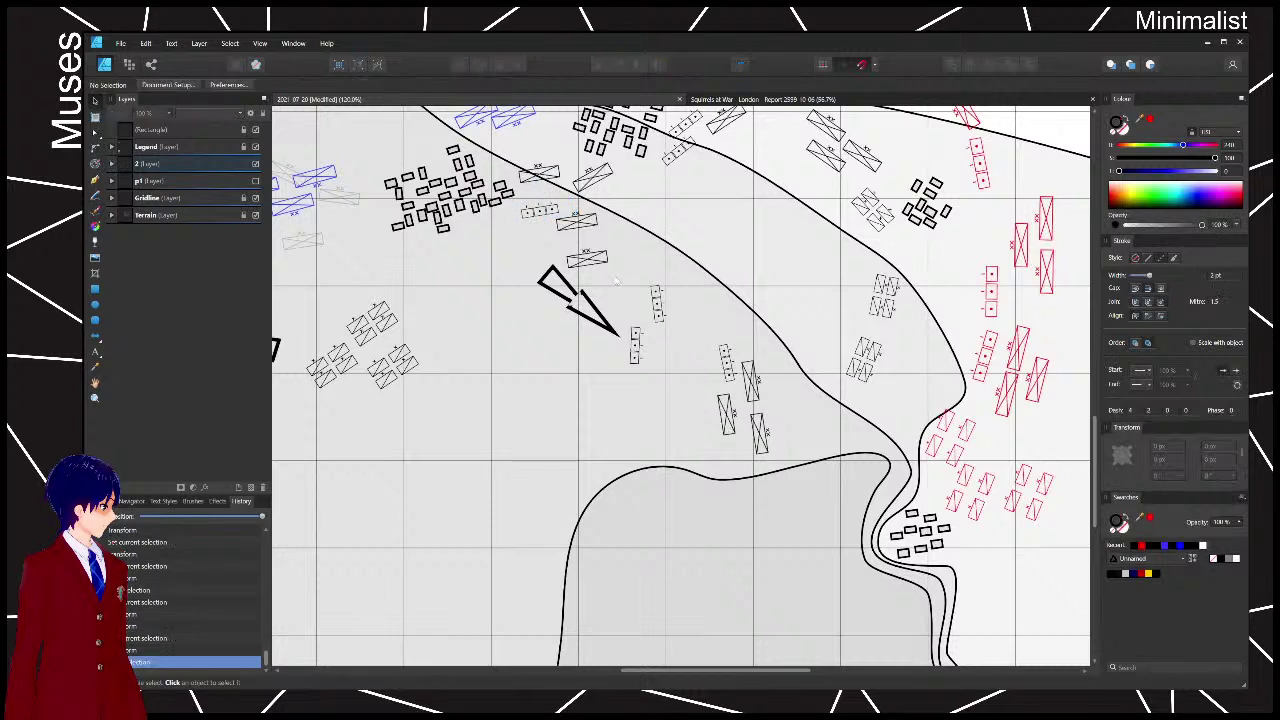
- Move the southernmost of the four black divisions to the east side of the battery groups and turn it to face east
left_click(588, 265)
left_click(591, 224, "shift")
left_click(586, 266)
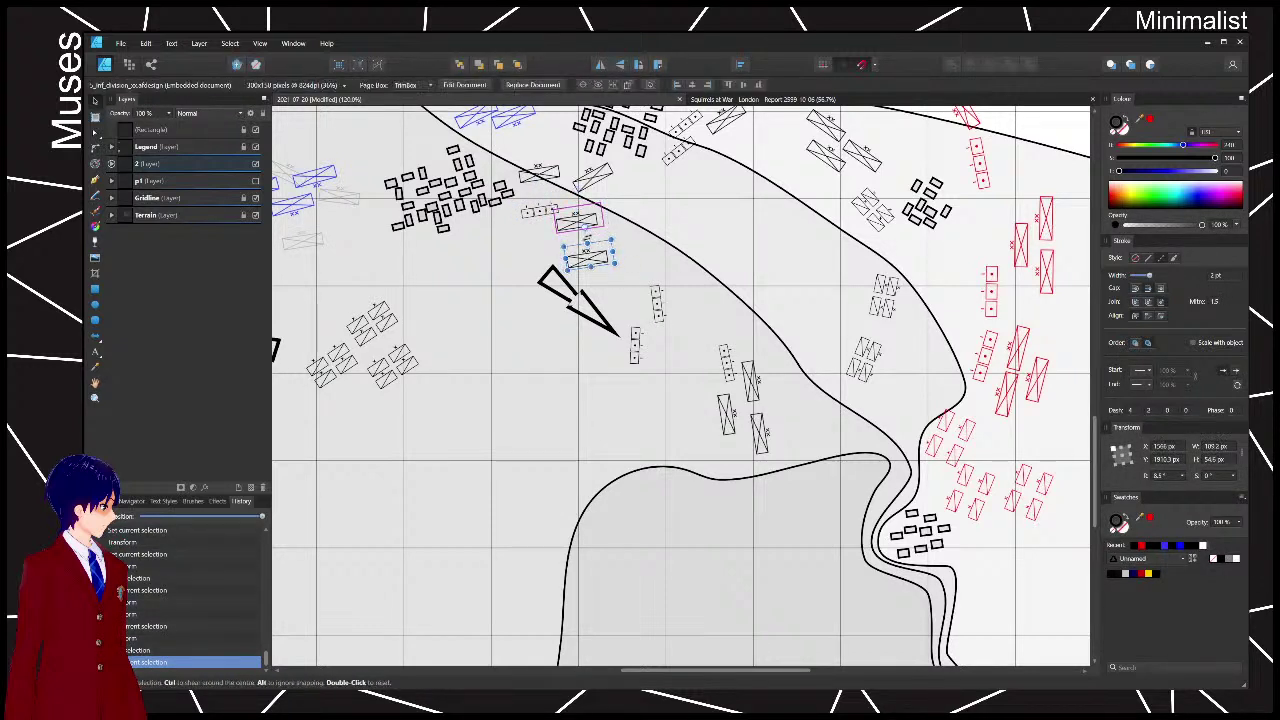
left_click_drag(583, 228, 692, 302)
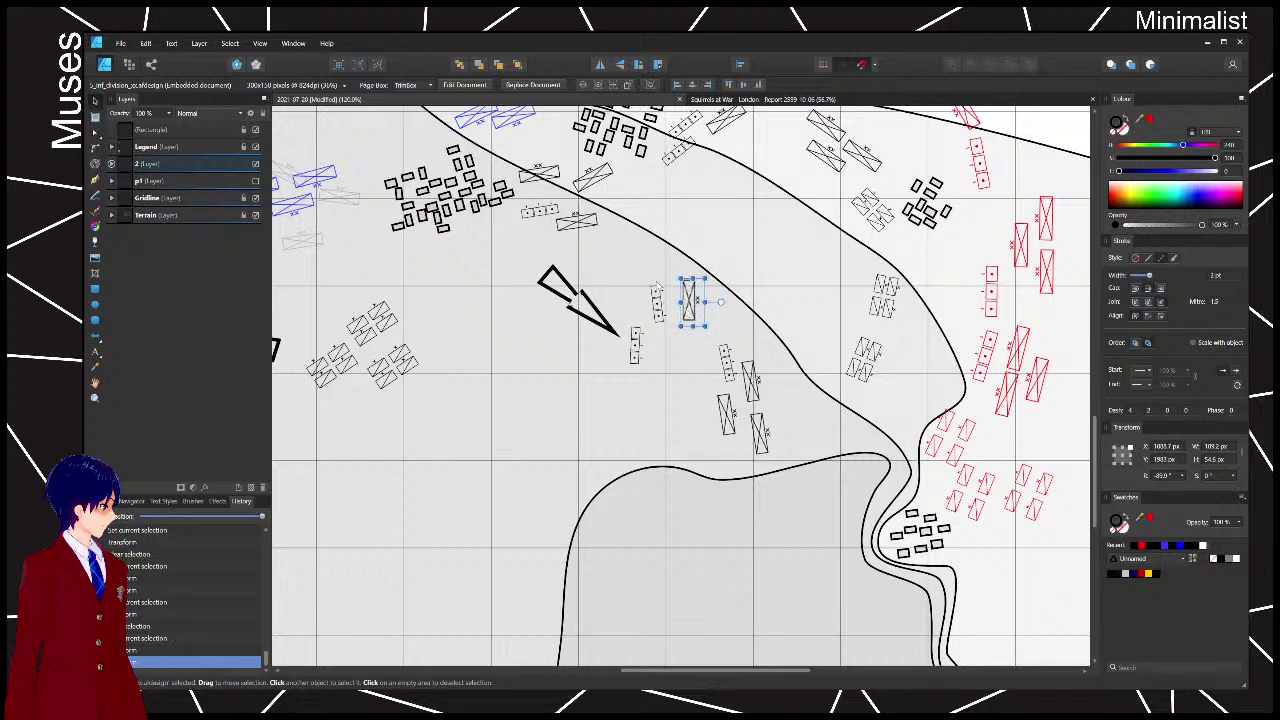
- Rotate the remaining black division northeast of the southeast arrow to face northeast and move it beside the contour line
left_click(640, 262)
left_click(577, 222)
left_click_drag(575, 187, 616, 231)
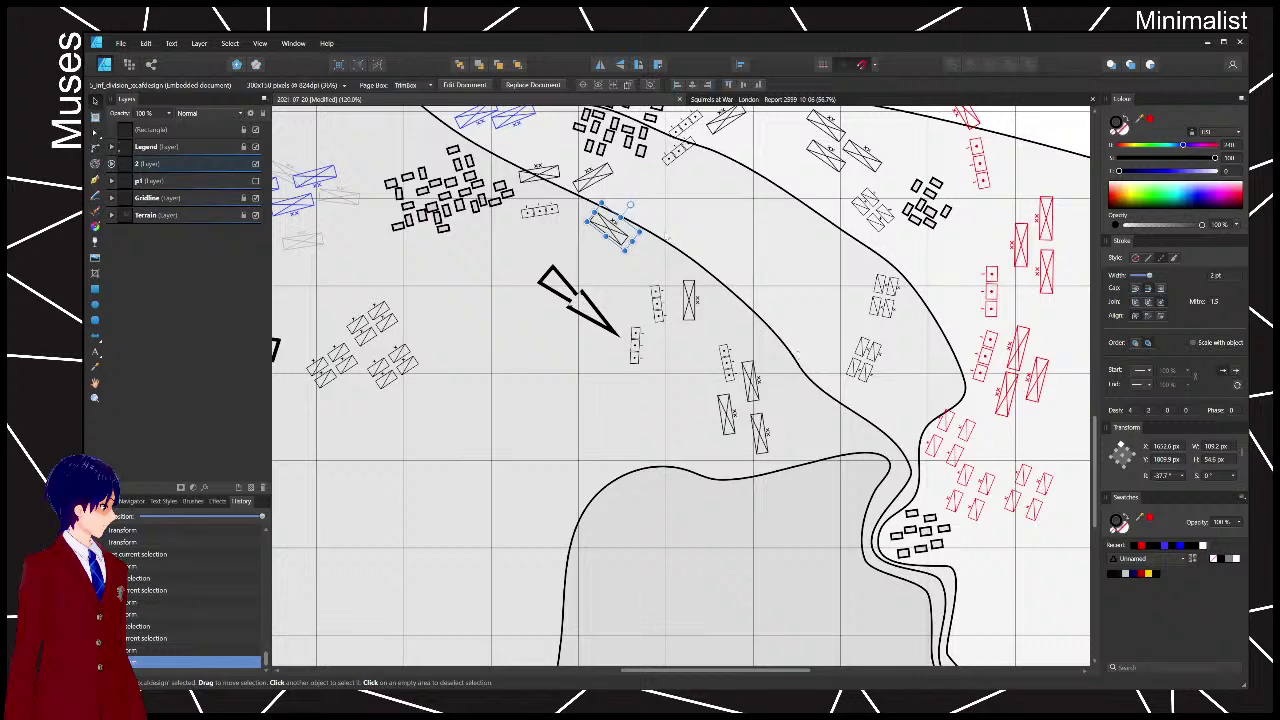
scroll(794, 198, "up", 3)
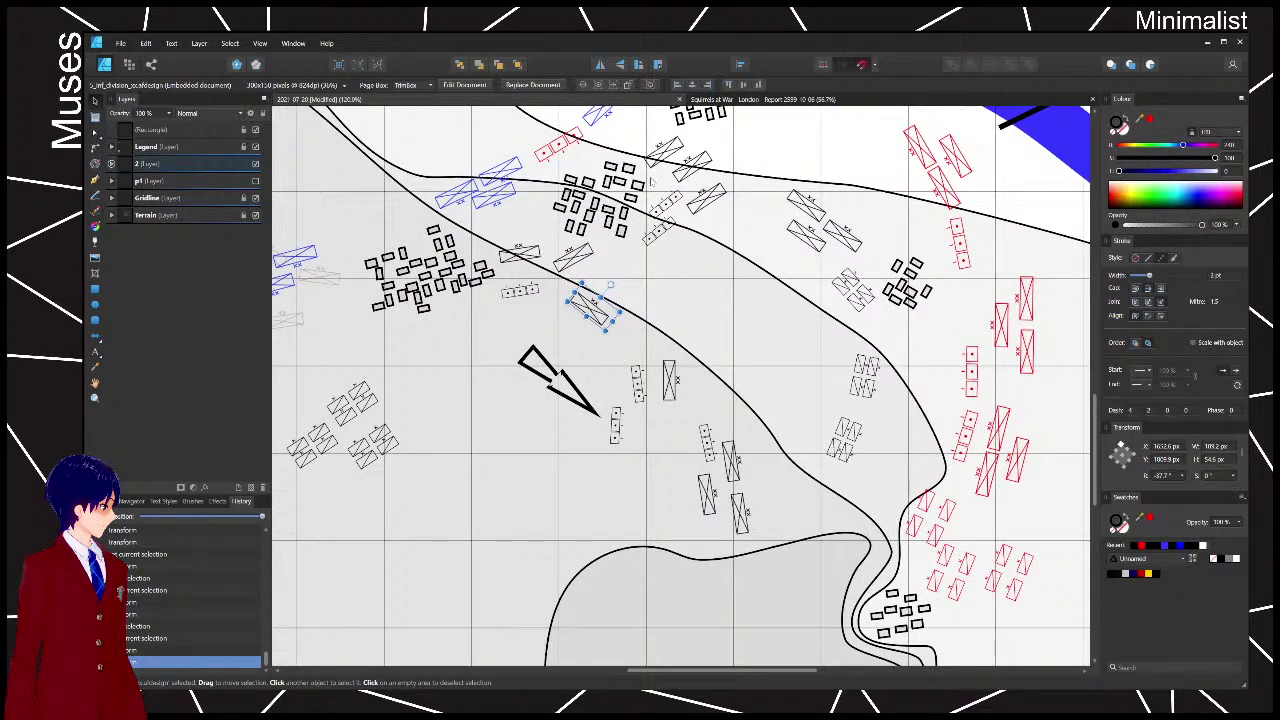
left_click_drag(836, 357, 786, 276)
left_click_drag(545, 229, 500, 289)
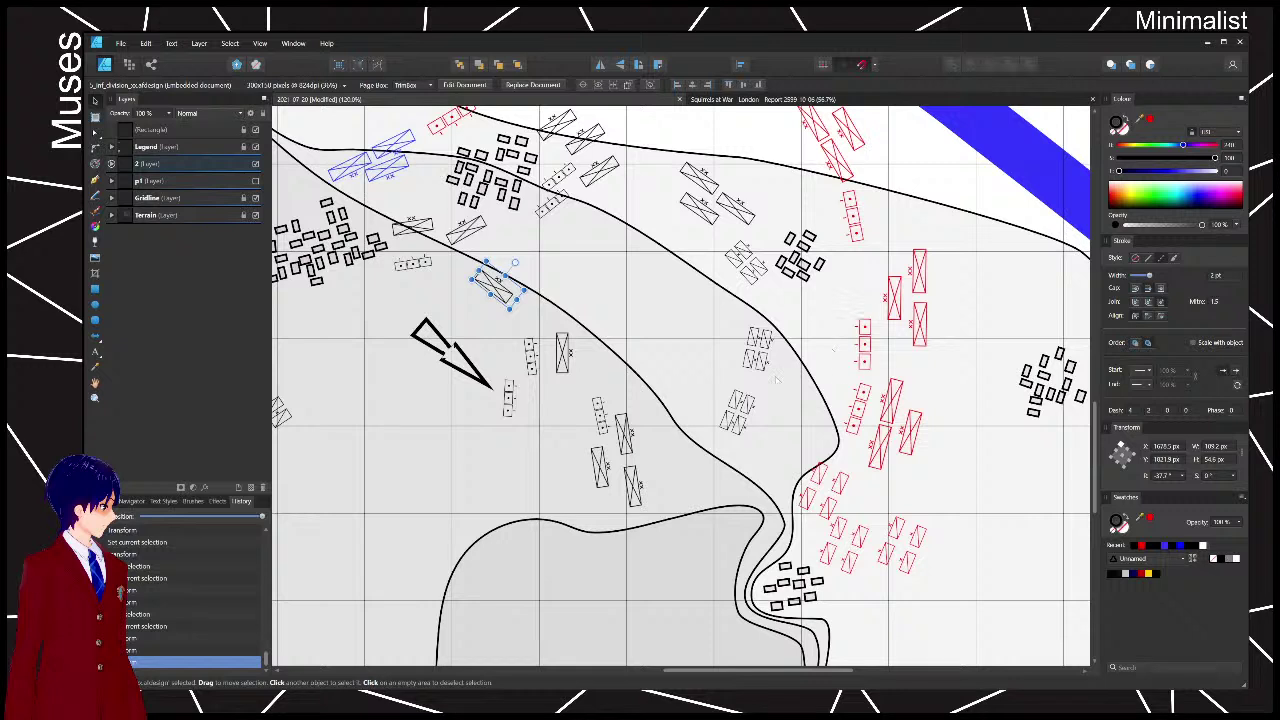
- Move the three black four-unit clusters between the contour lines southwest, closer to the inner contour line
left_click(762, 362)
left_click(729, 343)
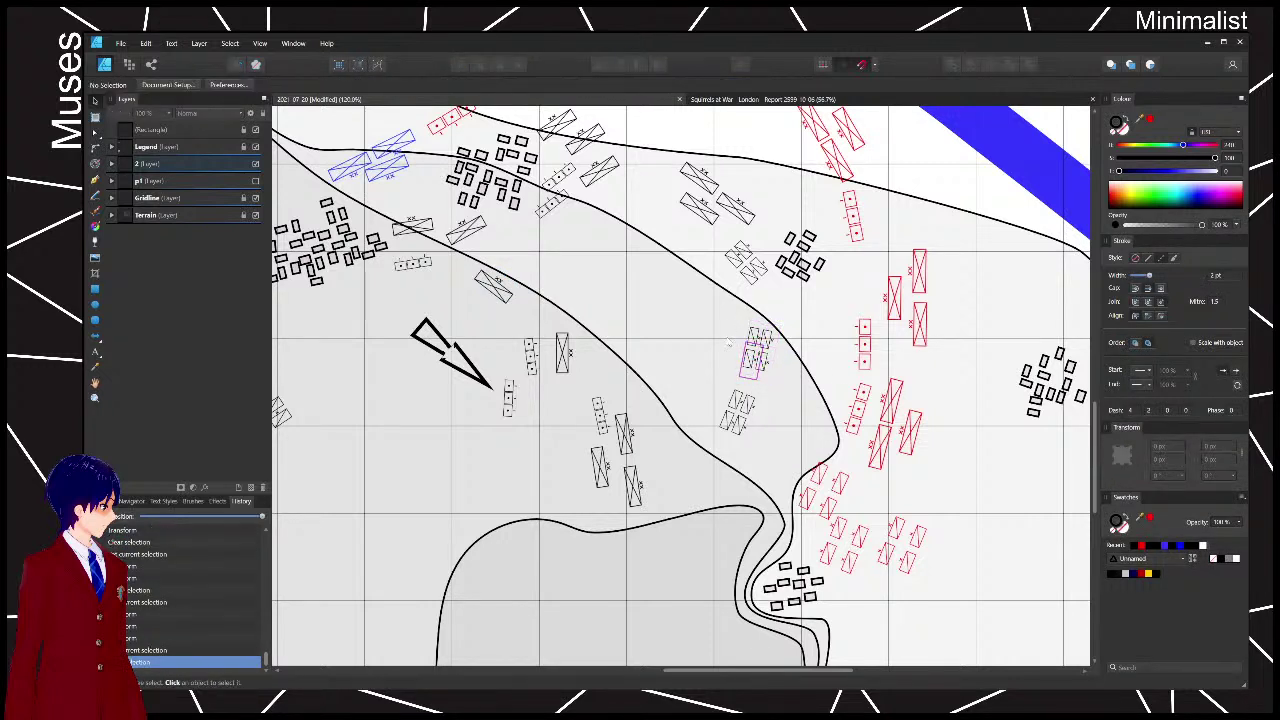
left_click_drag(767, 363, 700, 349)
key("Escape")
left_click_drag(740, 405, 650, 301)
- Group the three black divisions north of the four-unit clusters and move the group southwest onto the contour line
left_click(737, 206)
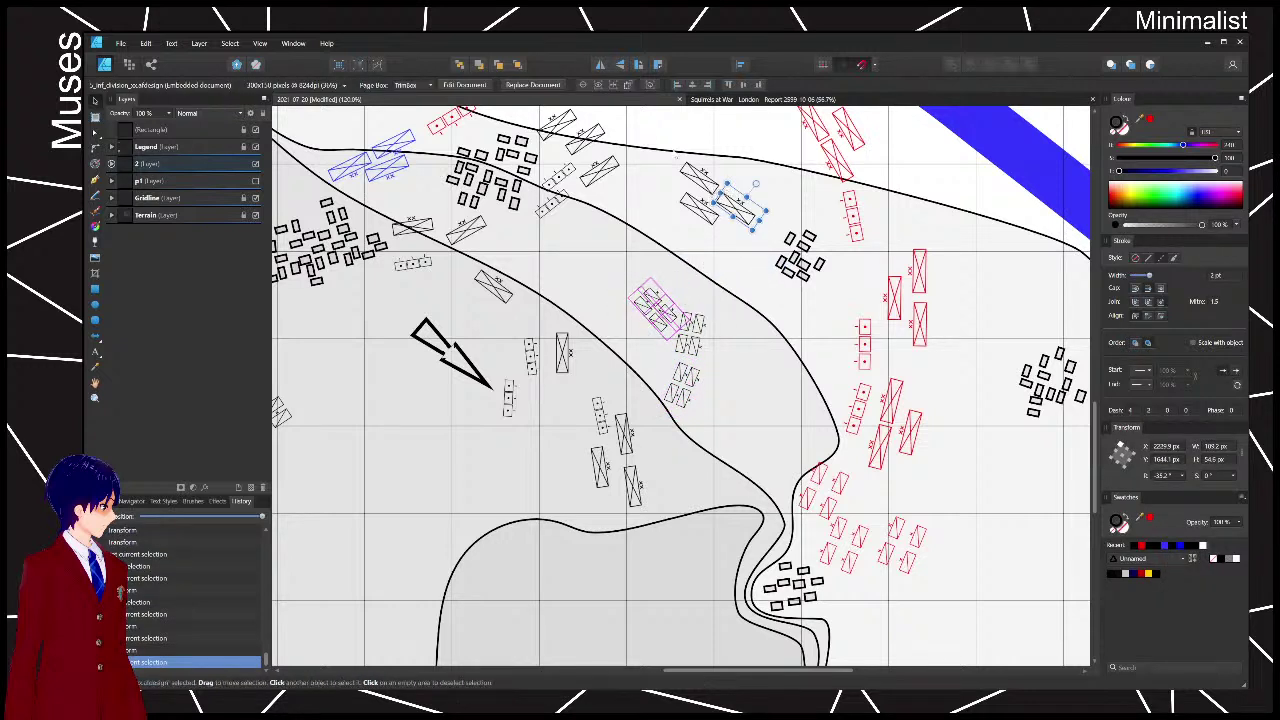
left_click_drag(655, 137, 760, 264)
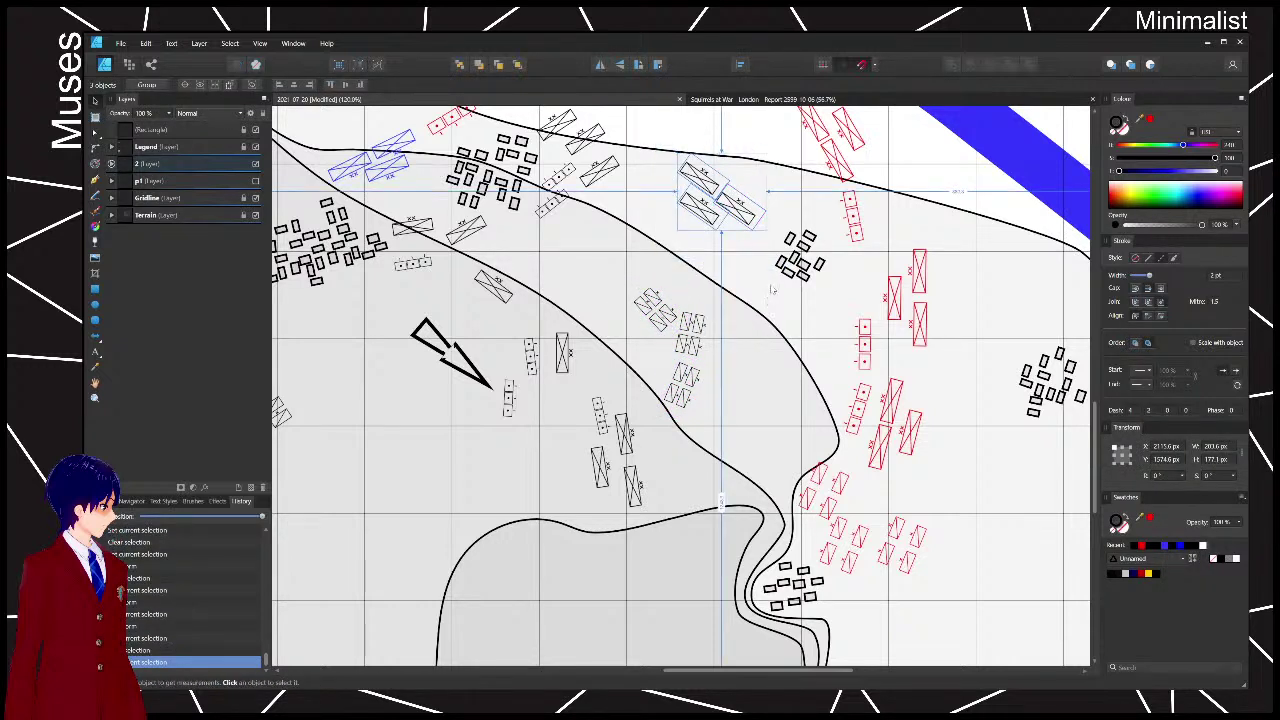
key("ctrl+g")
left_click_drag(720, 195, 626, 241)
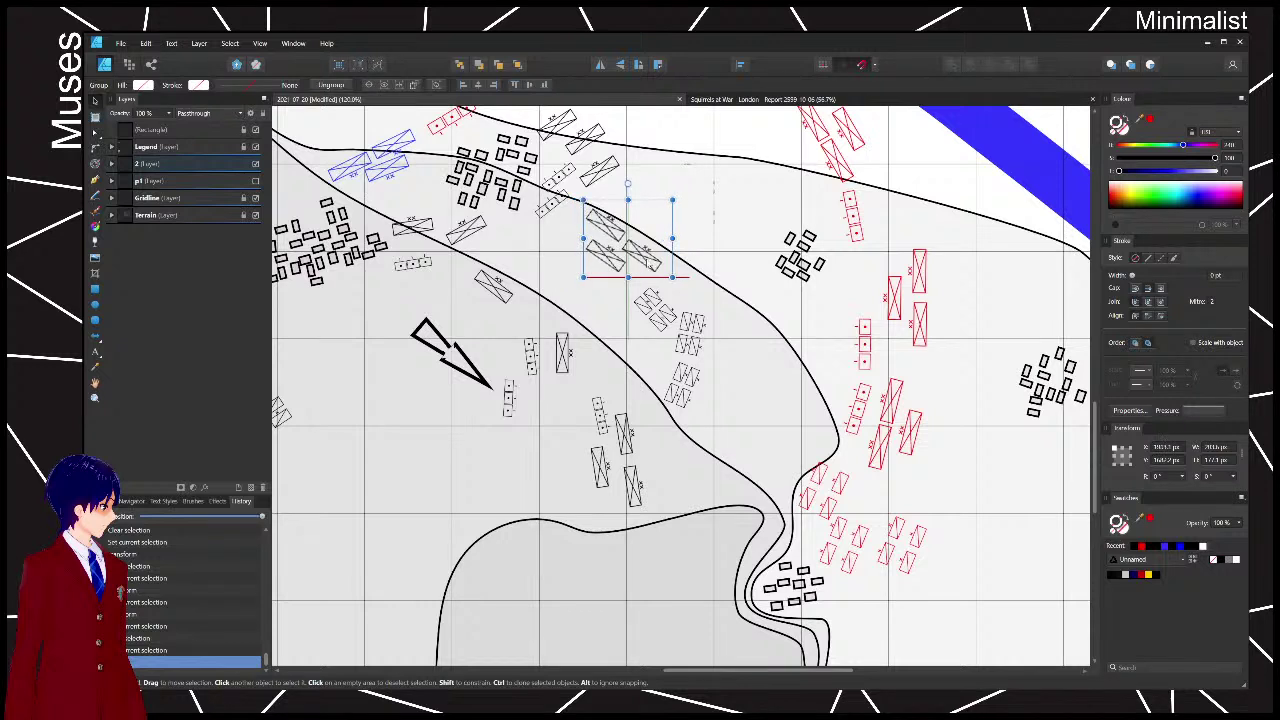
- Rotate the southern three-battery group beside the central town to face northeast and place it behind the relocated division group
left_click(577, 212)
left_click(565, 205)
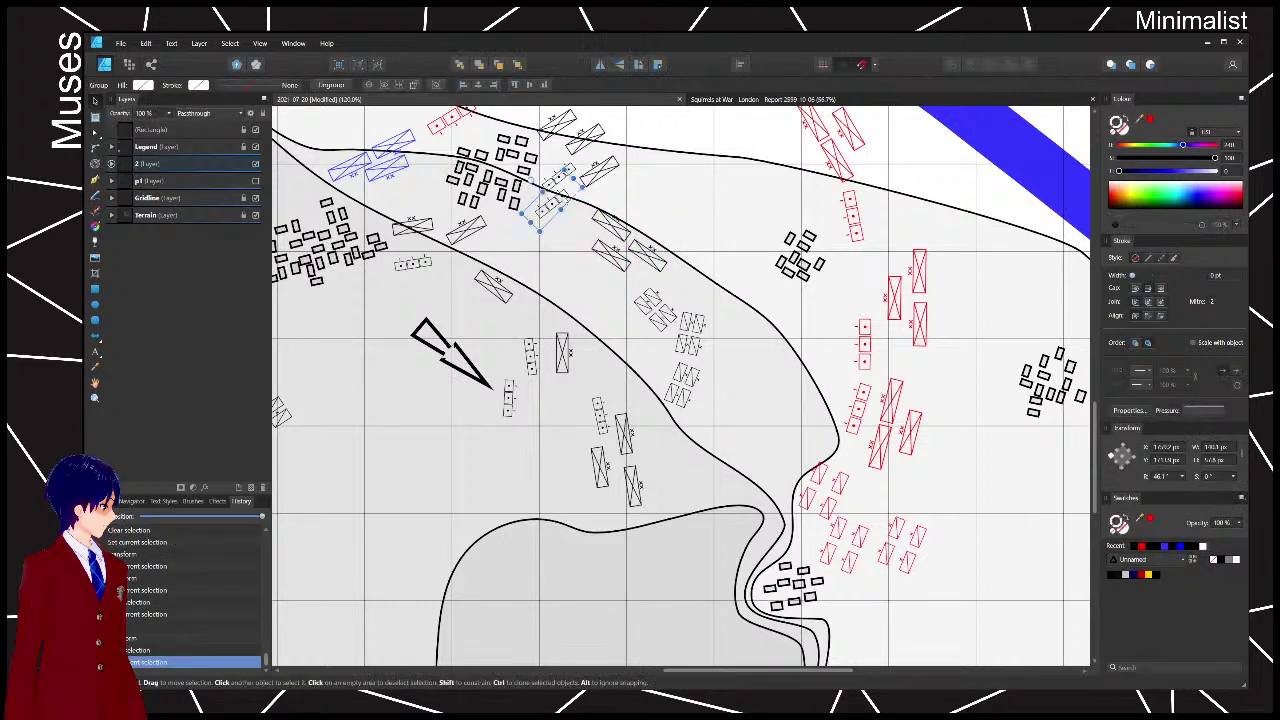
left_click_drag(533, 181, 570, 182)
left_click_drag(552, 202, 571, 250)
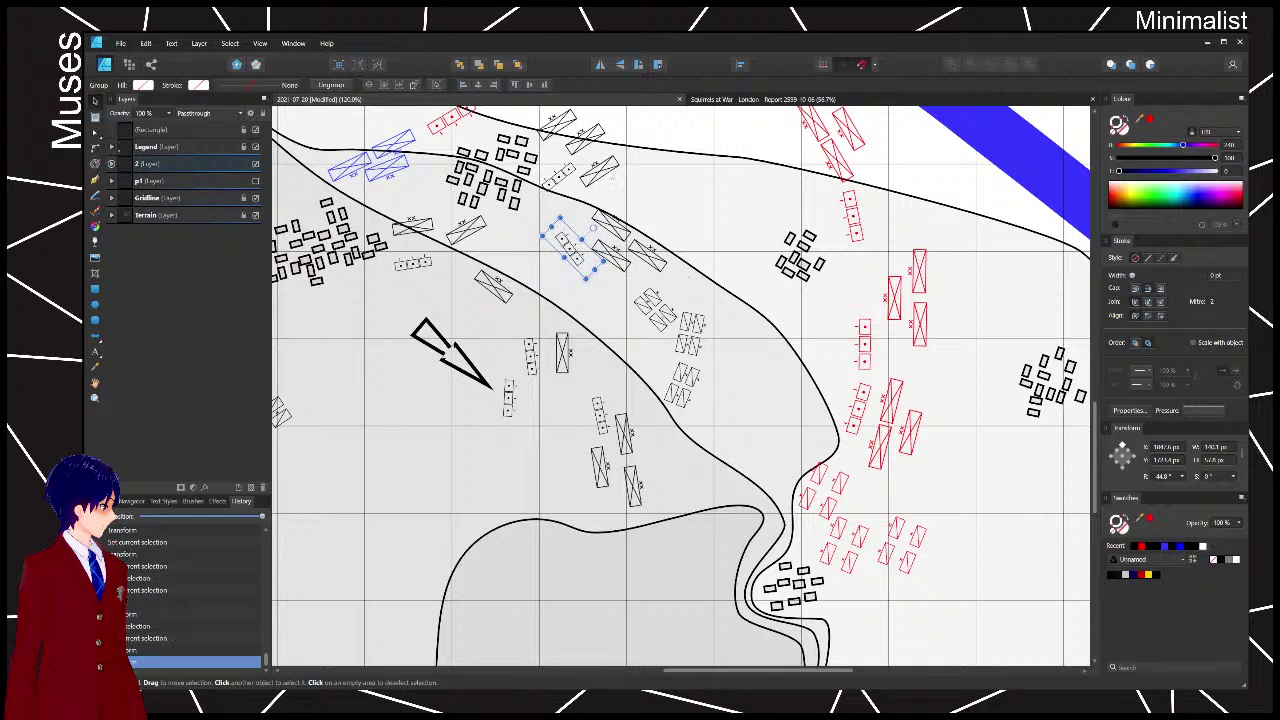
- Turn the two eastern black divisions beside the central town to face northeast and place them in line northwest of the division group
left_click_drag(609, 167, 657, 241)
left_click(585, 139)
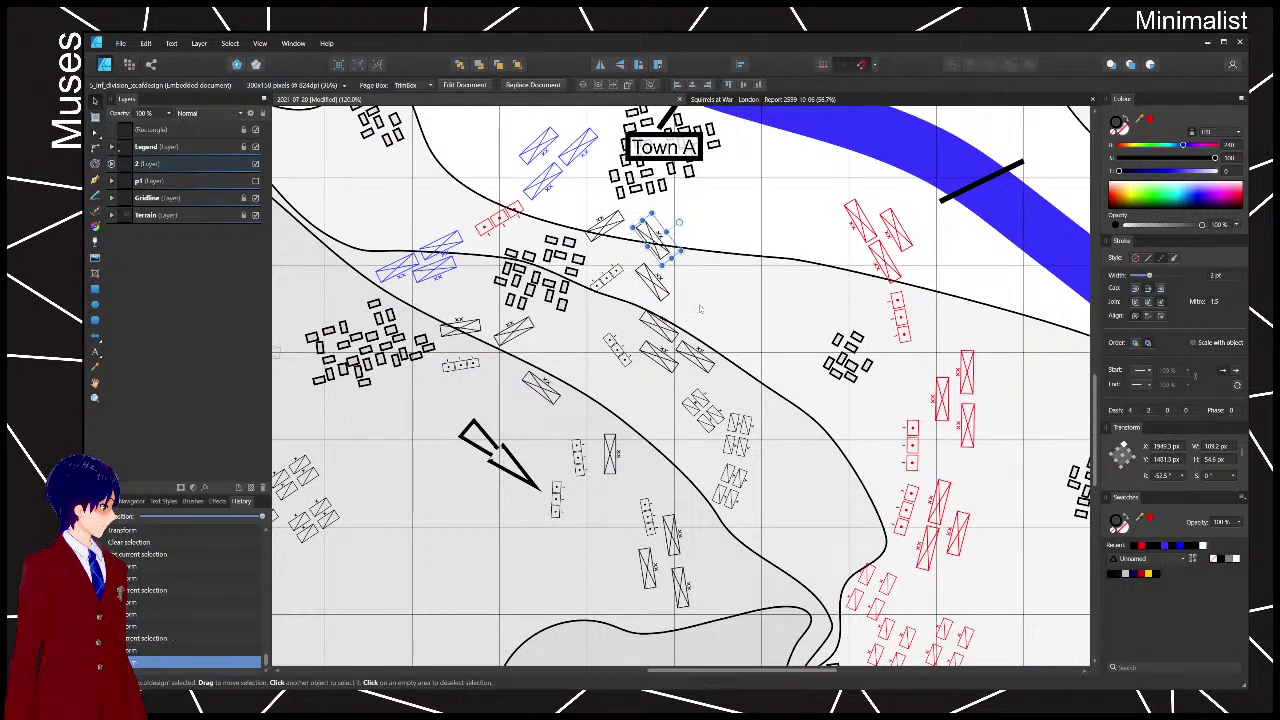
- Shift the black three-division group and its battery group northeast, closer to the divisions beside the central town
left_click(694, 352)
left_click_drag(687, 337, 720, 329)
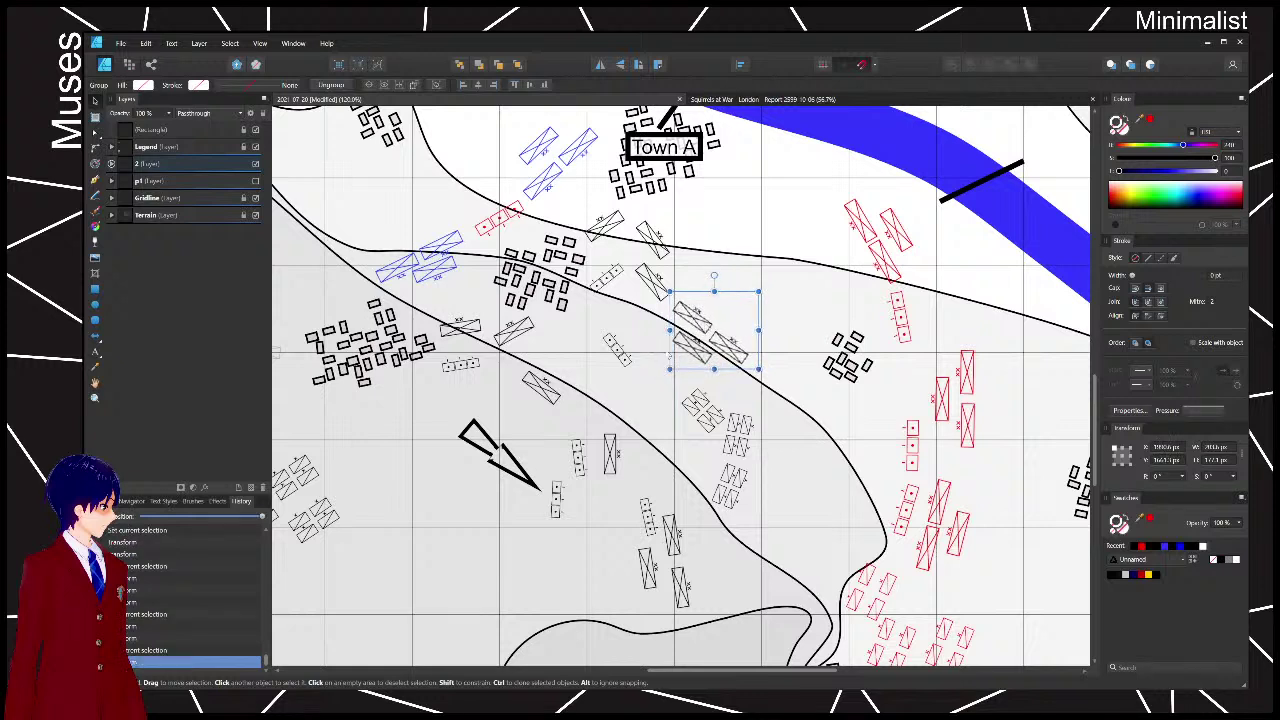
left_click(620, 349)
left_click_drag(617, 346, 635, 320)
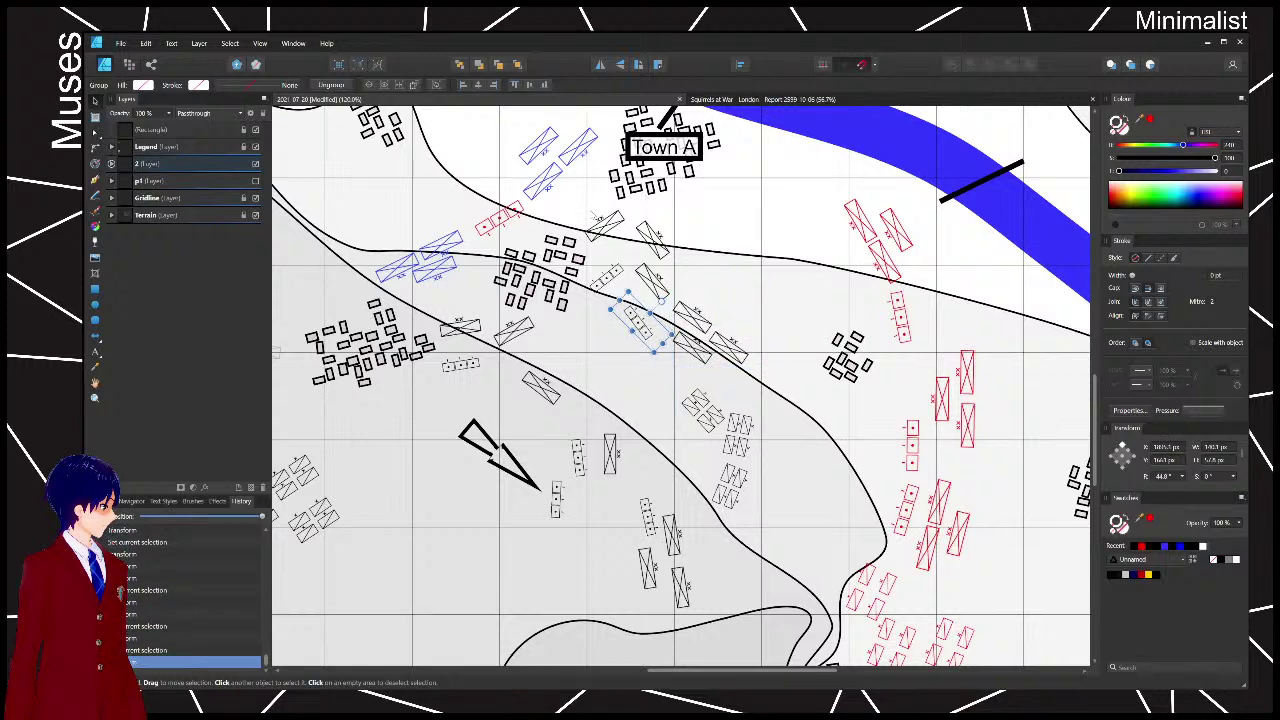
- Move the northern red division group and its battery group west toward the black line and rotate both to face southwest
left_click_drag(573, 190, 728, 312)
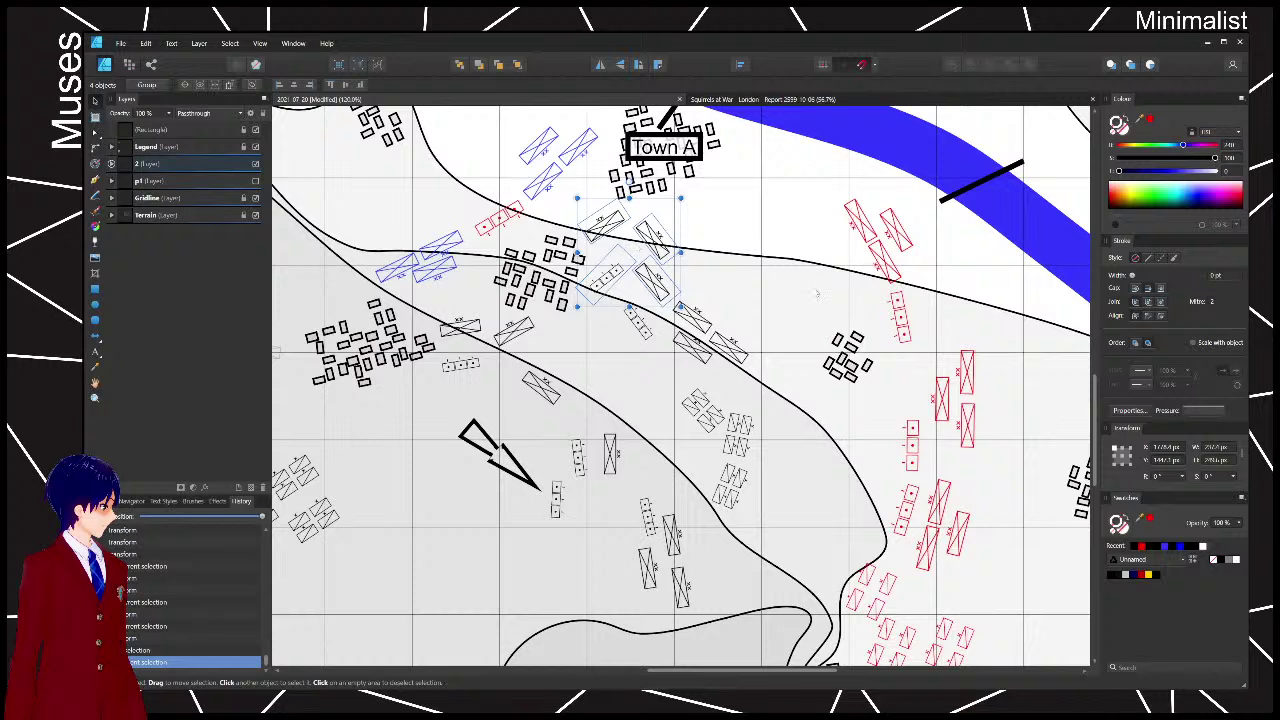
left_click_drag(883, 258, 766, 267)
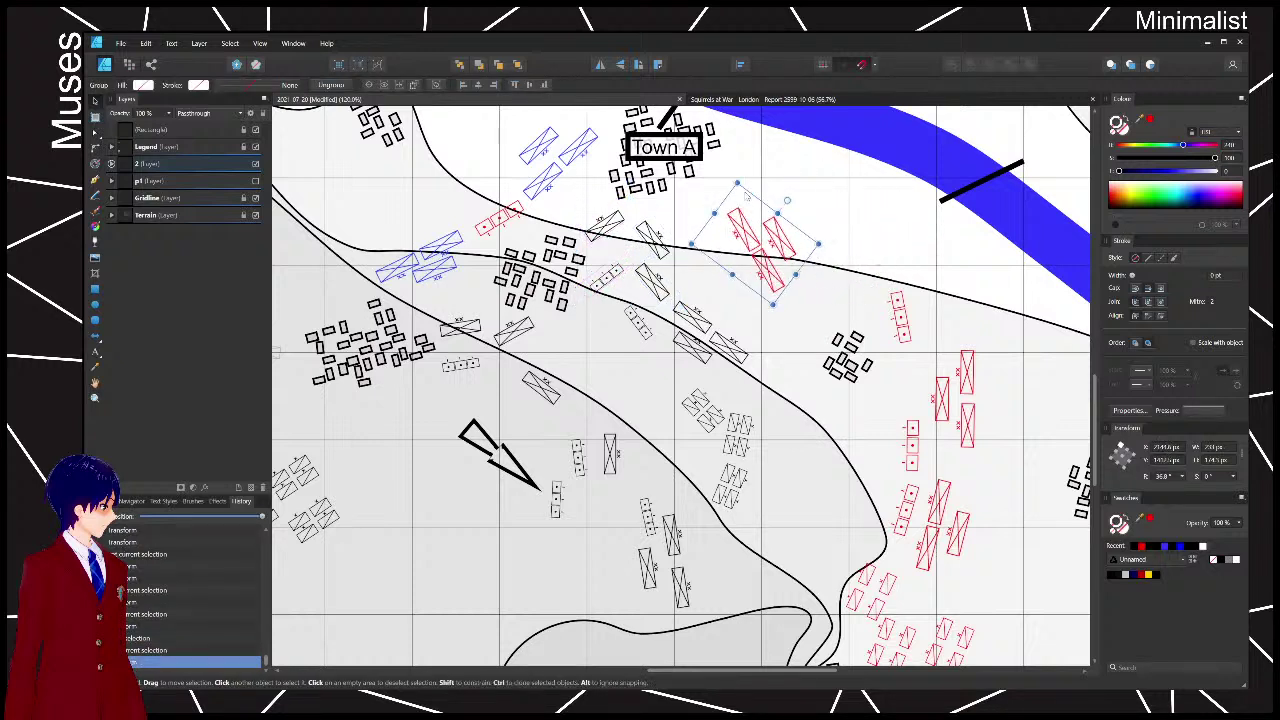
left_click_drag(787, 199, 782, 197)
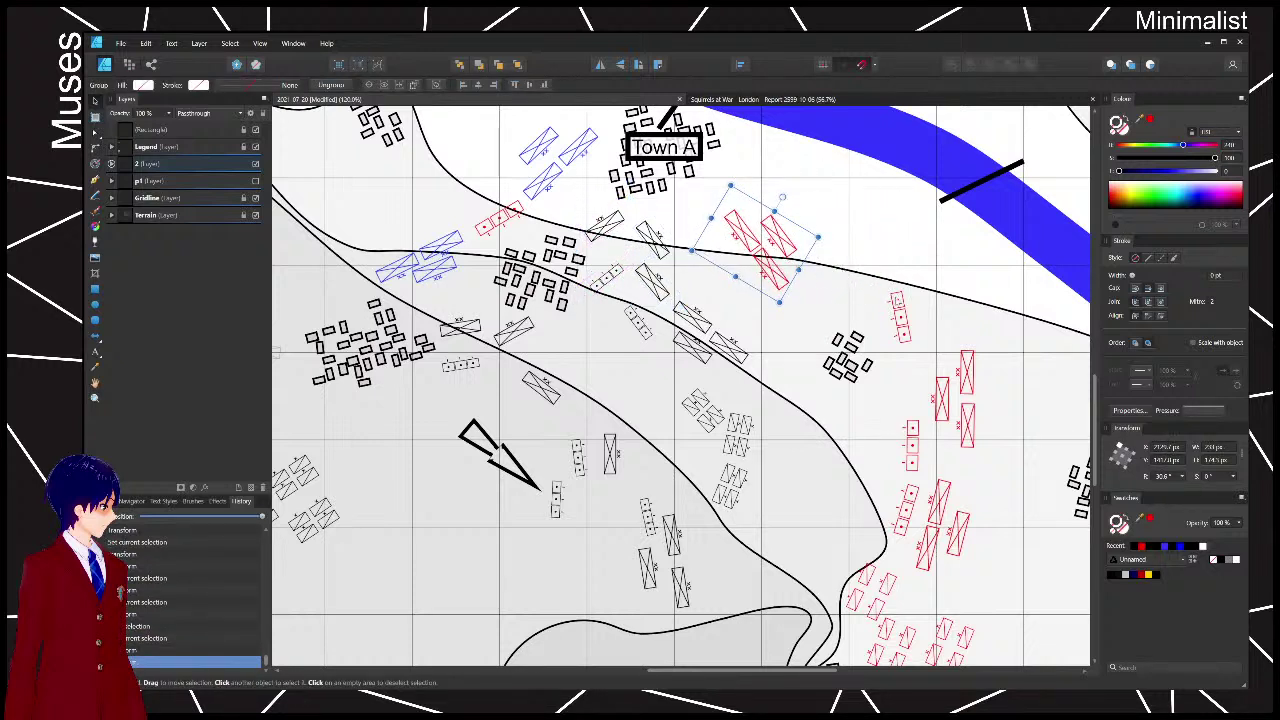
left_click_drag(904, 292, 850, 260)
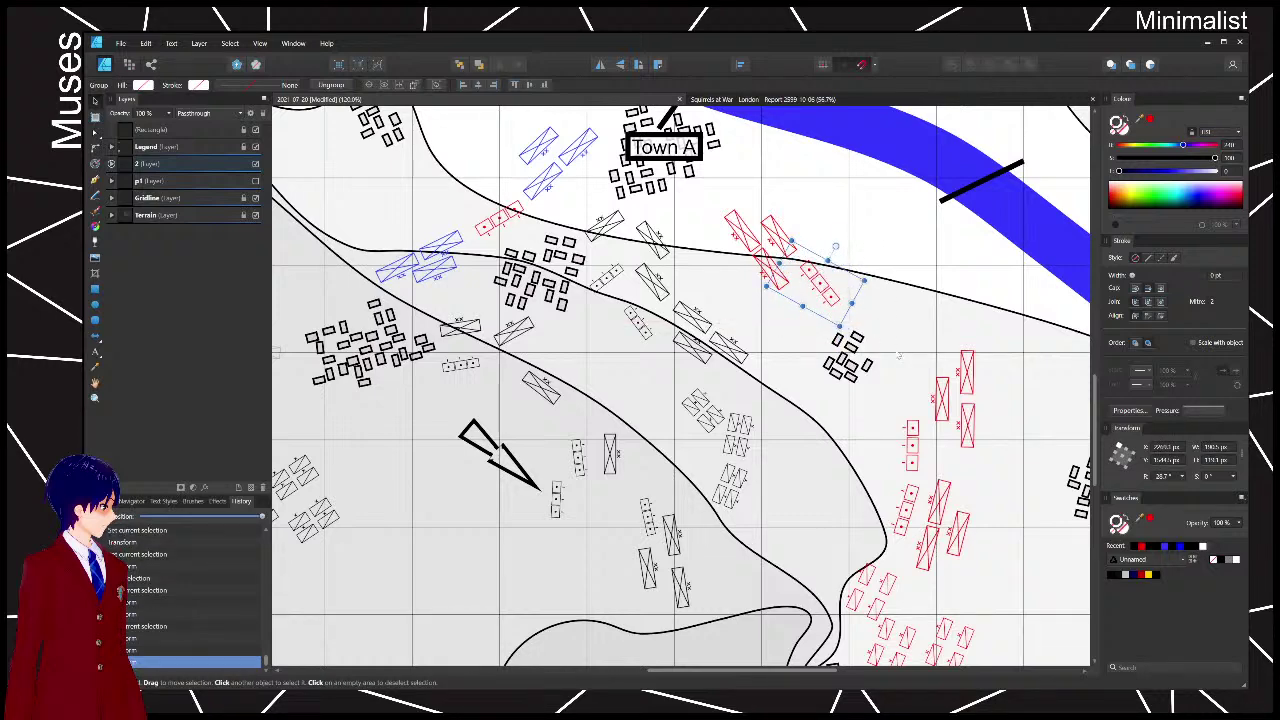
- Group the three red divisions southeast of the small eastern town and move them with their battery group southwest to the contour line
left_click_drag(898, 355, 872, 255)
mouse_move(941, 308)
left_mouse_down()
mouse_move(861, 309)
mouse_move(943, 311)
left_mouse_up()
key("ctrl+z")
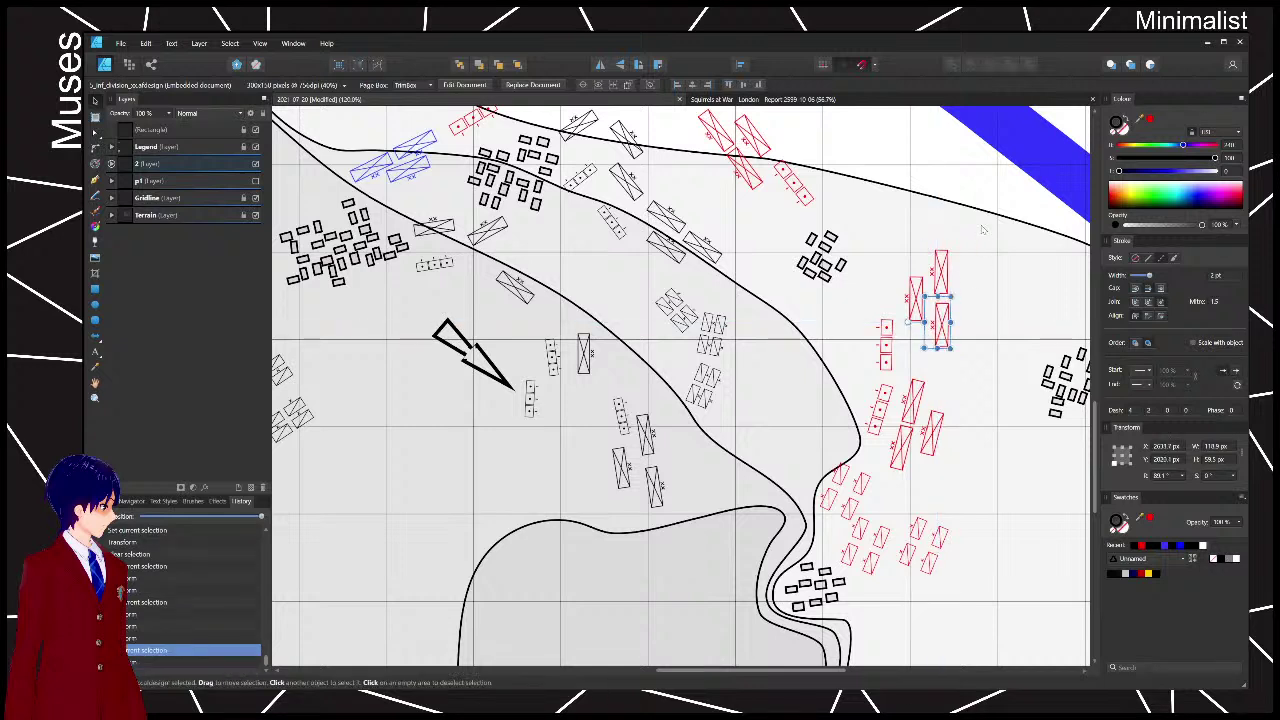
left_click_drag(982, 224, 880, 365)
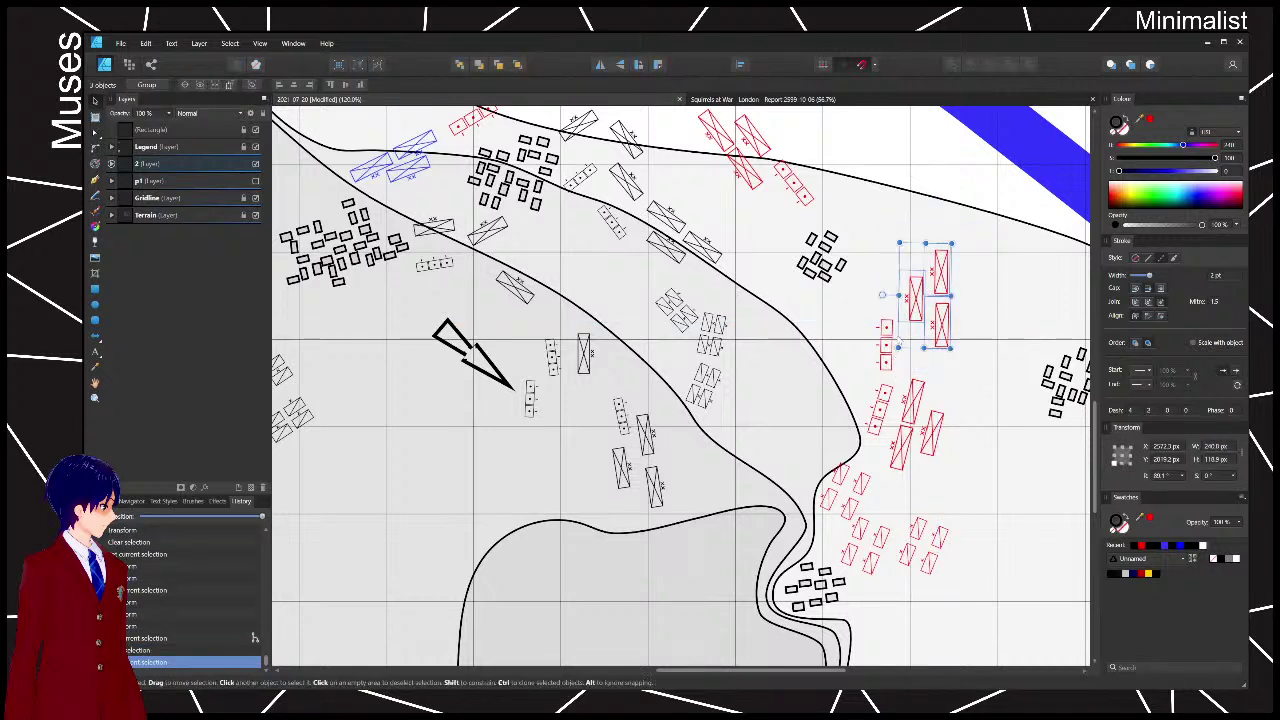
key("ctrl+g")
left_click_drag(909, 319, 835, 348)
left_click_drag(848, 257, 810, 325)
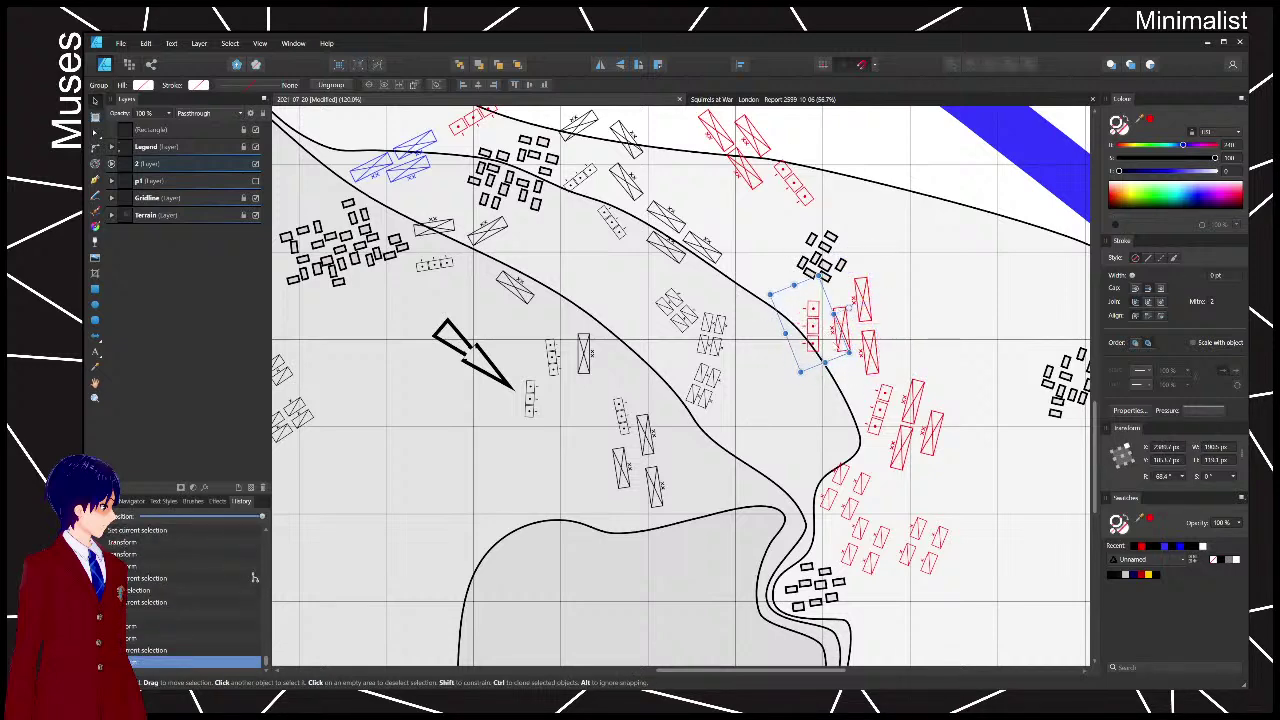
- Move the next red division group to the south and its battery group west, onto the bend of the contour line
left_click_drag(885, 392, 820, 384)
left_click_drag(920, 420, 857, 455)
- Move the northernmost red four-unit cluster west between the contour lines, facing the southeastern black divisions
scroll(858, 454, "down", 3)
left_click_drag(850, 325, 764, 354)
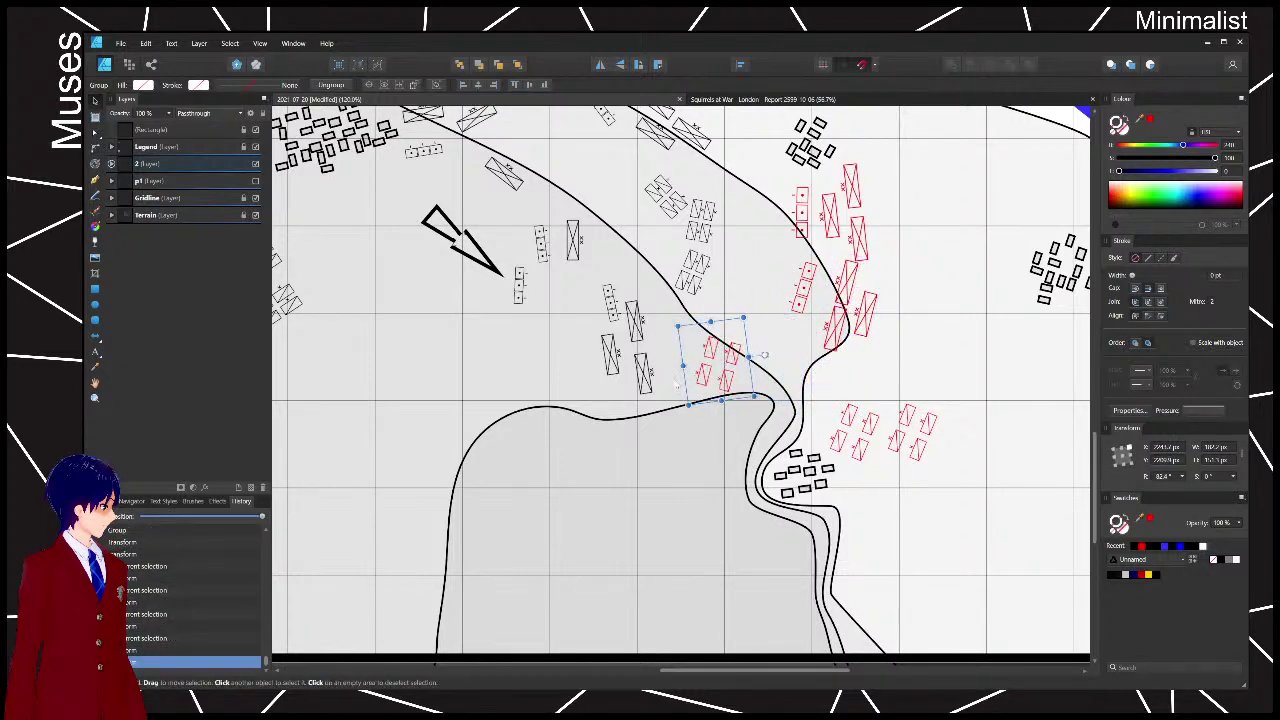
- Shift the southeastern black division group and its battery group slightly southeast, closer to the red four-unit cluster
left_click_drag(636, 340, 668, 407)
left_click_drag(612, 307, 617, 318)
- Move the other two red four-unit clusters northwest to line up east of the first cluster
left_click_drag(877, 425, 792, 362)
left_click_drag(902, 421, 815, 383)
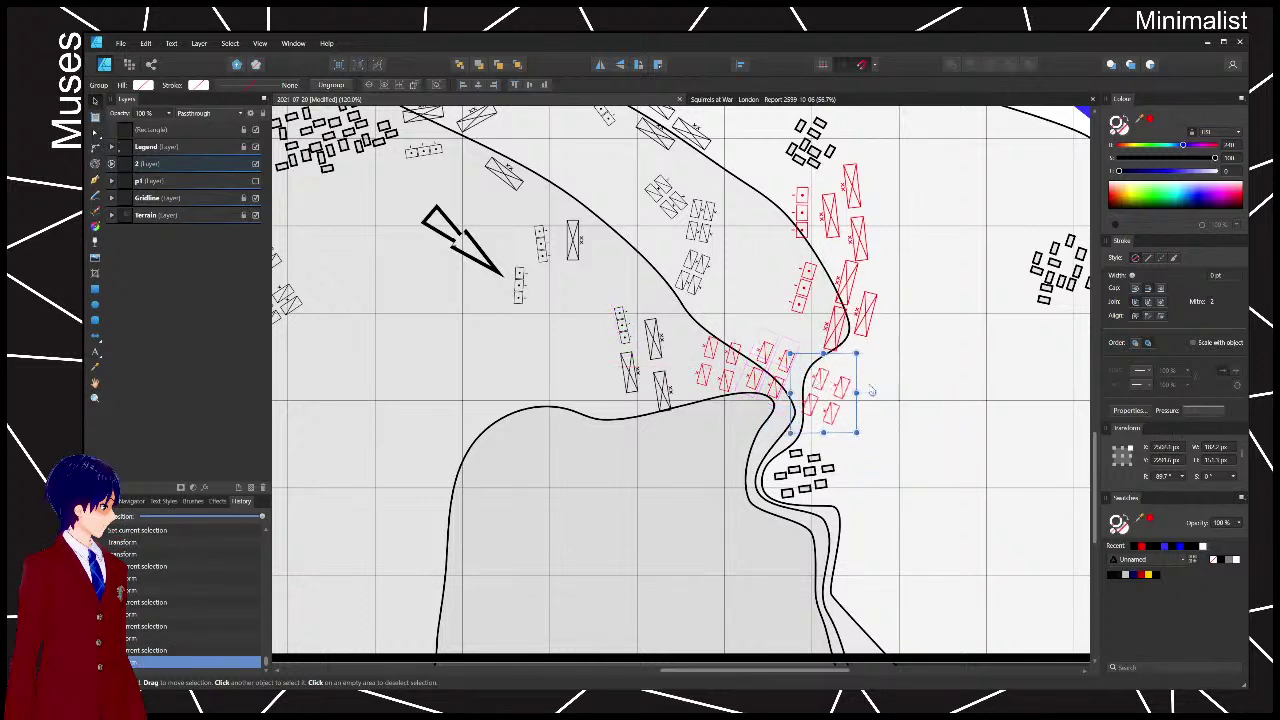
left_click(738, 378)
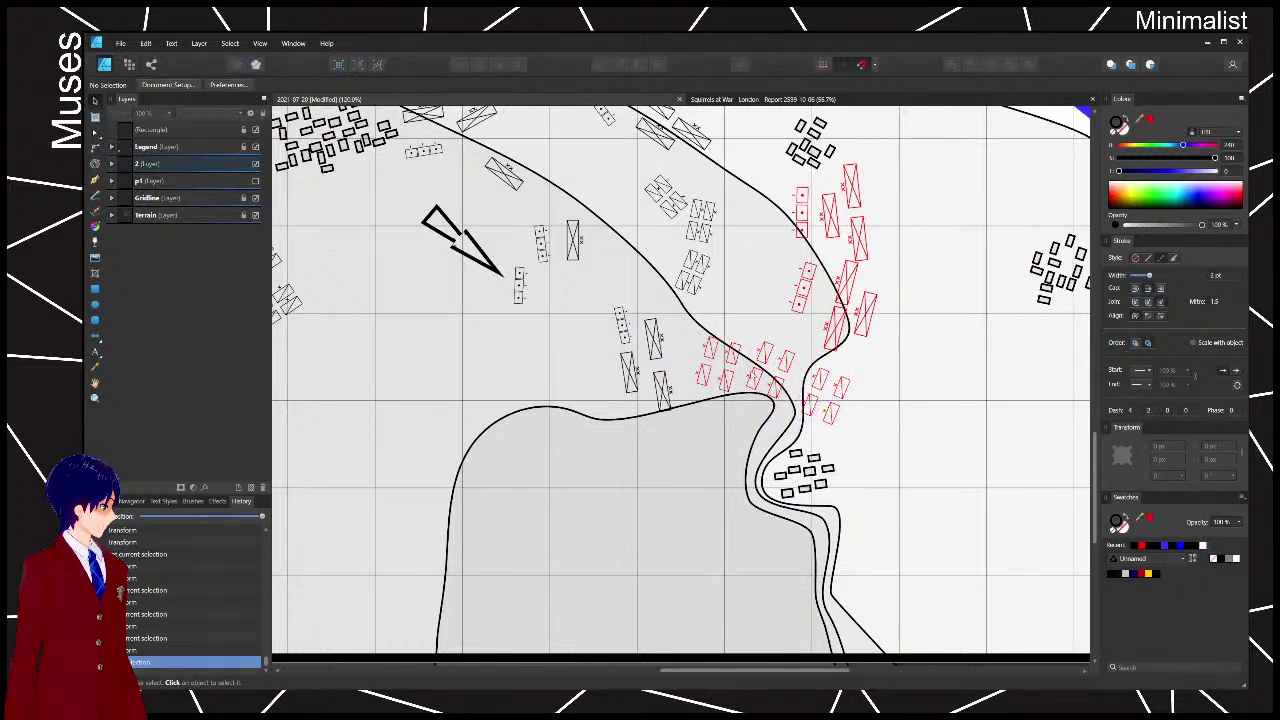
- Nudge the westernmost red four-unit cluster slightly north and east, away from the black divisions
mouse_move(722, 370)
left_mouse_down()
mouse_move(768, 353)
mouse_move(722, 367)
left_mouse_up()
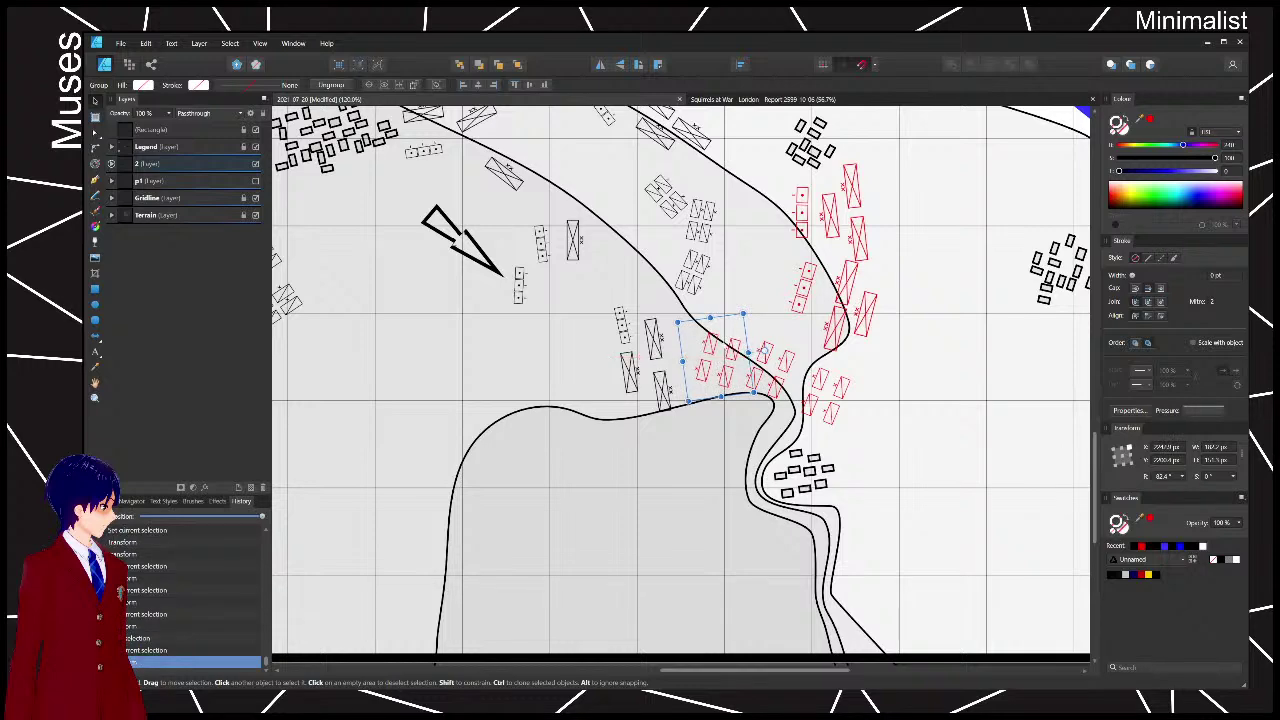
scroll(735, 360, "down", 5)
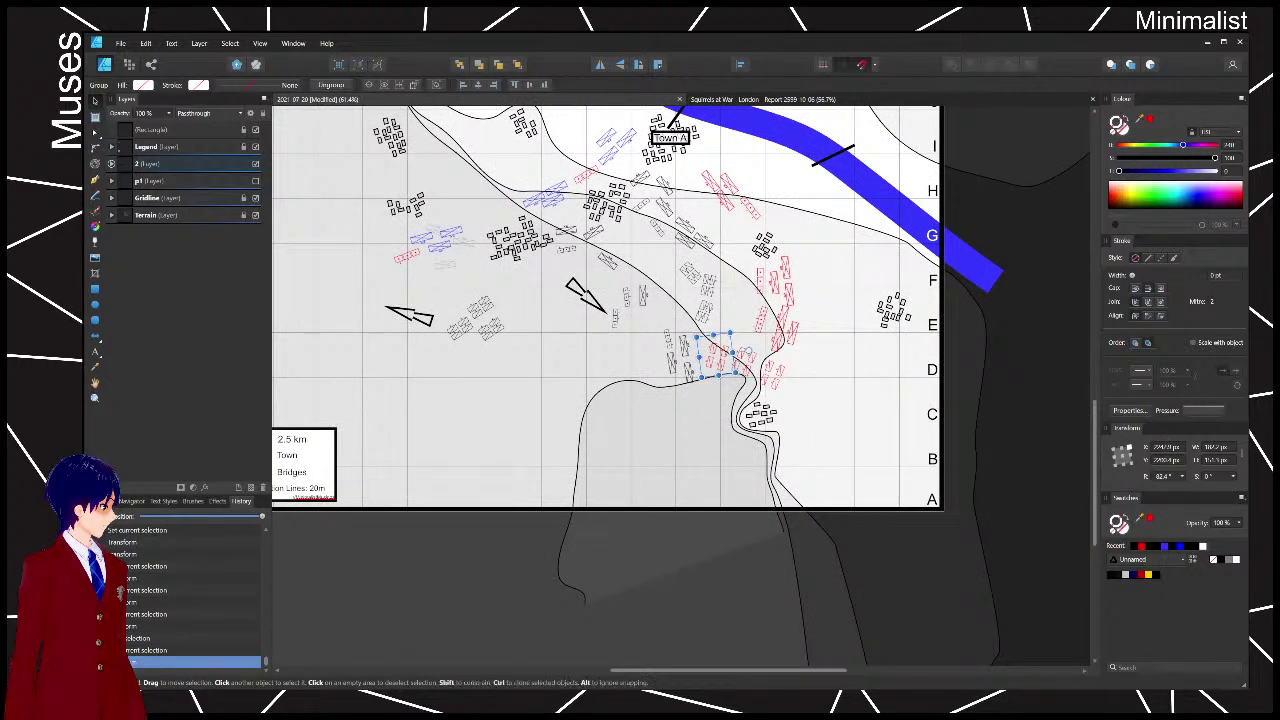
left_click_drag(718, 358, 723, 357)
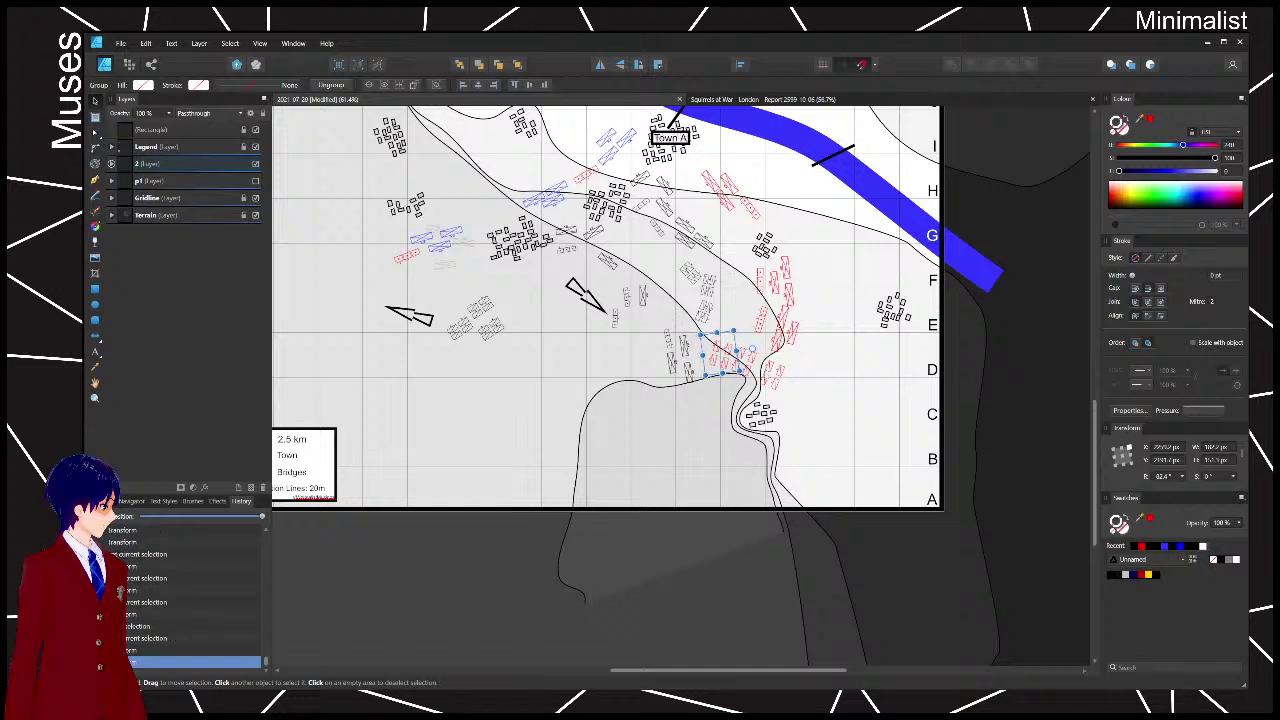
- Shift the easternmost and westernmost red four-unit clusters slightly east to loosen the spacing of the southern red line
left_click(797, 386)
left_click(784, 381)
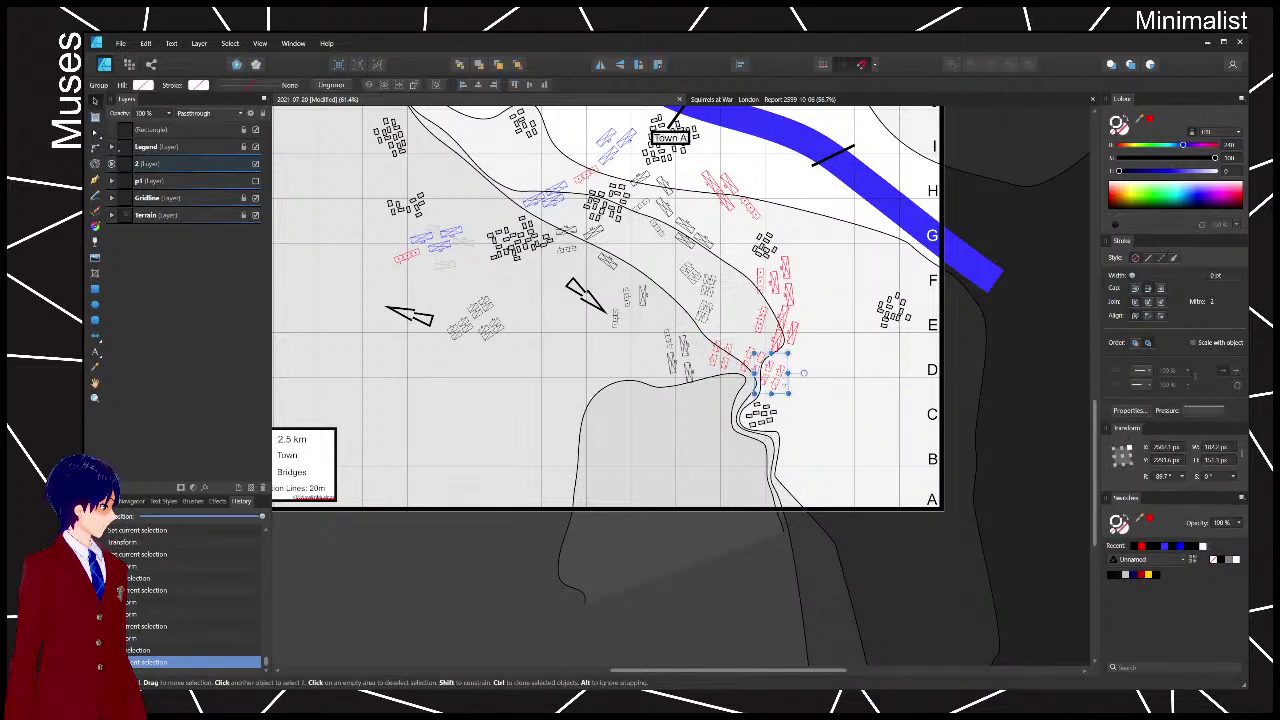
left_click(712, 365)
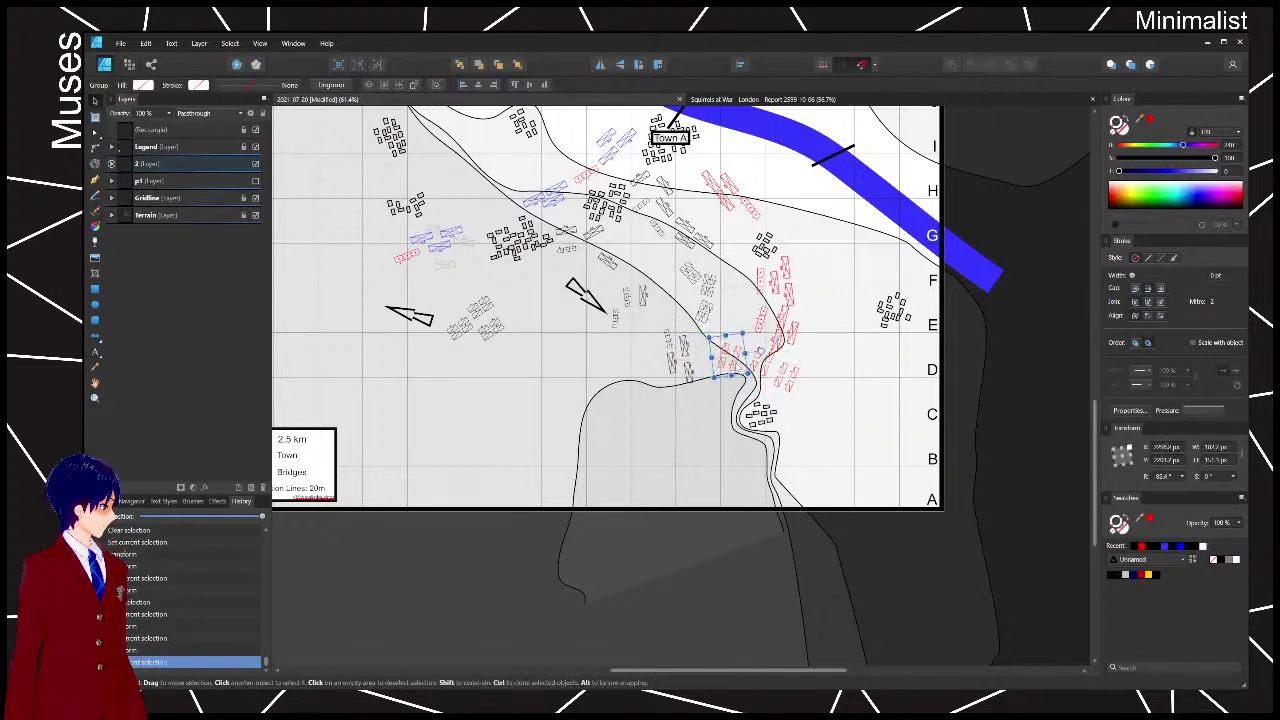
- Move the southeastern black division group slightly southeast, turn it toward the red clusters, and bring its battery group closer behind it
left_click_drag(687, 369, 704, 390)
scroll(698, 370, "up", 5)
left_click_drag(752, 345, 749, 336)
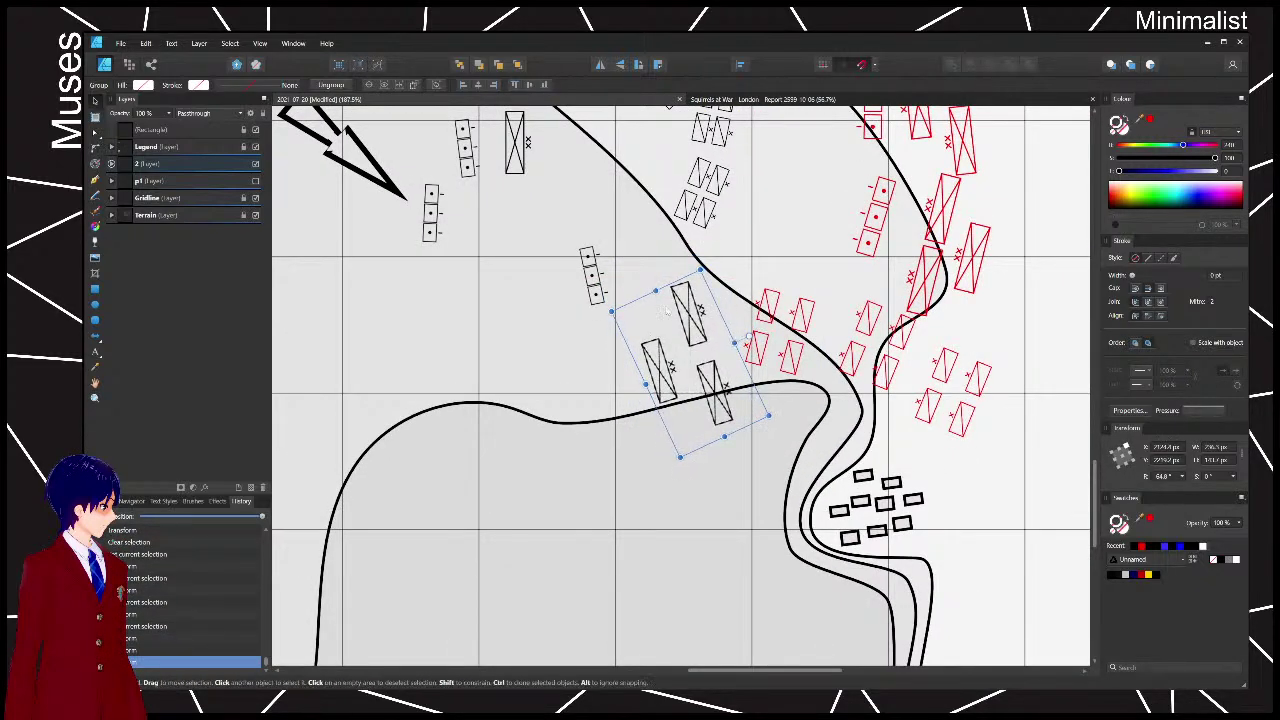
left_click_drag(597, 276, 638, 288)
- Move the three southwestern black four-unit clusters and their arrow west, and rotate them together so the arrow points north
scroll(637, 286, "down", 4)
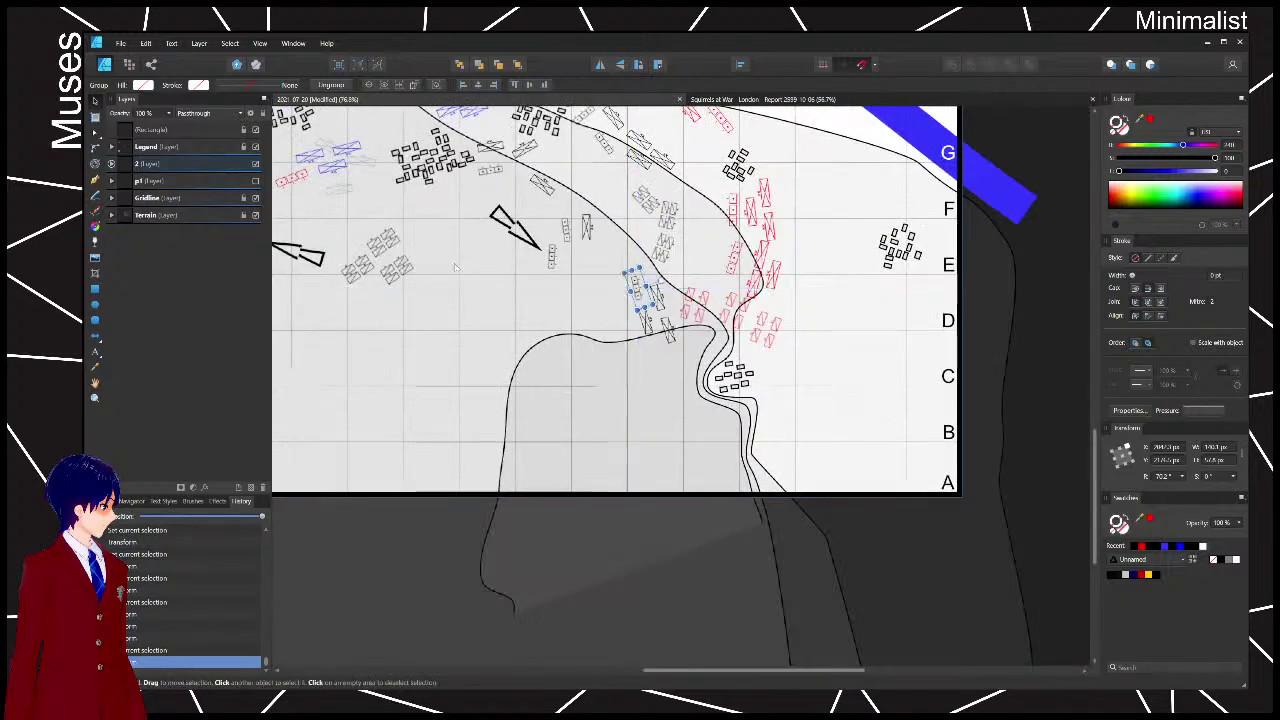
left_click_drag(456, 267, 796, 381)
left_click_drag(655, 317, 808, 462)
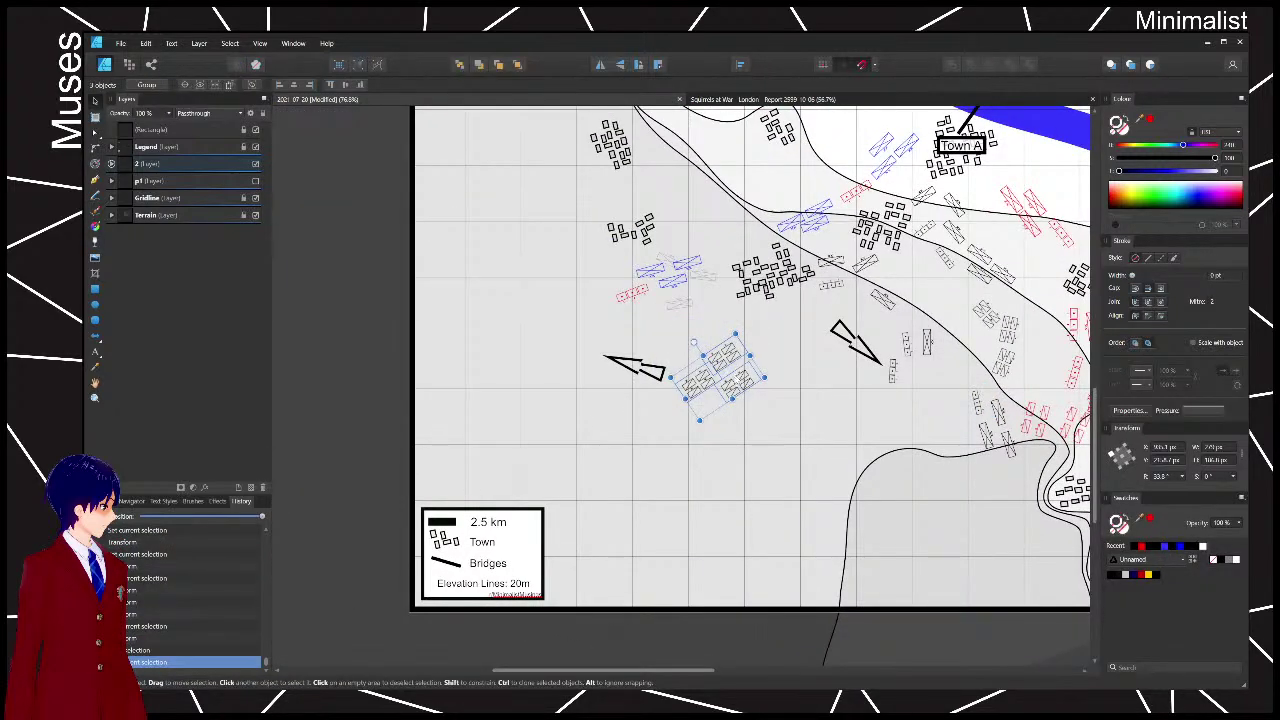
left_click(640, 366, "shift")
left_click_drag(640, 366, 523, 376)
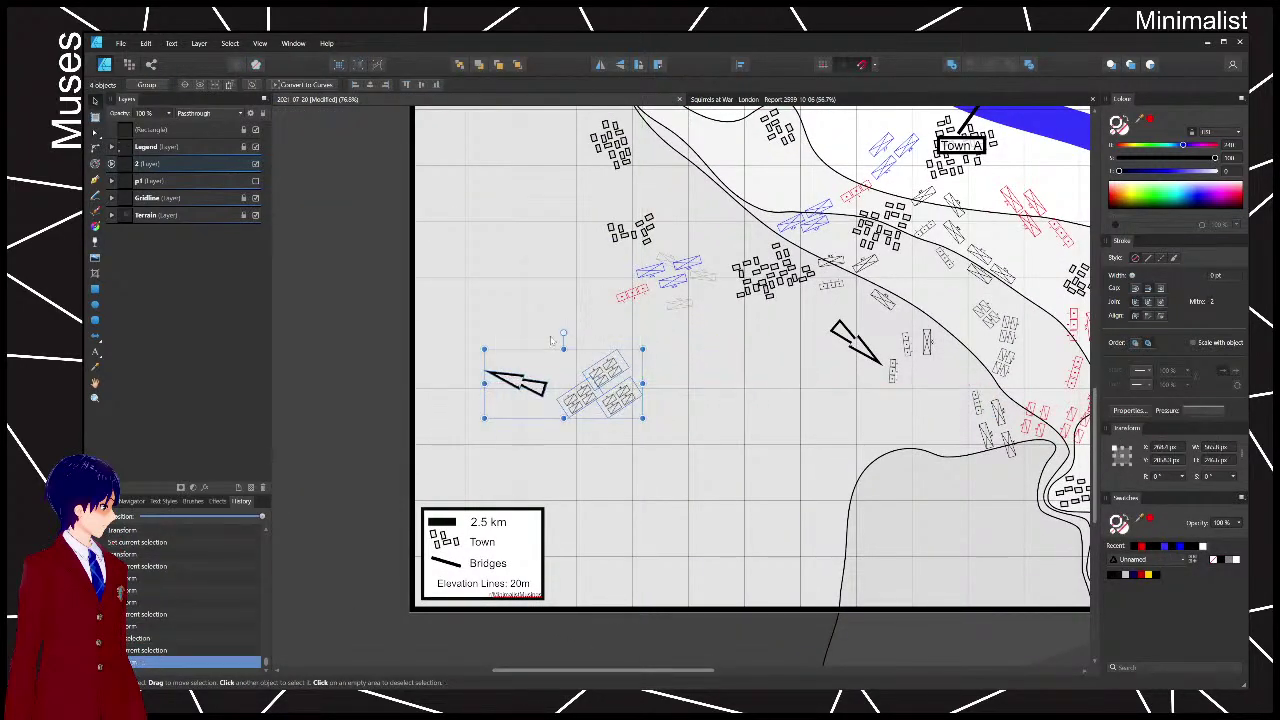
left_click_drag(568, 334, 617, 352)
left_click_drag(583, 410, 558, 361)
left_click(714, 401)
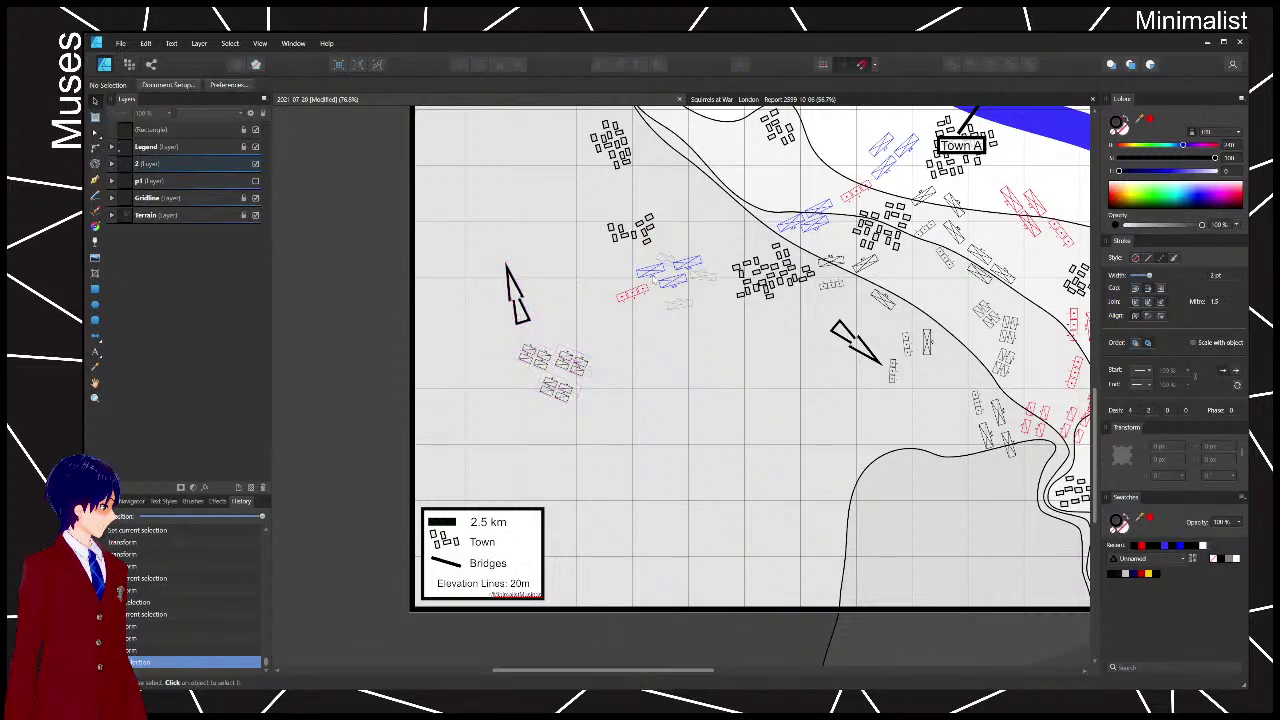
- Shift the western blue division group slightly south and undo the stray selection changes
left_click_drag(662, 280, 673, 308)
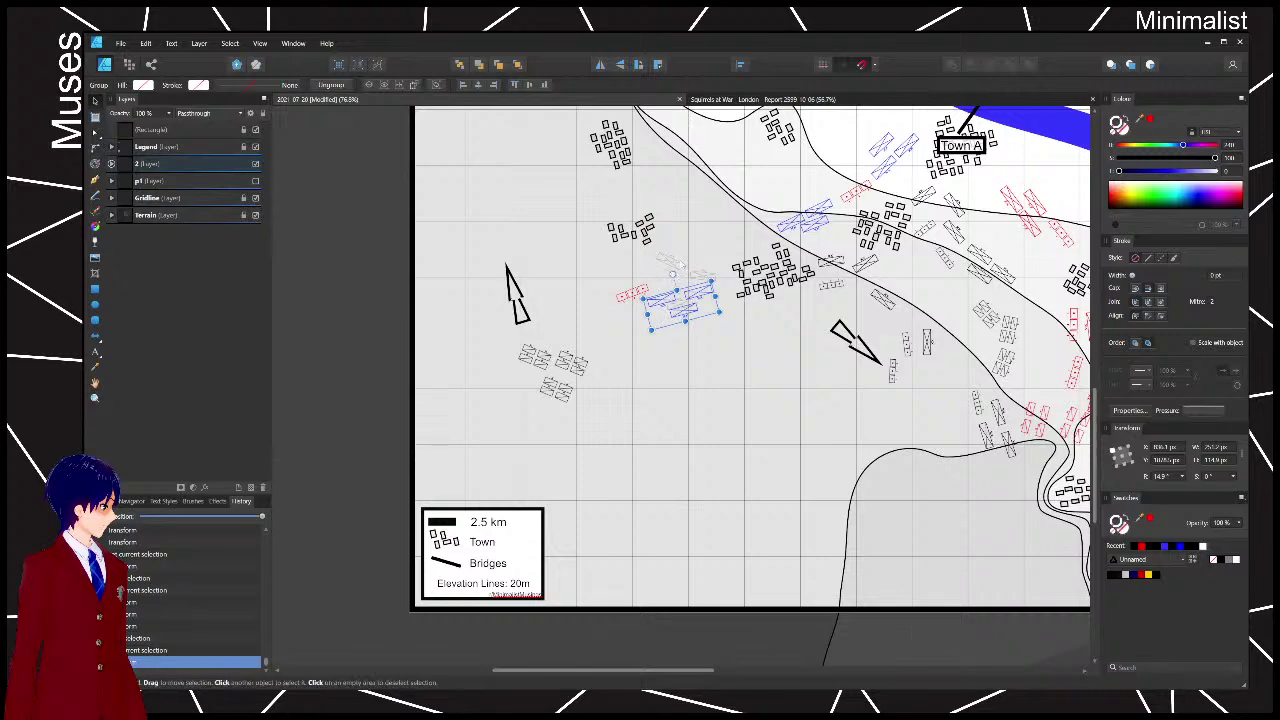
scroll(704, 281, "up", 2)
left_click_drag(632, 218, 694, 323)
key("ctrl+z")
key("ctrl+z")
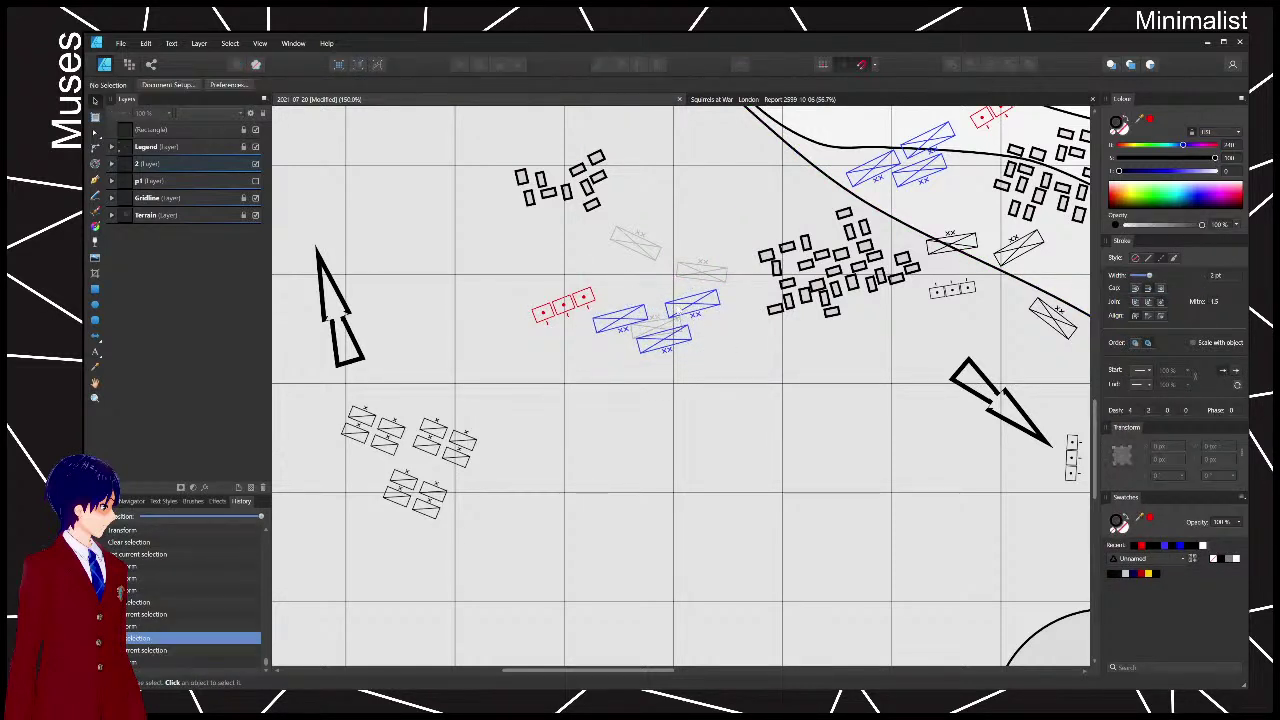
left_click(681, 309)
key("ctrl+z")
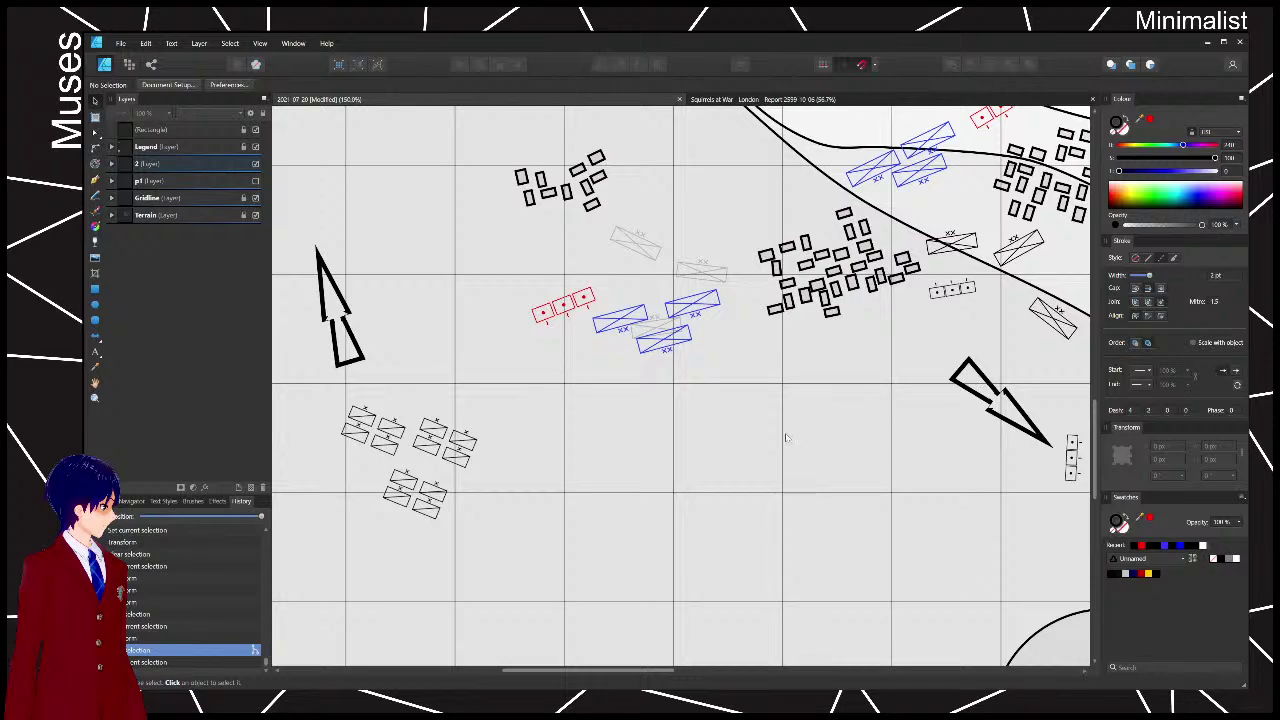
scroll(786, 438, "down", 4)
scroll(707, 440, "up", 3)
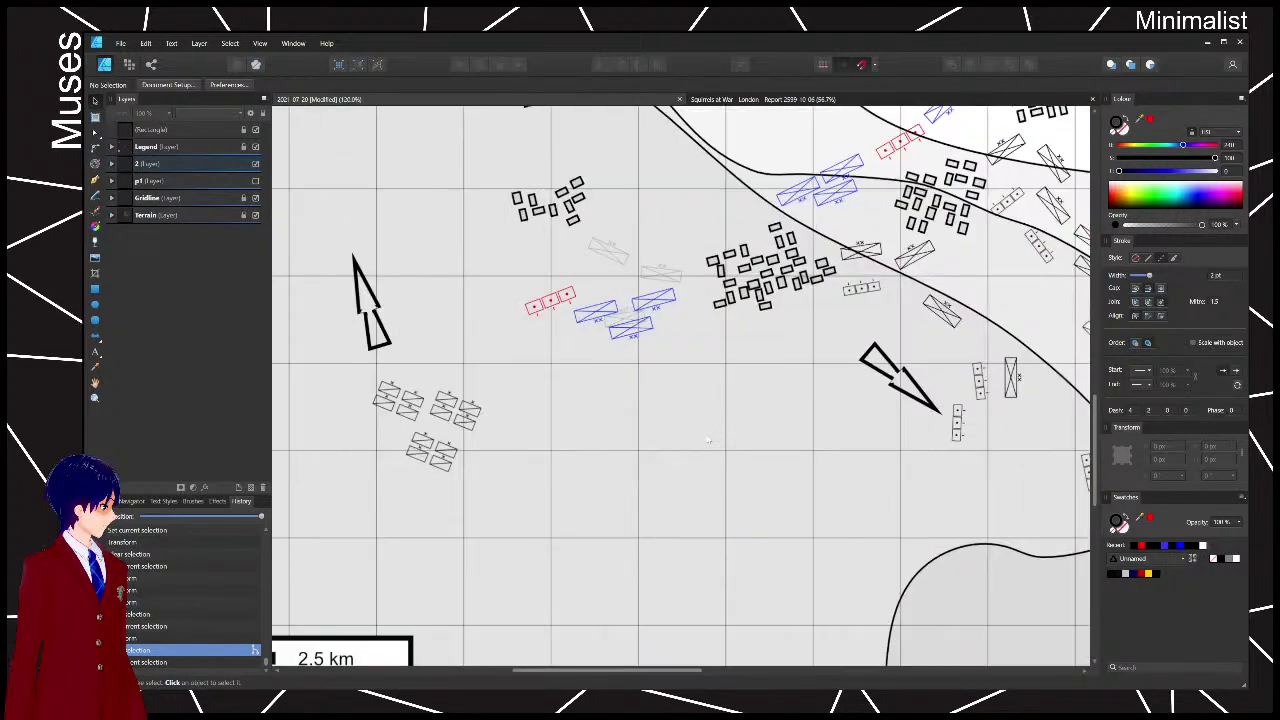
- Rotate the western blue division group to a northwest-southeast slant and move it northeast, among the faded black divisions
left_click_drag(632, 327, 631, 346)
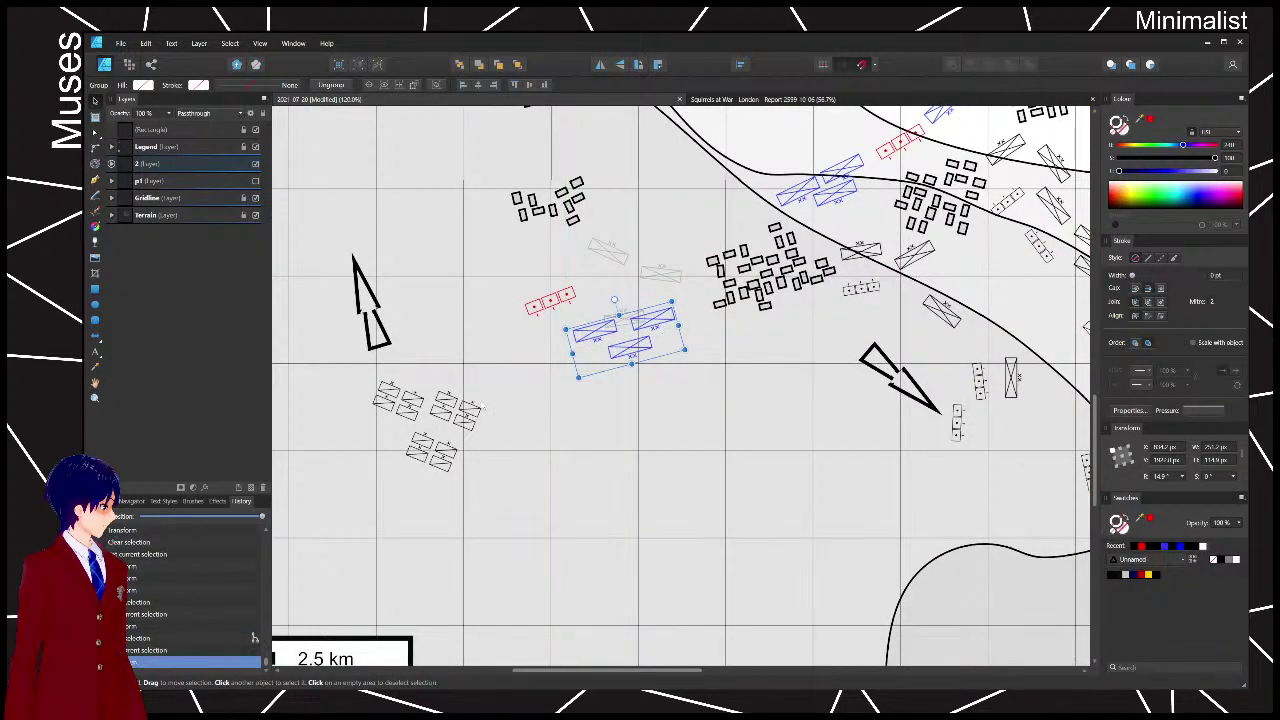
left_click_drag(614, 300, 656, 310)
left_click_drag(653, 358, 678, 312)
- Rotate the western red battery group to match the blue divisions' slant and place it just northwest of them
left_click(563, 300)
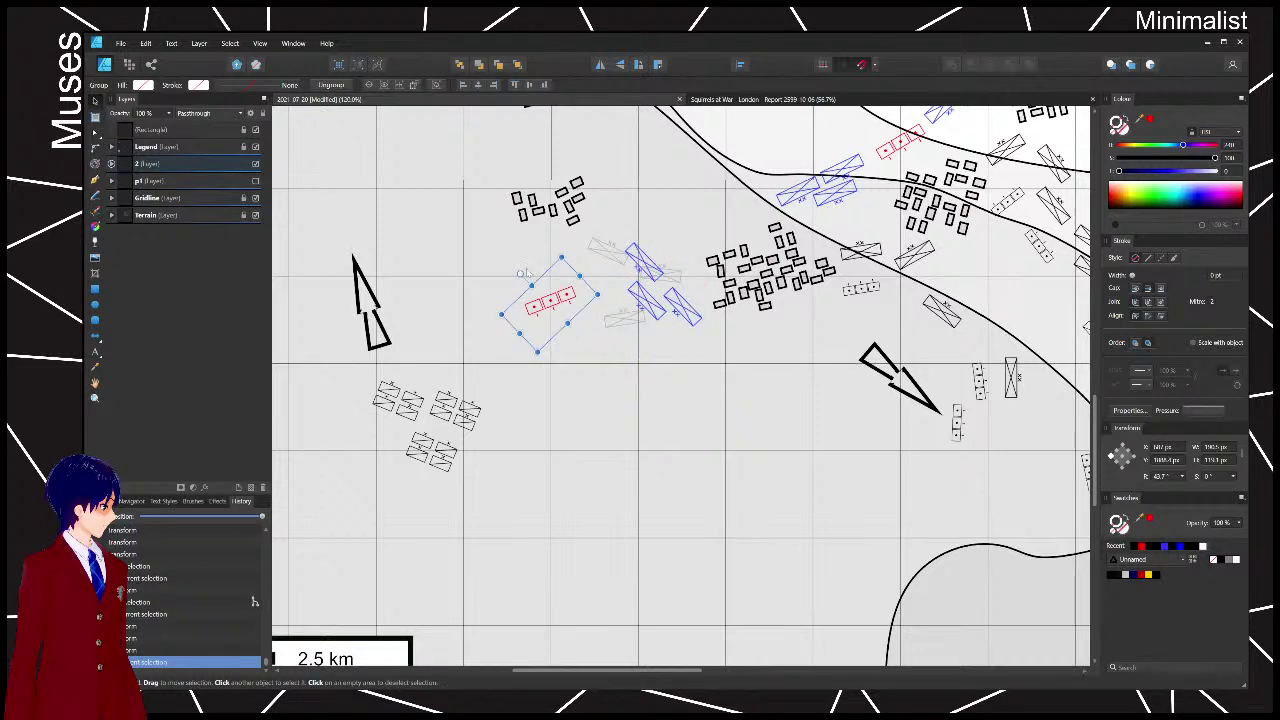
left_click(526, 271)
left_click(530, 313)
left_click_drag(520, 273, 565, 265)
left_click_drag(561, 319, 613, 272)
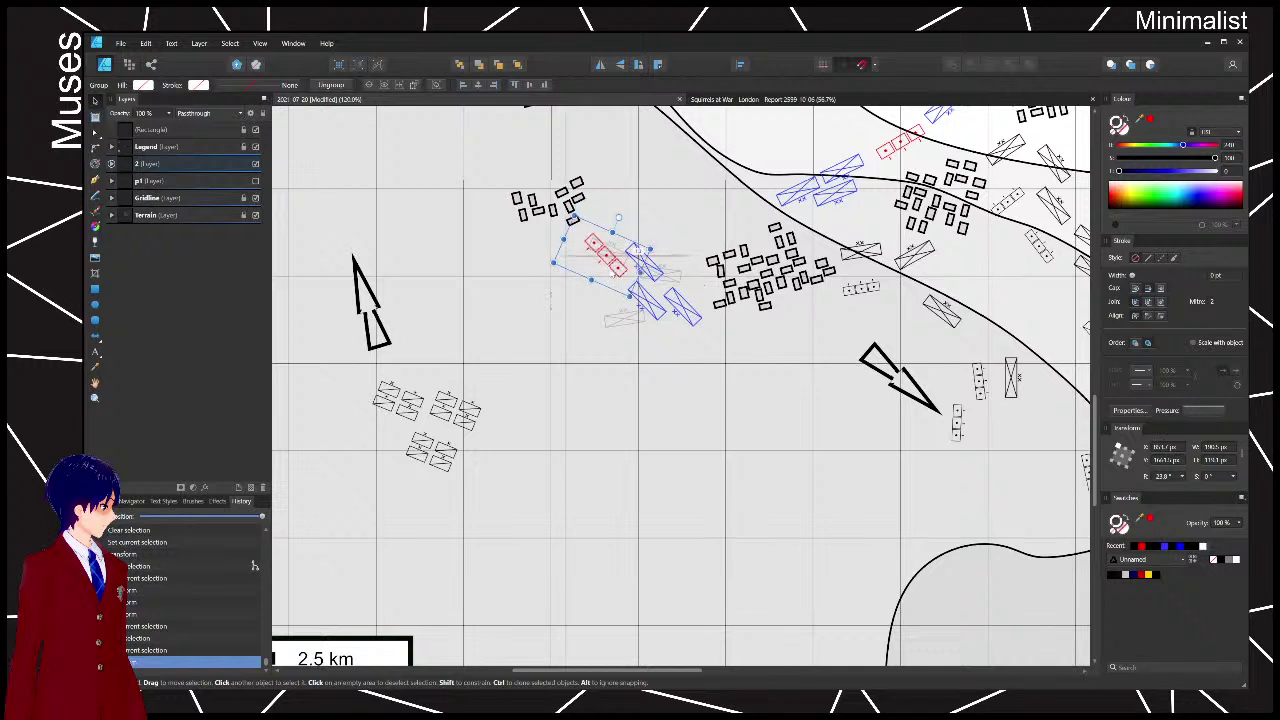
- Rotate the three southwestern black four-unit clusters clockwise and move them northeast, west of the blue divisions and facing them
left_click(464, 420)
left_click_drag(357, 370, 598, 518)
left_click(444, 366)
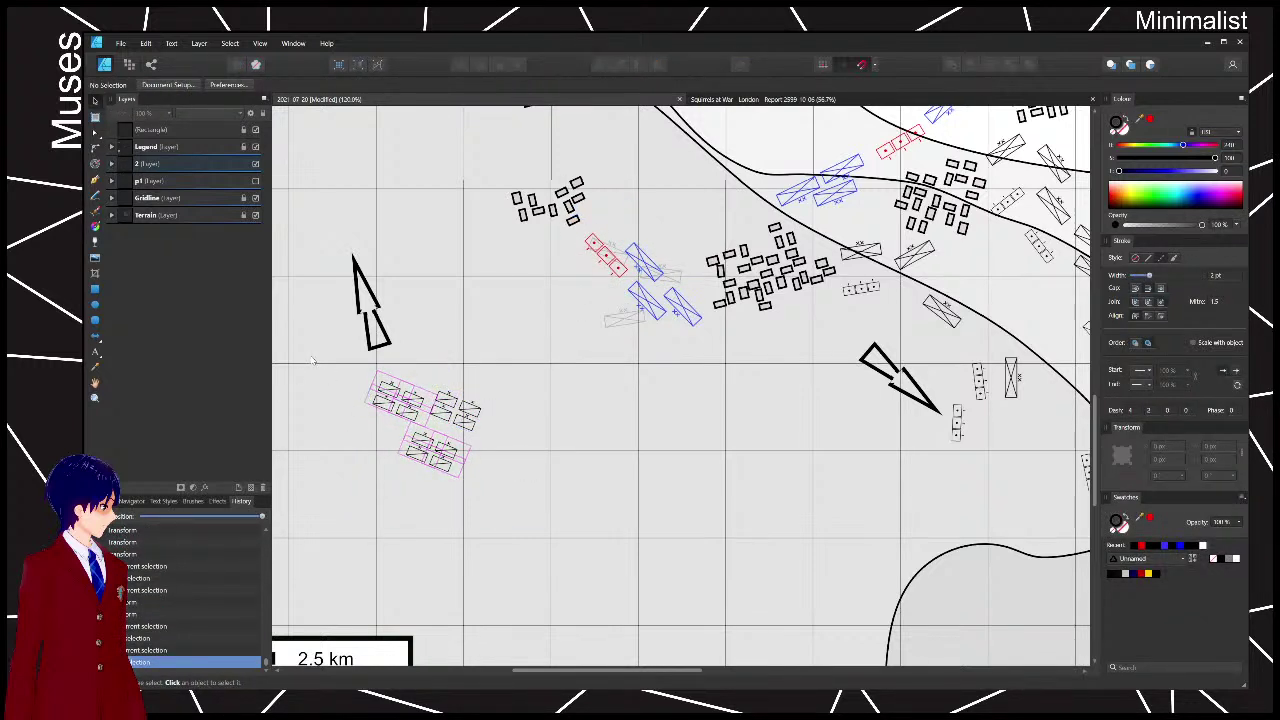
left_click_drag(312, 362, 543, 486)
left_click_drag(445, 367, 470, 386)
left_click_drag(445, 435, 501, 349)
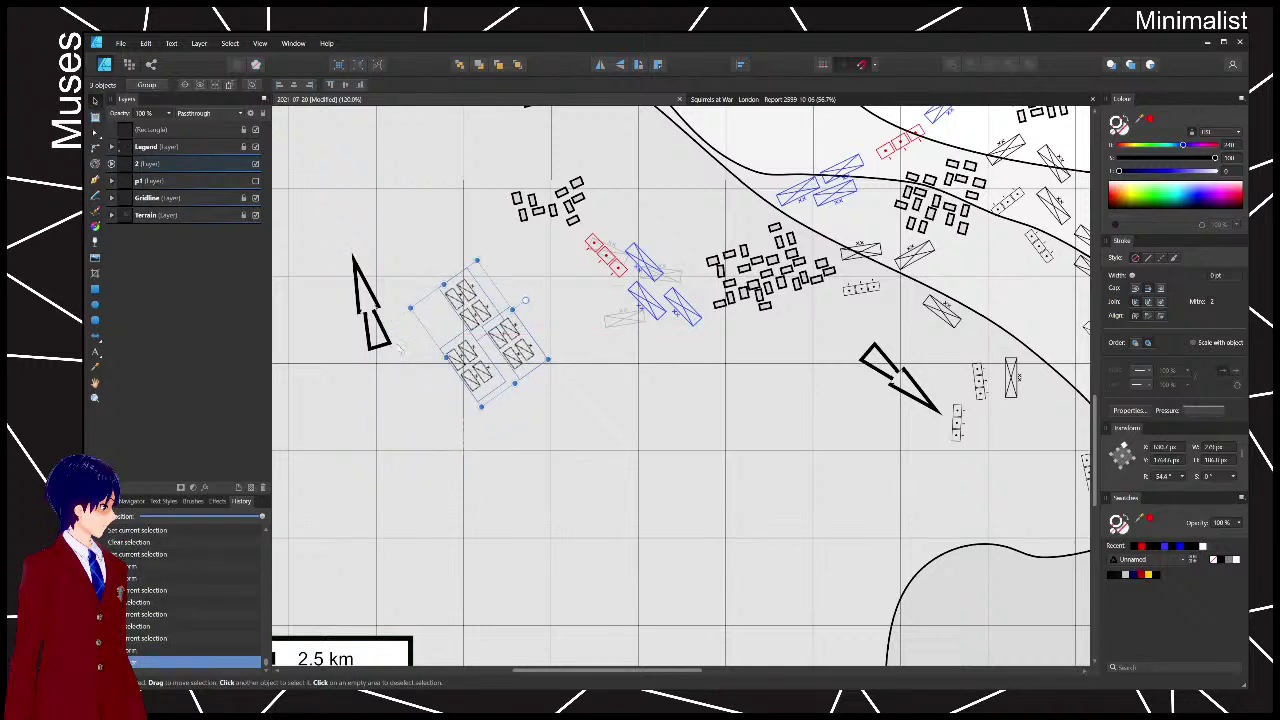
- Rotate the western arrow to point east-northeast and place it between the black four-unit clusters and the red battery group
left_click(421, 353)
left_click(385, 329)
left_click(397, 291)
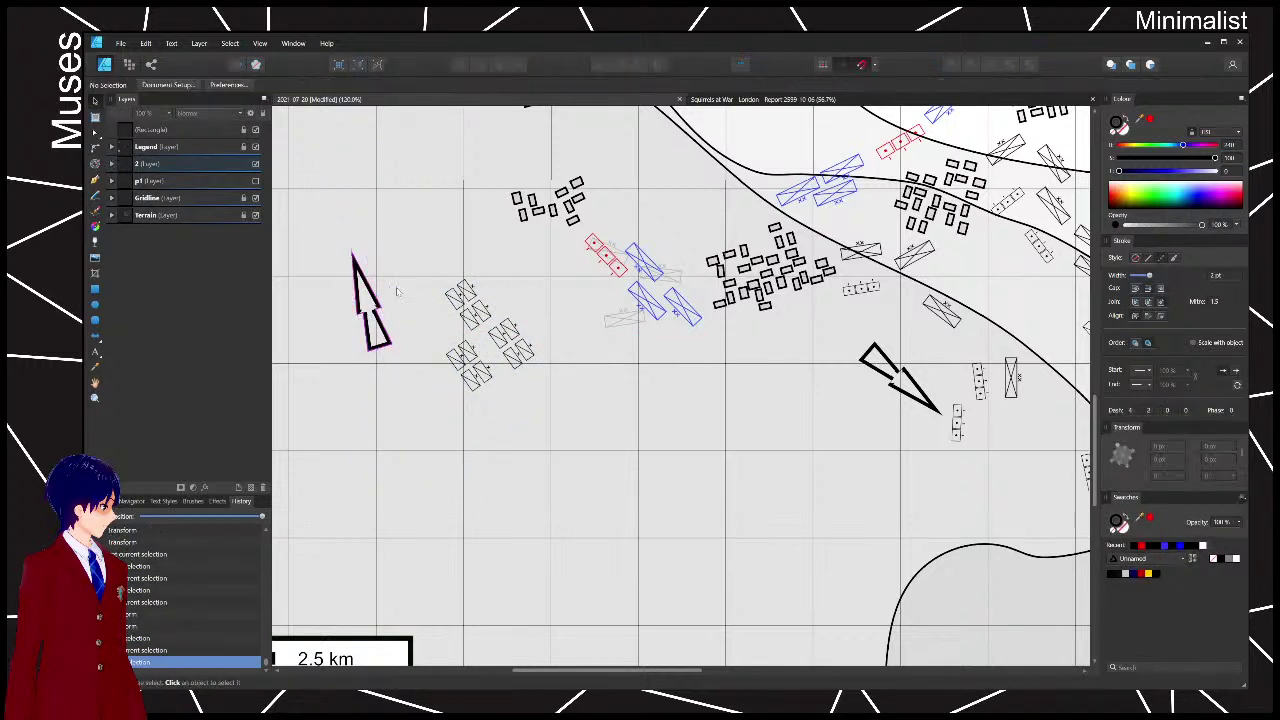
left_click(366, 318)
left_click_drag(391, 289, 380, 348)
left_click_drag(360, 305, 530, 280)
left_click_drag(370, 252, 576, 440)
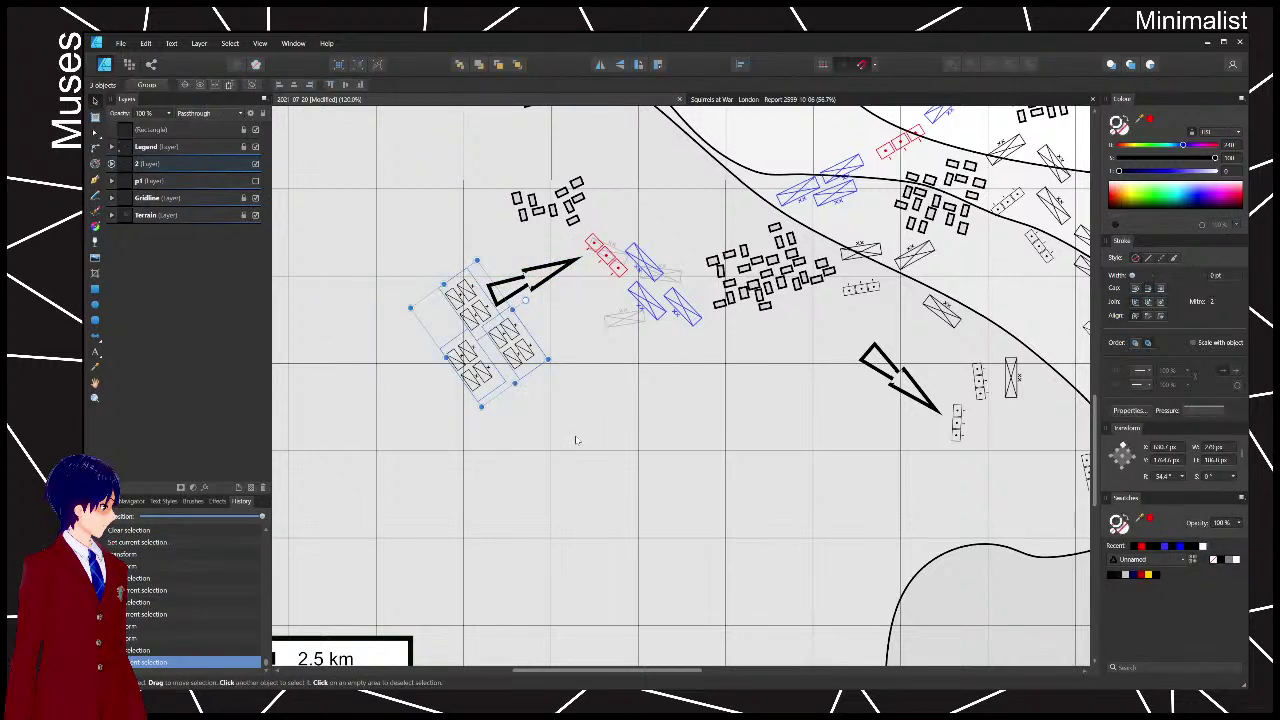
left_click(609, 404)
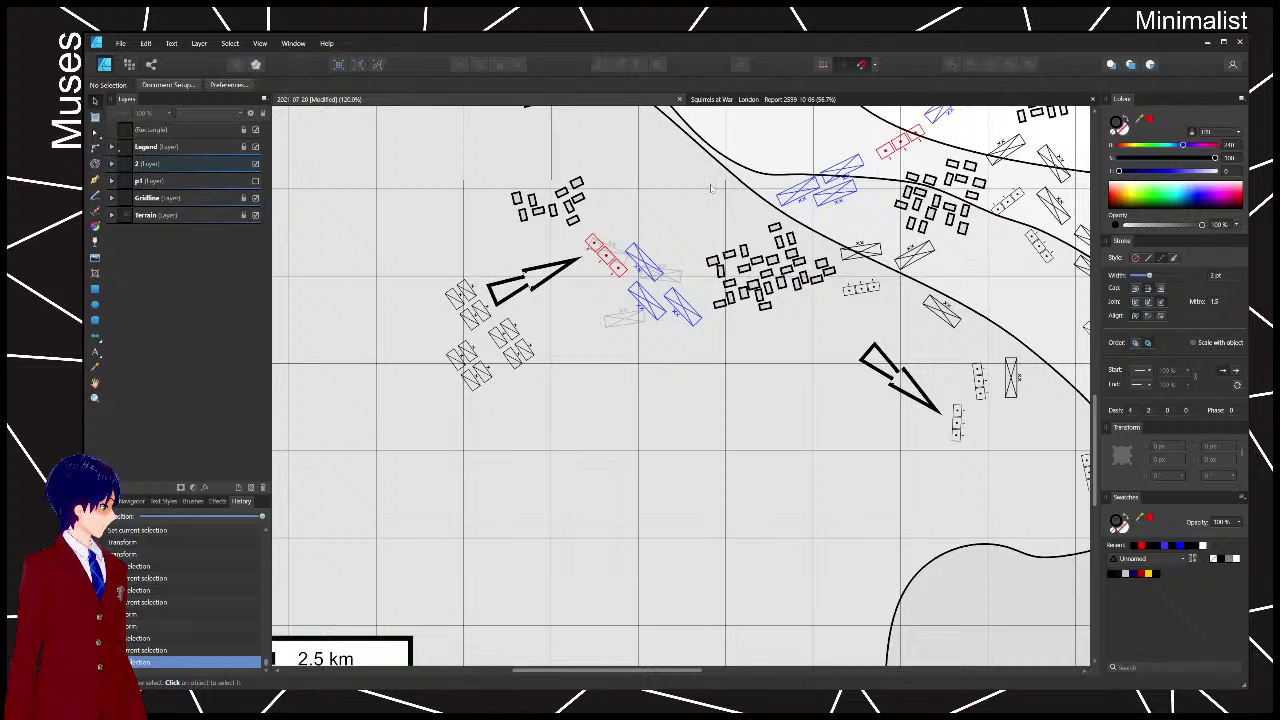
left_click_drag(728, 198, 486, 412)
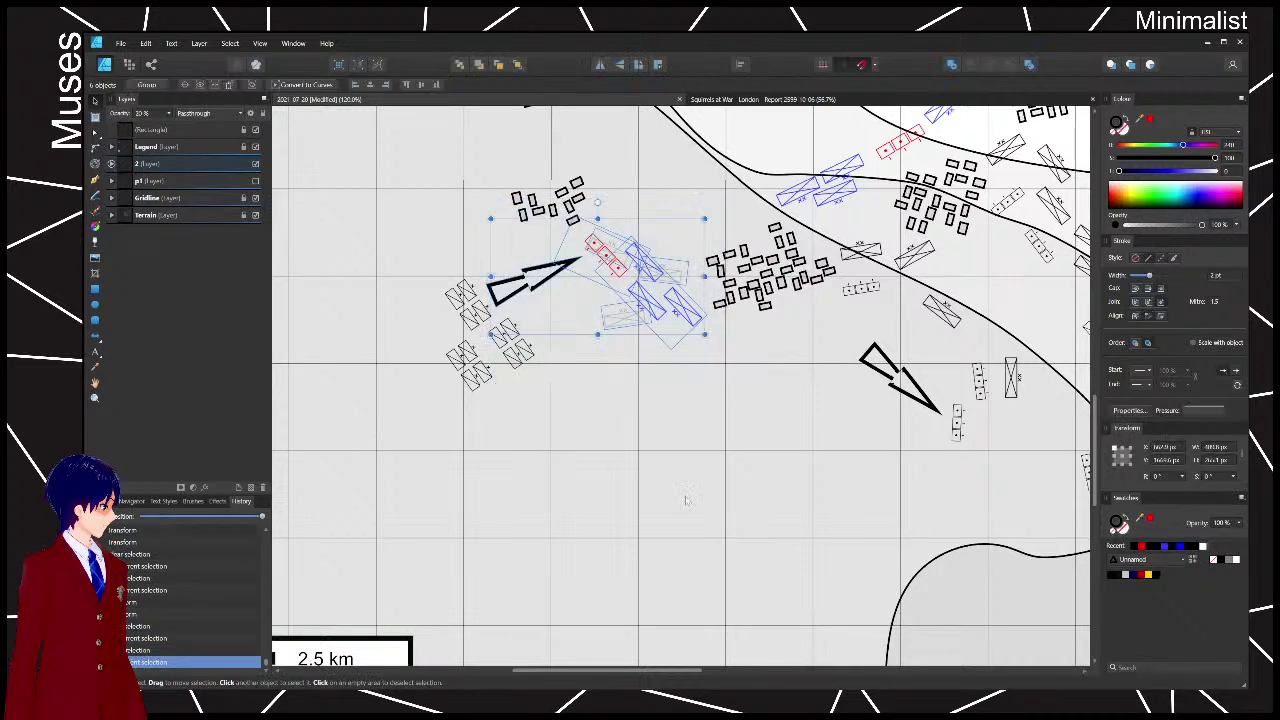
left_click(826, 494)
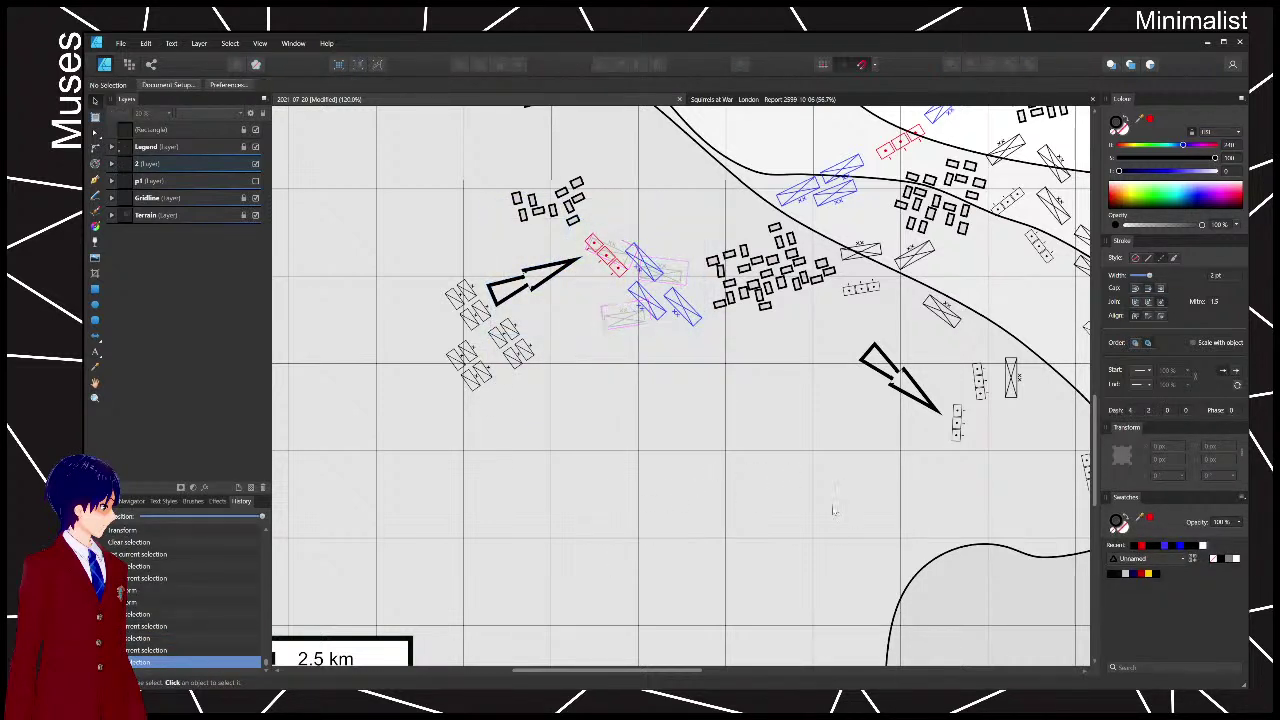
- Nudge the lone black division northeast of the southeast-pointing arrow slightly southwest, away from the contour line
left_click(937, 317)
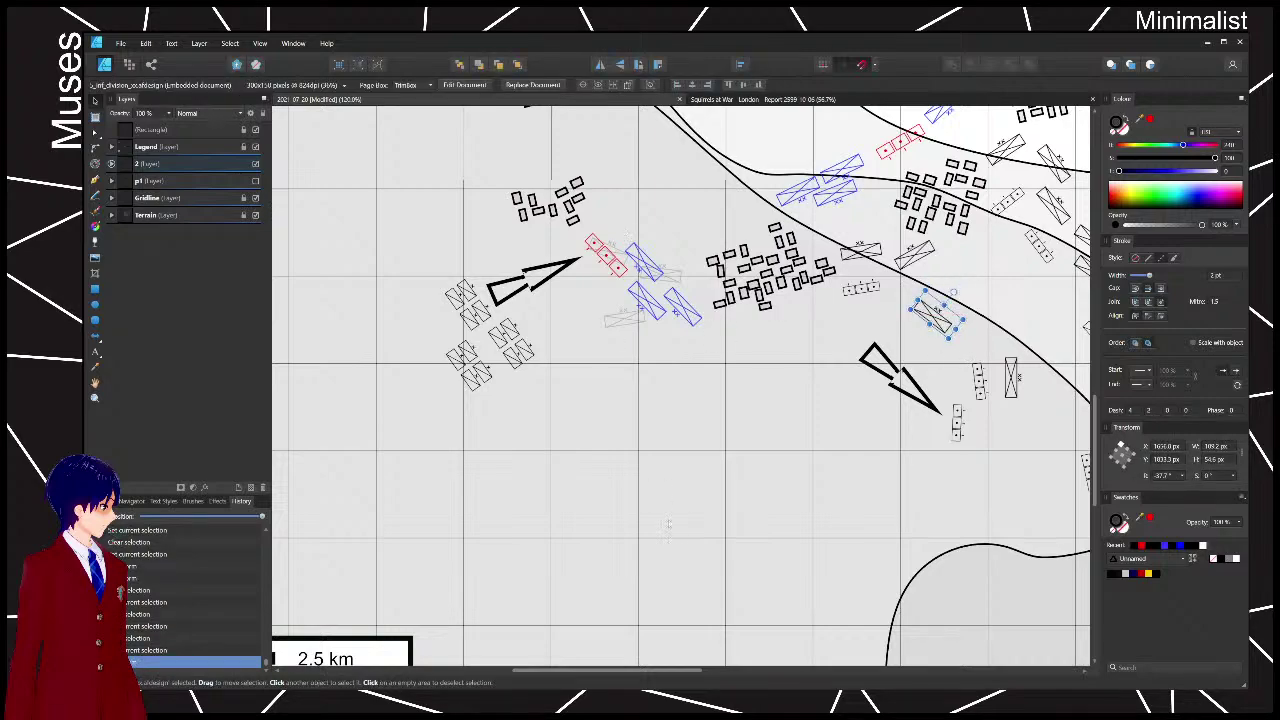
scroll(669, 525, "down", 2)
scroll(669, 525, "right", 2)
left_click_drag(684, 561, 694, 537)
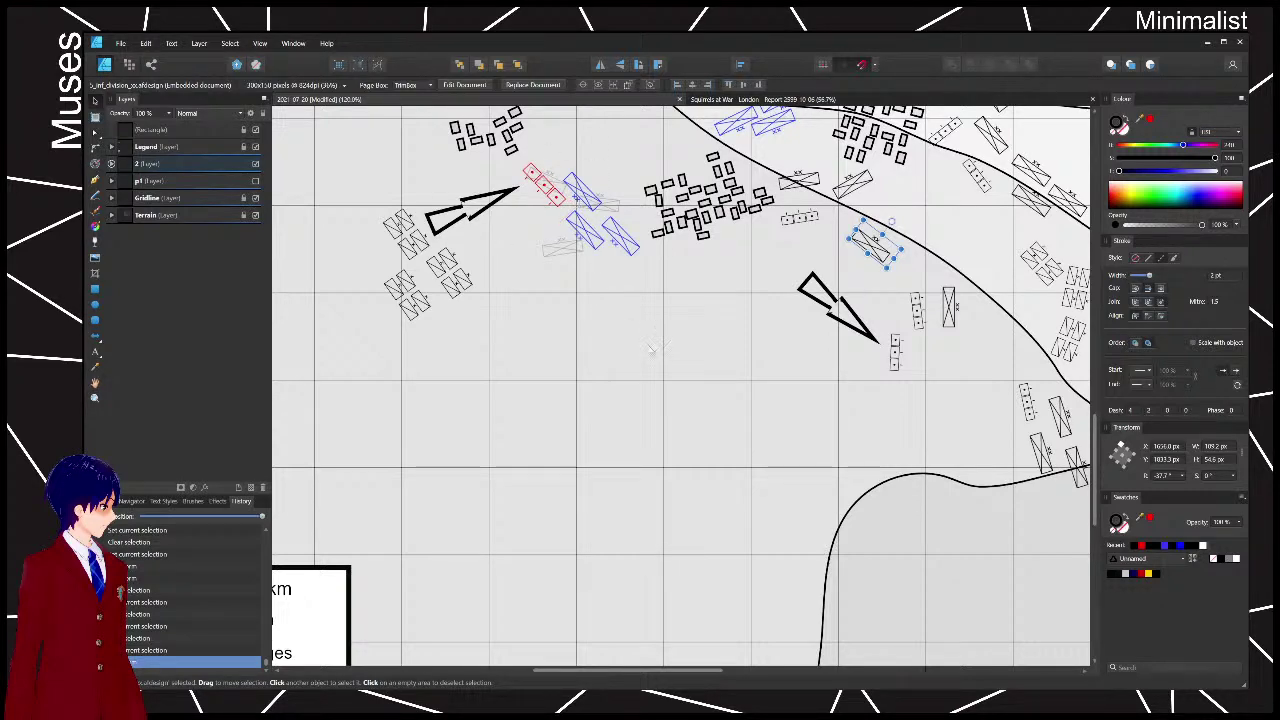
scroll(652, 350, "down", 3)
scroll(851, 453, "up", 3)
- Move the southernmost black four-unit cluster between the contour lines slightly east and rotate it to face the red clusters southeast of it
left_click(887, 369)
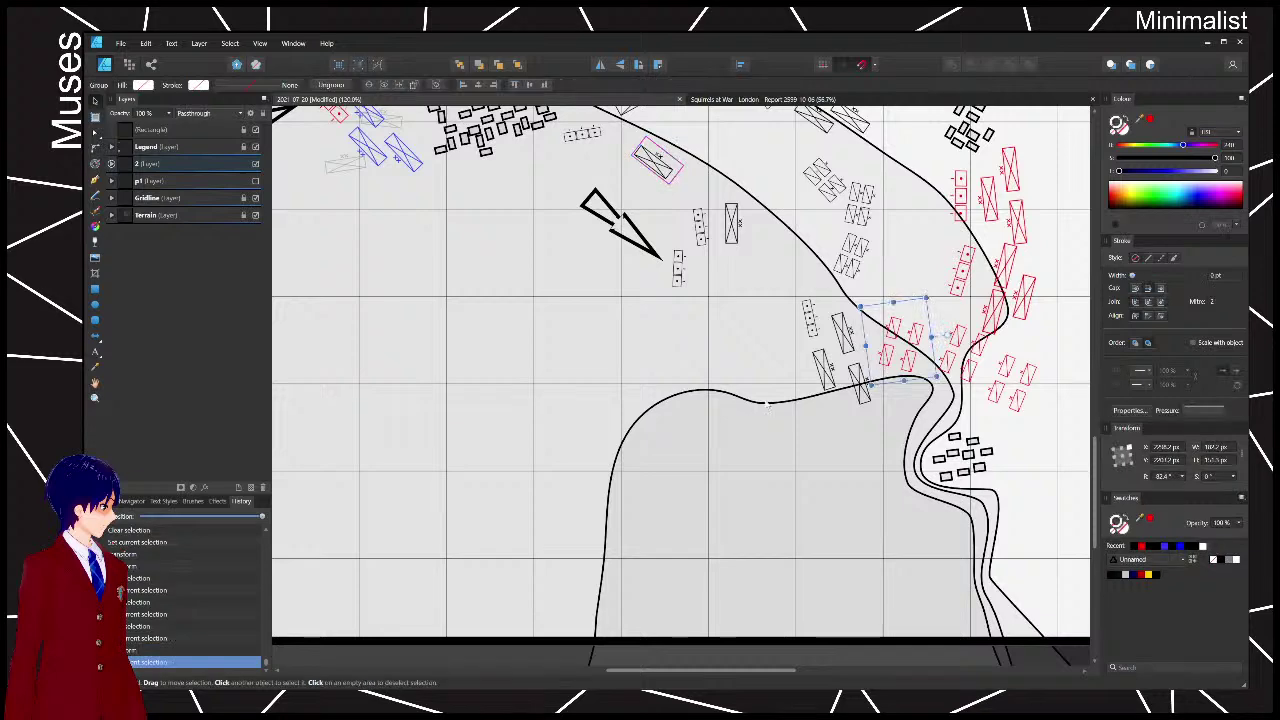
left_click_drag(713, 444, 716, 443)
left_click_drag(852, 264, 879, 267)
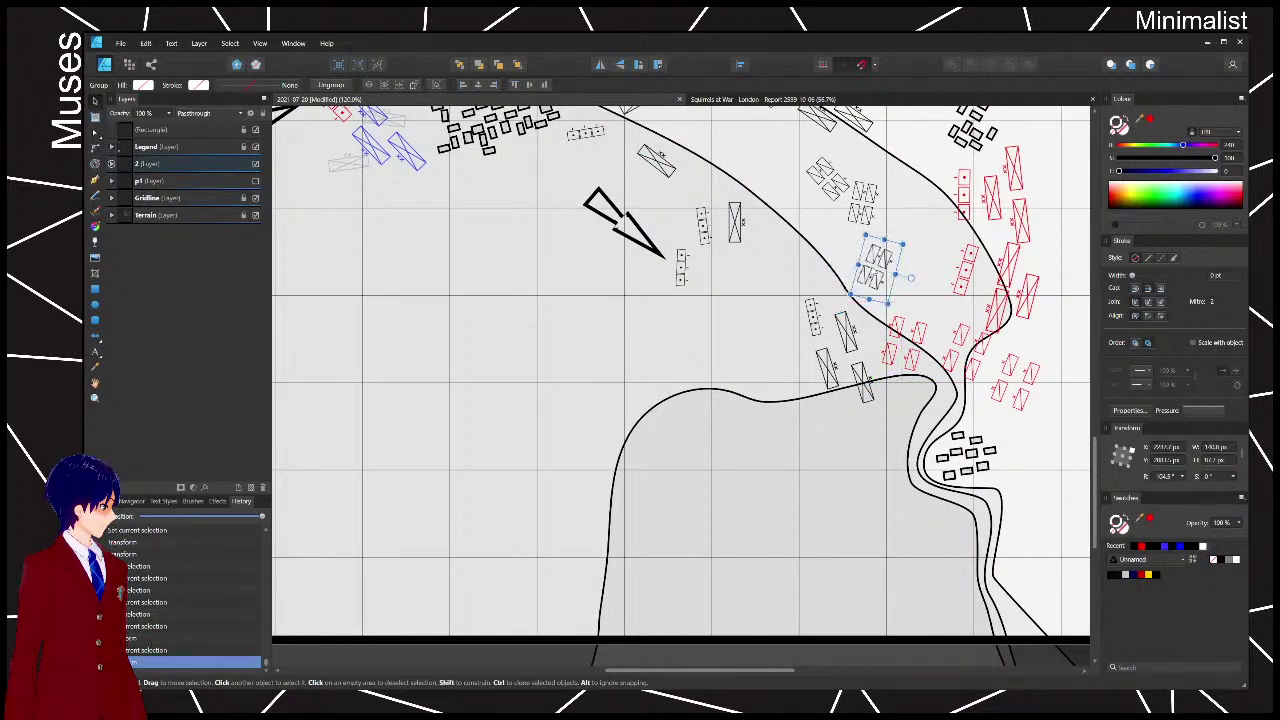
left_click(914, 363)
left_click(914, 283)
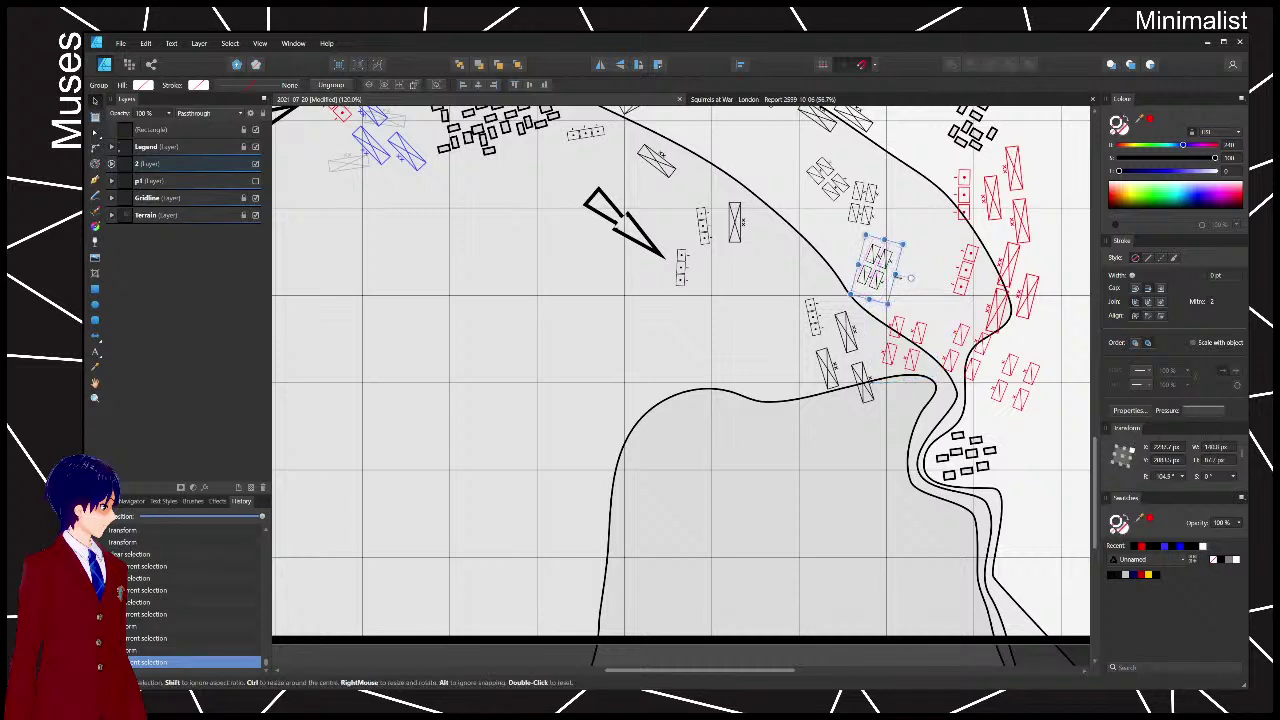
left_click(880, 270)
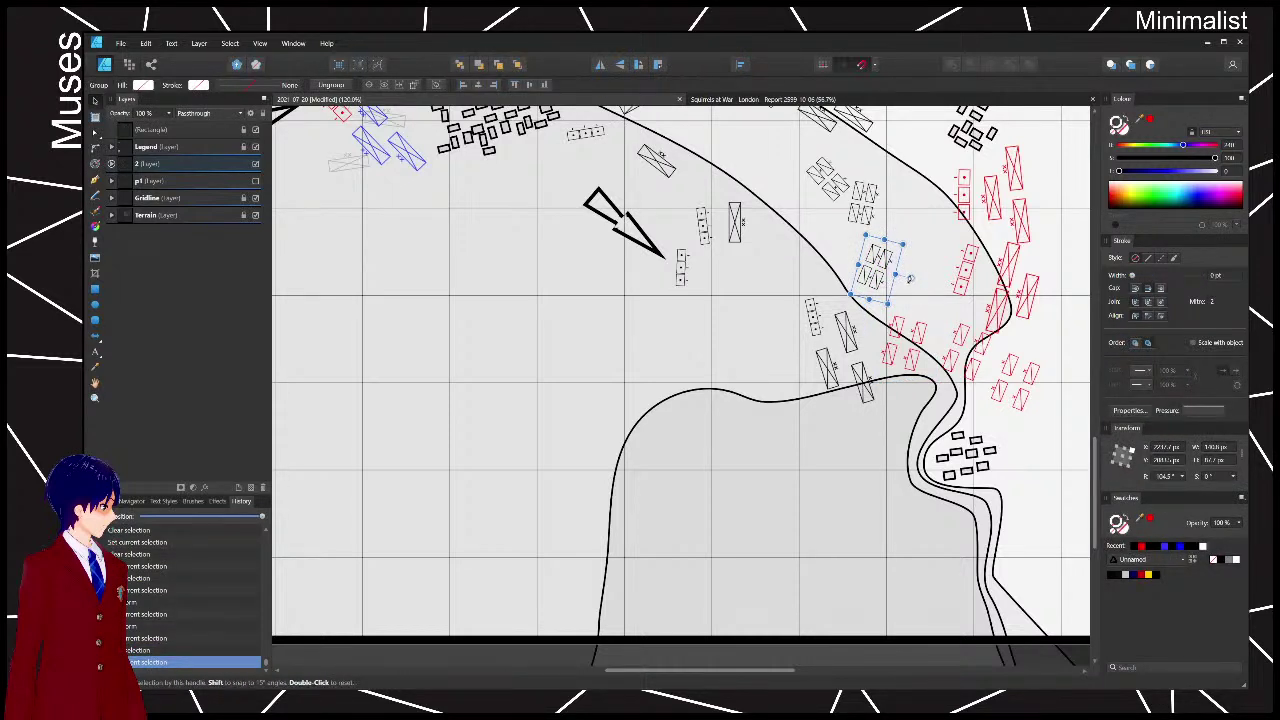
left_click_drag(910, 278, 903, 293)
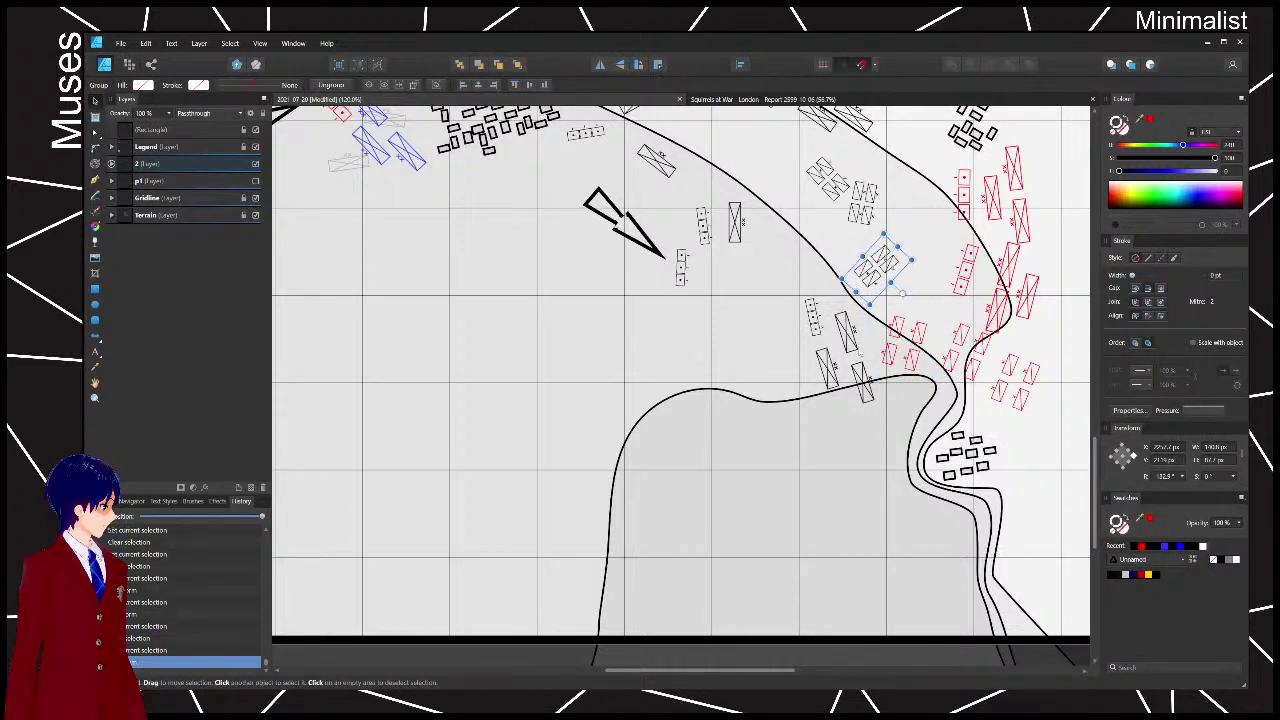
- Nudge the southeastern black division group and its battery group slightly east, closer to the westernmost red four-unit cluster
left_click(845, 335)
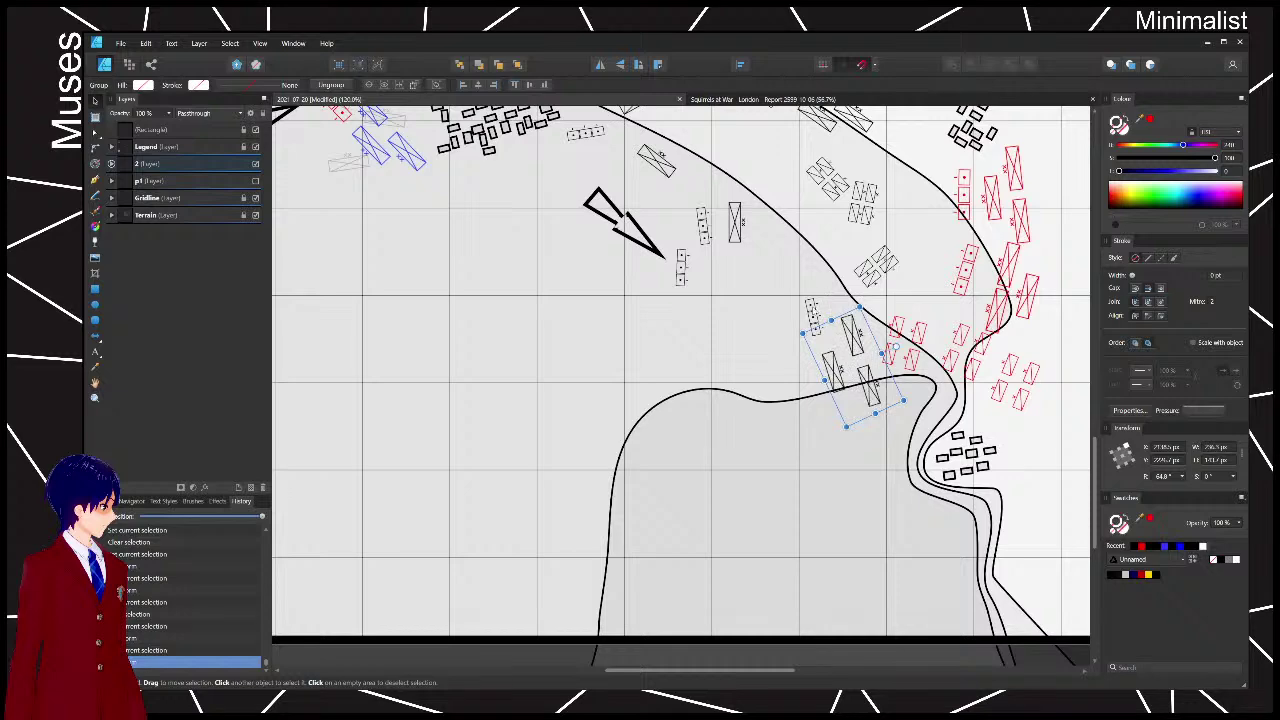
left_click(814, 318)
left_click_drag(843, 307, 823, 327)
left_click(772, 314)
- Review the black battery and division groups between the southeast-pointing arrow and the contour lines south of Town A
left_click_drag(653, 201, 929, 445)
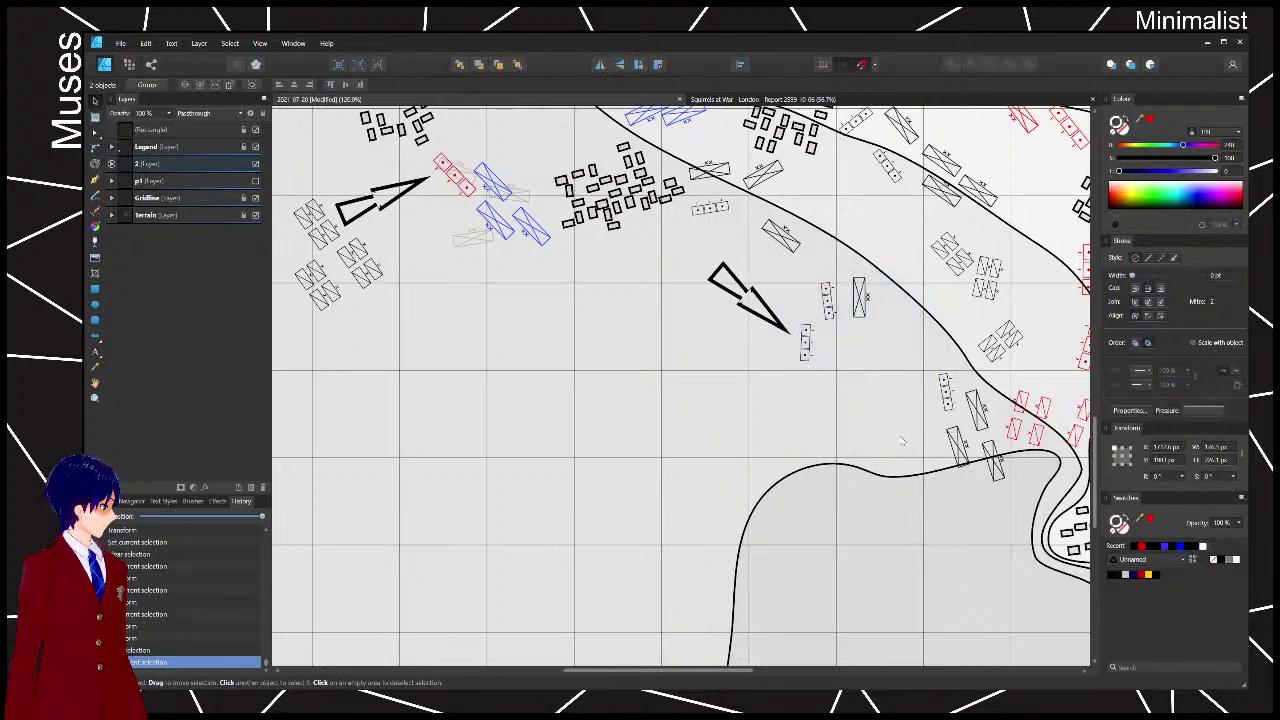
scroll(908, 548, "up", 3)
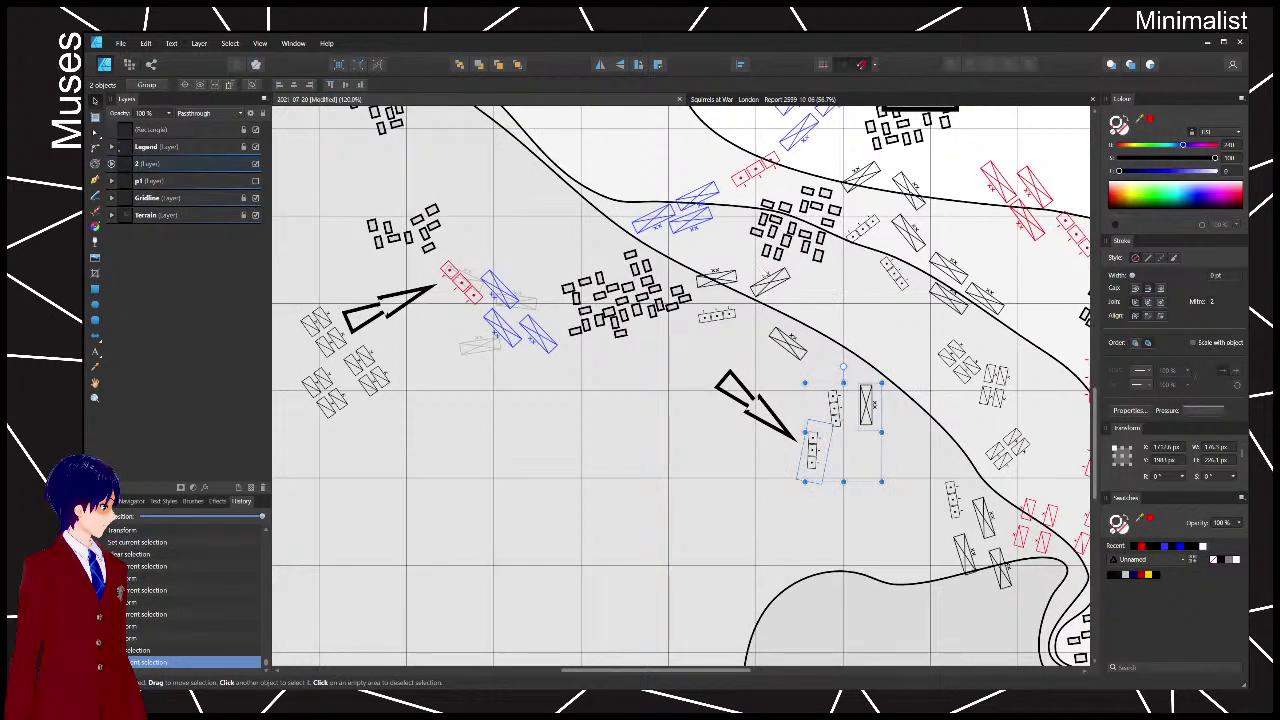
left_click_drag(679, 250, 842, 386)
scroll(842, 386, "right", 4)
scroll(842, 386, "up", 2)
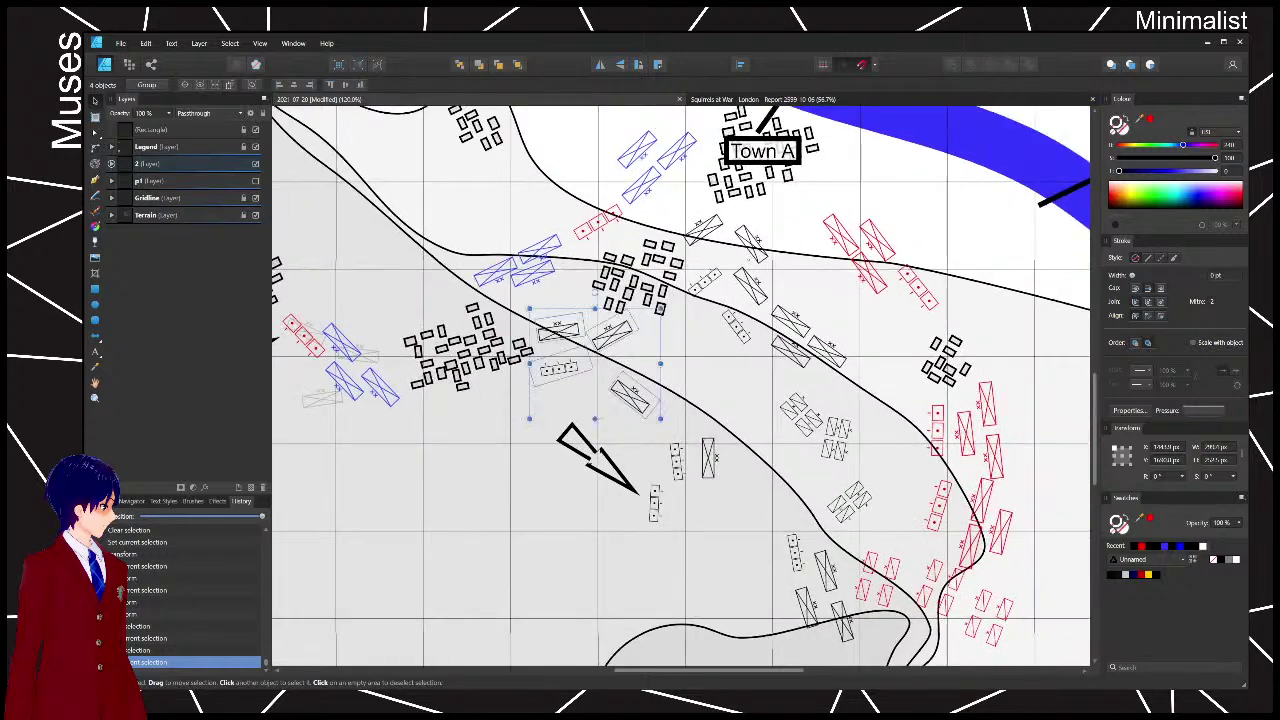
left_click_drag(657, 207, 866, 384)
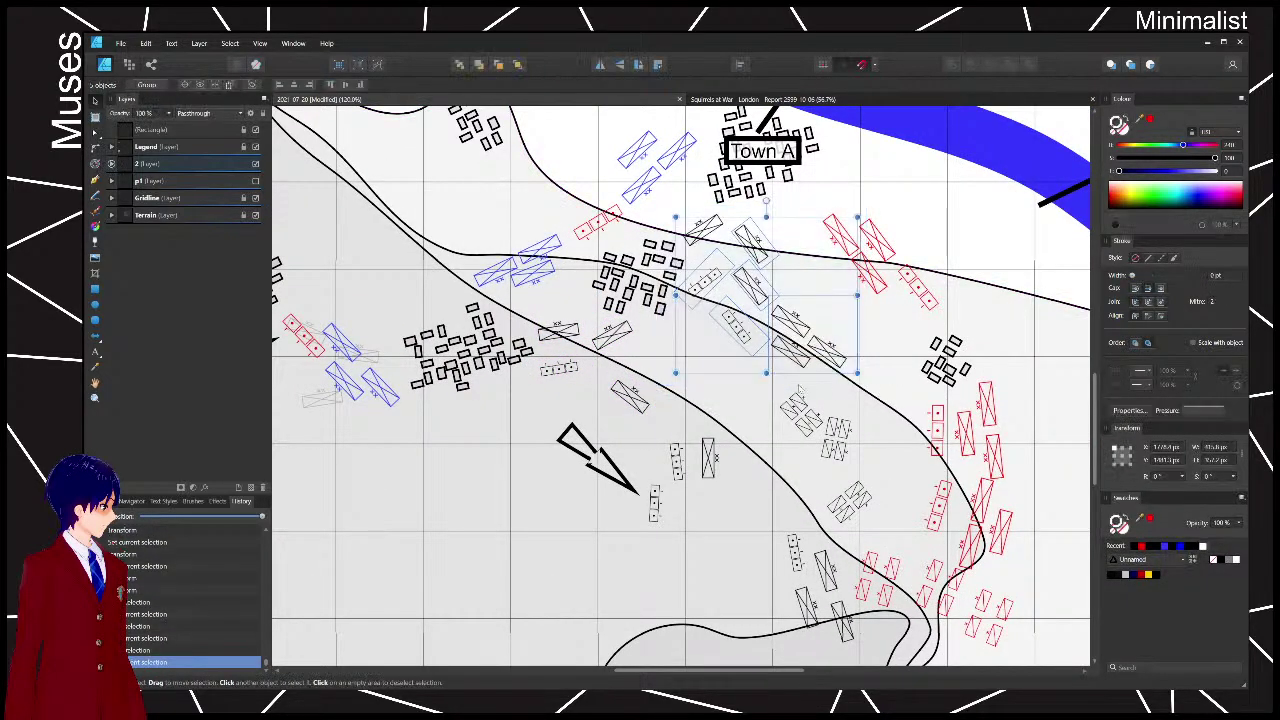
- Move the lone black division west of the southeast-pointing arrow, south of the nearby town, and rotate it to 74°
left_click(562, 369)
left_click_drag(480, 427, 700, 232)
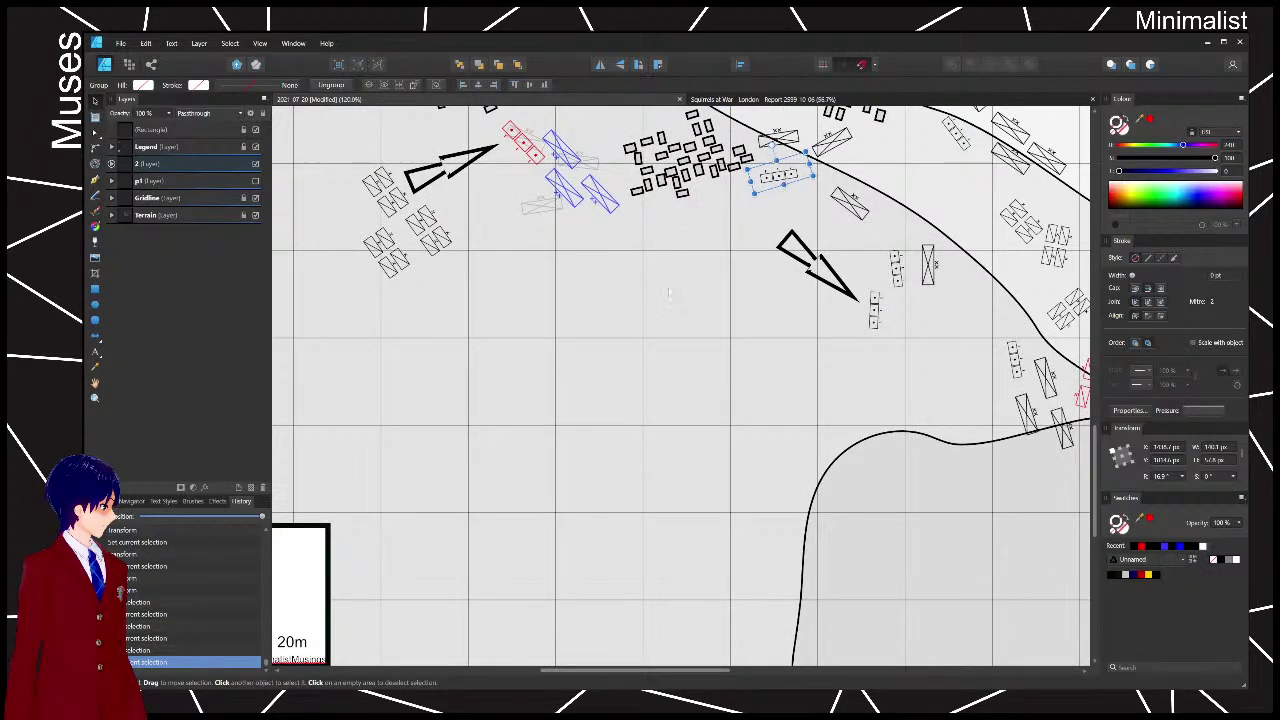
left_click_drag(855, 217, 722, 245)
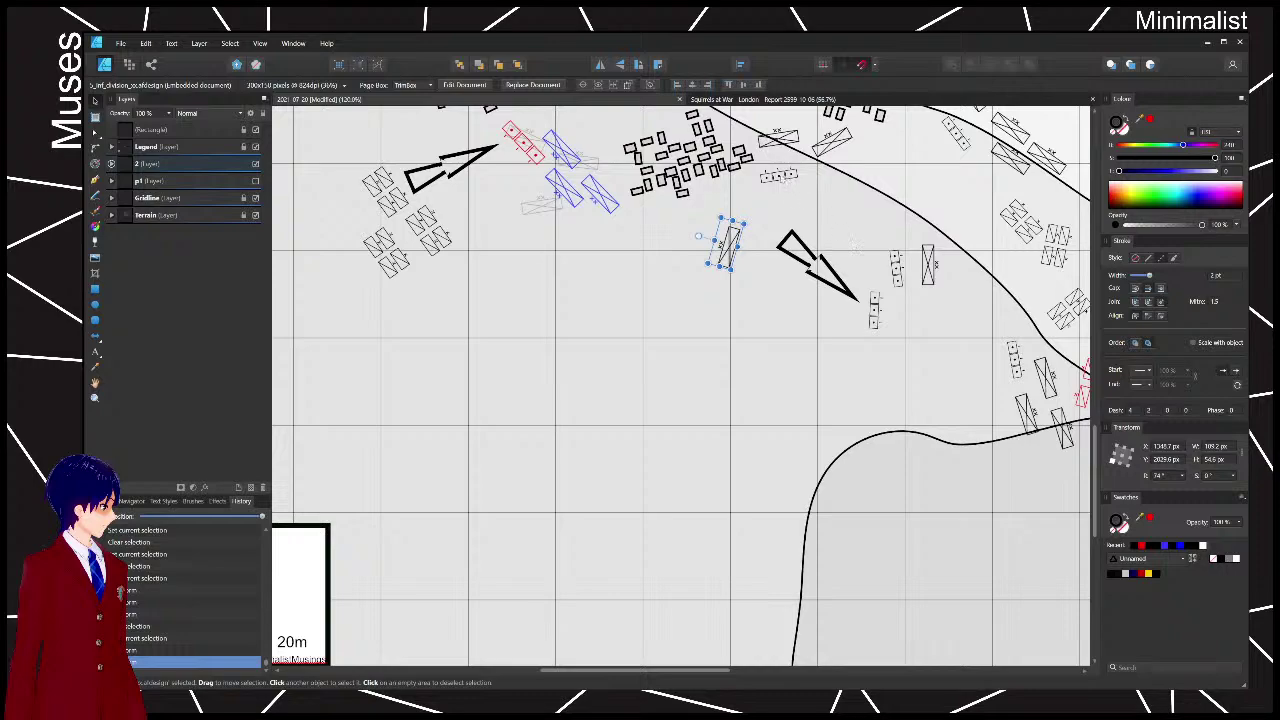
- Move the black division east of the southeast-pointing arrow to beside the arrow's tail and rotate it to about -129°
left_click_drag(782, 178, 789, 308)
left_click_drag(969, 350, 836, 336)
left_click(600, 362)
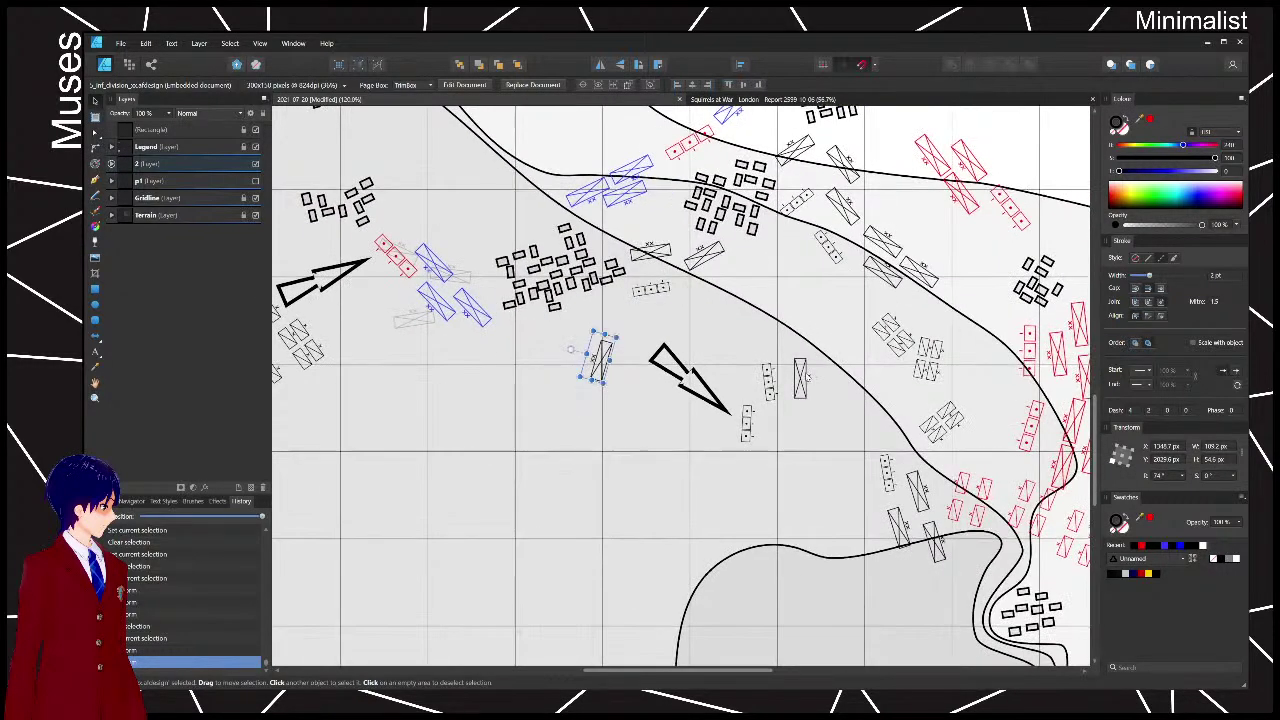
left_click(801, 380)
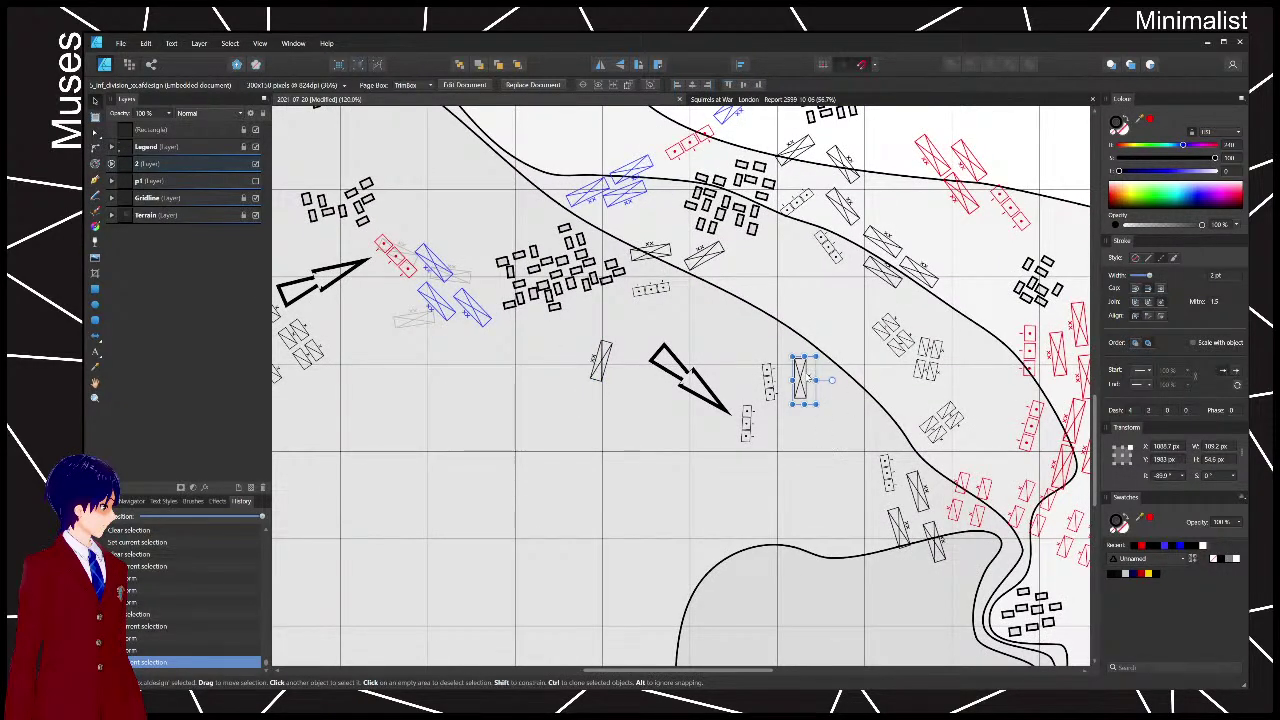
left_click_drag(801, 380, 663, 338)
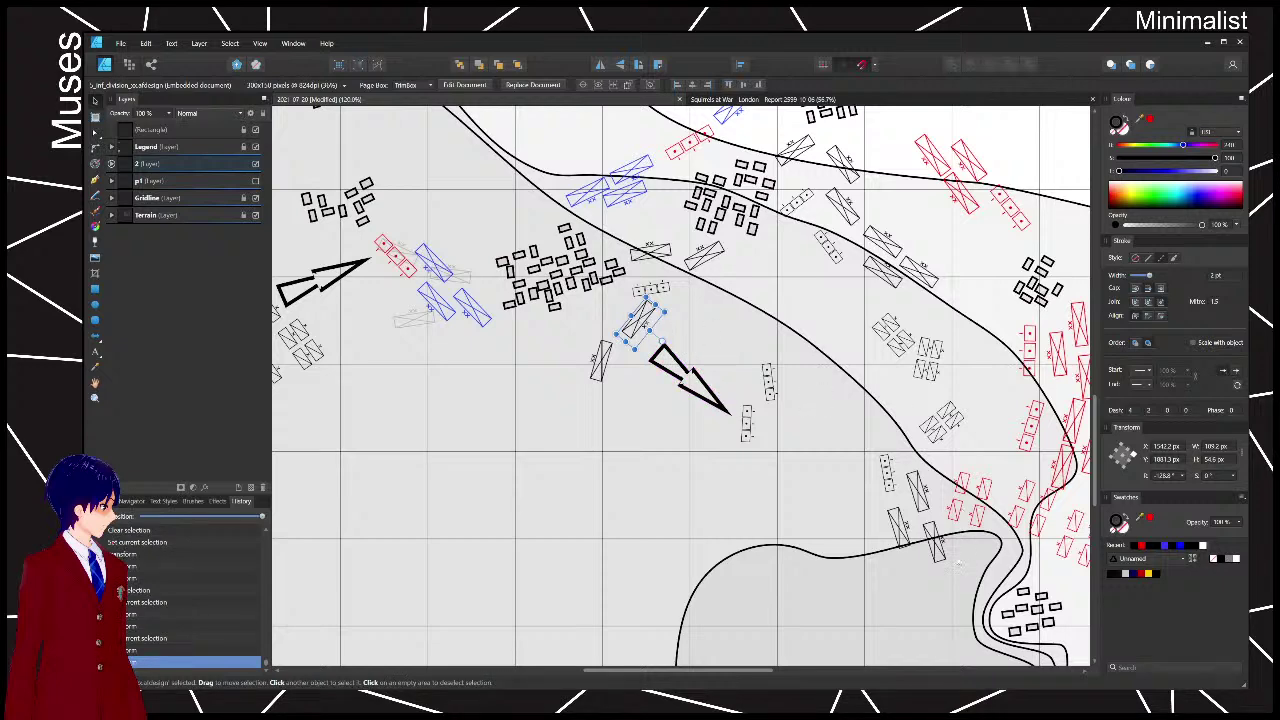
- Arrange the two black divisions west of the southeast-pointing arrow in a north-south line below the nearby town
left_click_drag(958, 563, 927, 532)
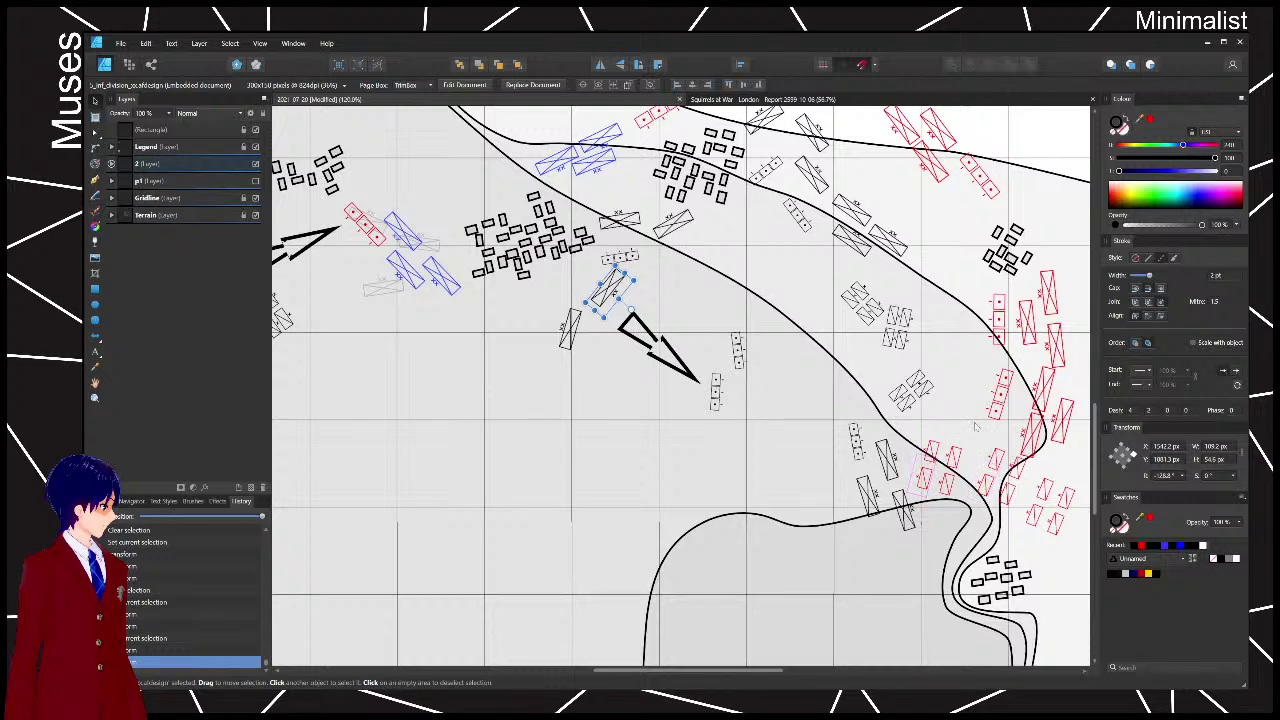
left_click(940, 460)
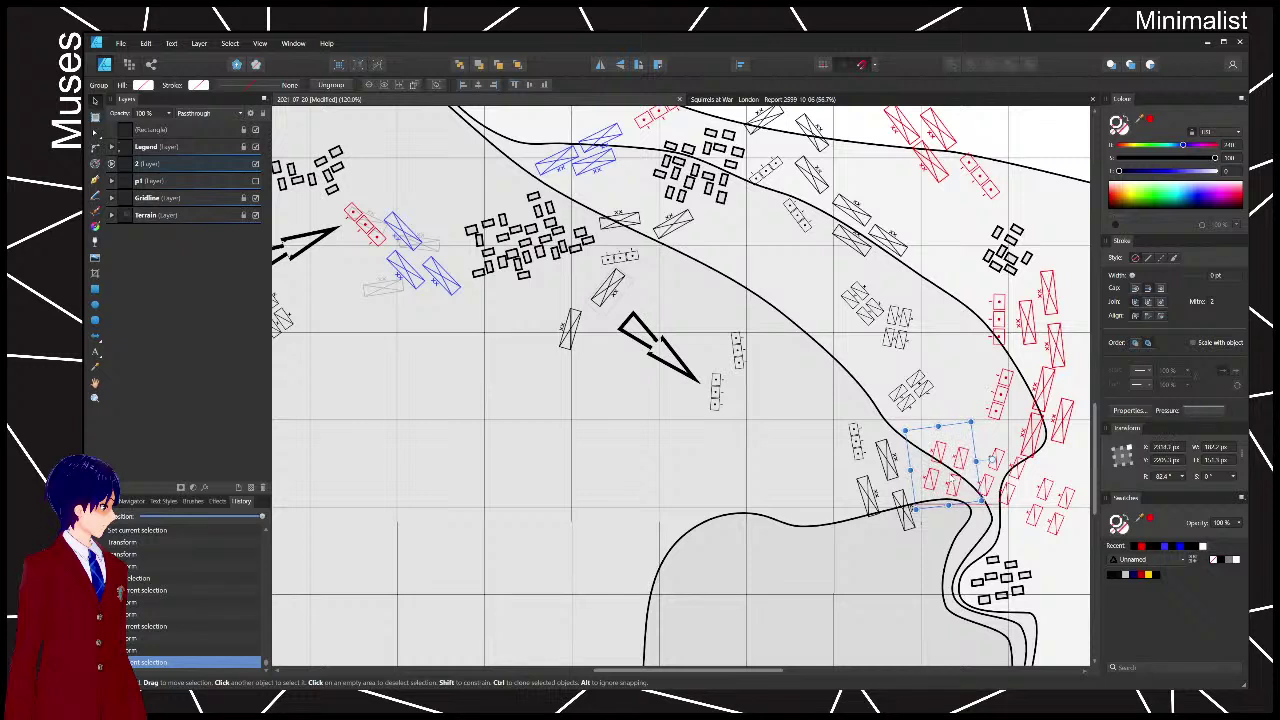
left_click(688, 363)
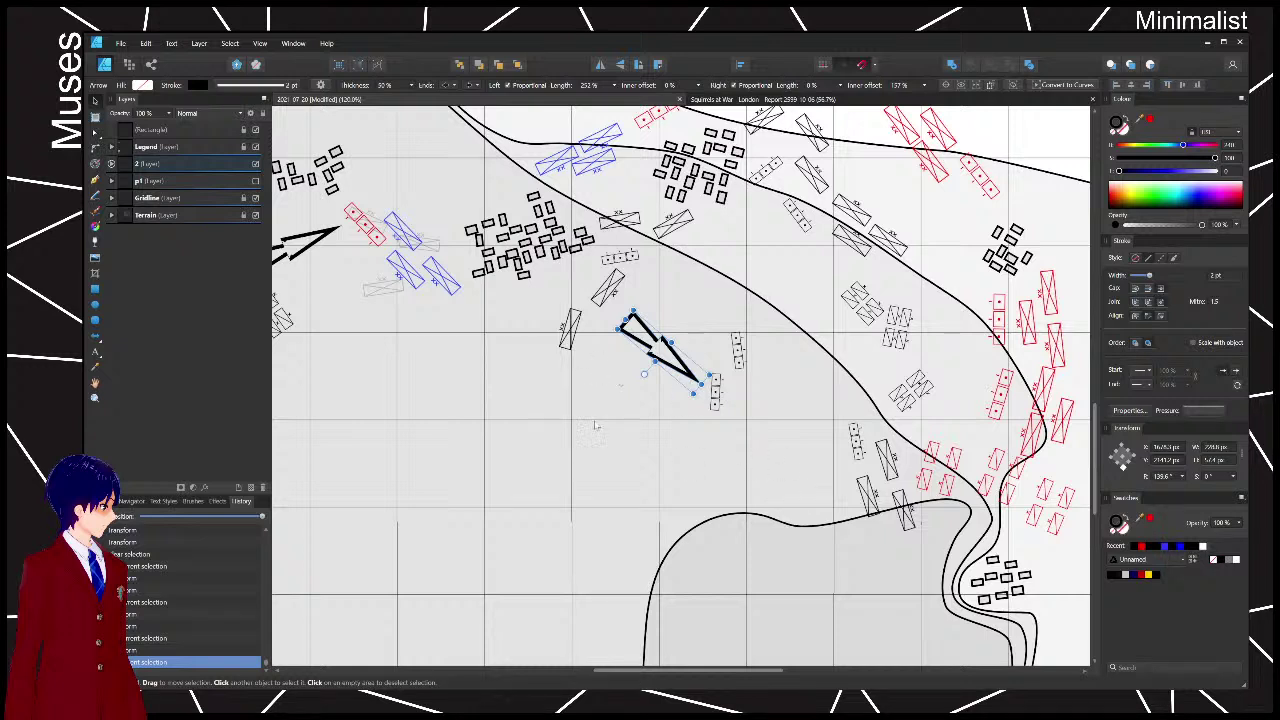
left_click(592, 298)
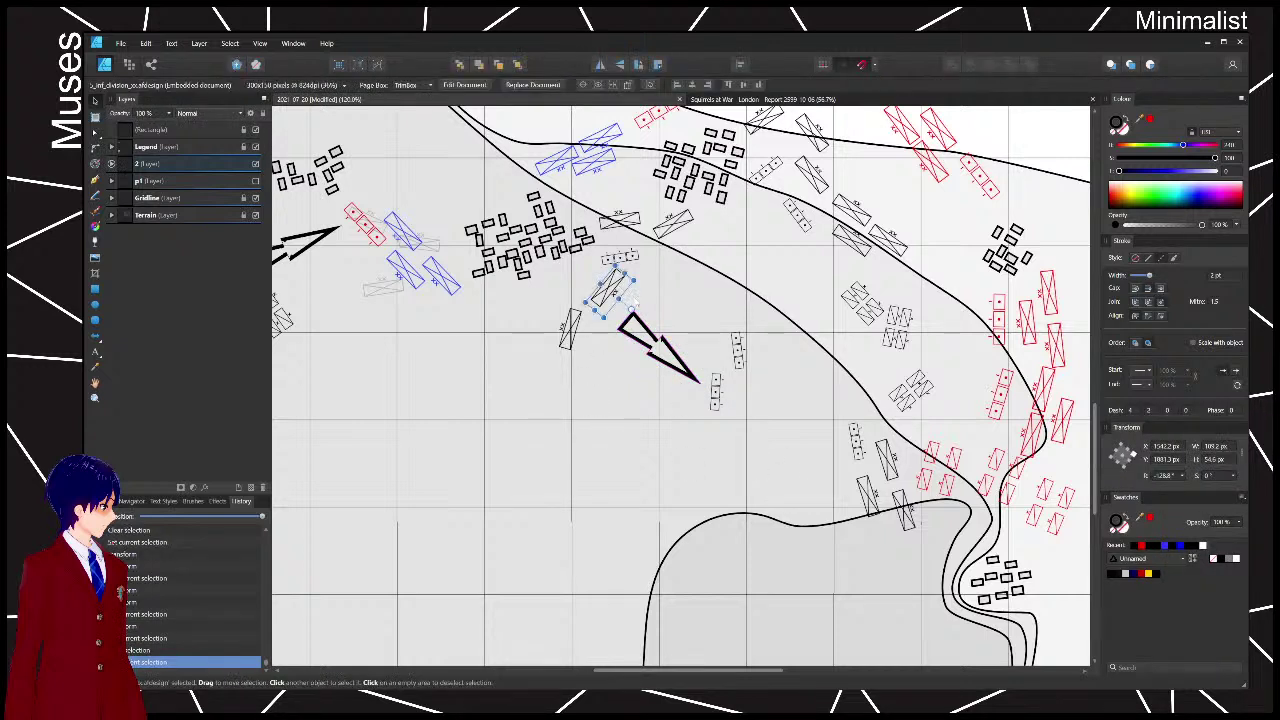
- Shift the two black battery groups near the tip of the southeast-pointing arrow slightly east
mouse_move(631, 308)
left_mouse_down()
mouse_move(614, 318)
mouse_move(581, 292)
mouse_move(570, 352)
mouse_move(577, 309)
mouse_move(662, 298)
mouse_move(782, 438)
left_mouse_up()
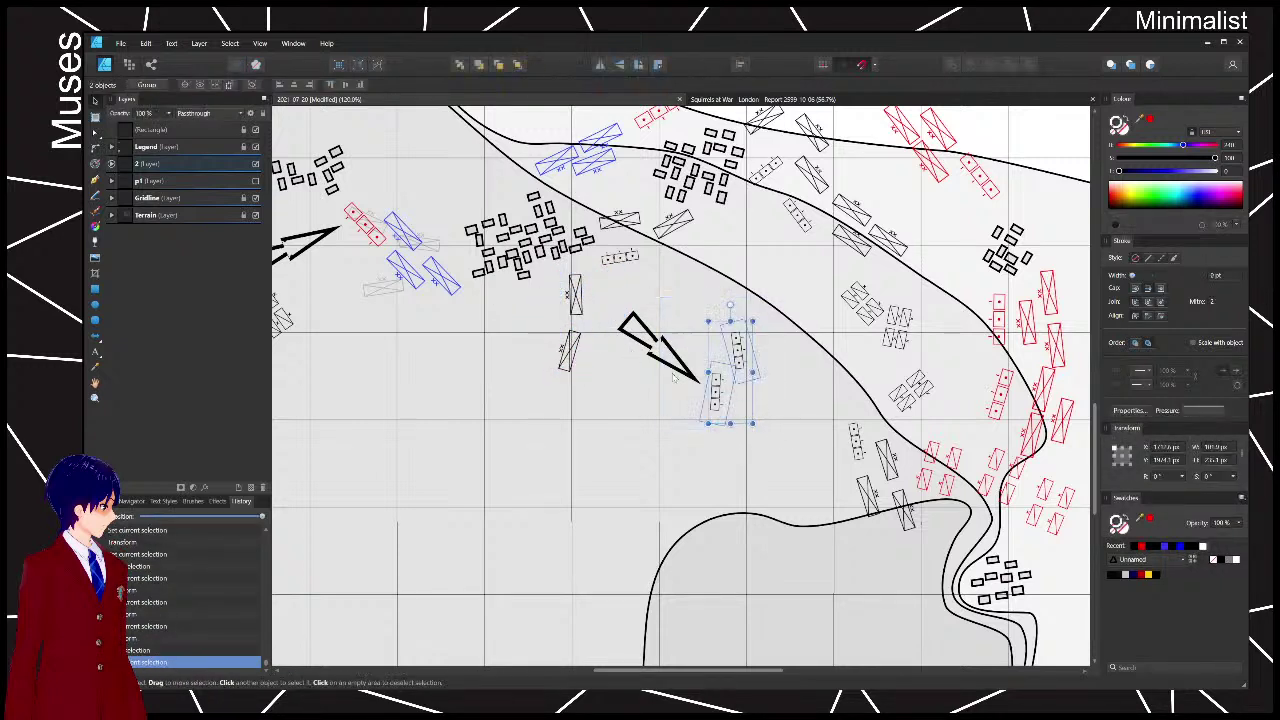
left_click_drag(717, 401, 734, 401)
left_click(900, 283)
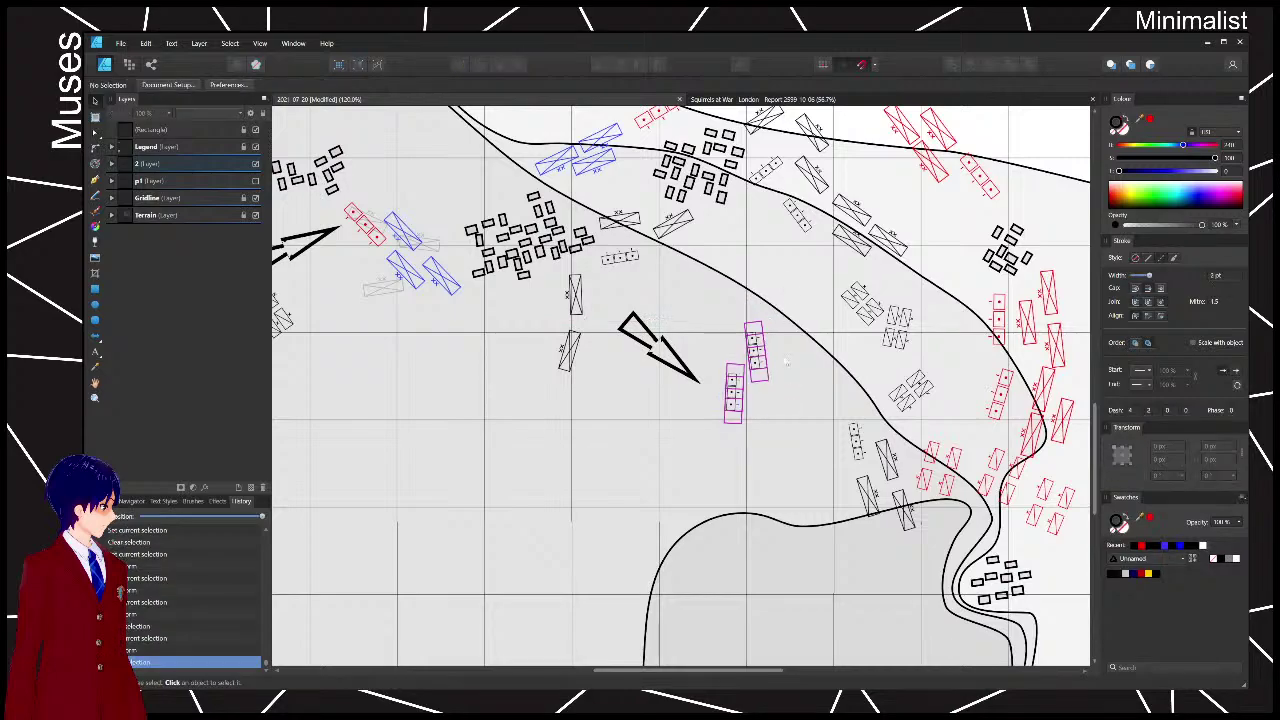
- Examine the phase 2 placement of the black units and the red units facing them south of Town A
mouse_move(900, 283)
left_mouse_down()
mouse_move(761, 409)
mouse_move(698, 295)
mouse_move(757, 326)
mouse_move(817, 433)
mouse_move(812, 265)
mouse_move(909, 278)
left_mouse_up()
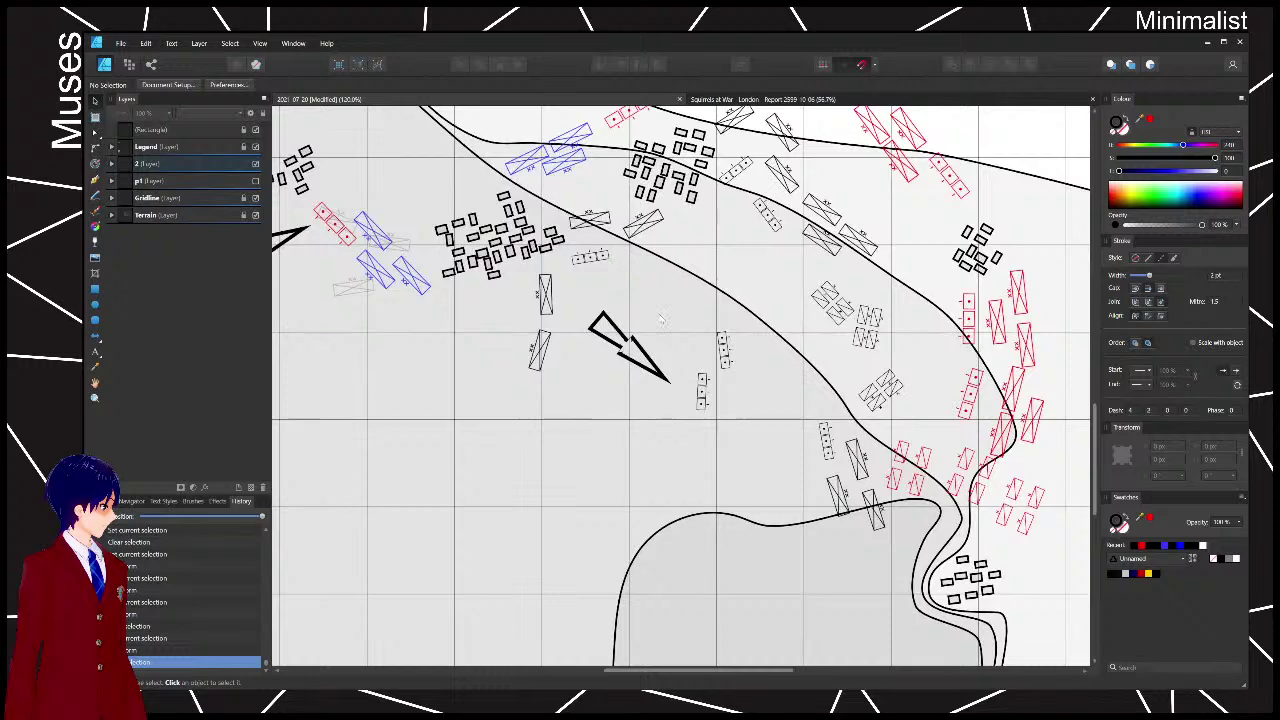
left_click_drag(693, 298, 694, 336)
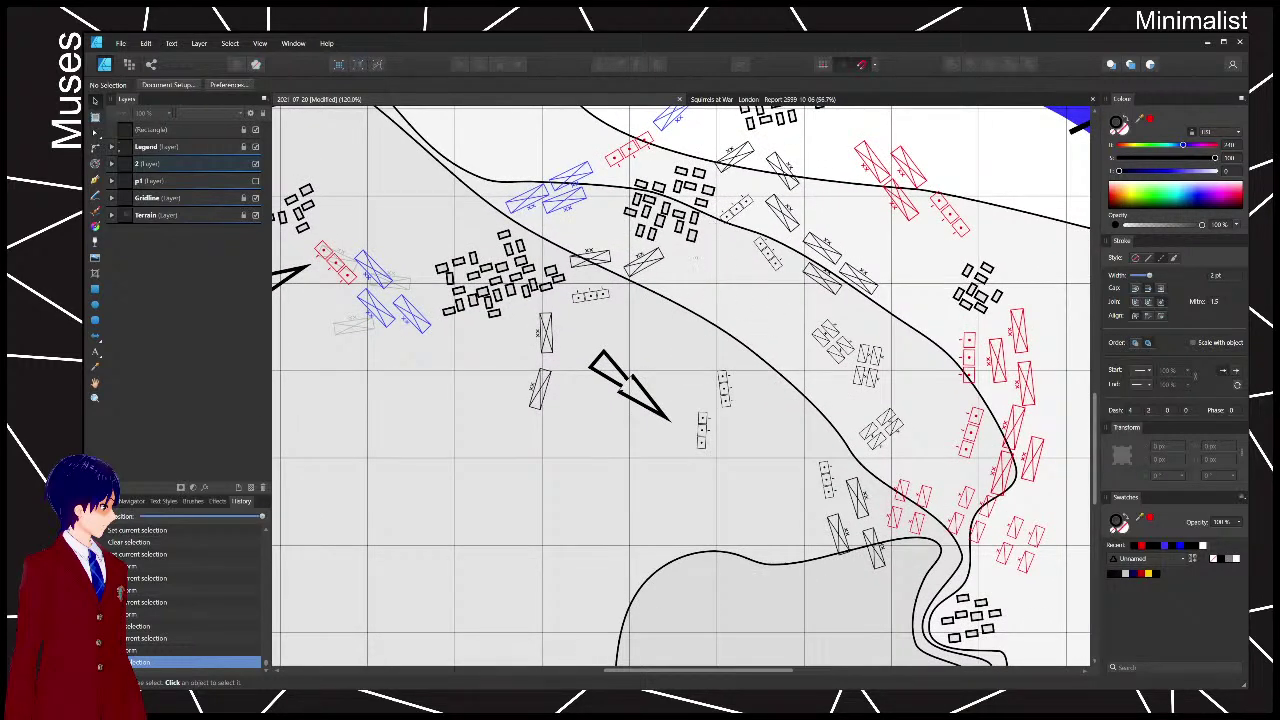
left_click(737, 208)
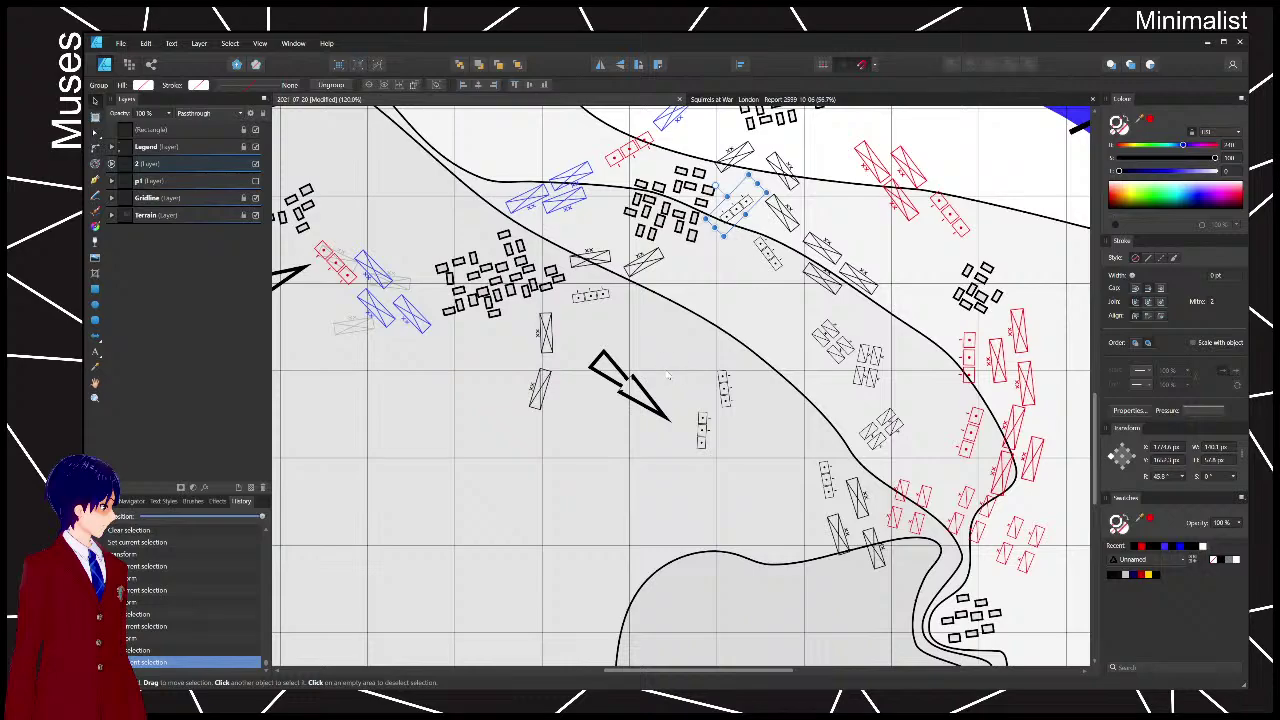
left_click_drag(570, 409, 558, 405)
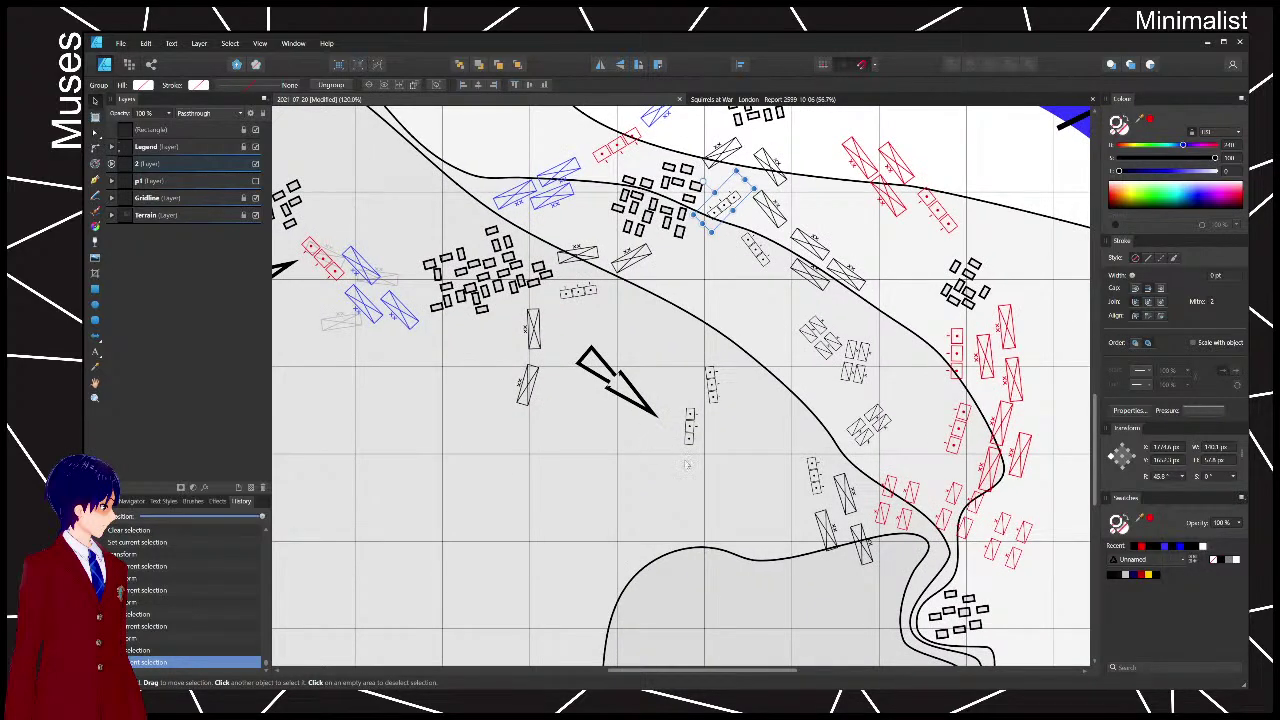
left_click(723, 414)
left_click_drag(567, 336, 625, 358)
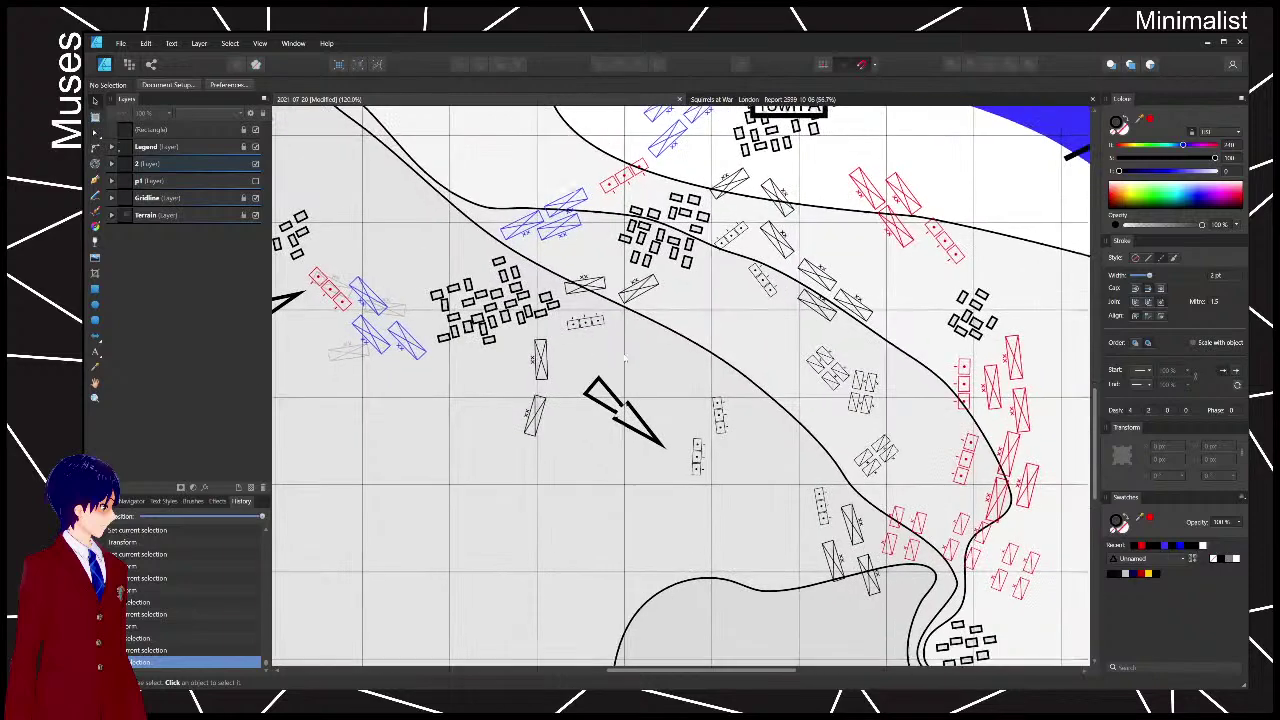
scroll(625, 360, "down", 1)
scroll(660, 400, "down", 3)
scroll(660, 400, "right", 2)
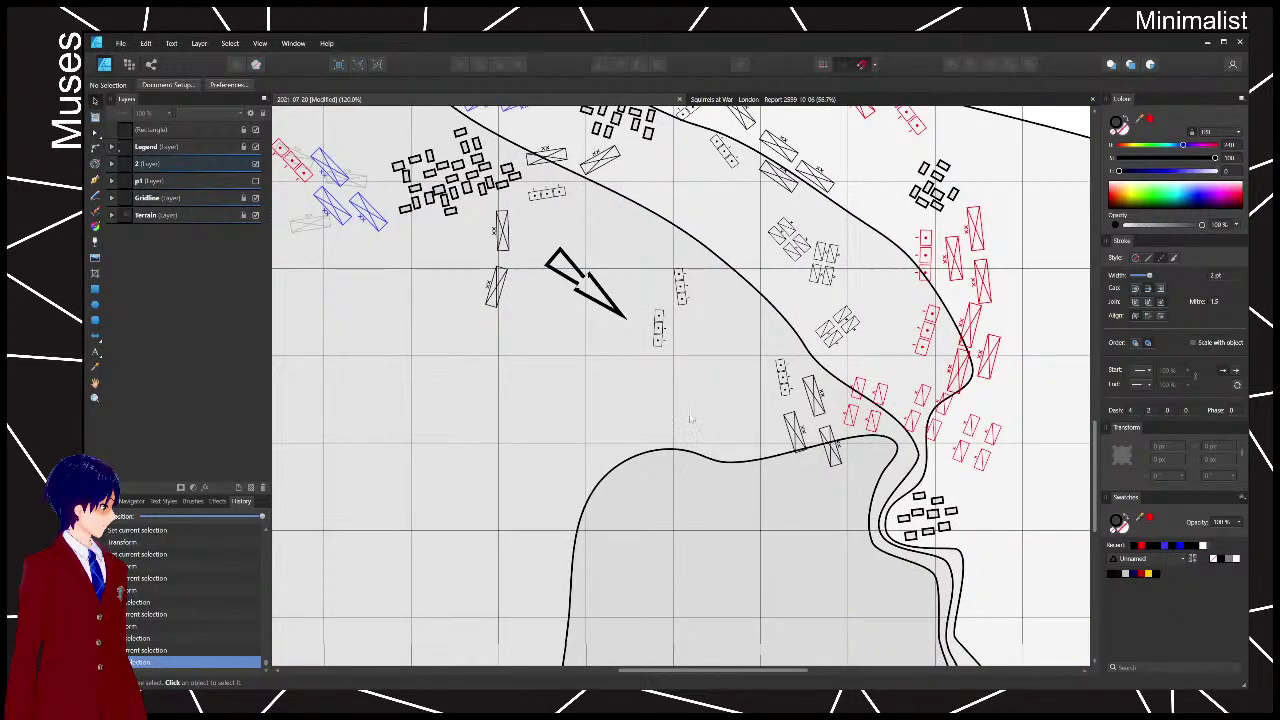
scroll(690, 420, "up", 2)
scroll(690, 420, "left", 1)
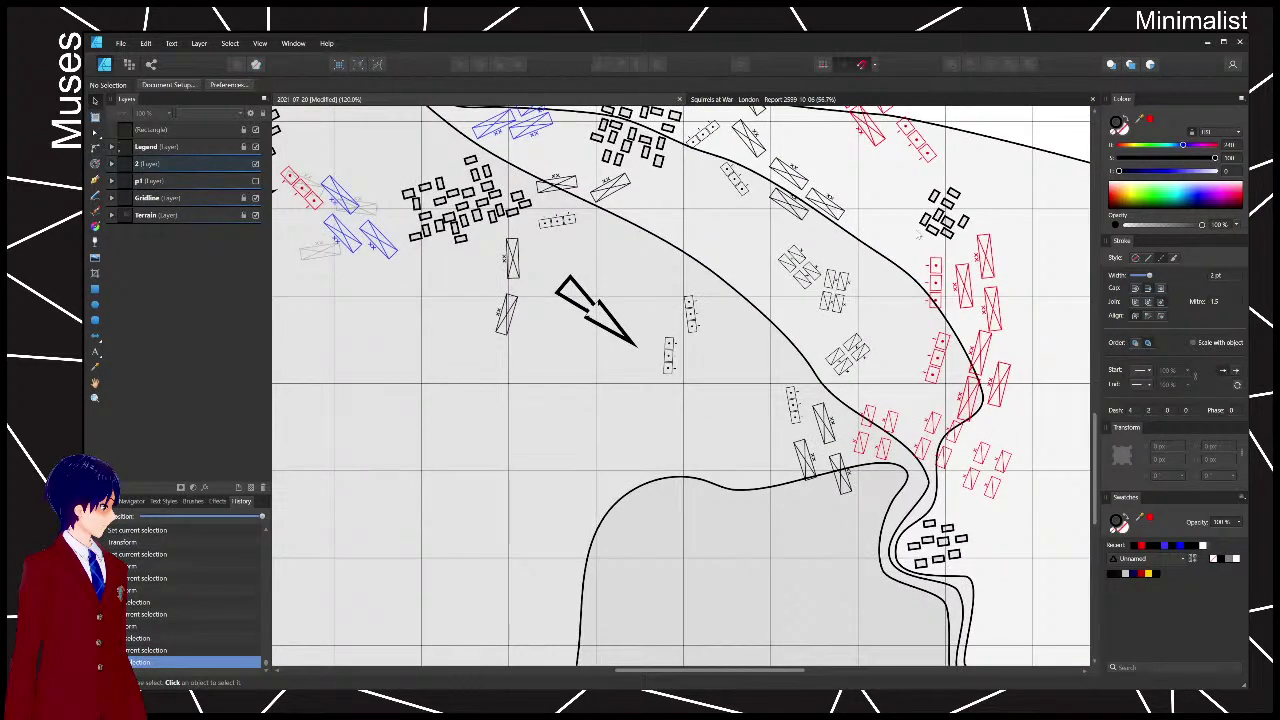
scroll(816, 422, "up", 4)
scroll(816, 422, "left", 3)
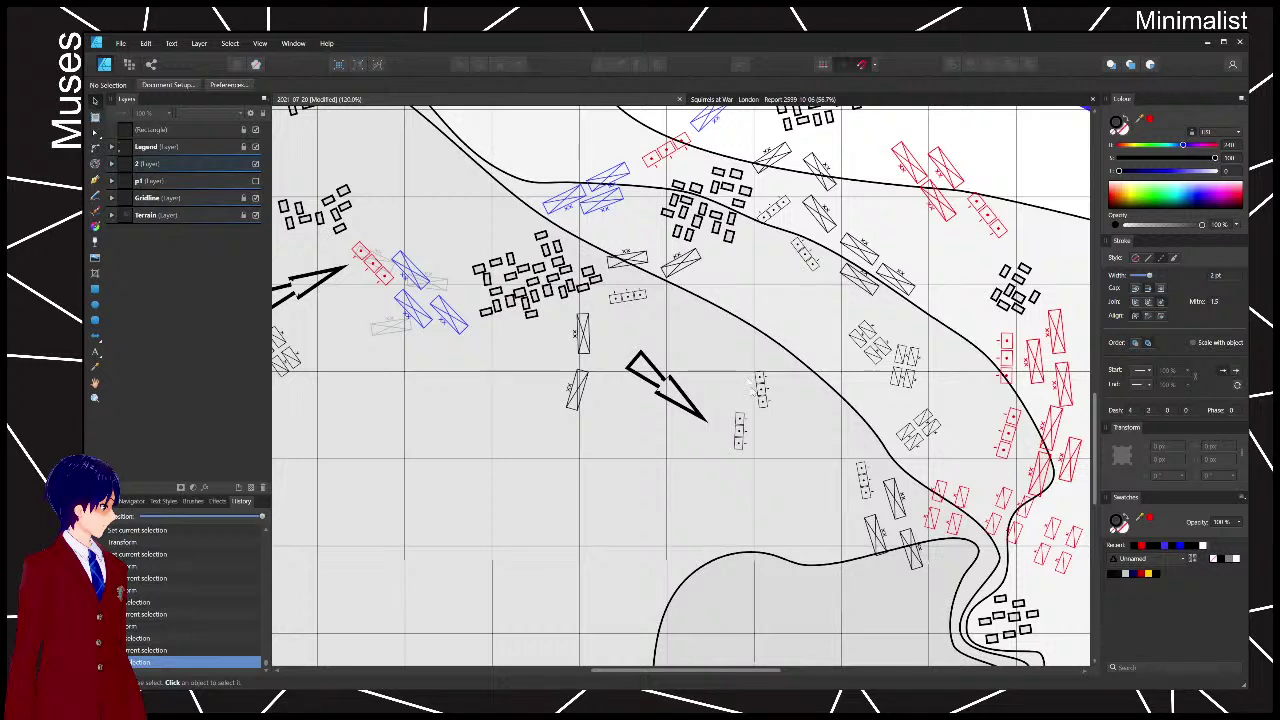
left_click(765, 400)
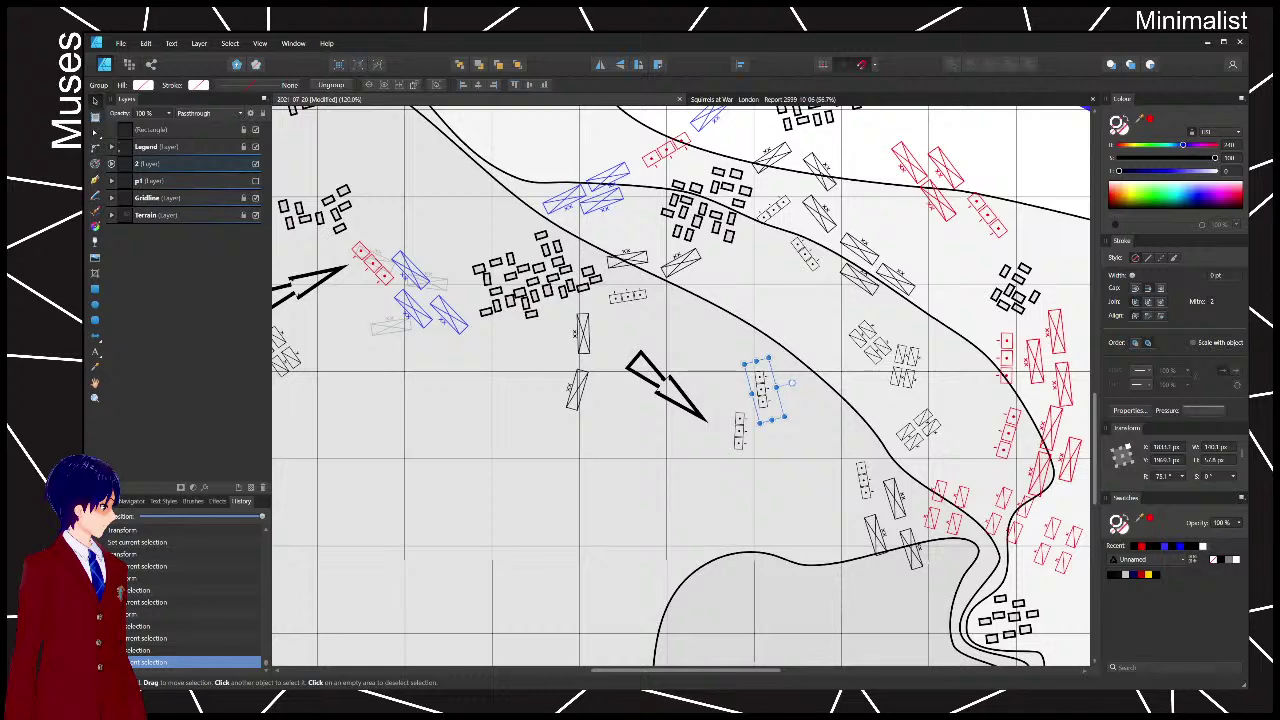
left_click(710, 248)
left_click_drag(708, 234, 660, 264)
left_click(964, 399)
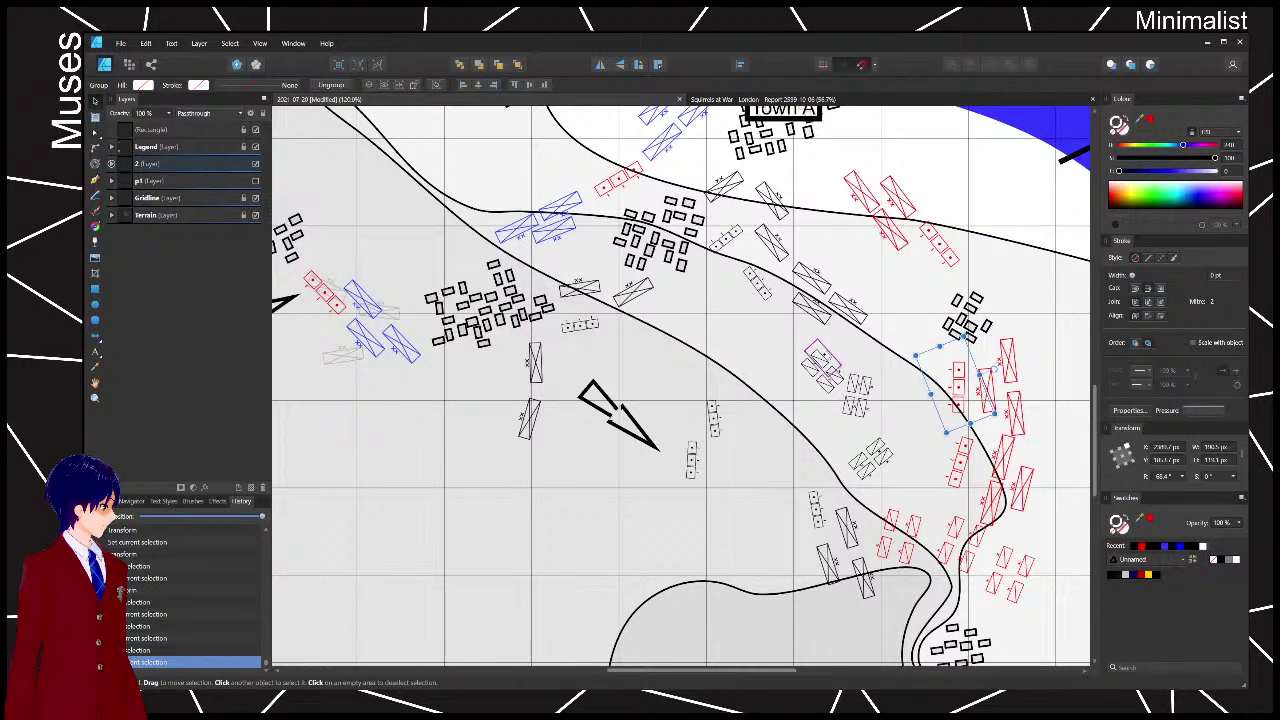
left_click(748, 447)
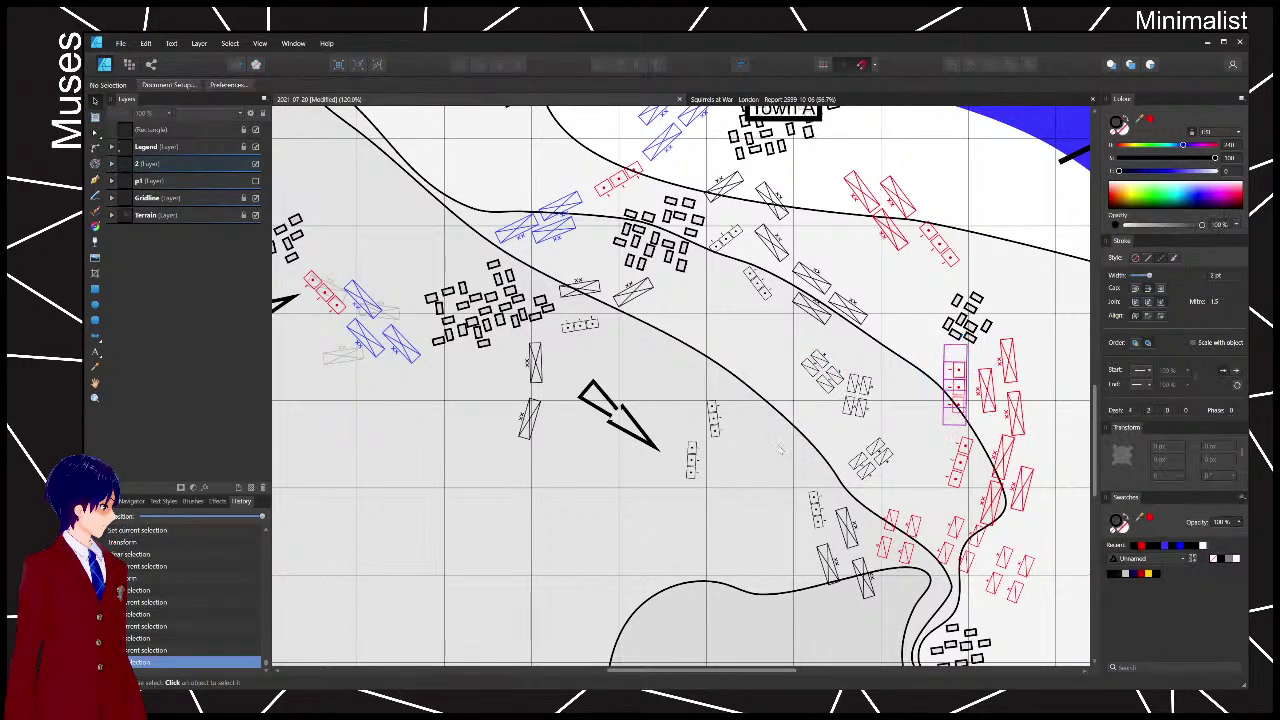
left_click_drag(731, 420, 651, 400)
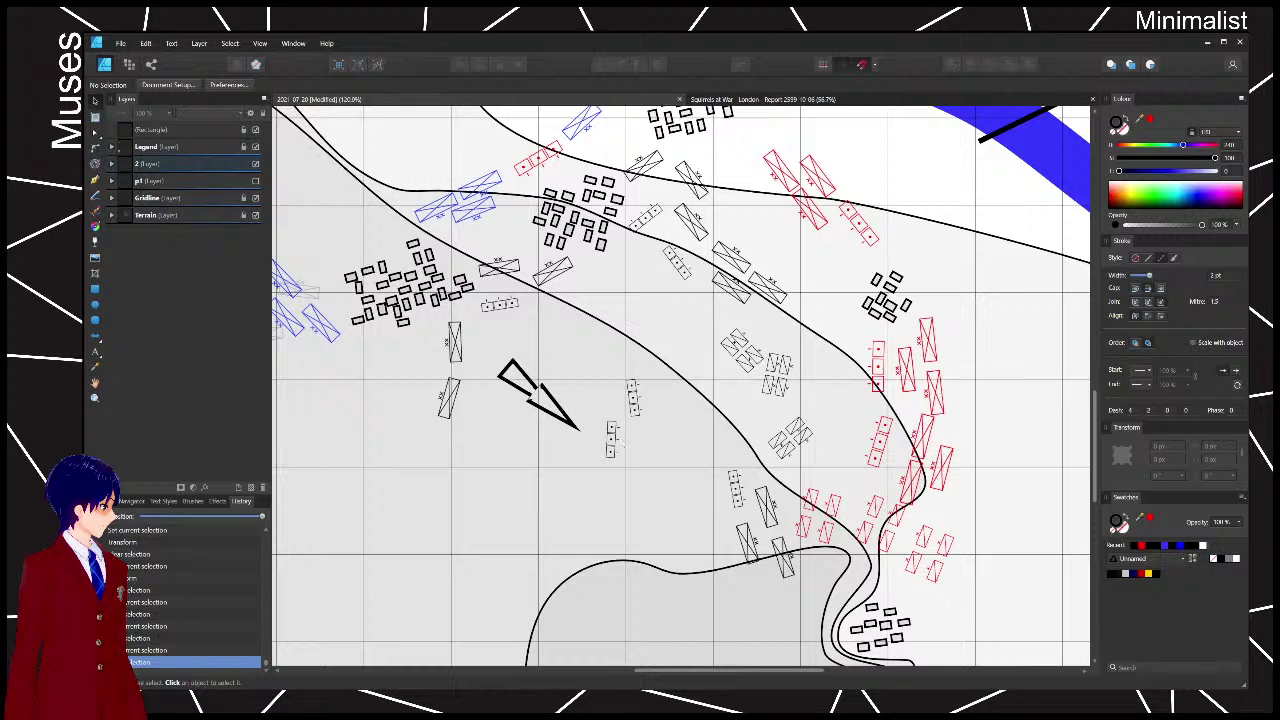
- Duplicate layer 2, rename the copy 3 and hide the original layer 2
left_click(175, 166)
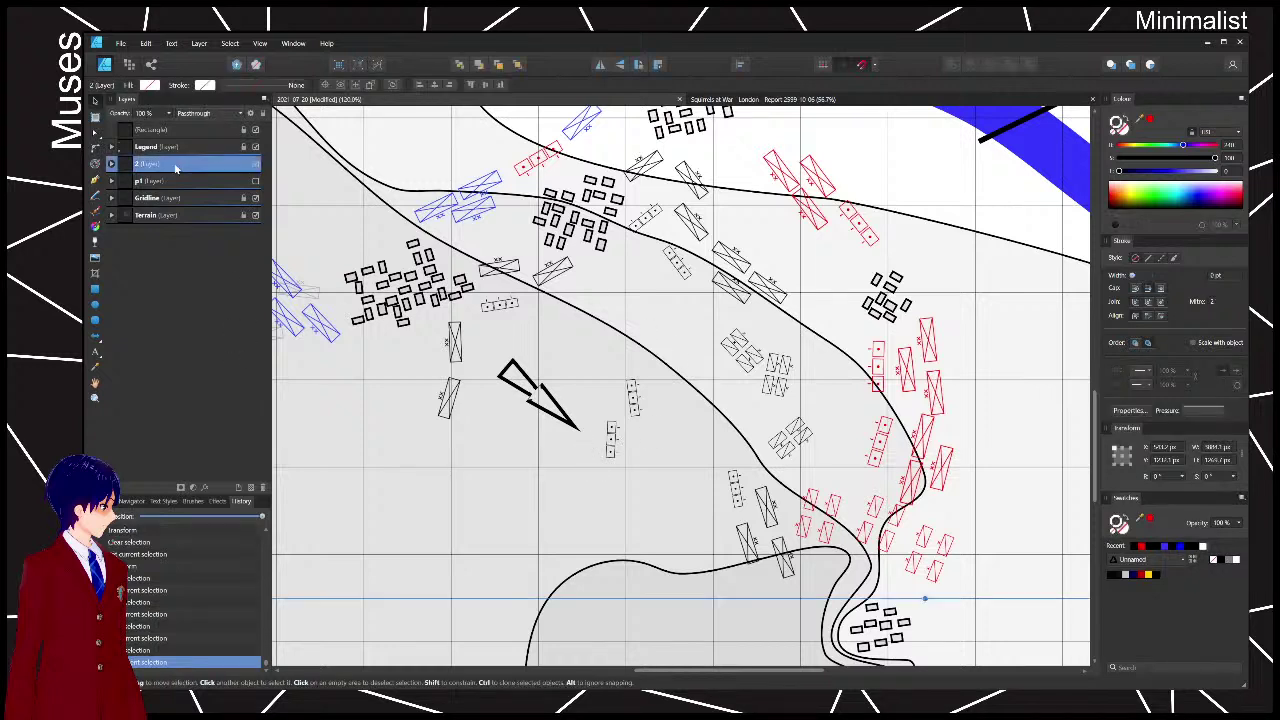
key("ctrl+j")
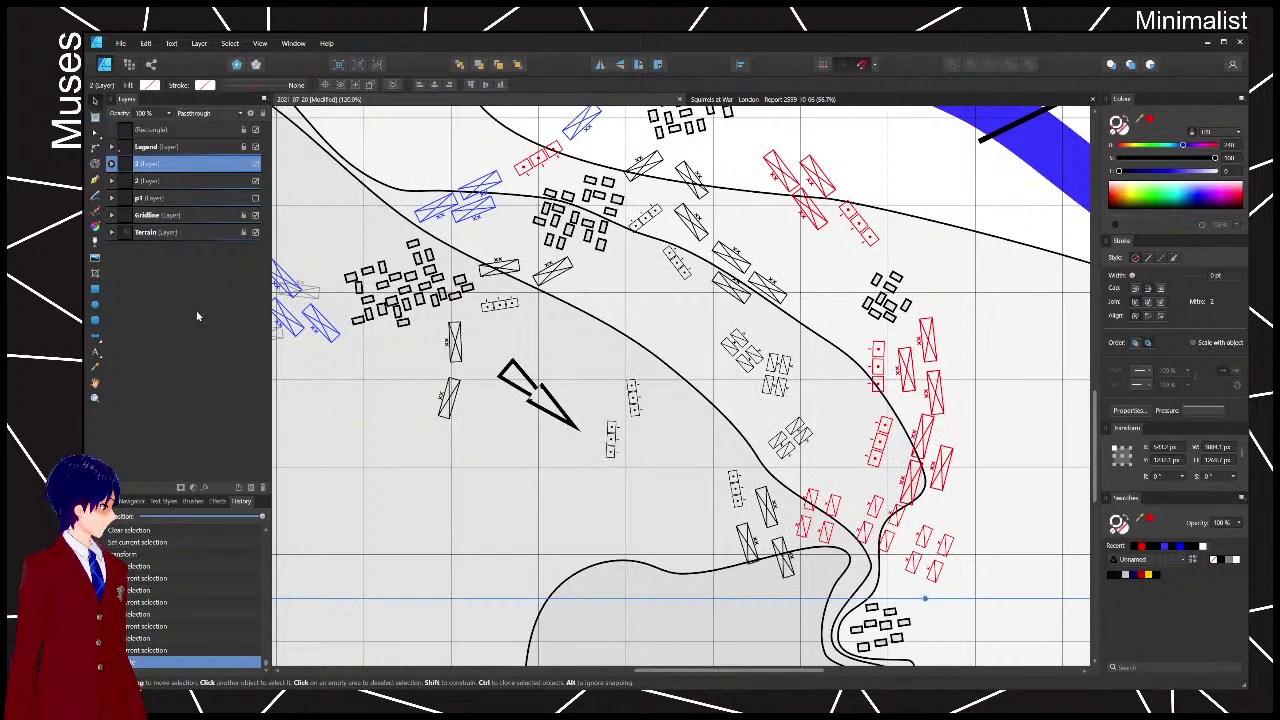
double_click(209, 163)
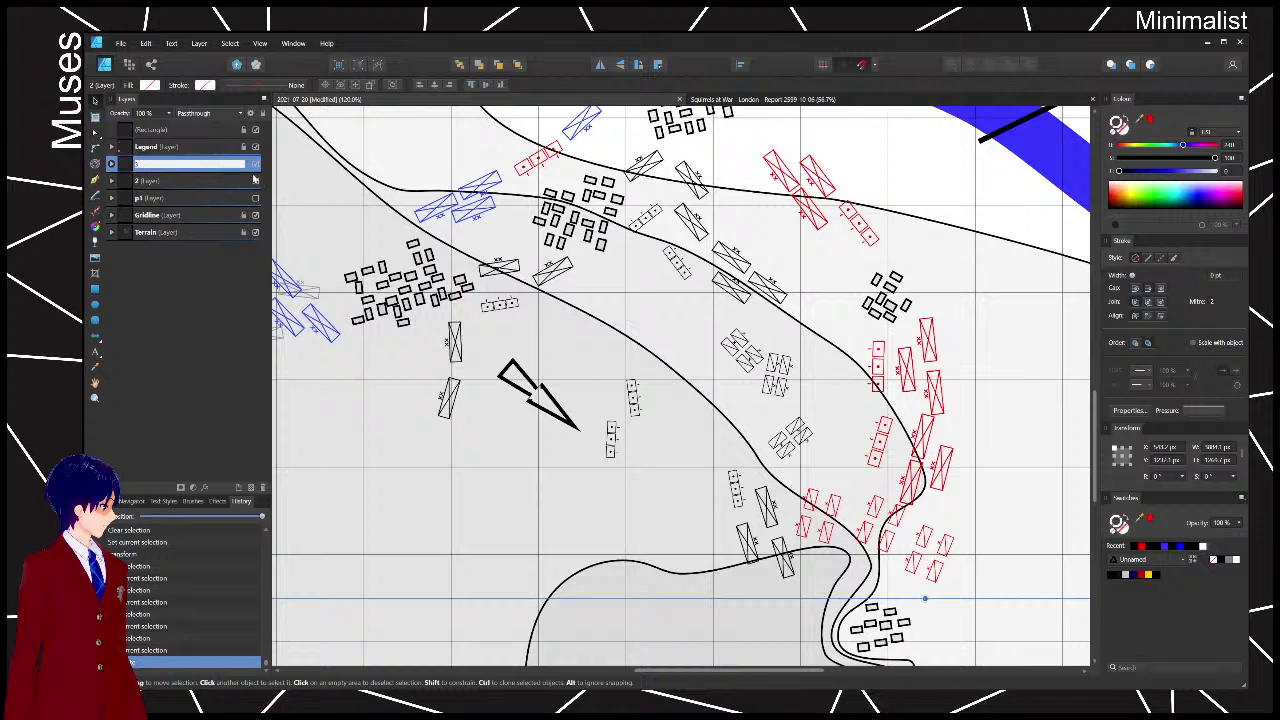
type("3")
key("Return")
left_click(255, 181)
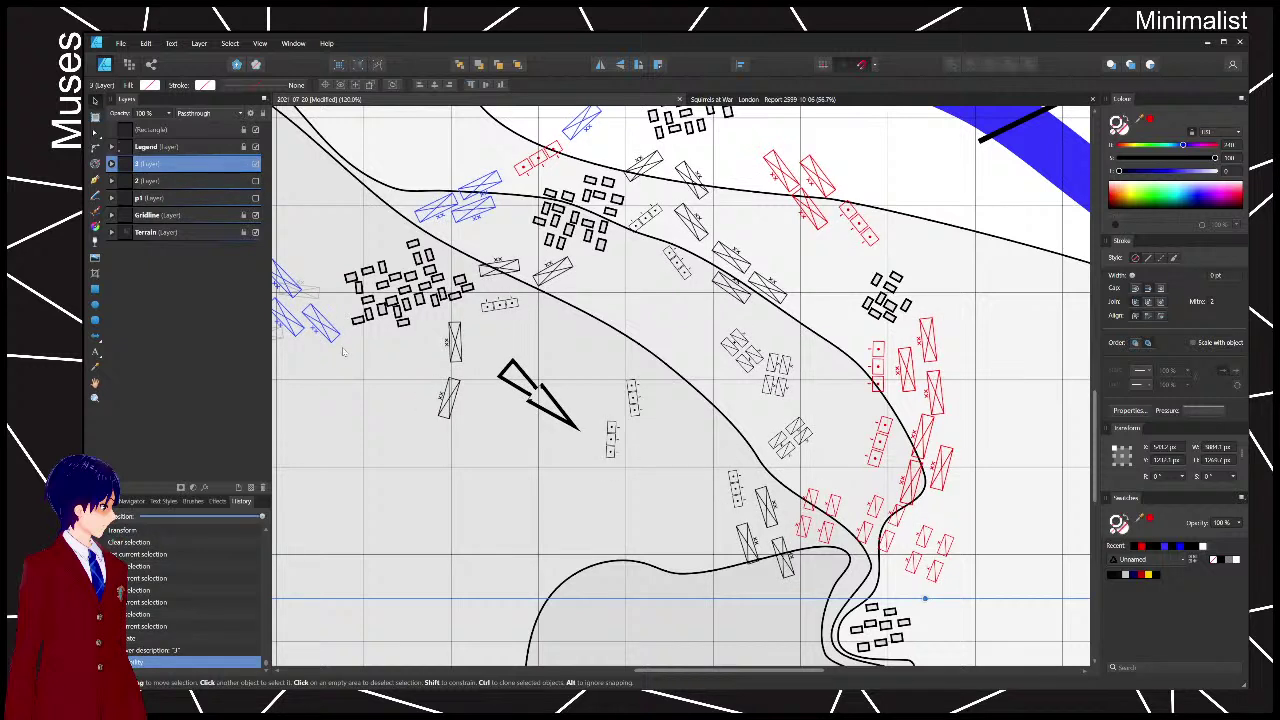
left_click(393, 425)
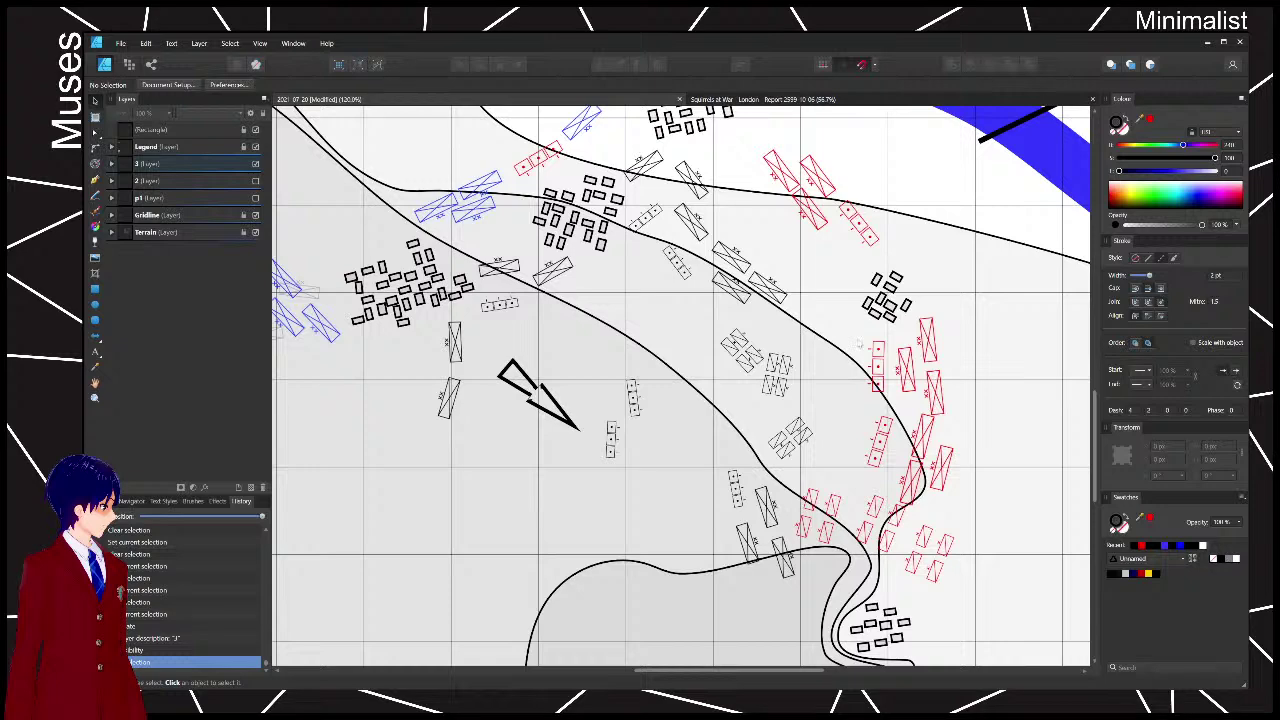
- Move the two black battery groups southeast beside the southeastern black division group, and delete the southeast-pointing arrow
left_click_drag(642, 483, 743, 435)
left_click_drag(667, 287, 780, 452)
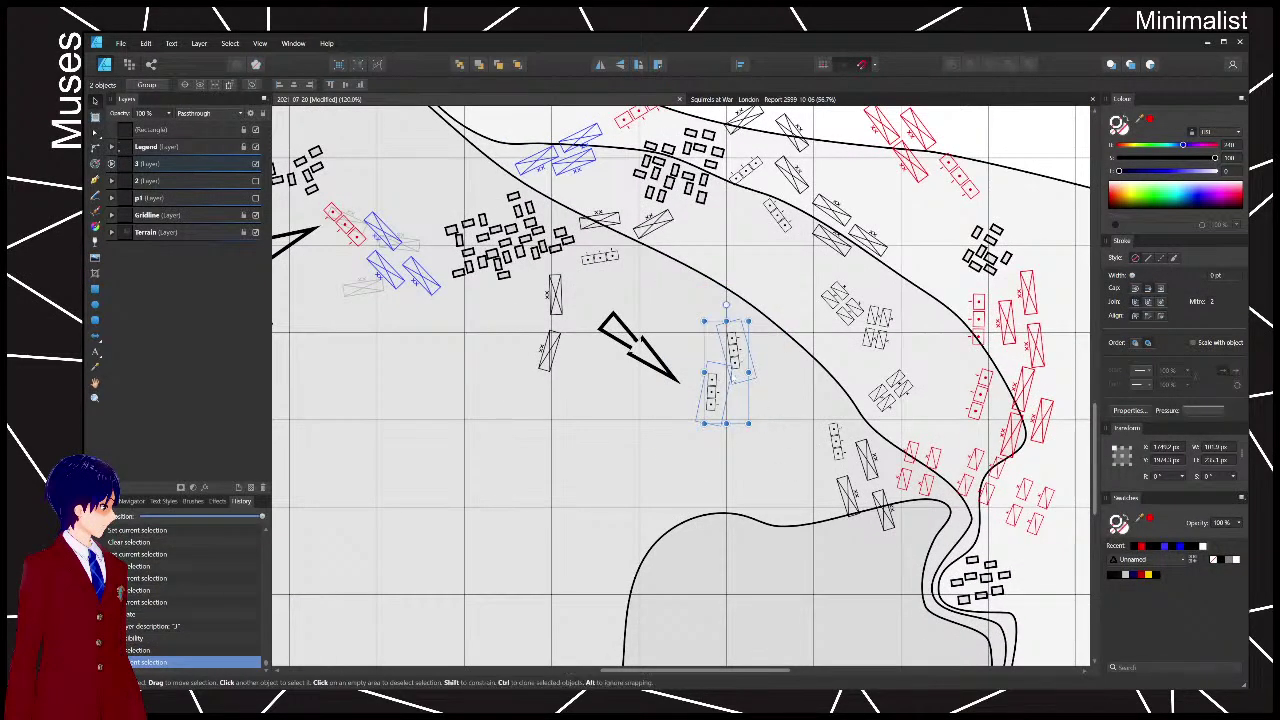
left_click_drag(732, 372, 802, 420)
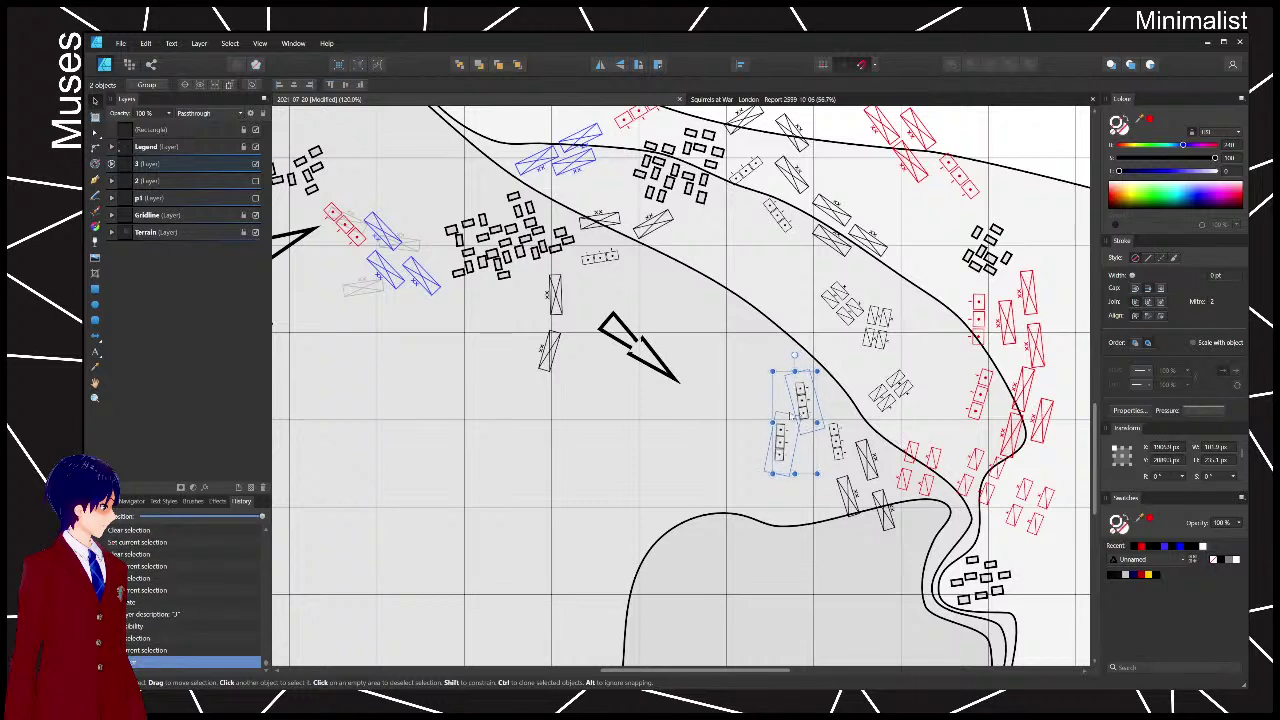
left_click(636, 350)
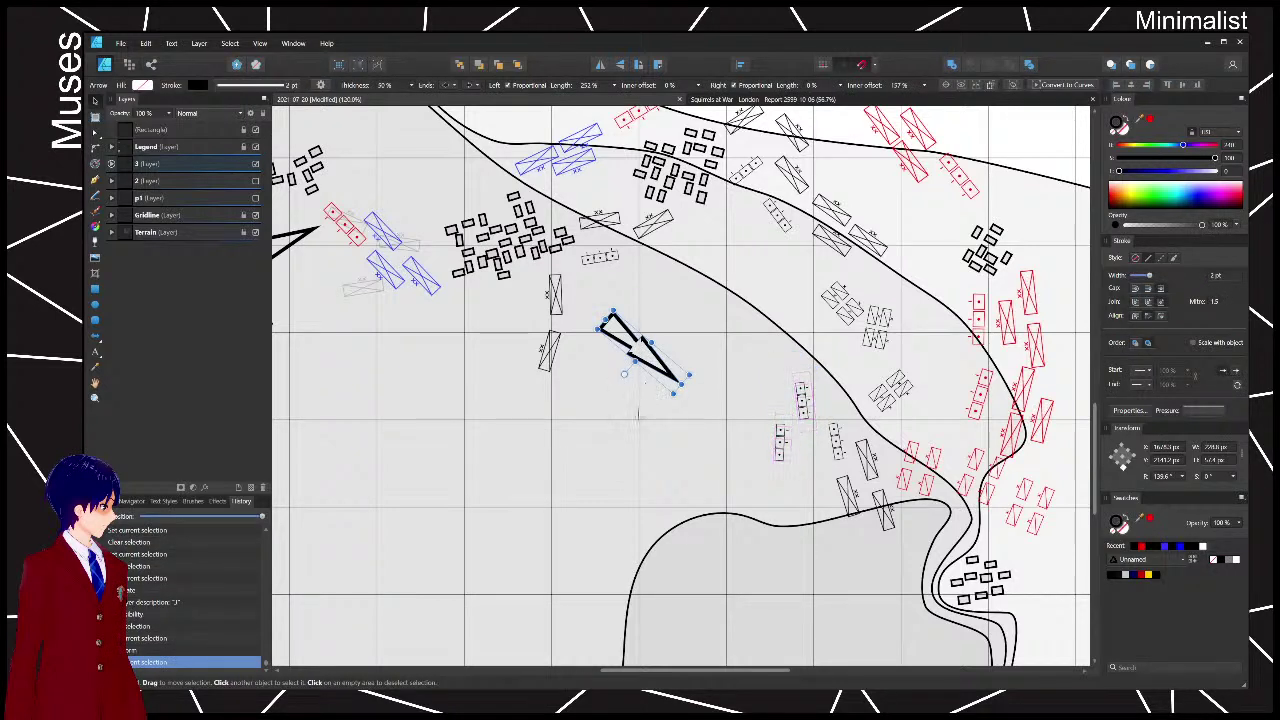
key("Delete")
- Position the two moved battery groups individually, closely north and west of the battery group beside the southeastern black divisions
left_click(808, 408)
left_click_drag(807, 407, 829, 405)
left_click(890, 392)
left_click(781, 442)
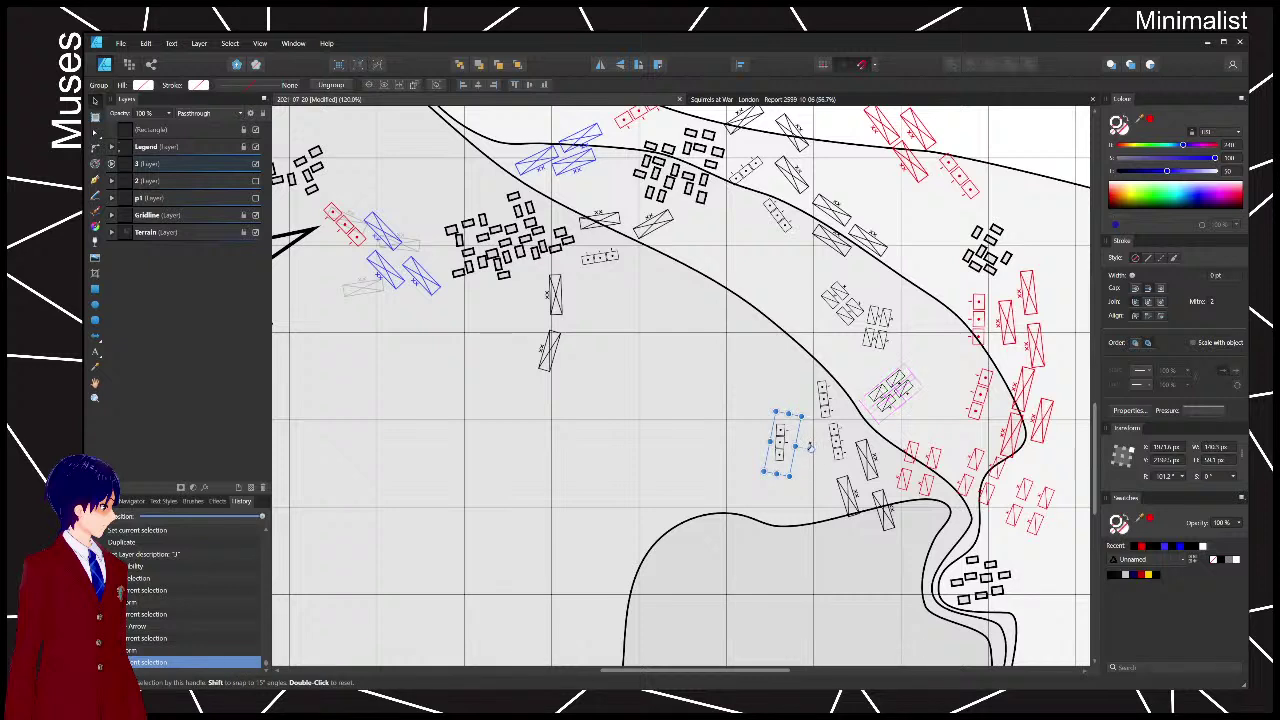
left_click_drag(808, 447, 816, 440)
- Bring the black four-unit clusters between the contour lines together into a continuous line running down to the southern contour
left_click_drag(891, 393, 877, 341)
left_click_drag(850, 300, 856, 295)
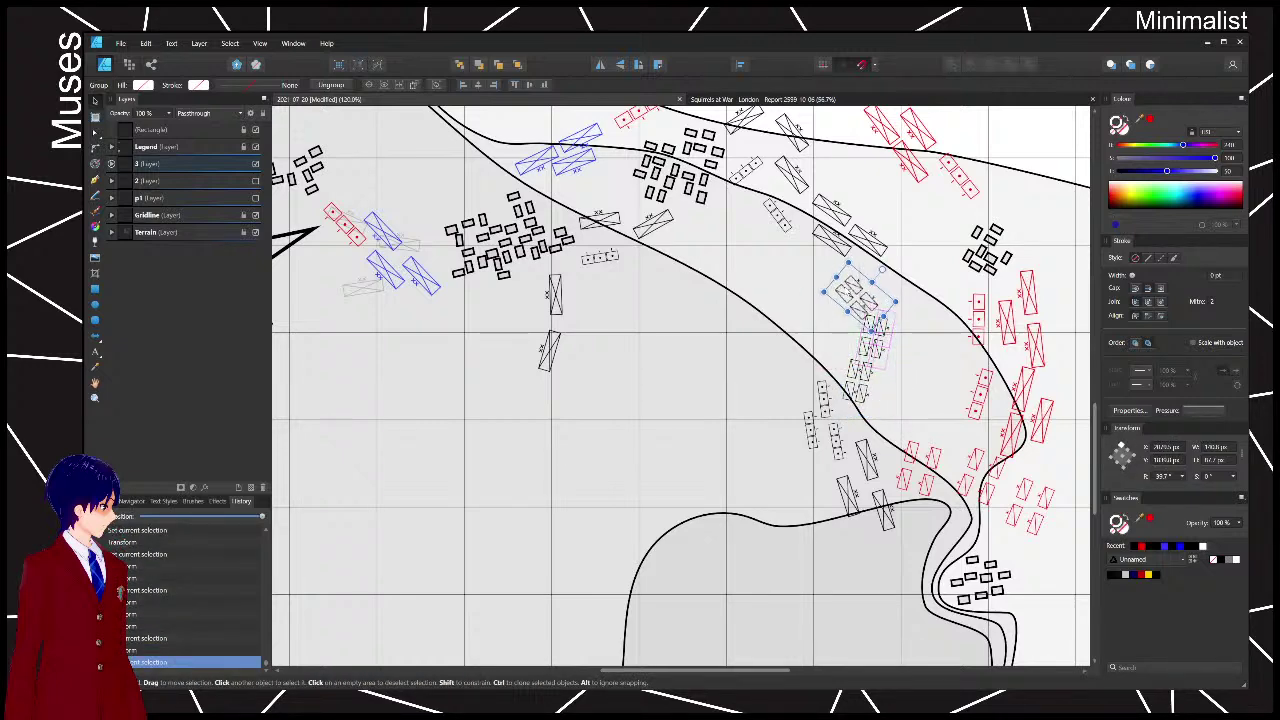
left_click(780, 317)
- Move the two black battery groups east of the town southwest of Town A to south of the contour line and realign them
left_click_drag(746, 193, 812, 311)
left_click_drag(773, 224, 905, 282)
mouse_move(795, 298)
left_mouse_down()
mouse_move(762, 360)
mouse_move(783, 333)
mouse_move(775, 297)
left_mouse_up()
left_click_drag(763, 362, 840, 372)
- Move the three black divisions south of Town A onto the contour line east of the neighbouring town and rotate them to follow it
left_click(835, 349)
left_click(850, 334)
mouse_move(860, 291)
left_mouse_down()
mouse_move(841, 311)
mouse_move(849, 291)
mouse_move(836, 289)
left_mouse_up()
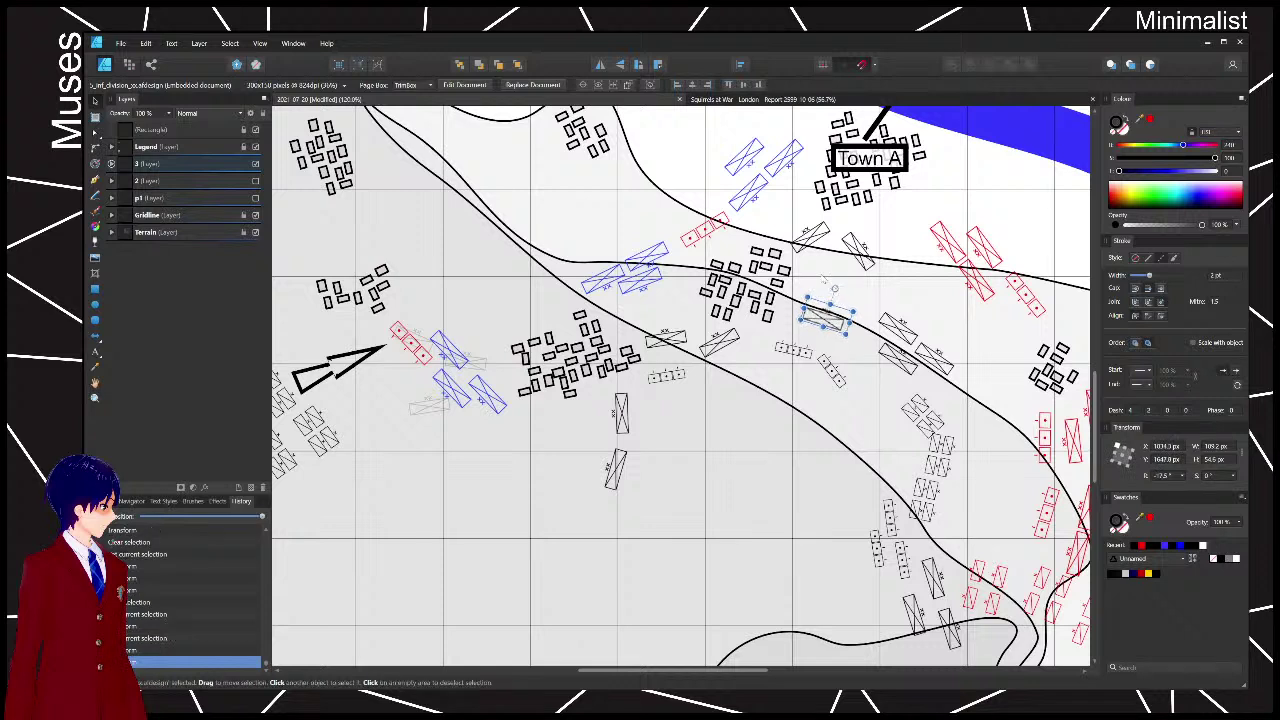
left_click_drag(811, 240, 871, 277)
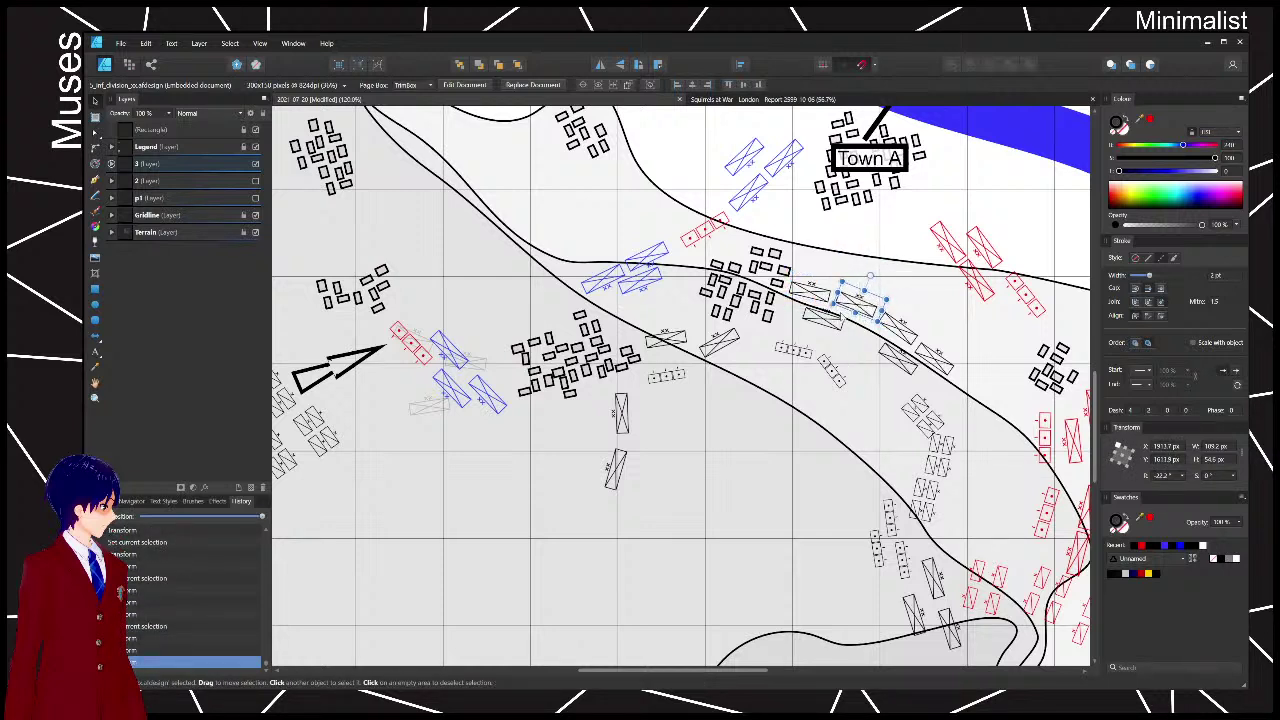
- Group the three black divisions on the contour line just east of the town southwest of Town A
left_click(827, 317, "shift")
left_click(810, 293, "shift")
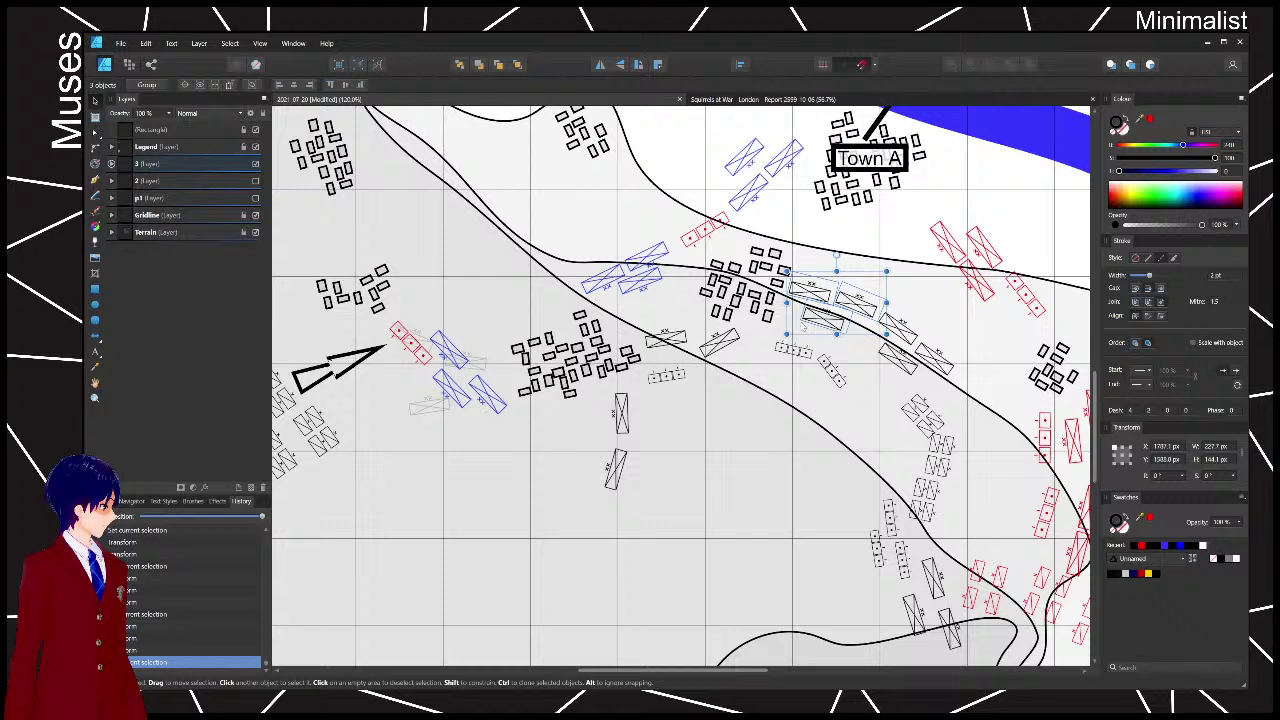
key("ctrl+g")
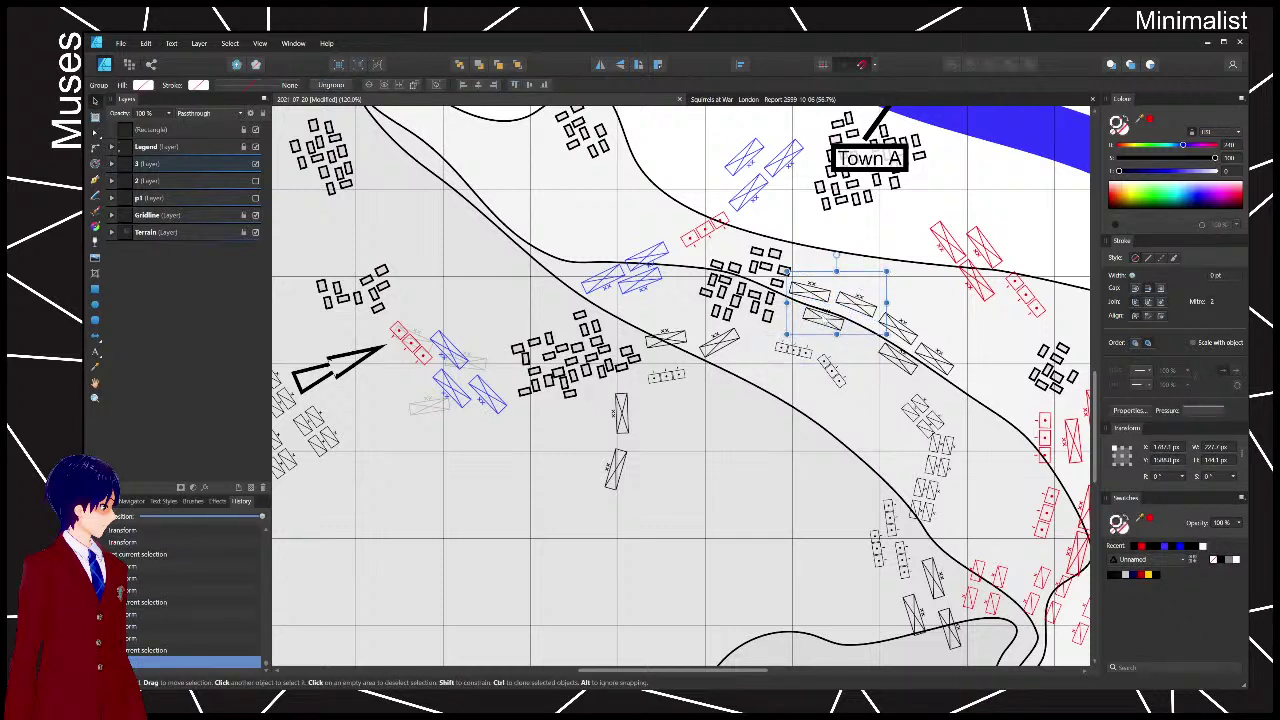
- Realign the black divisions and batteries southeast of the town below Town A, pulling the eastern division group back inside the contour line
left_click_drag(824, 318, 828, 311)
left_click_drag(794, 350, 809, 339)
left_click_drag(832, 371, 872, 381)
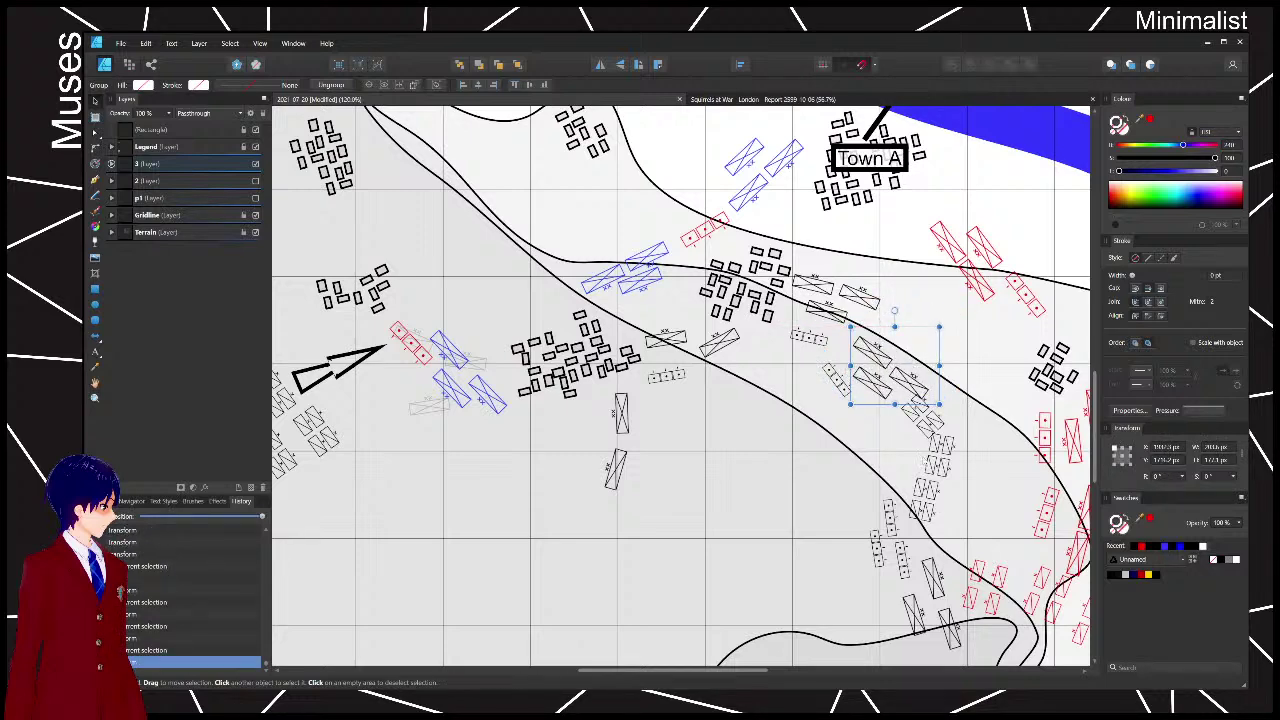
- Move the three blue divisions west of Town A onto the contour line south of it, and shift the three red divisions to their southeast southward
left_click_drag(975, 469, 750, 384)
left_click_drag(675, 165, 730, 304)
left_click_drag(683, 238, 713, 254)
left_click_drag(728, 305, 762, 321)
left_click_drag(881, 340, 886, 406)
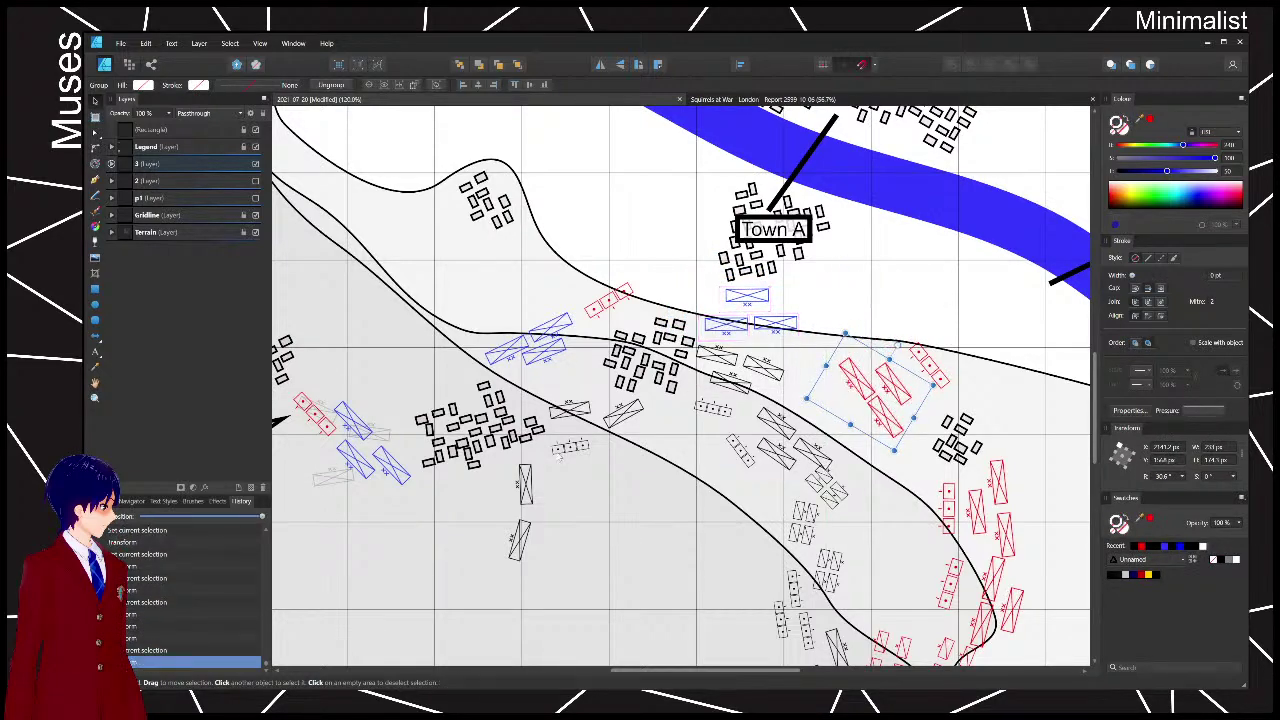
- Shift the three blue divisions between the two towns southeast and place the red battery group close behind them
left_click_drag(749, 496, 710, 357)
scroll(738, 386, "down", 1)
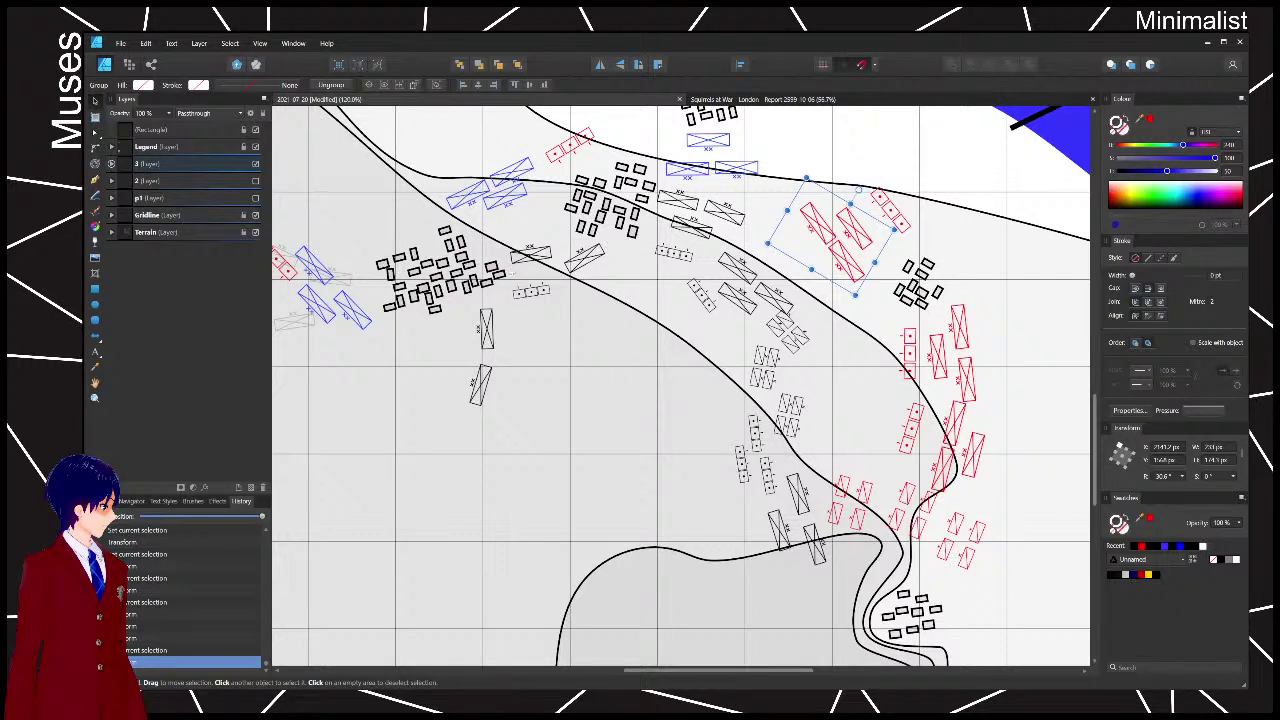
left_click_drag(503, 214, 525, 234)
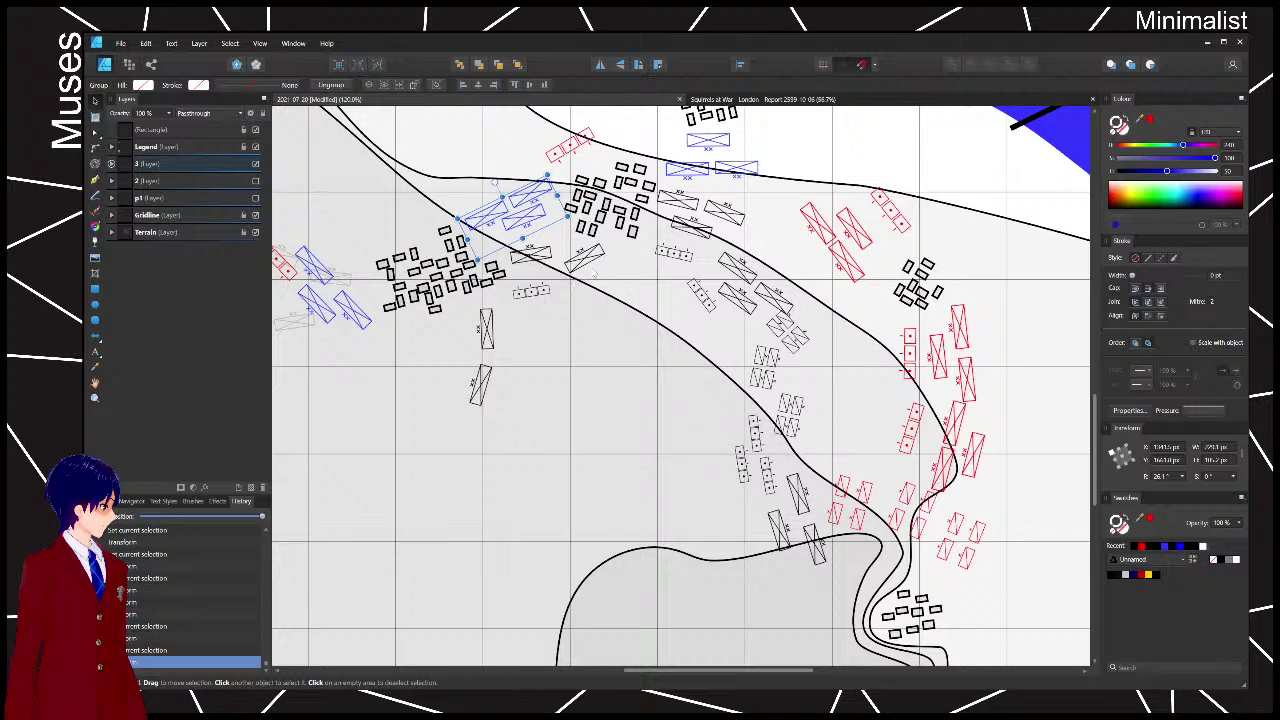
left_click(622, 292)
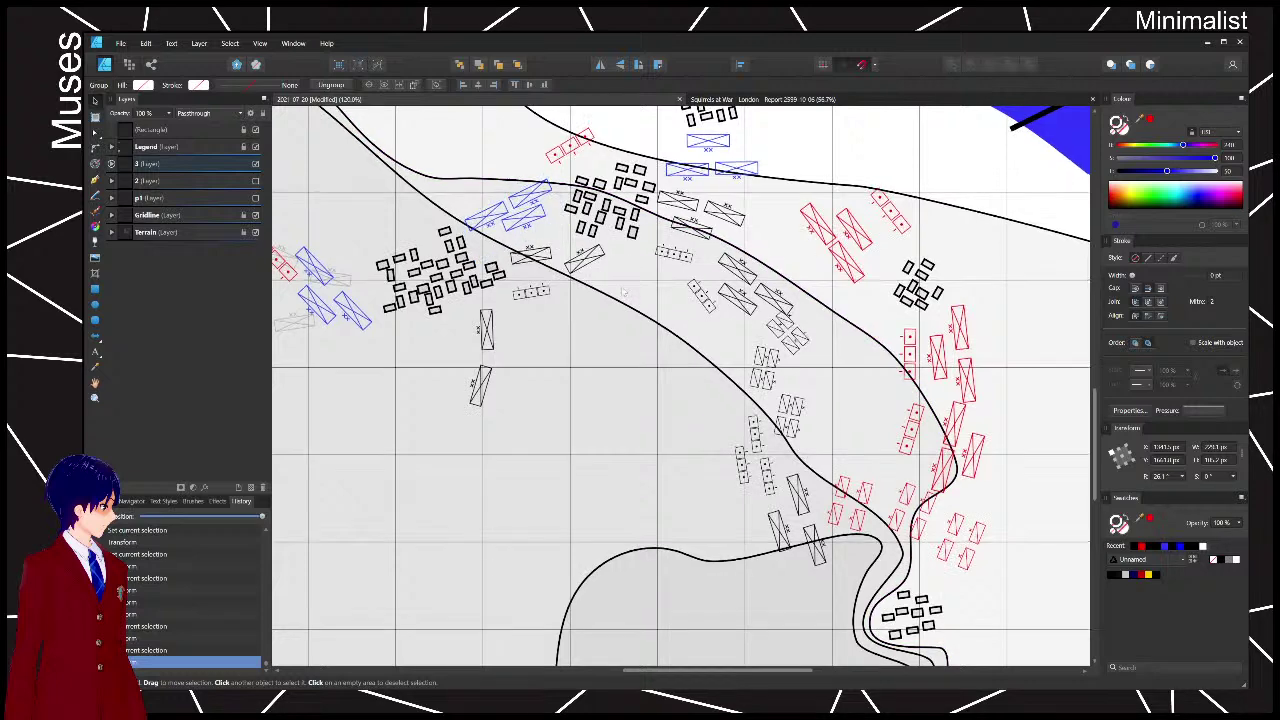
left_click_drag(622, 292, 629, 384)
left_click_drag(594, 229, 455, 263)
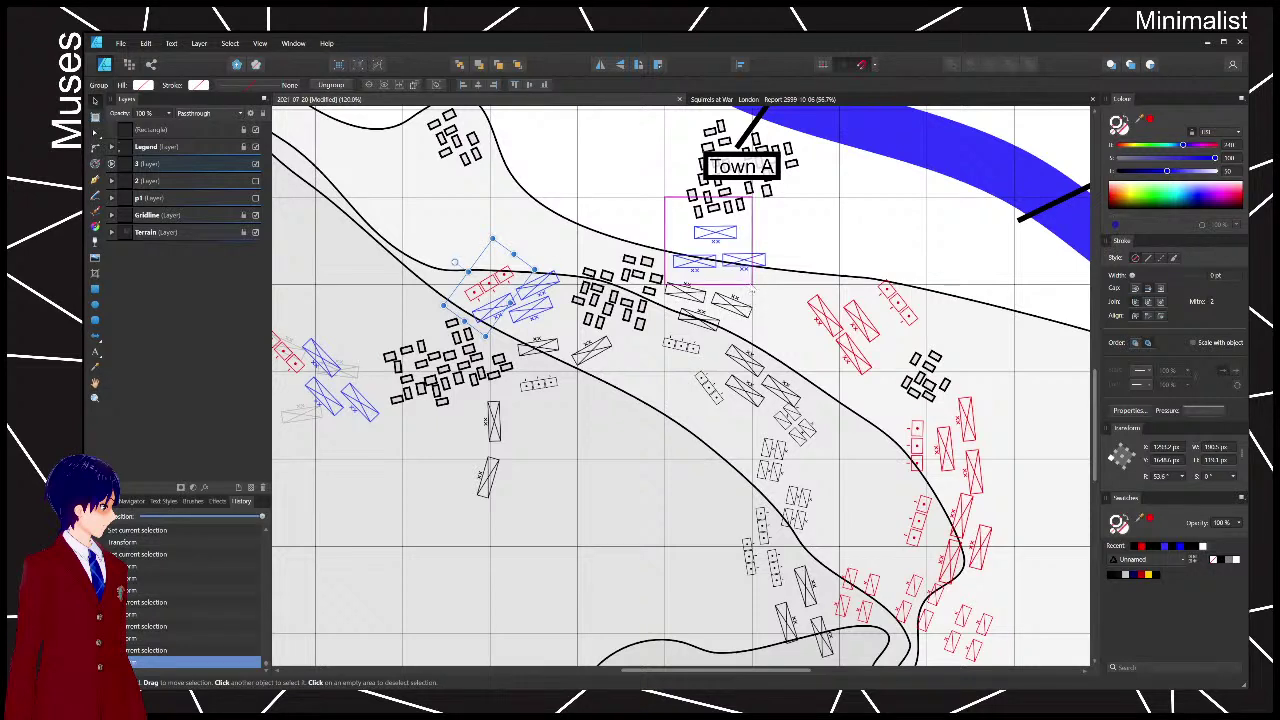
- Place the eastern red battery group just north of the three red divisions southeast of Town A, and rotate the northernmost black four-unit cluster
left_click_drag(890, 297, 819, 284)
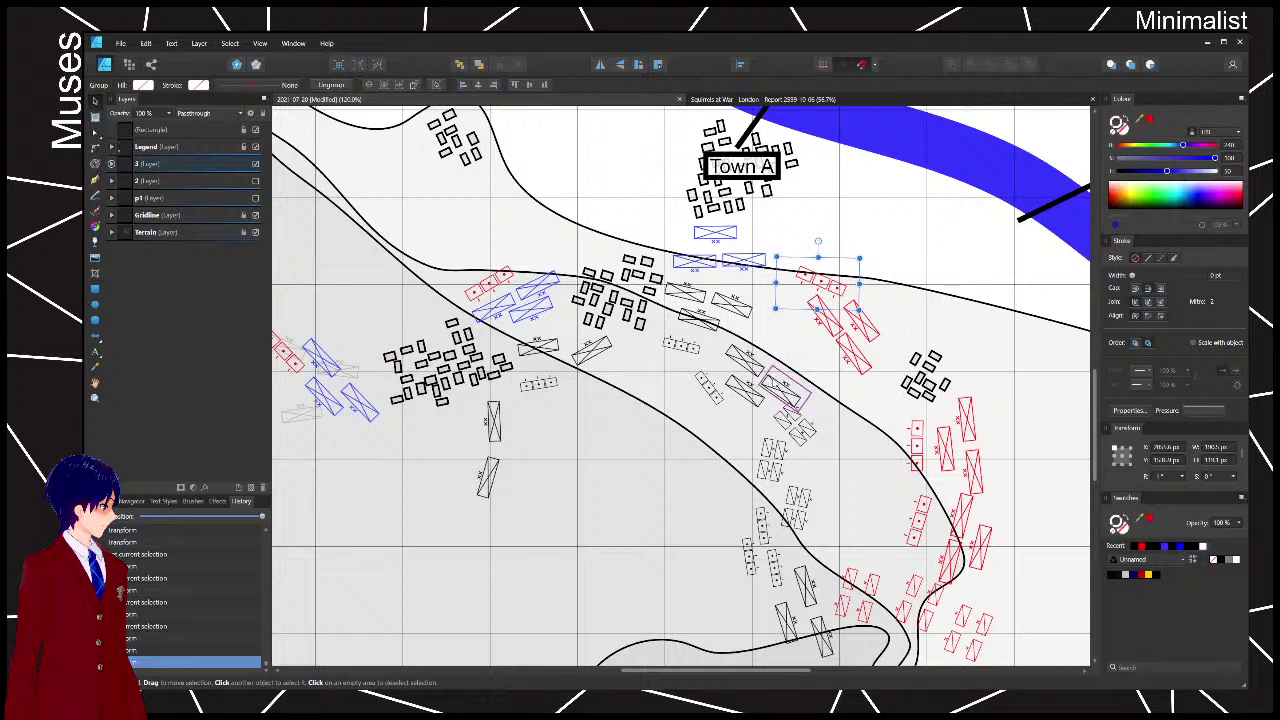
left_click(800, 430)
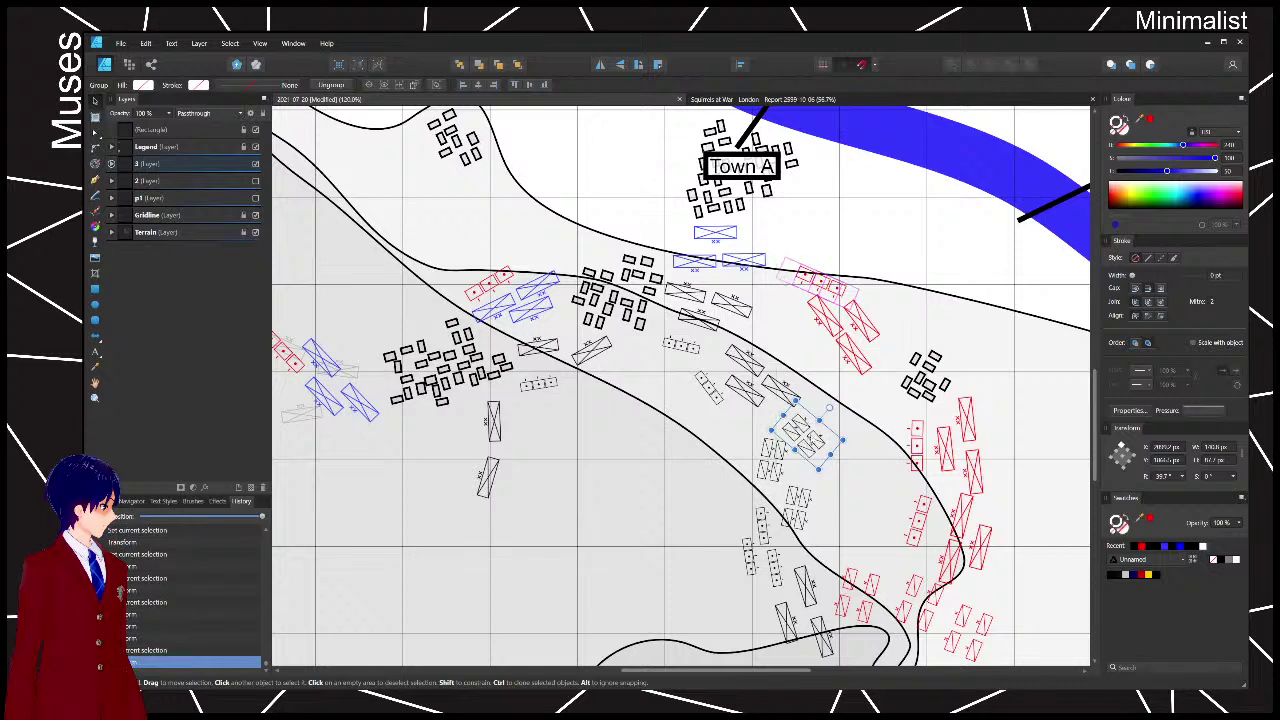
left_click_drag(800, 401, 838, 416)
left_click(880, 439)
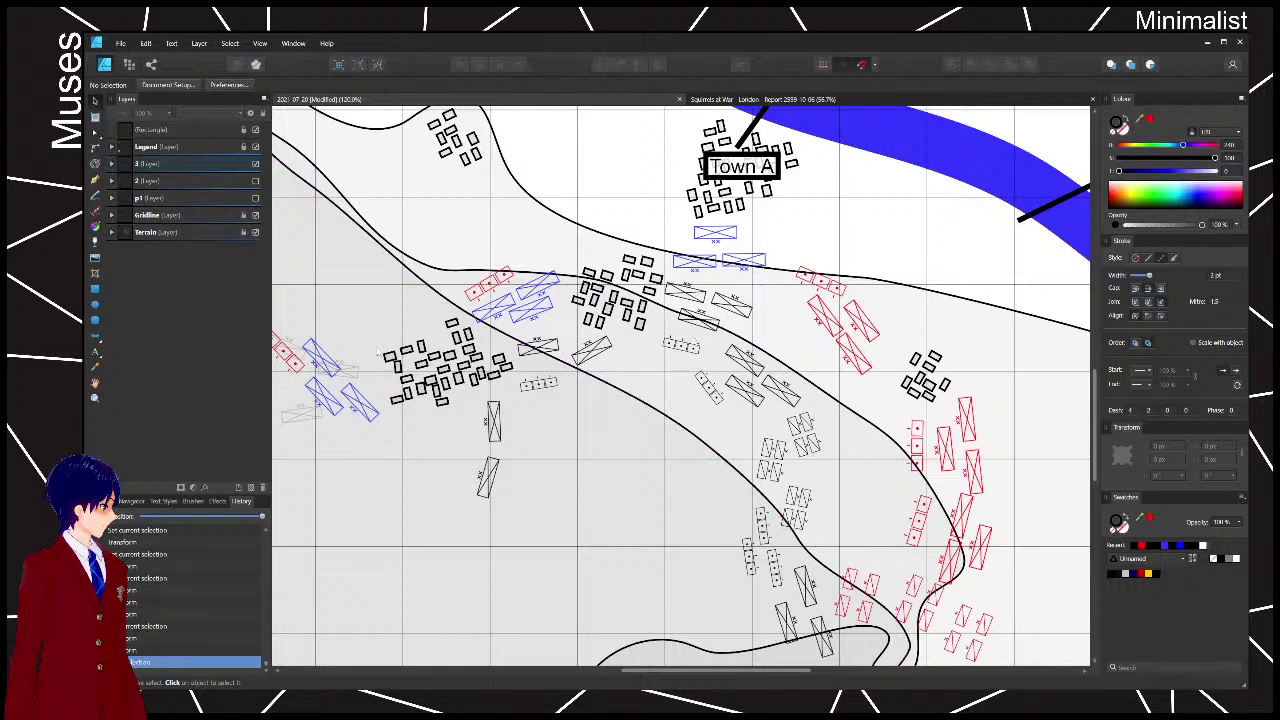
- Slightly rotate the black battery group southeast of the town below Town A and straighten the red battery group on the eastern contour line
left_click_drag(695, 350, 692, 353)
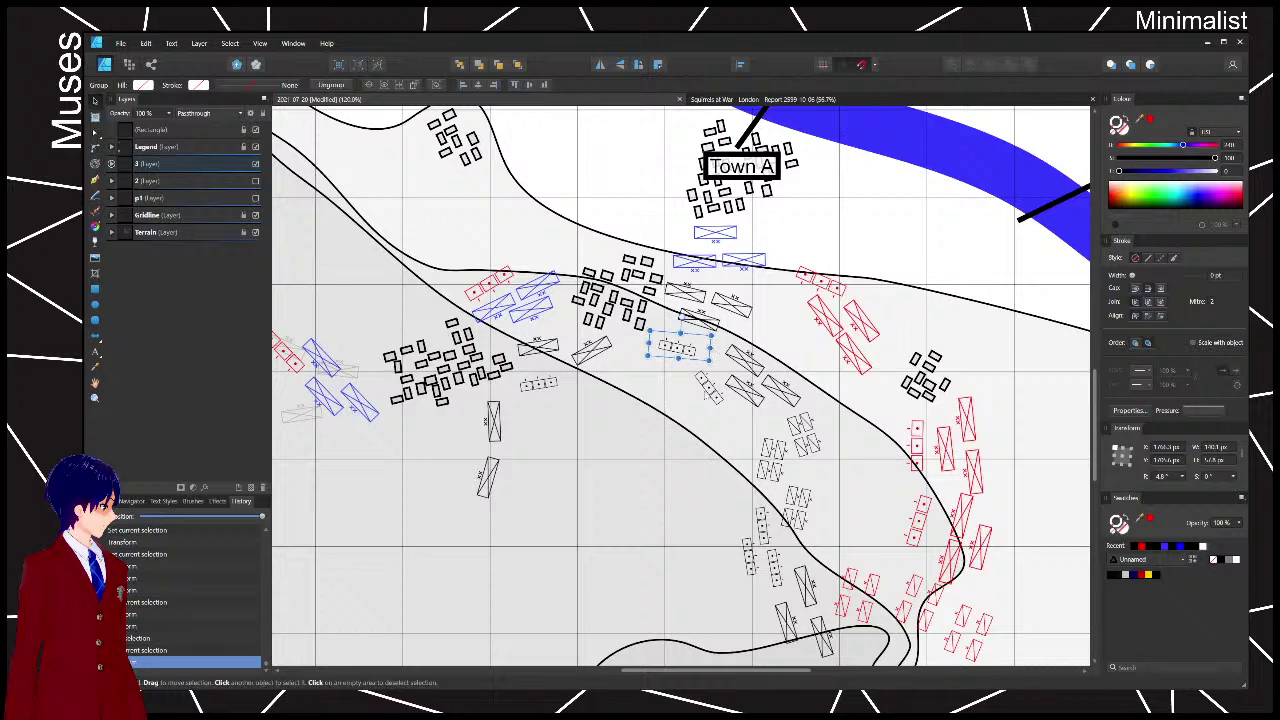
left_click_drag(725, 580, 688, 486)
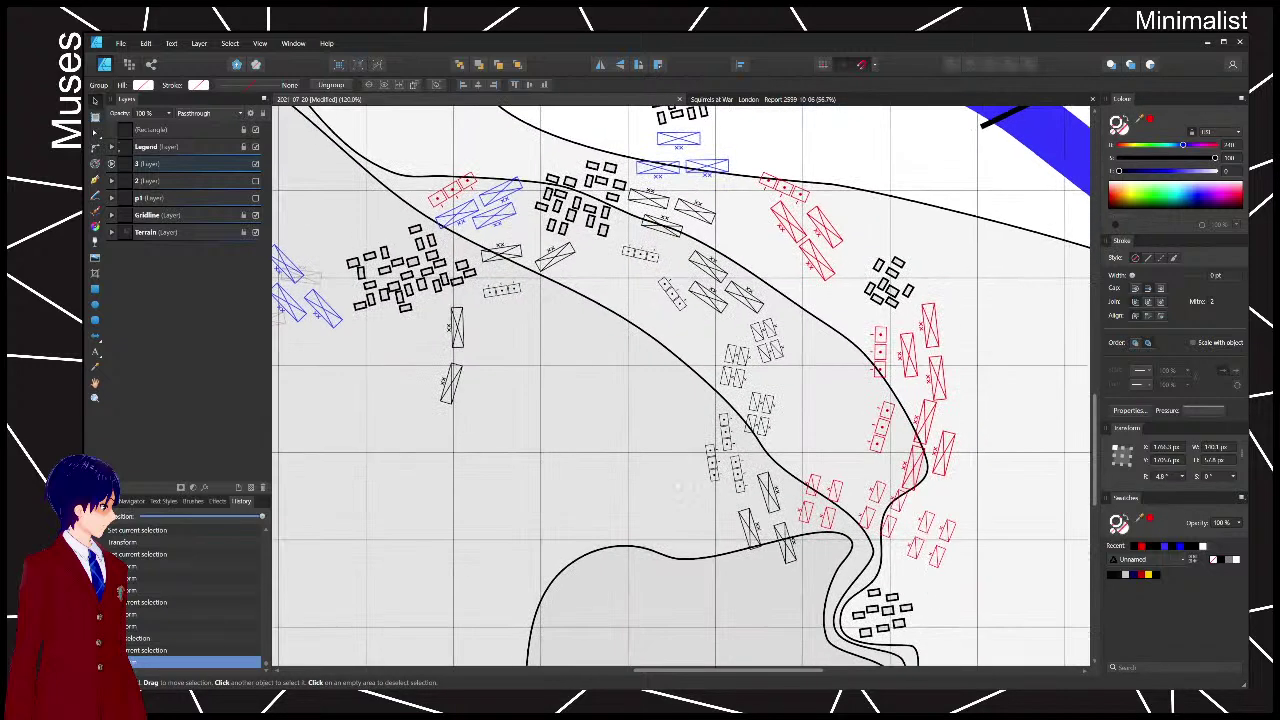
left_click(890, 418)
mouse_move(918, 420)
left_mouse_down()
mouse_move(854, 435)
mouse_move(899, 435)
left_mouse_up()
- Adjust the rotation of the northernmost black four-unit cluster and the black battery groups behind the line so they face the red units
left_click(714, 487)
left_click(738, 476)
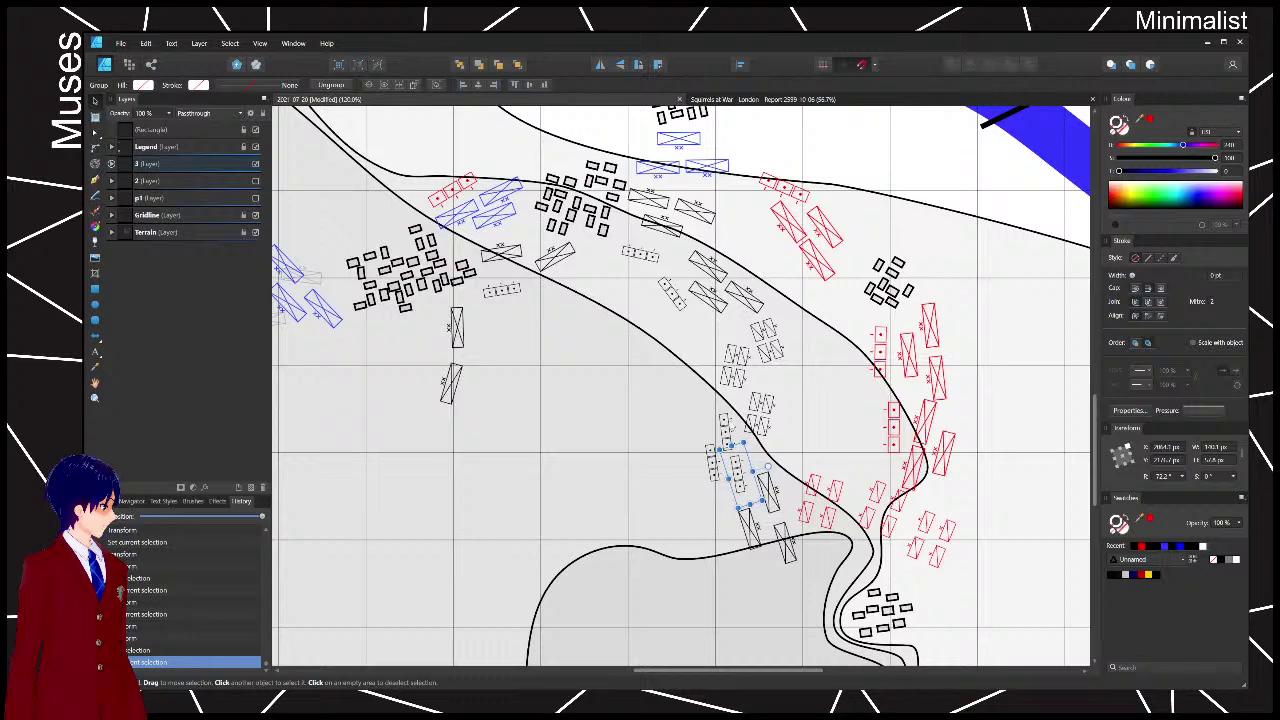
scroll(610, 360, "down", 3)
scroll(700, 370, "up", 3)
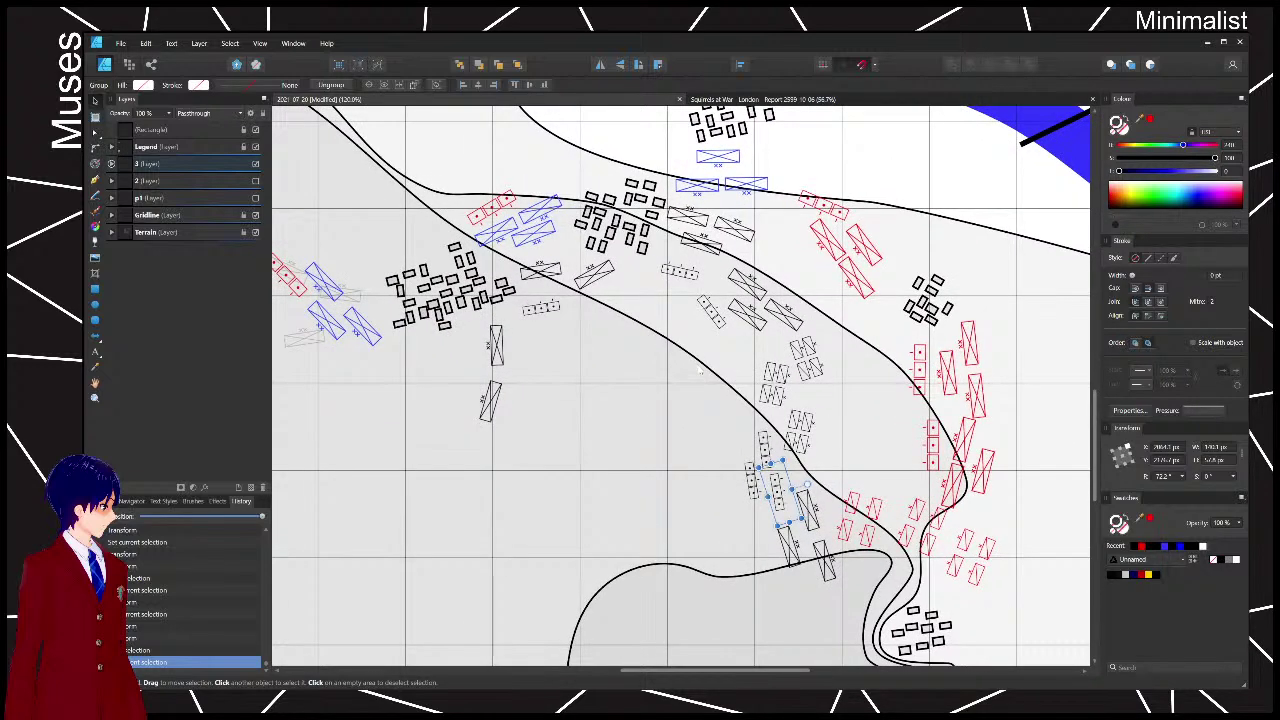
left_click(812, 374)
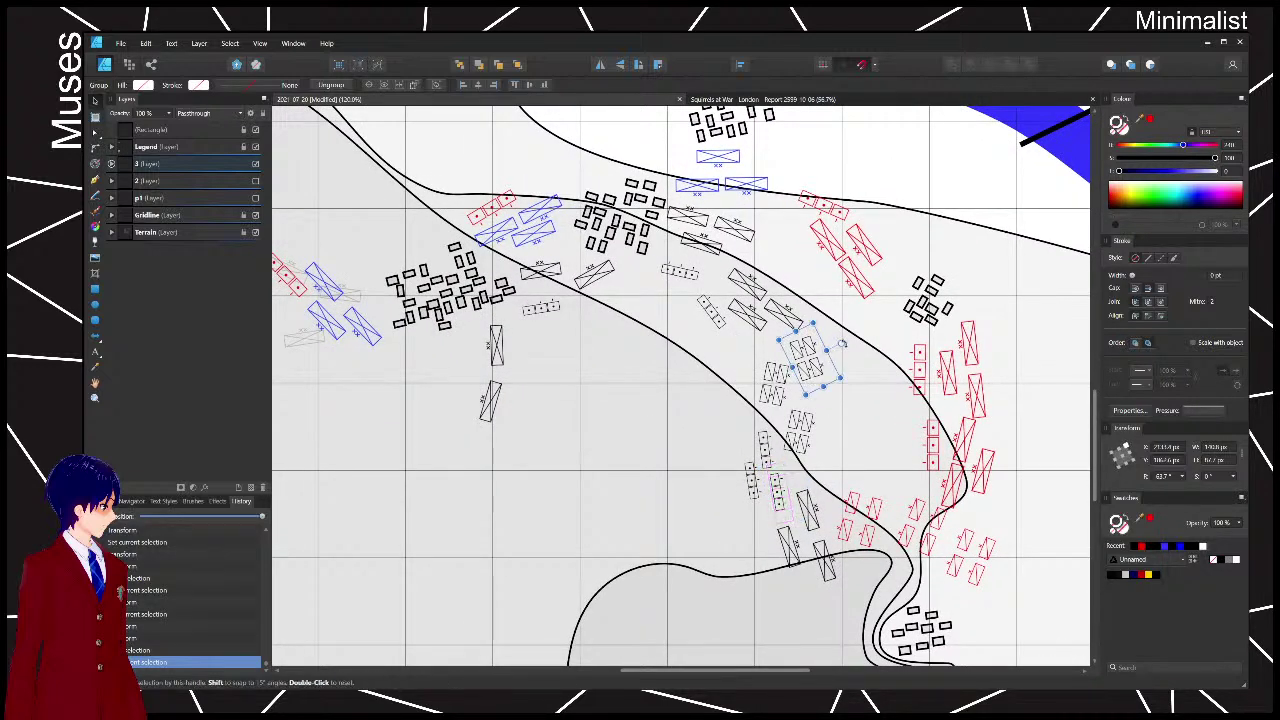
left_click_drag(842, 347, 845, 347)
left_click(944, 370)
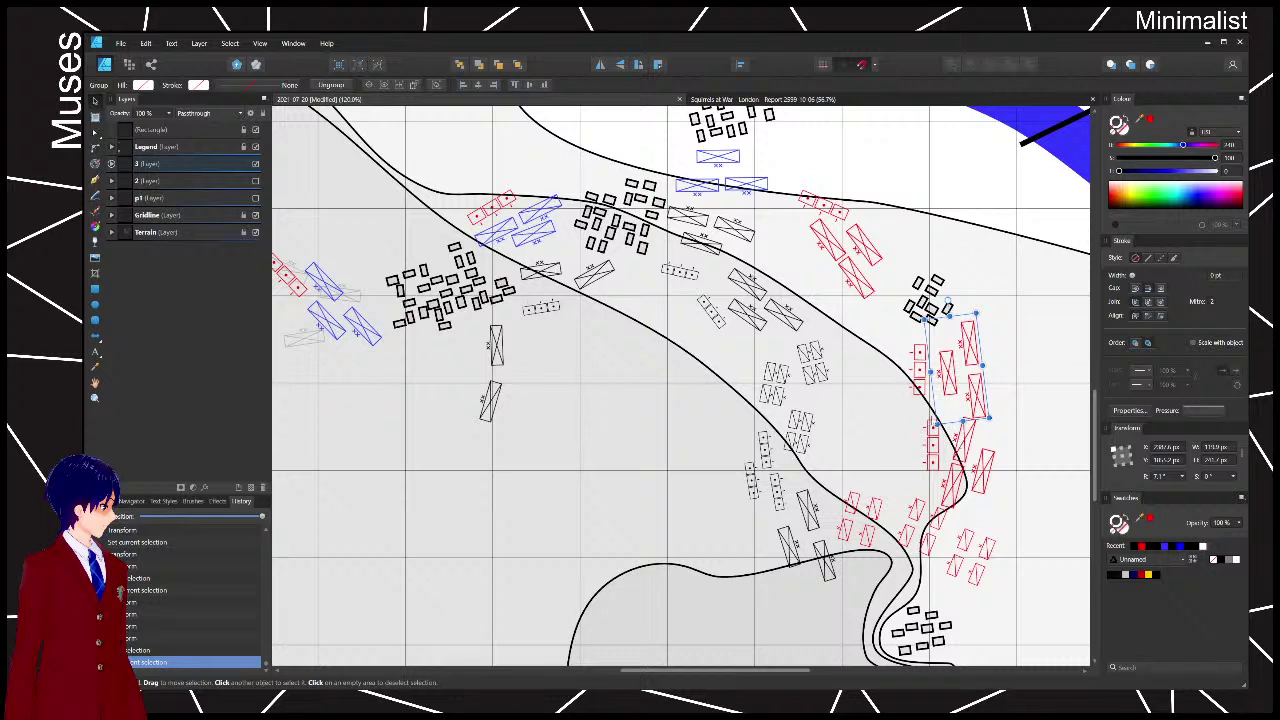
left_click(746, 476)
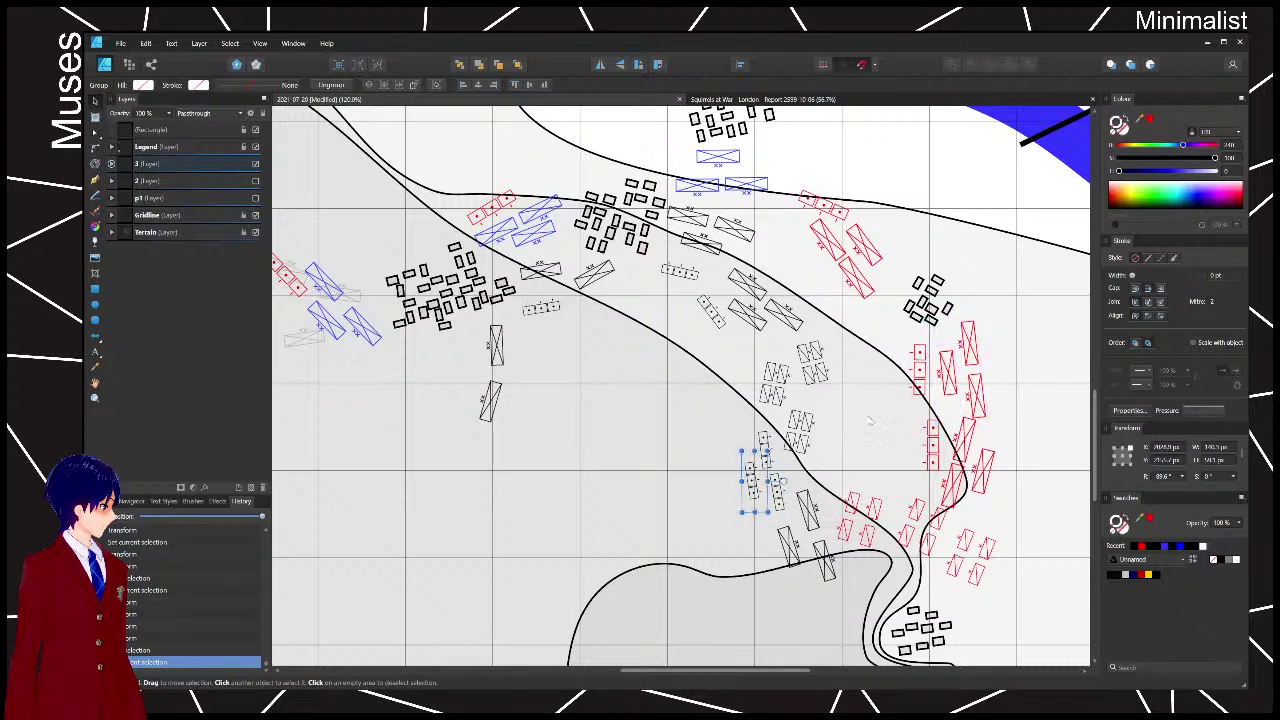
left_click(680, 272)
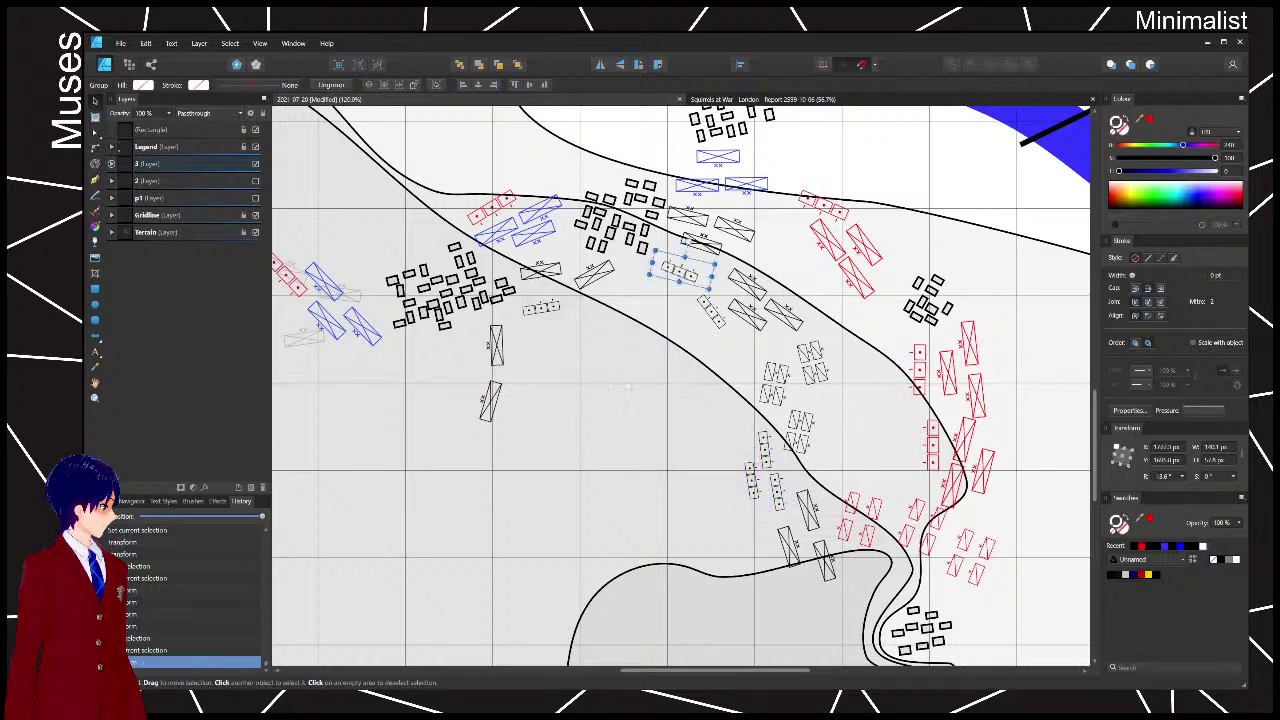
left_click(627, 388)
- Shift the two black divisions south of the western town slightly west
left_click_drag(627, 388, 787, 366)
left_click_drag(611, 297, 698, 418)
left_click_drag(648, 384, 622, 392)
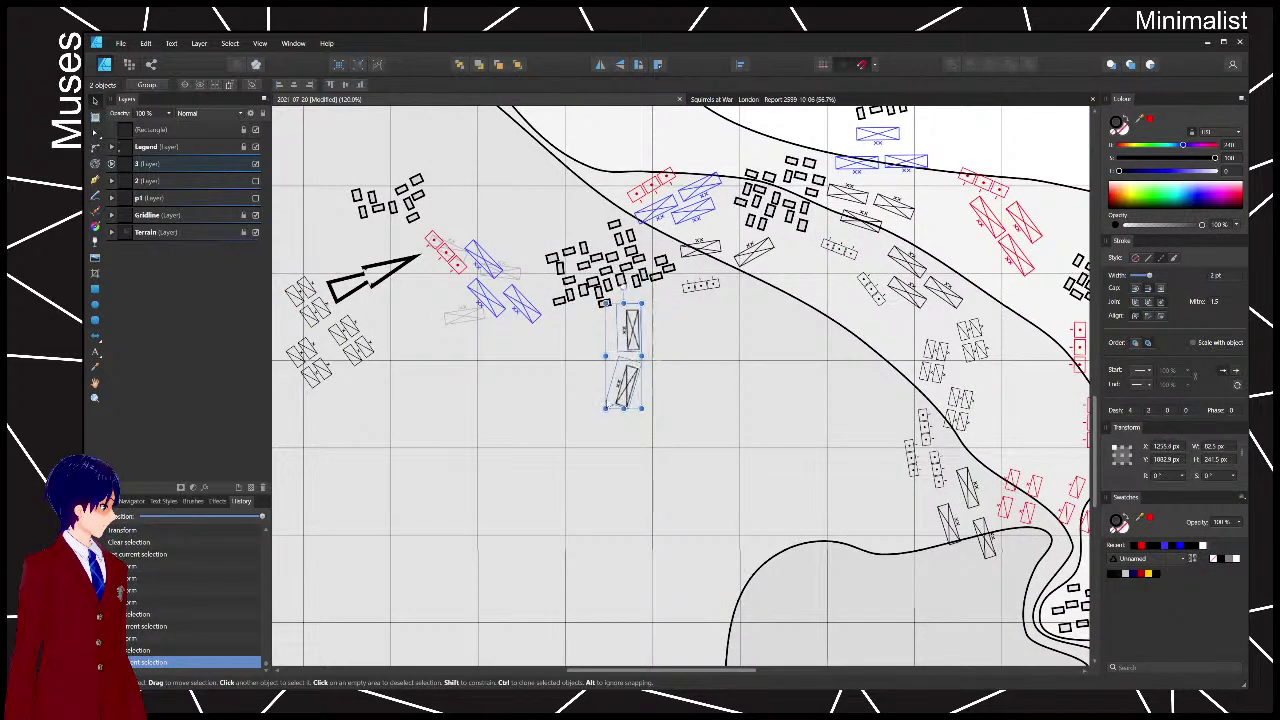
left_click_drag(605, 303, 604, 302)
left_click(540, 345)
left_click(380, 282)
left_click_drag(384, 284, 494, 313)
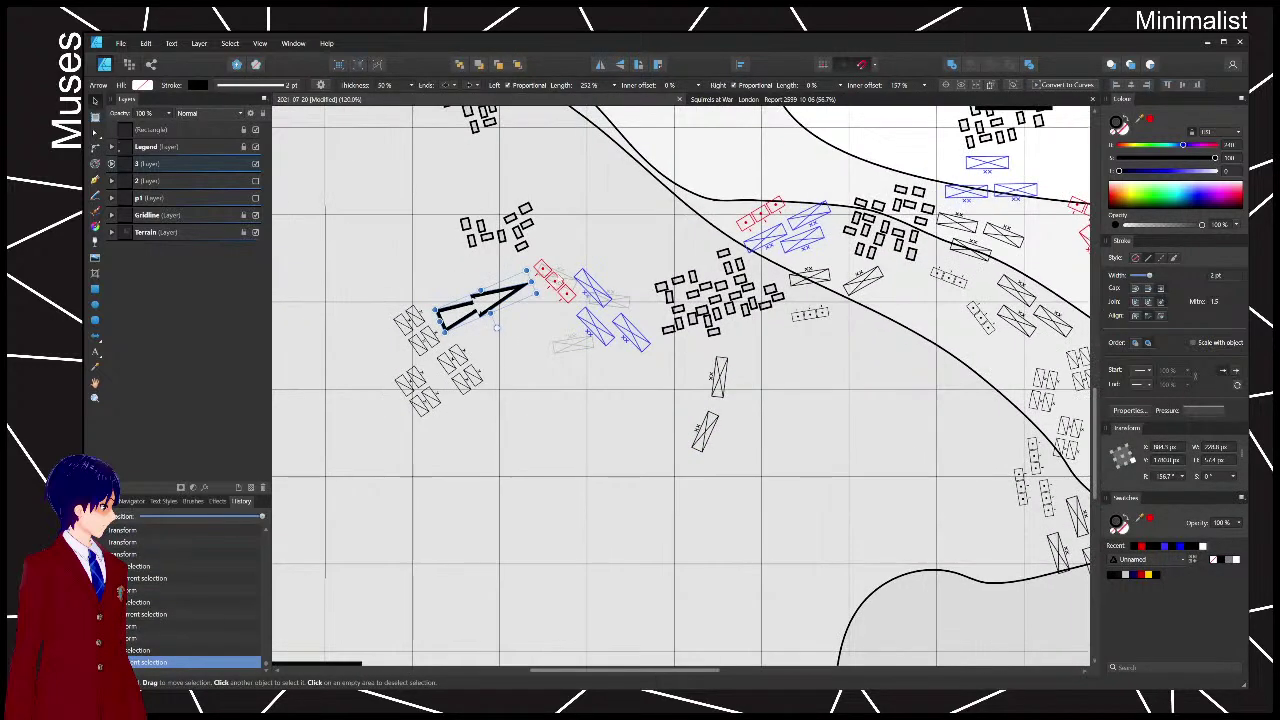
- Rotate the three blue divisions and red battery group west of the western town by about 25° and nudge them toward the black arrow
left_click_drag(508, 214, 677, 386)
left_click(632, 385)
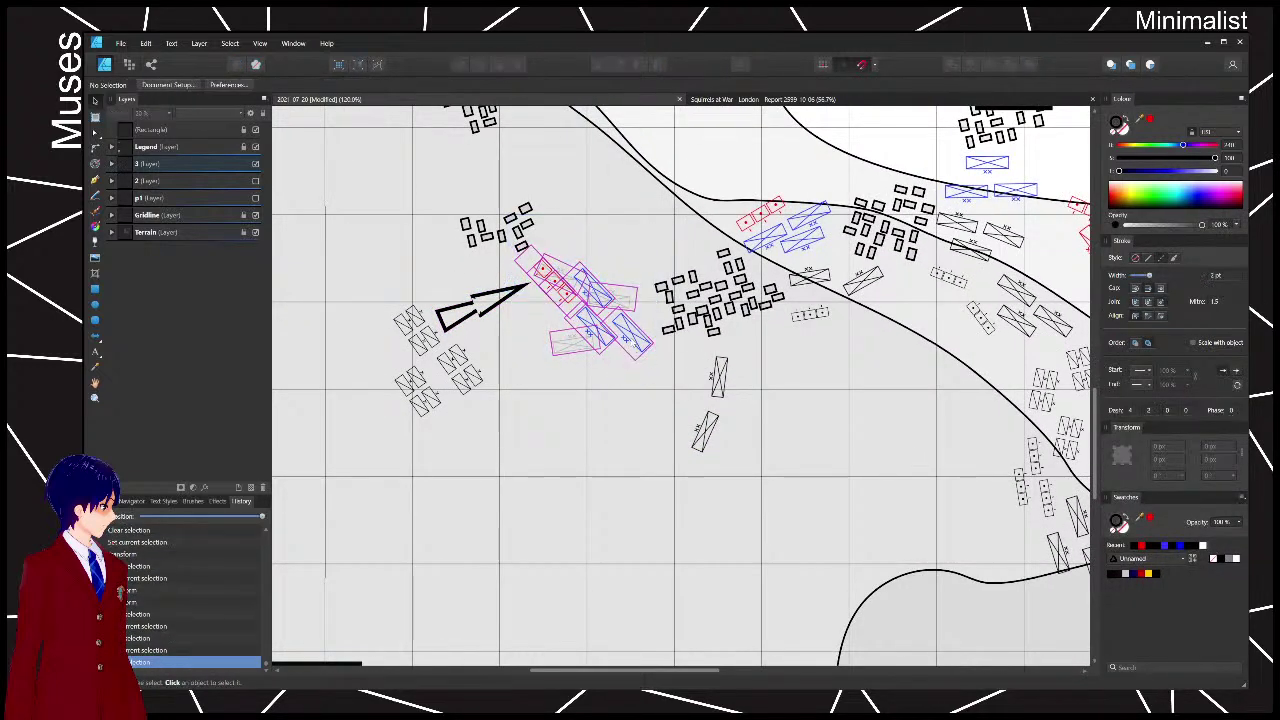
left_click(597, 326)
left_click(555, 281, "shift")
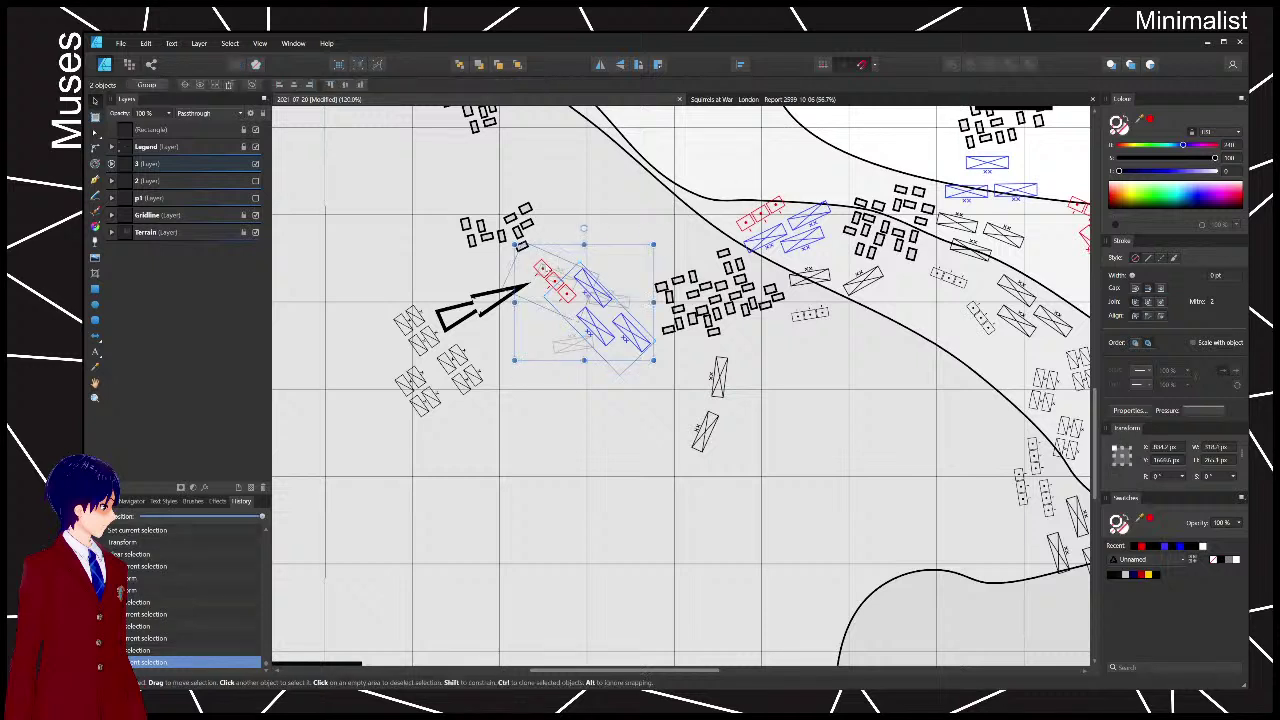
left_click_drag(583, 228, 553, 235)
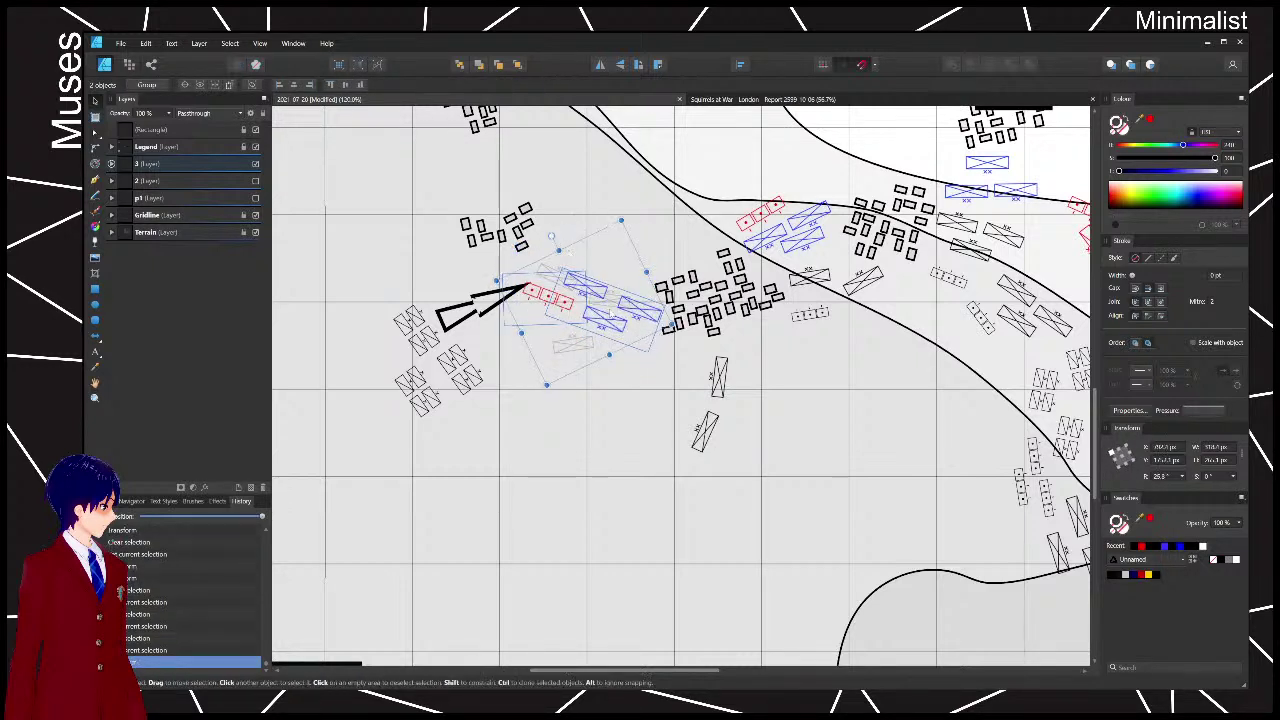
left_click_drag(611, 314, 602, 312)
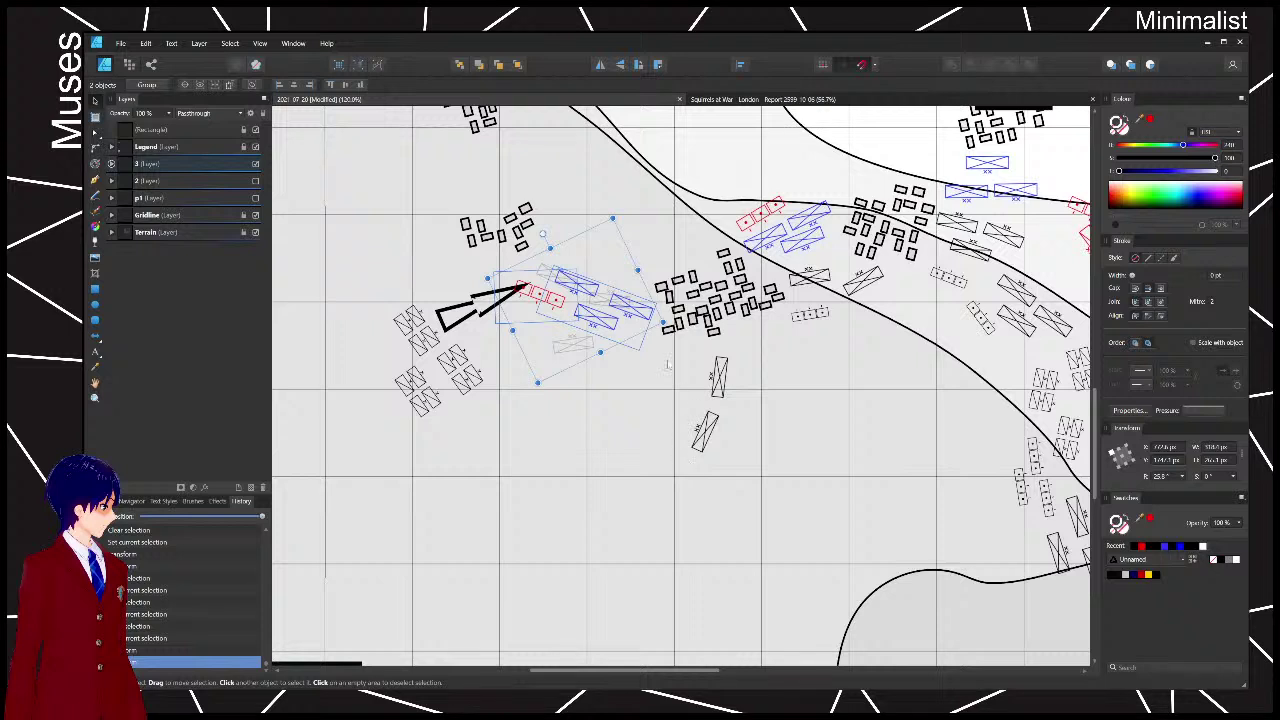
- Move the two black divisions south of the western town farther west and rotate them toward it, comparing the positions with layer 2
left_click_drag(669, 334, 766, 463)
left_click_drag(710, 400, 685, 407)
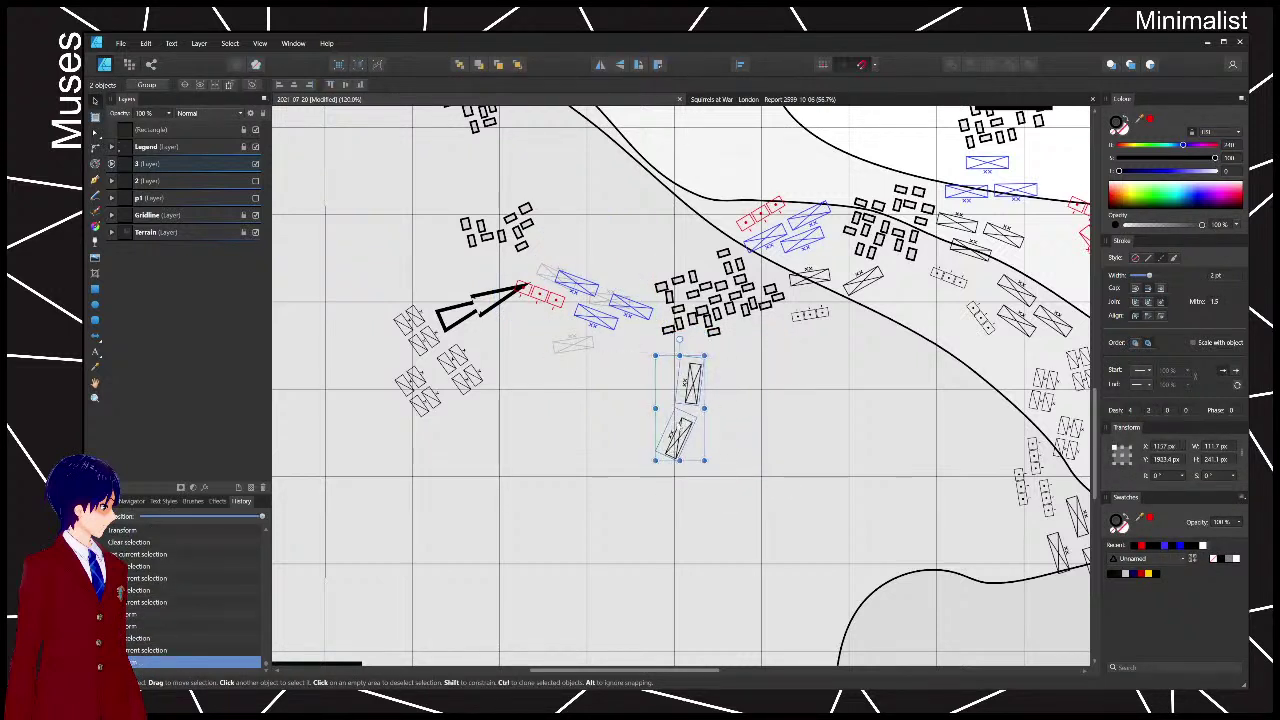
left_click_drag(686, 341, 708, 339)
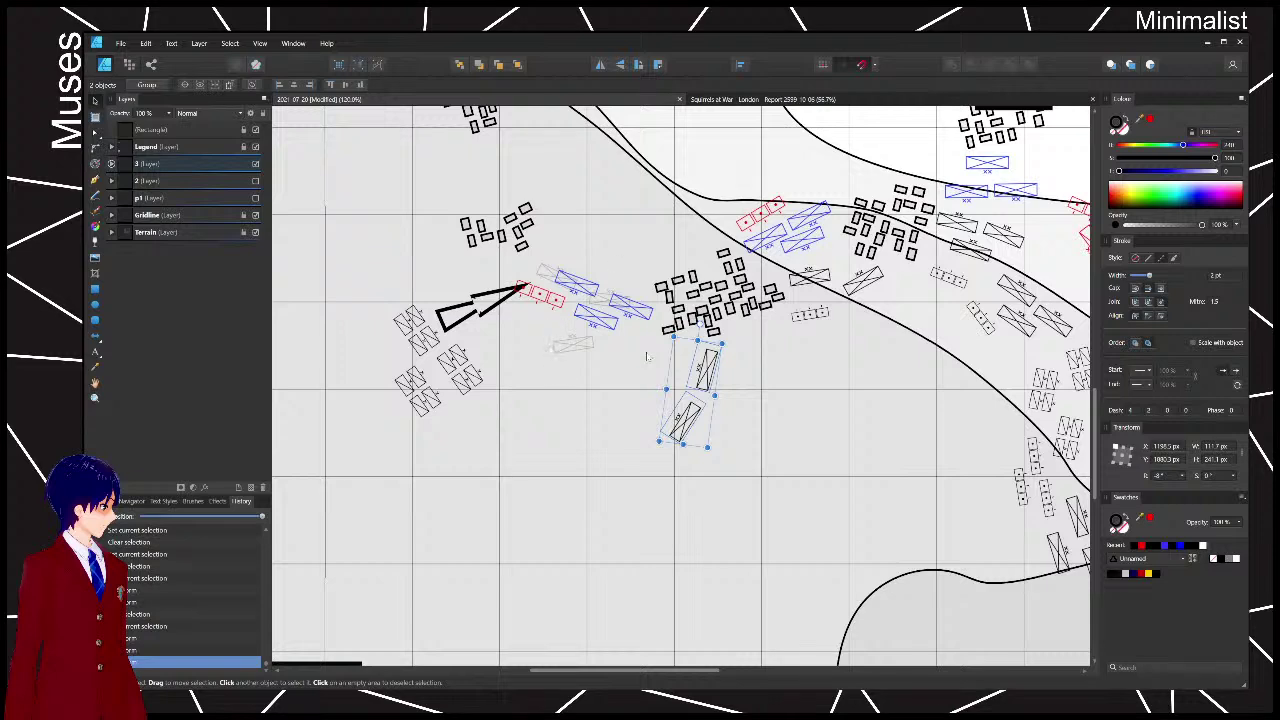
scroll(836, 353, "right", 3)
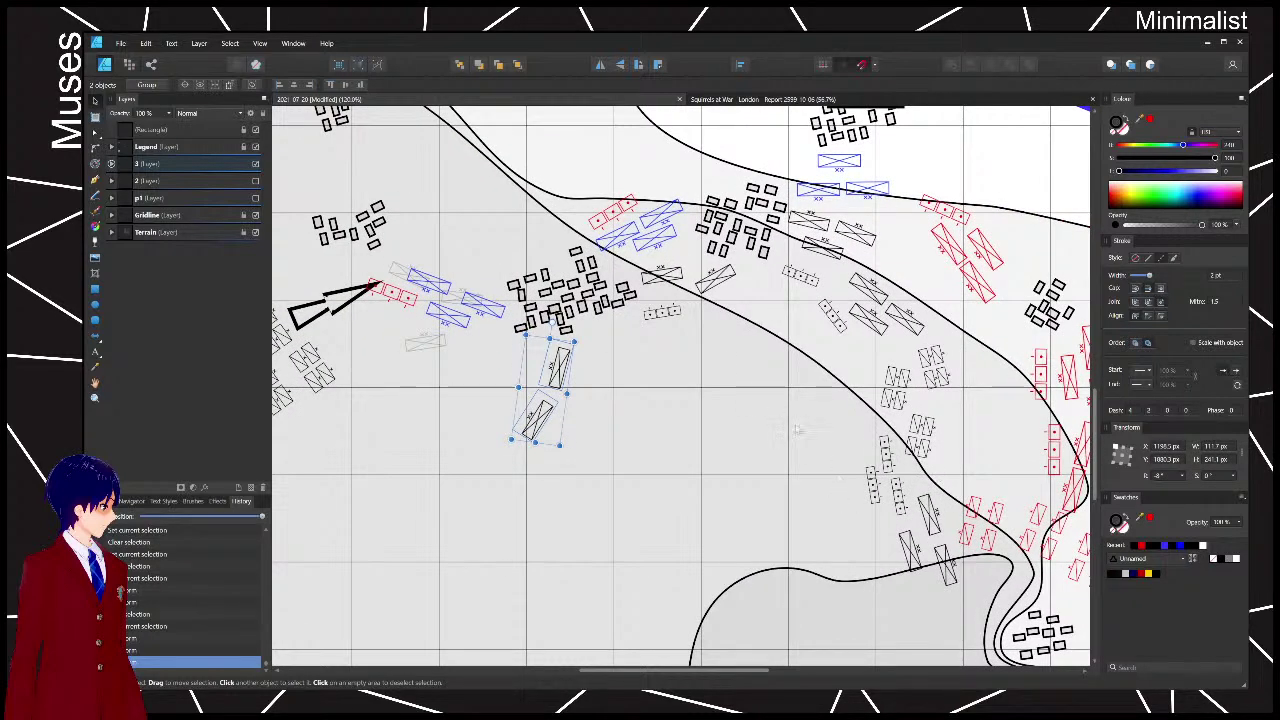
left_click(256, 182)
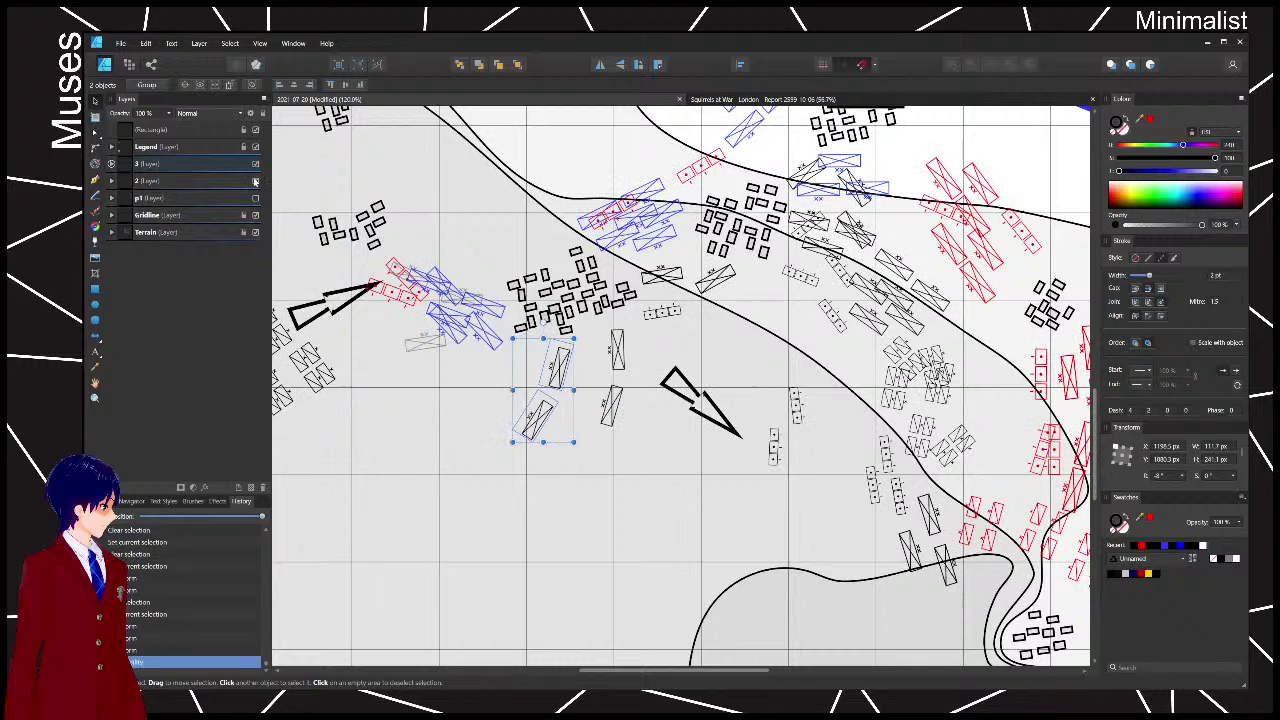
left_click(256, 182)
- Move the westernmost red four-unit cluster from the southern contour line east behind the red line, and realign the cluster left on the contour
left_click_drag(659, 355, 502, 330)
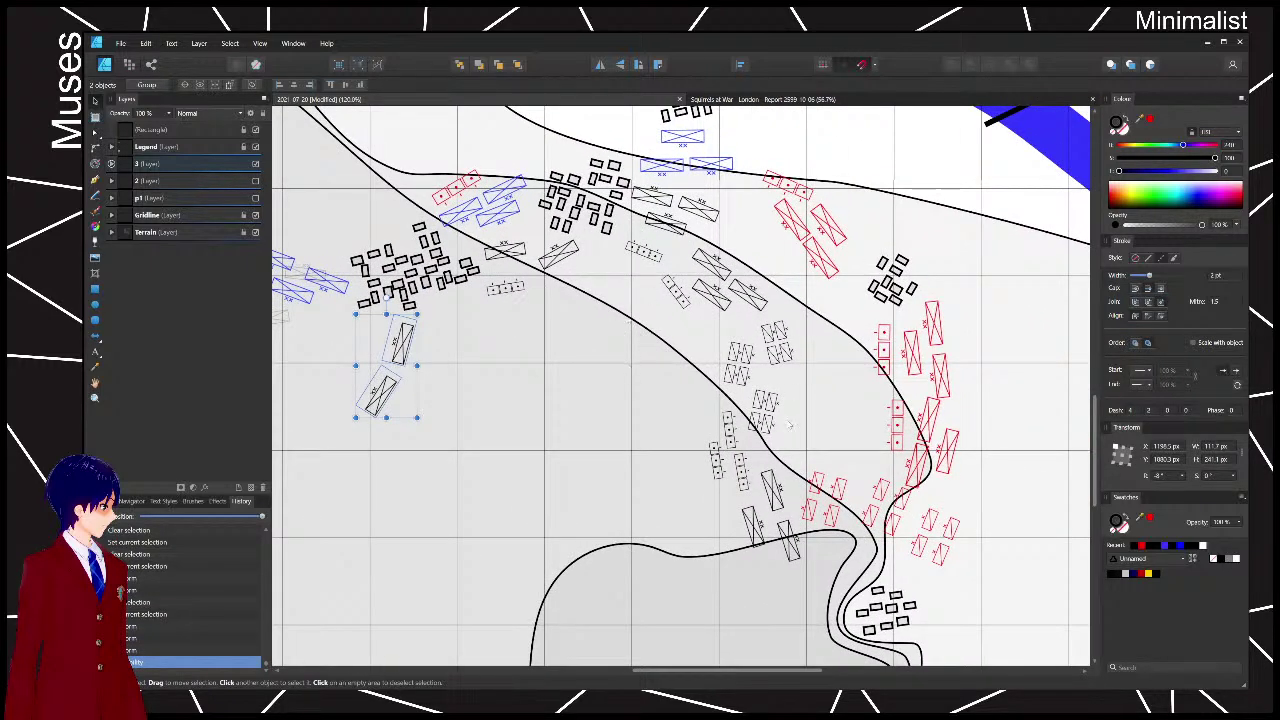
left_click(876, 498)
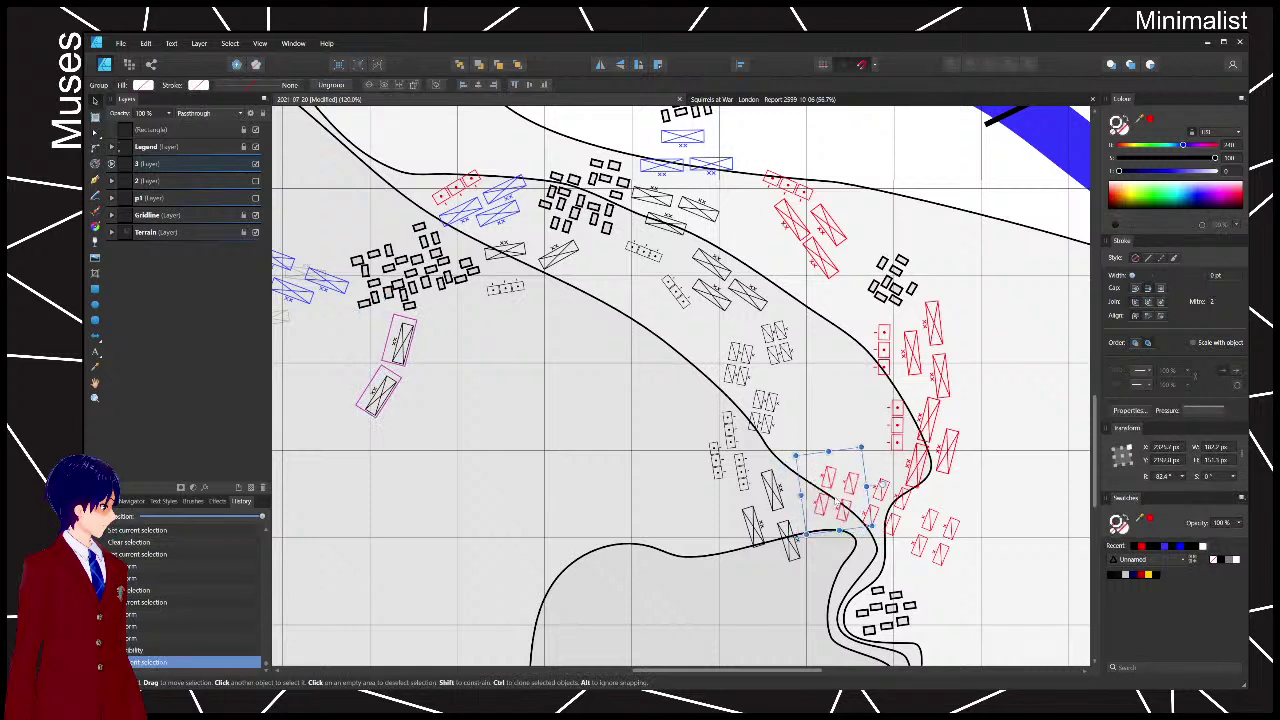
left_click_drag(850, 505, 978, 497)
left_click(848, 490)
left_click(742, 472)
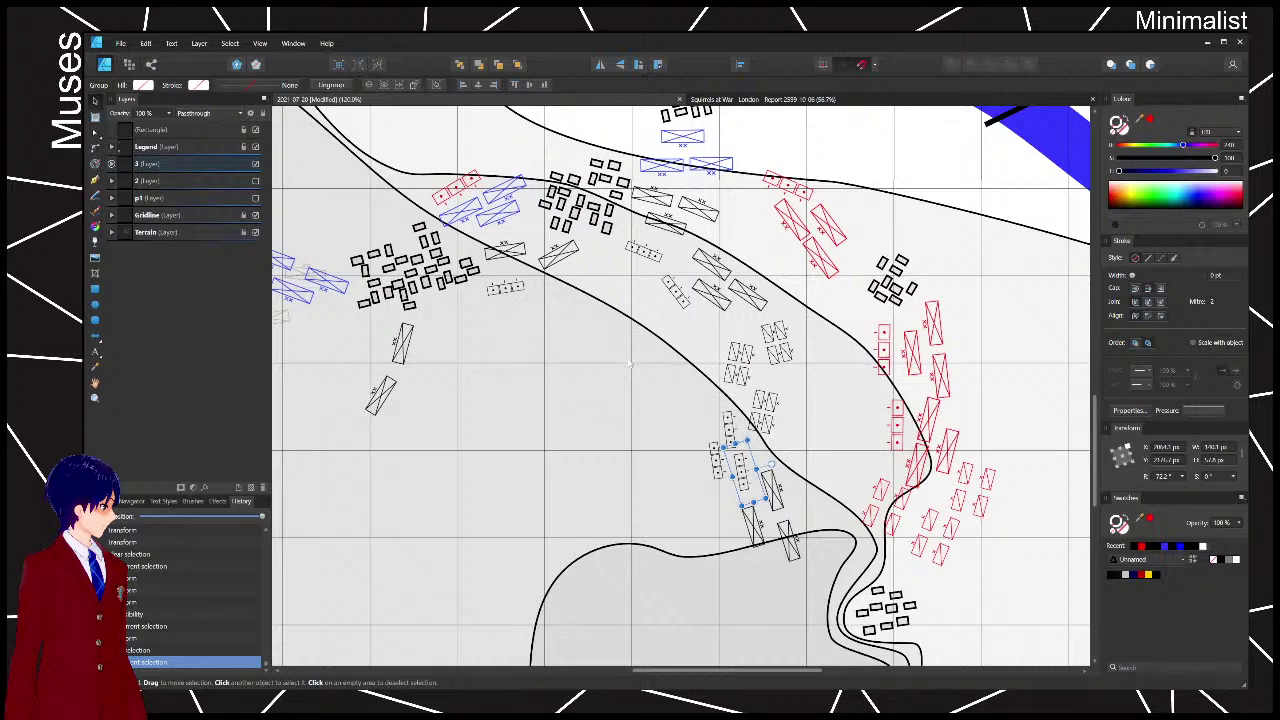
left_click_drag(546, 516, 620, 470)
left_click_drag(970, 462, 972, 478)
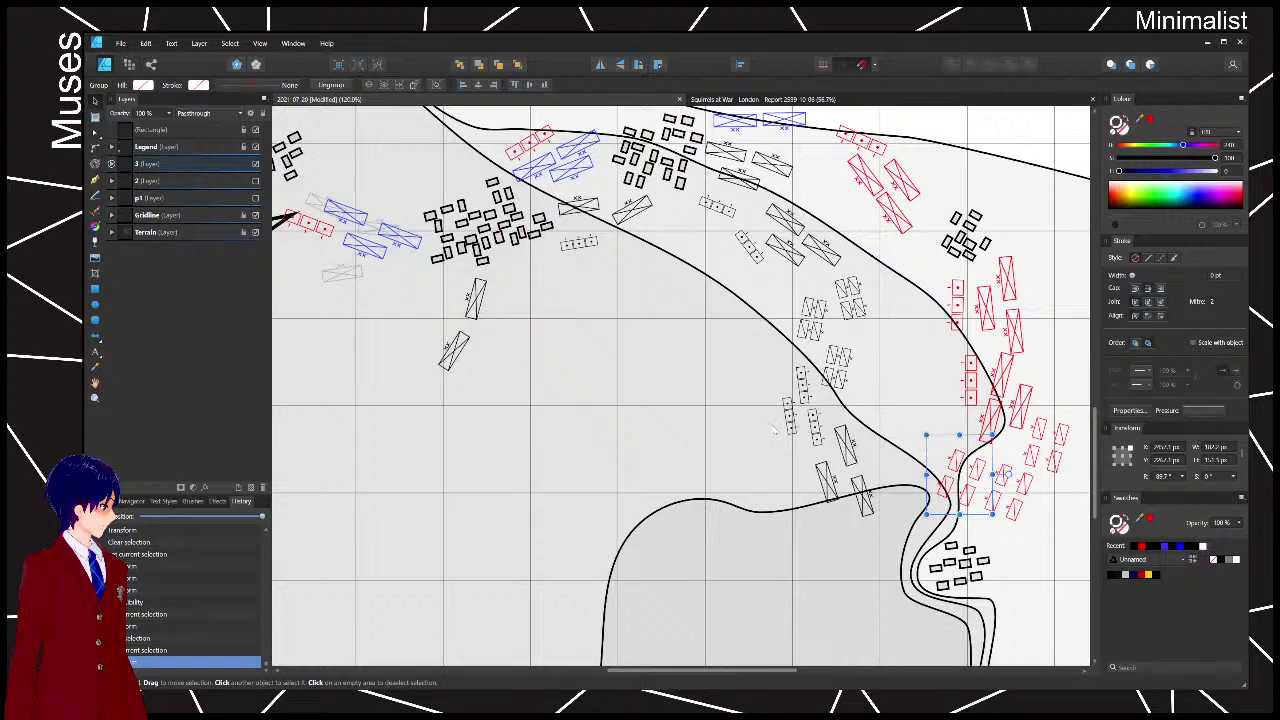
- Duplicate layer 3 with all its units
left_click_drag(750, 421, 755, 464)
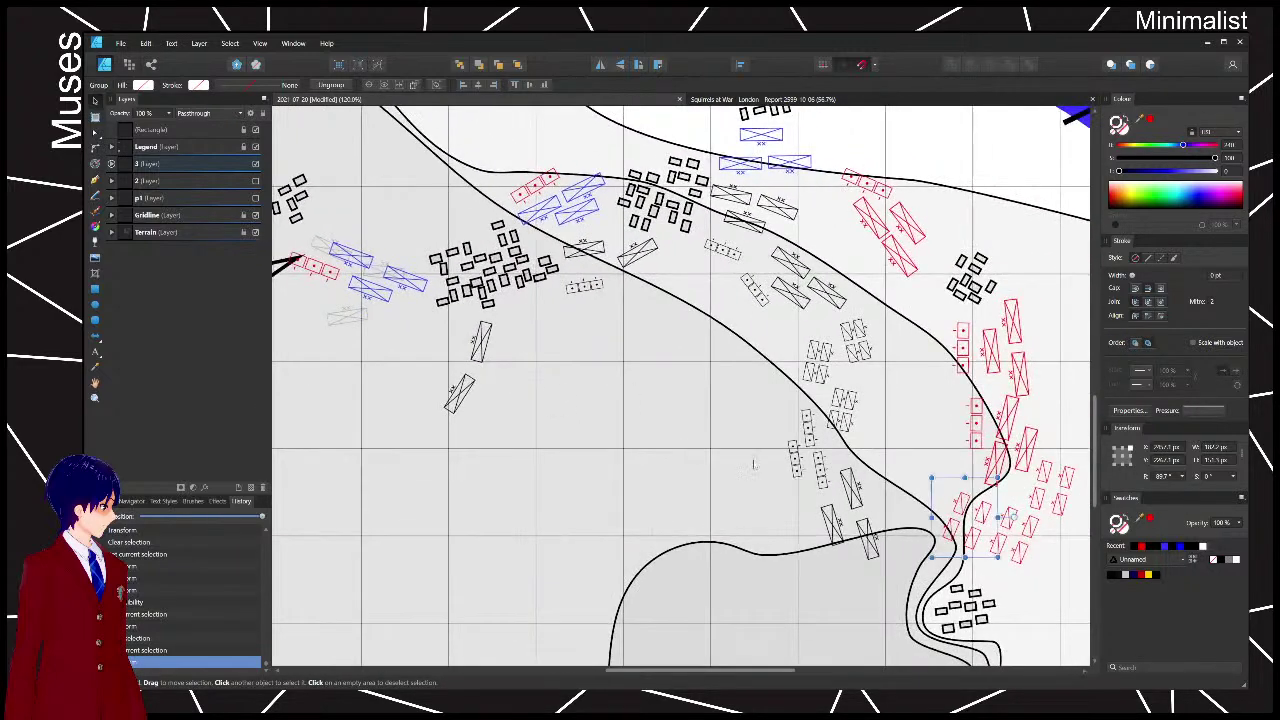
left_click_drag(491, 387, 499, 389)
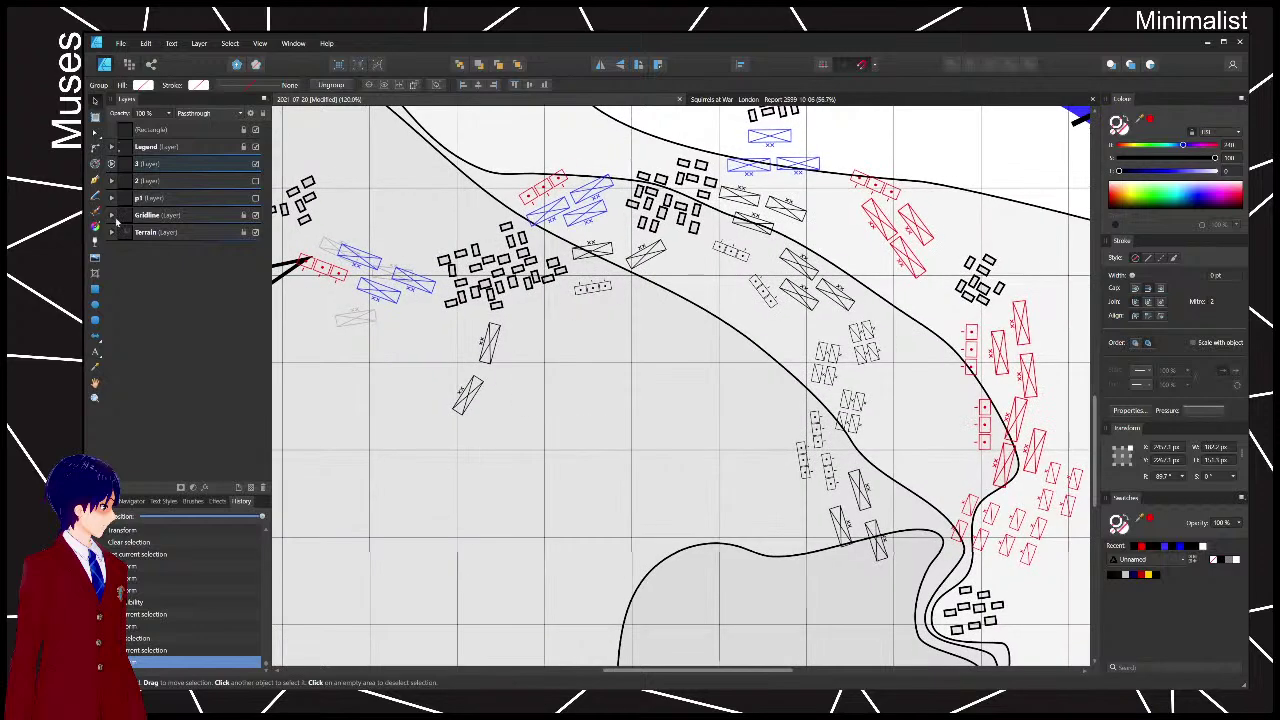
left_click(168, 168)
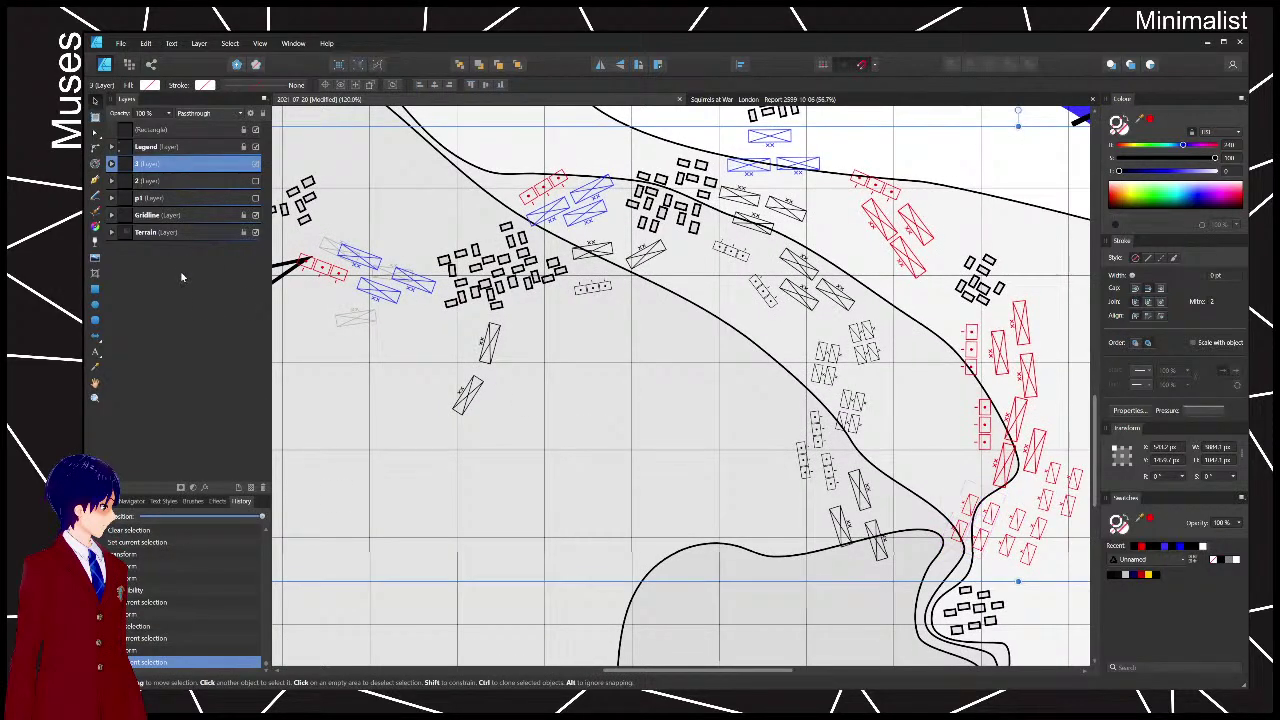
key("ctrl+j")
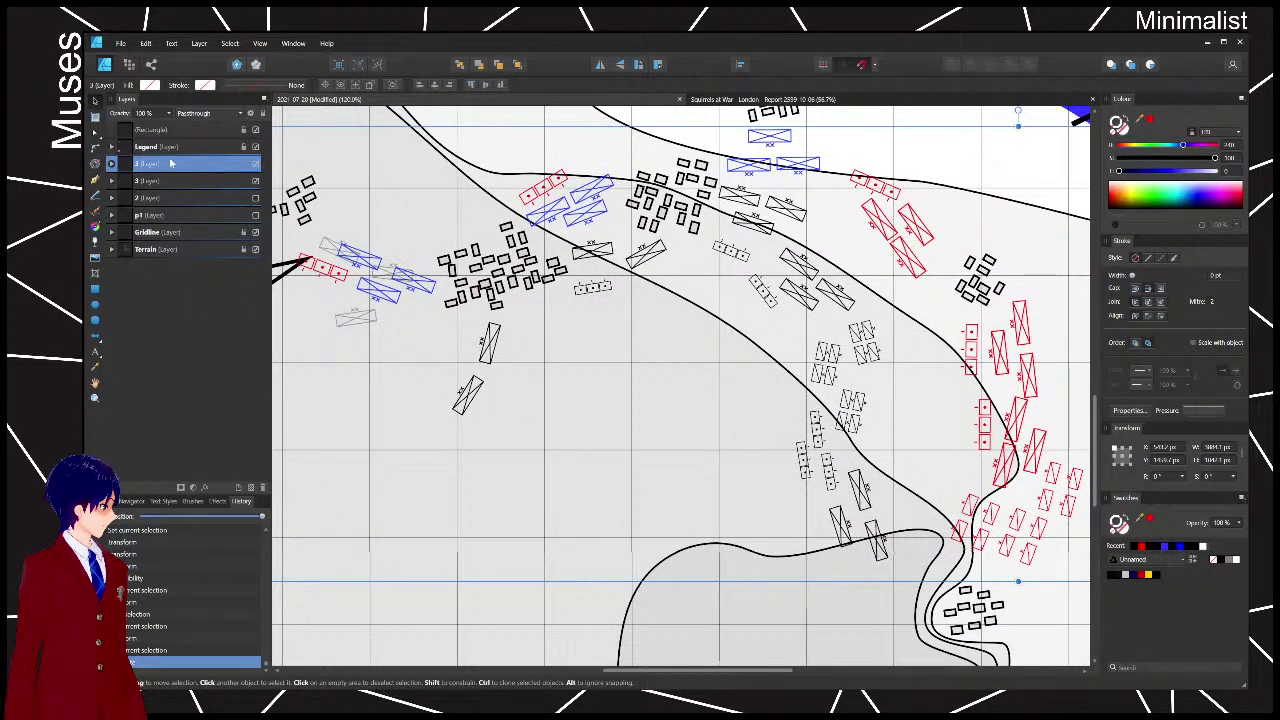
- Rename the duplicated layer as 4 and hide layer 3
double_click(172, 165)
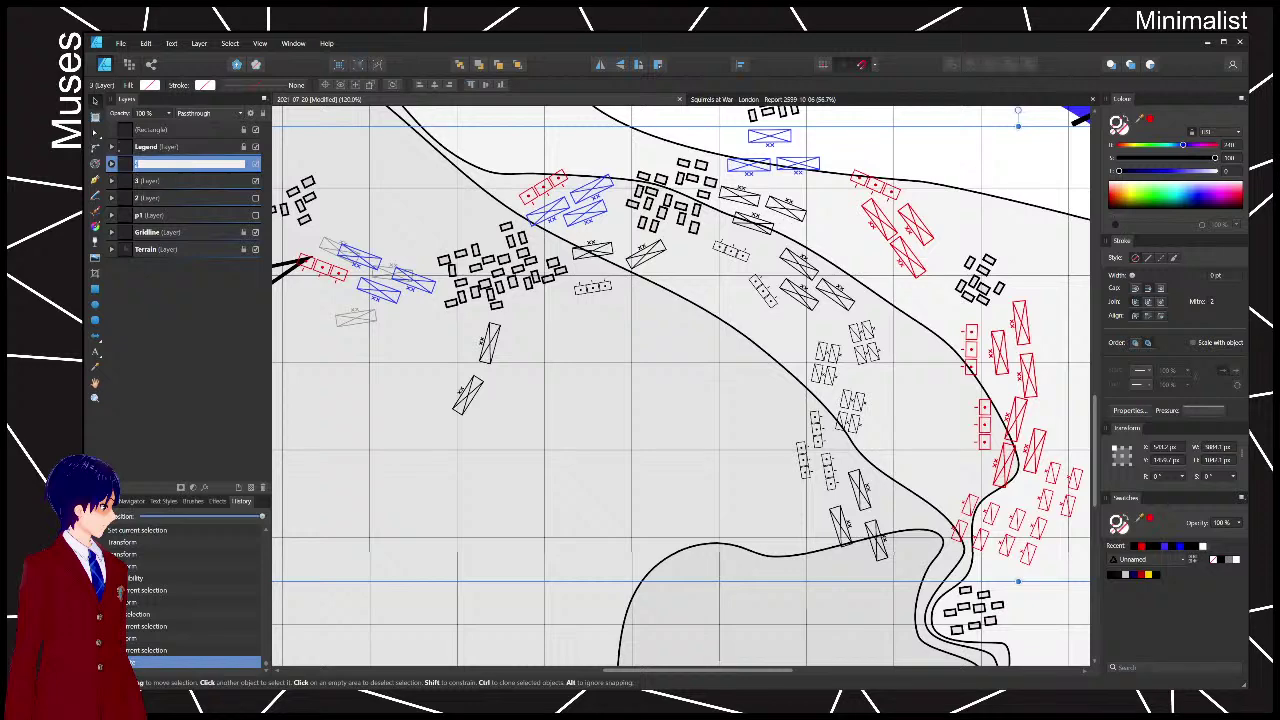
type("4")
key("Return")
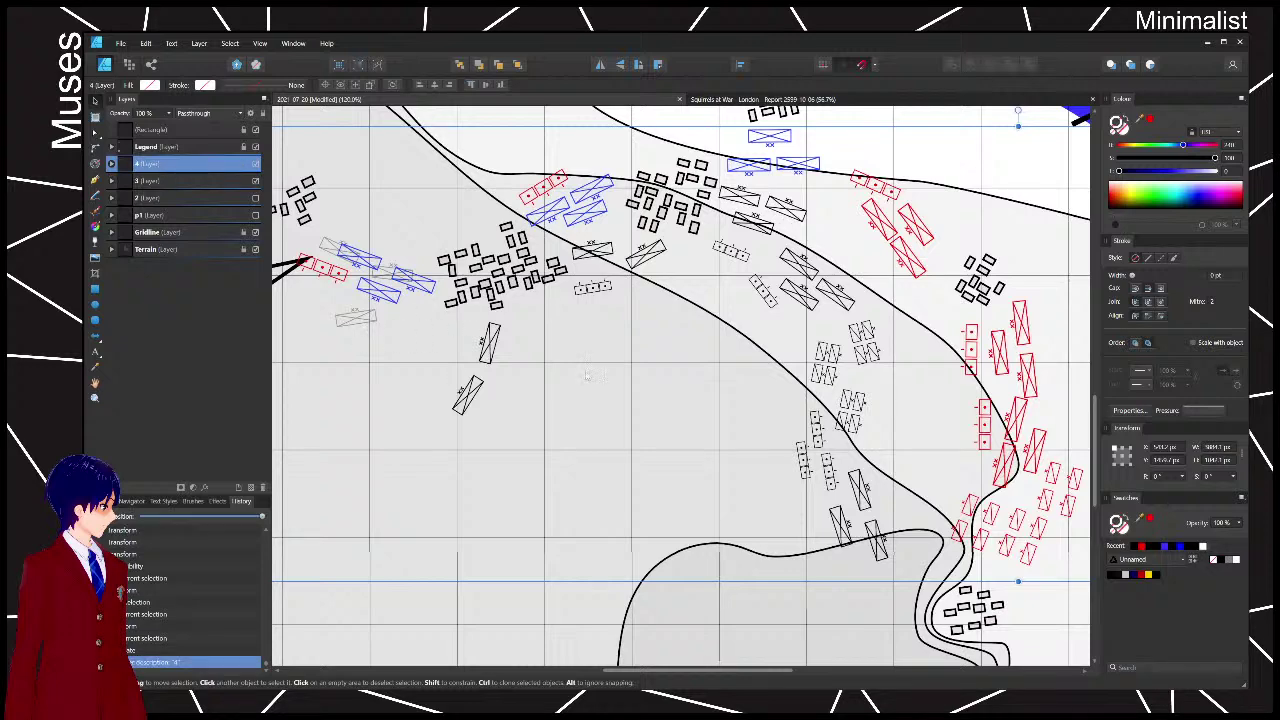
left_click(587, 375)
left_click(255, 181)
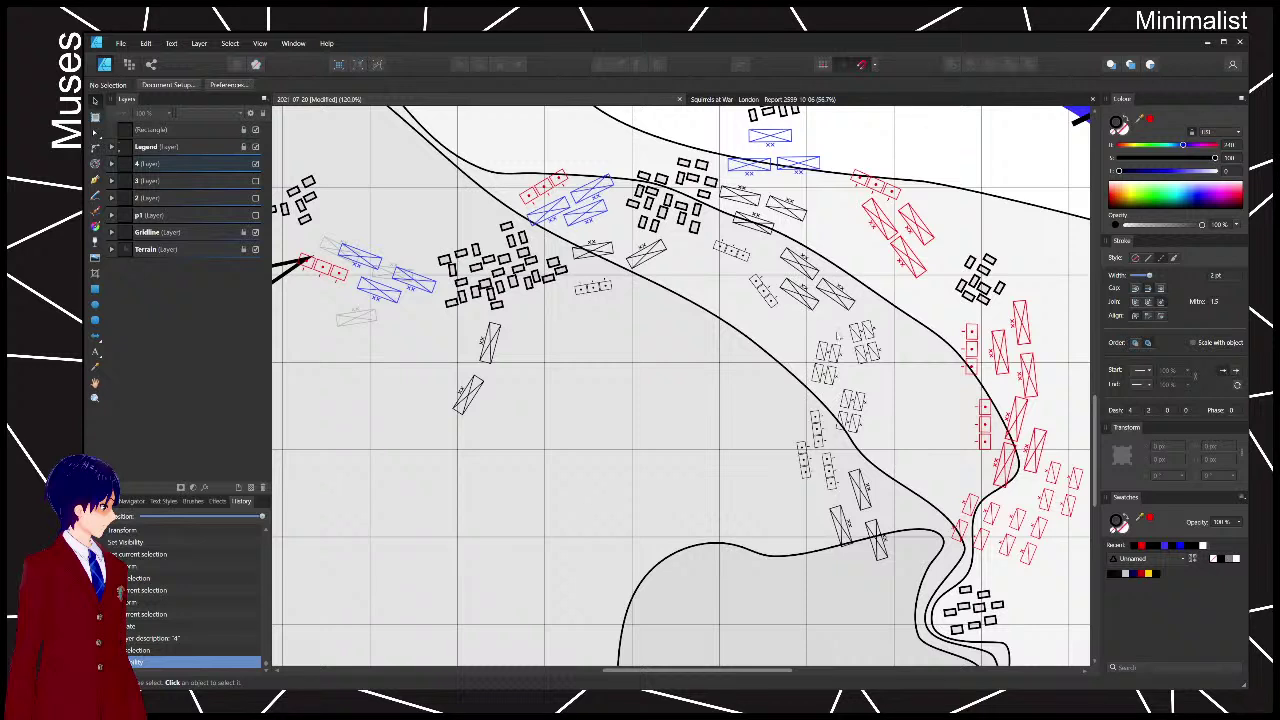
- Move the three black four-unit clusters southwest across the contour line, repositioning the three black batteries beside them
left_click_drag(768, 320, 922, 450)
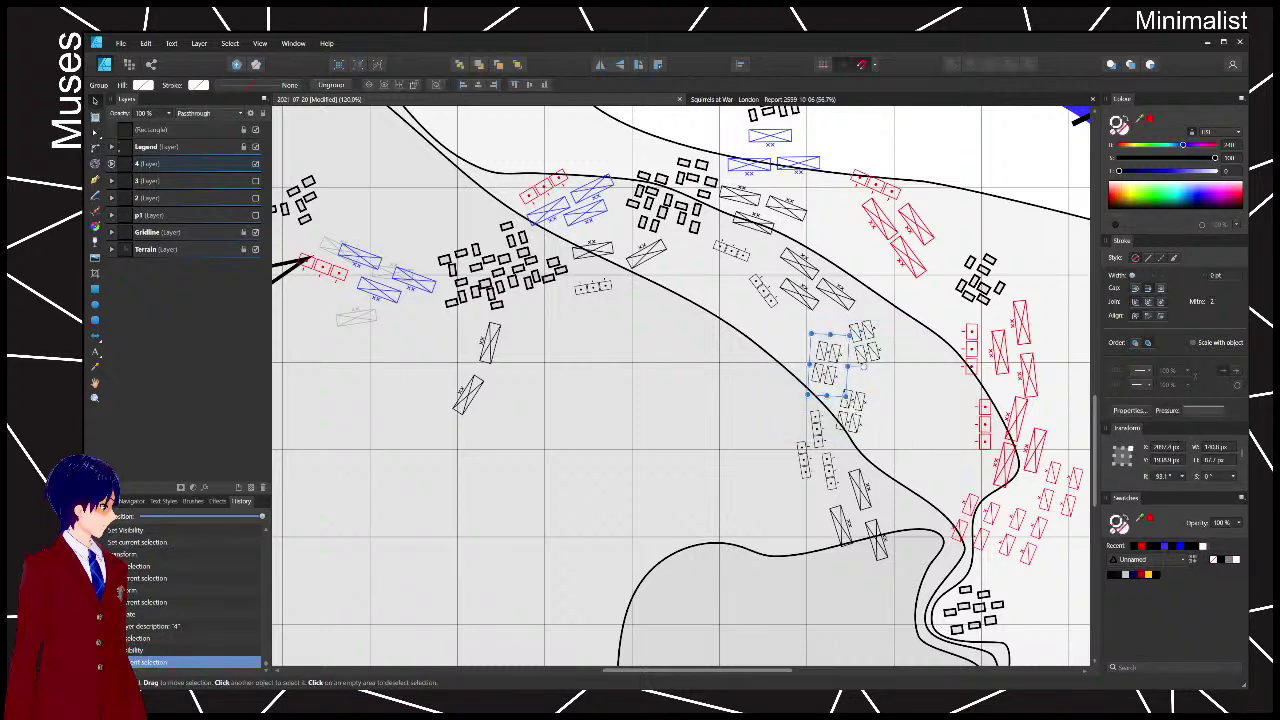
left_click(815, 438)
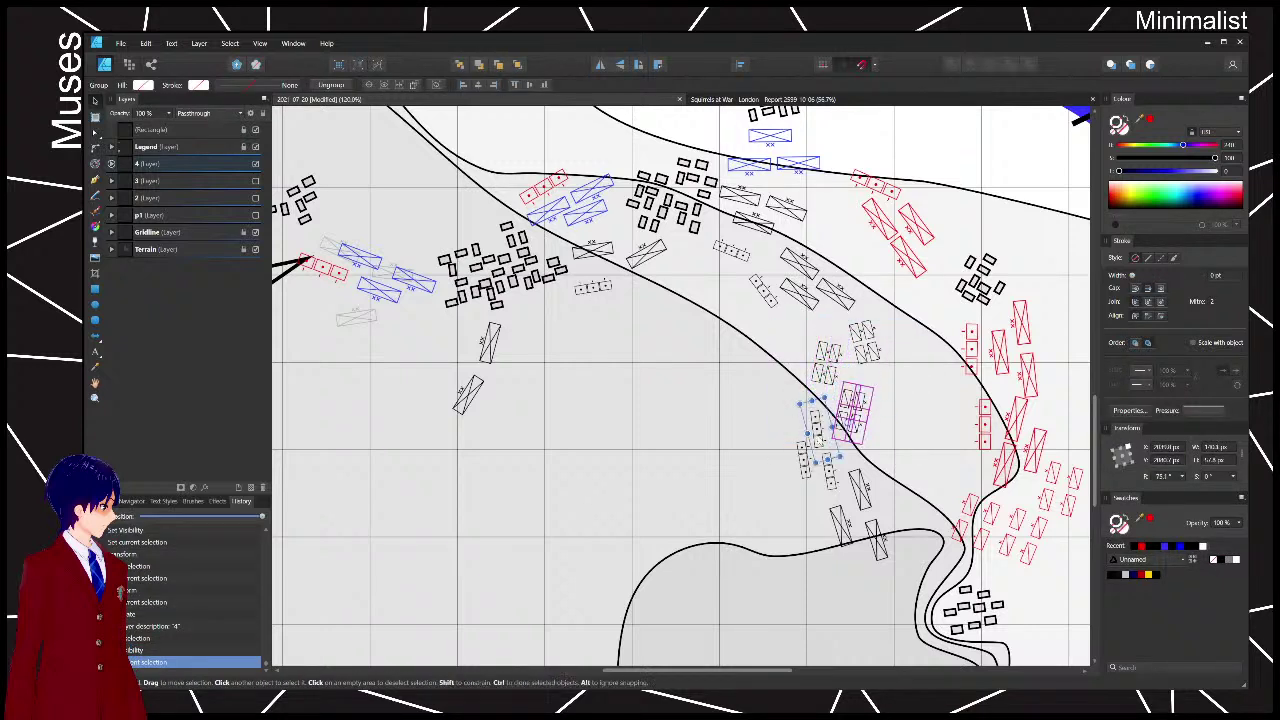
mouse_move(850, 422)
left_mouse_down()
mouse_move(814, 401)
mouse_move(799, 433)
mouse_move(822, 423)
mouse_move(799, 452)
mouse_move(855, 418)
left_mouse_up()
left_click(771, 451)
left_click_drag(826, 362, 737, 428)
left_click(865, 340)
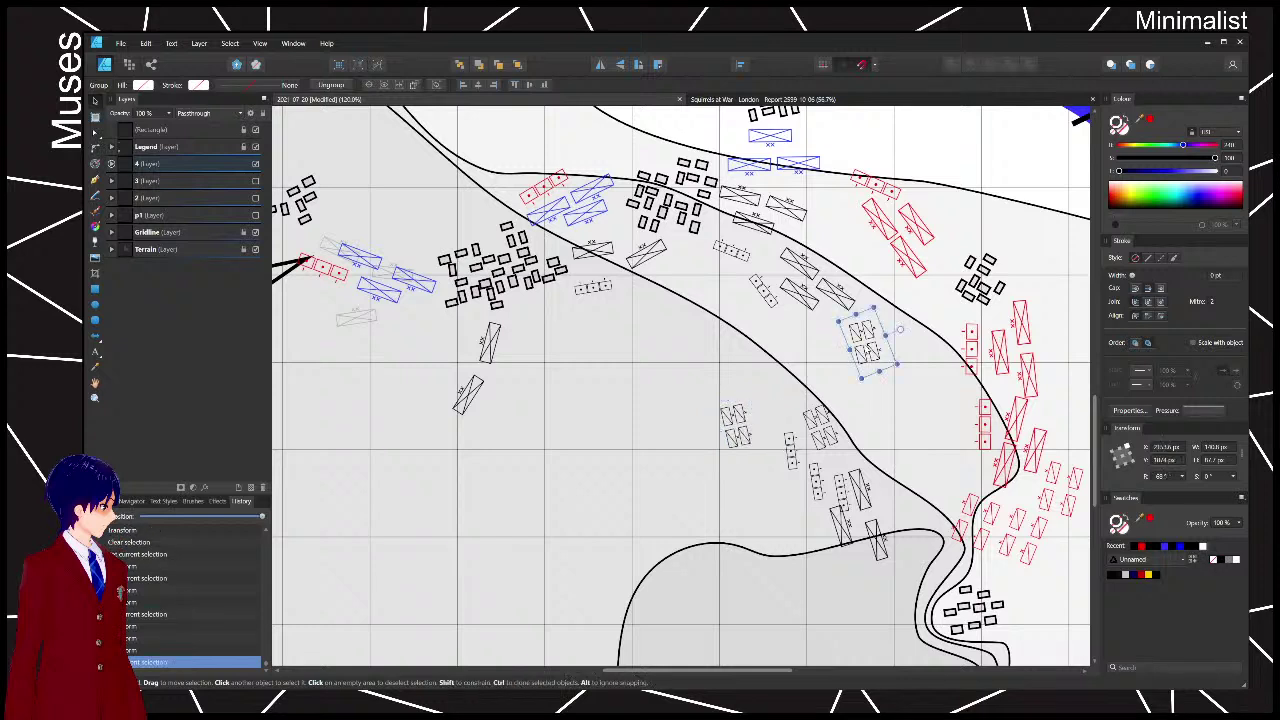
left_click_drag(865, 340, 781, 388)
- Move the central three black divisions and the two nearby black batteries southwest onto the contour line
left_click(806, 280)
left_click_drag(801, 290, 767, 343)
left_click_drag(788, 274, 744, 301)
left_click(810, 282)
left_click_drag(738, 256, 665, 303)
left_click_drag(765, 217, 718, 284)
left_click(828, 316)
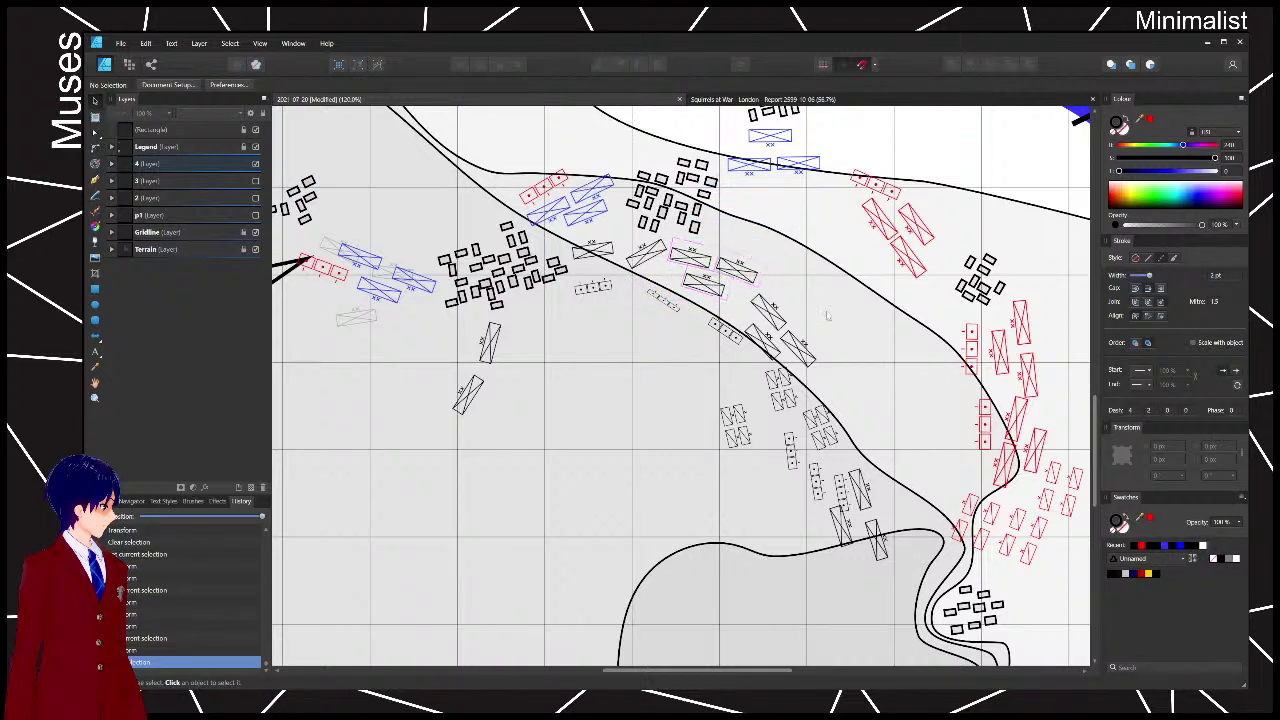
key("ctrl+z")
key("ctrl+z")
key("ctrl+z")
key("ctrl+z")
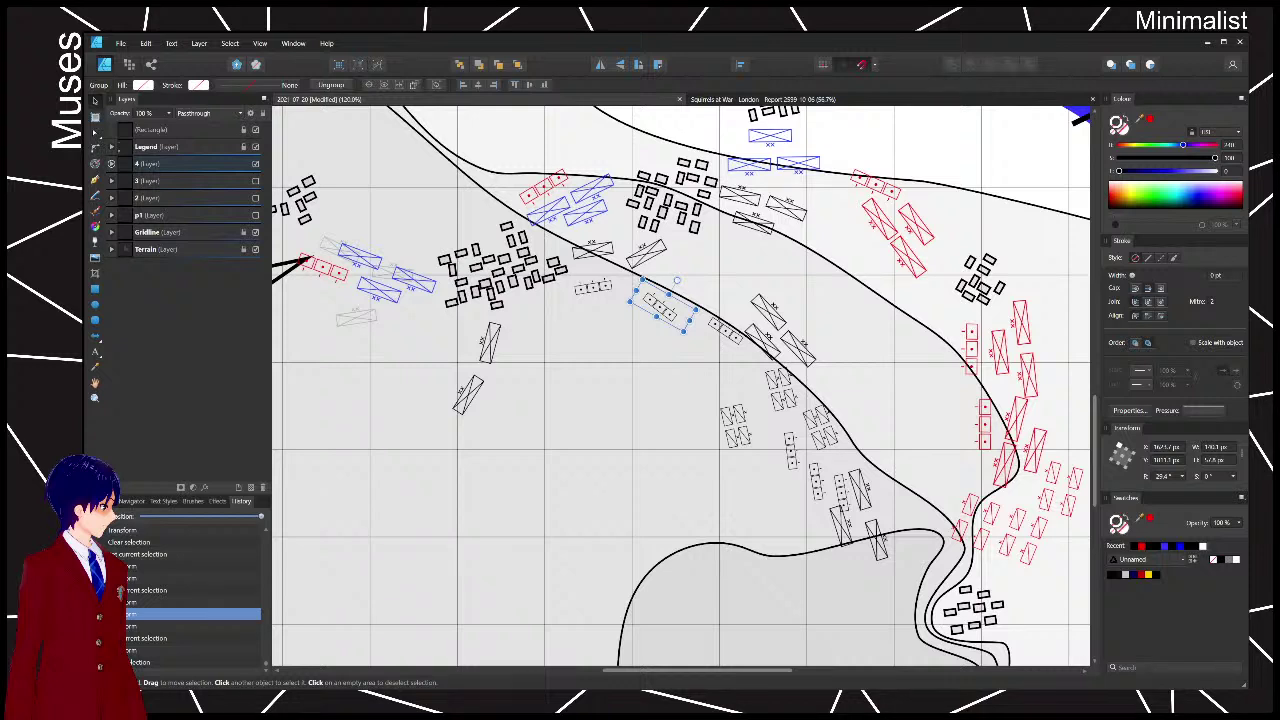
- Move the three black divisions southeast of the central town southwest and rotate them about 9° clockwise
left_click(773, 522)
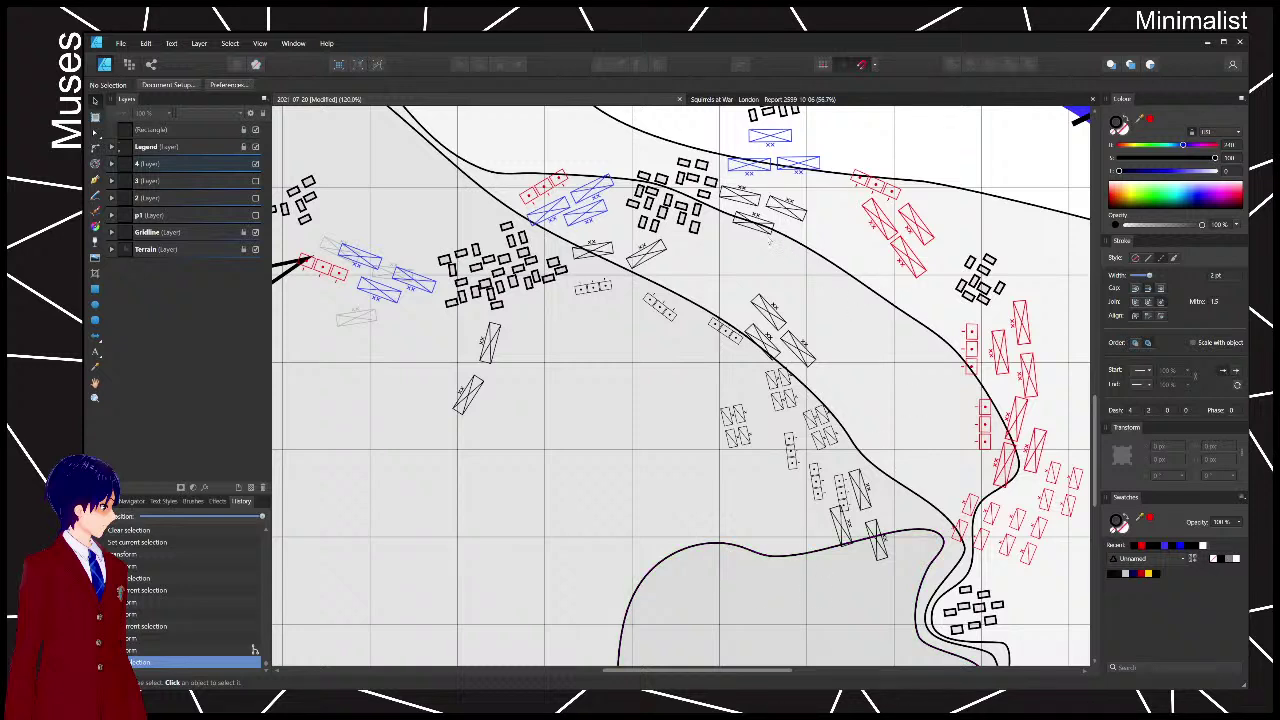
left_click_drag(767, 232, 718, 298)
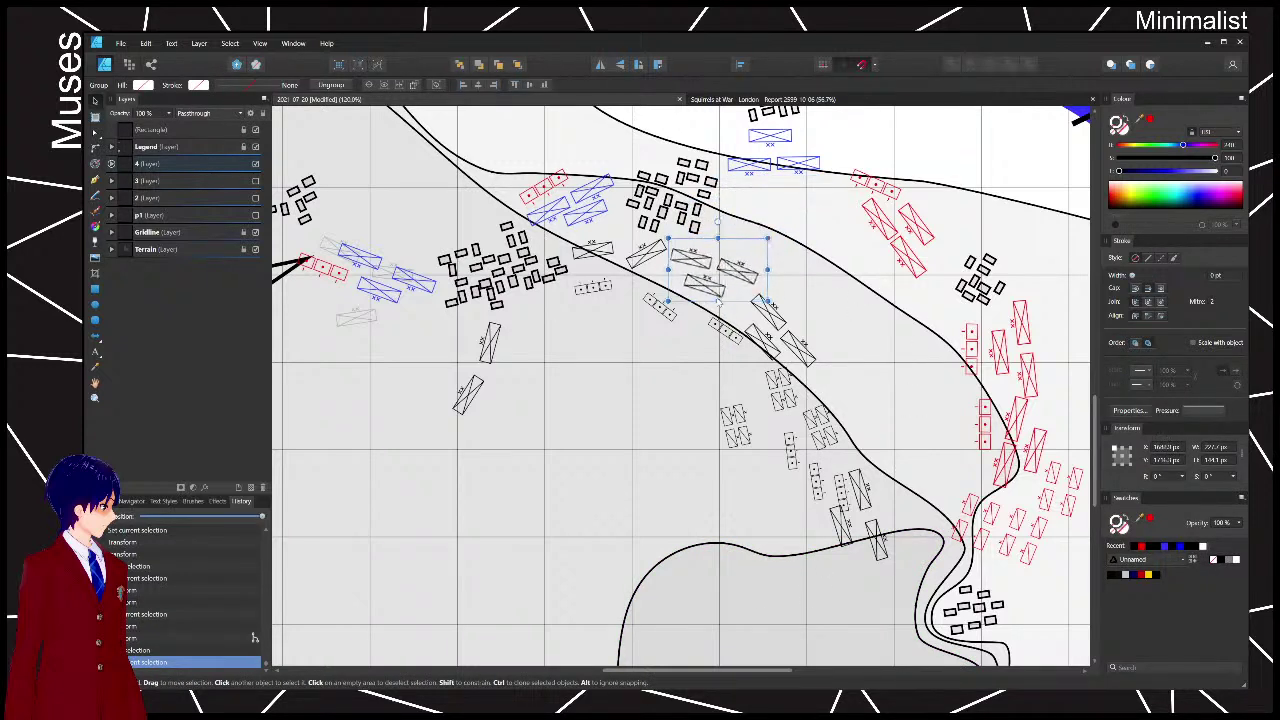
left_click_drag(719, 220, 726, 221)
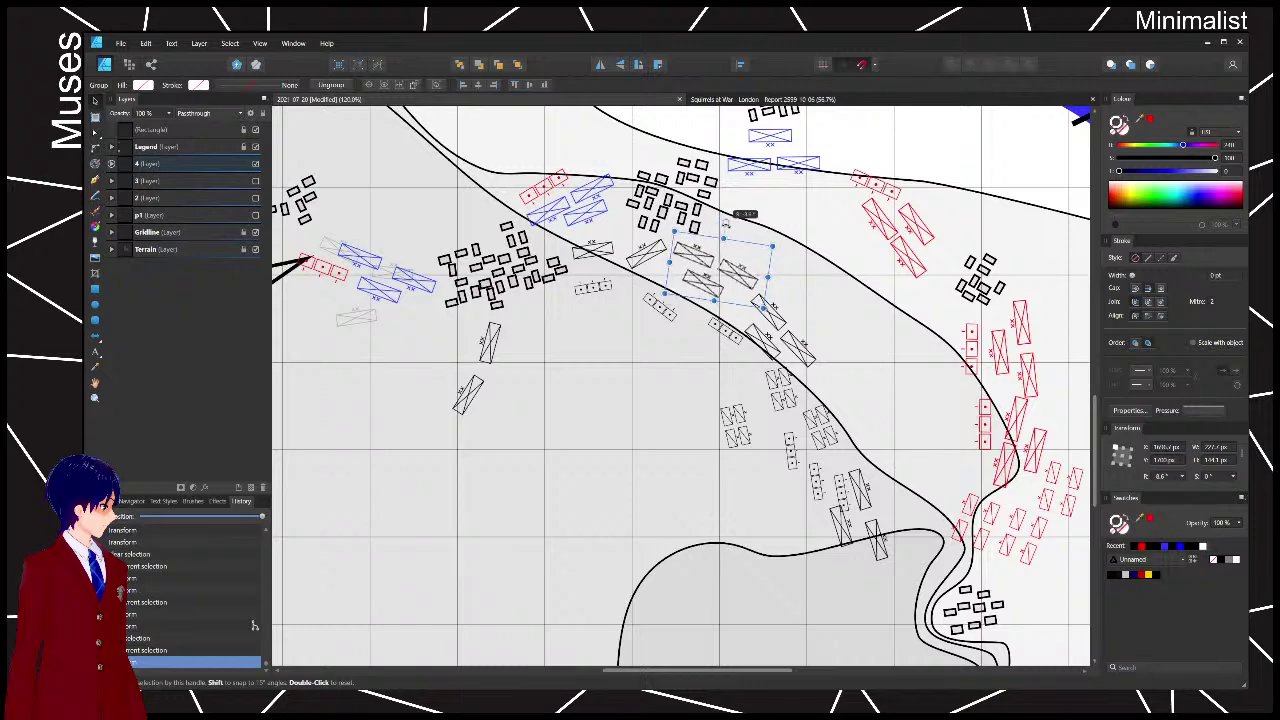
left_click(842, 388)
- Nudge the middle black four-unit cluster west and shift both three-division black groups slightly southeast along the contour line
left_click_drag(852, 406, 786, 369)
left_click(711, 354)
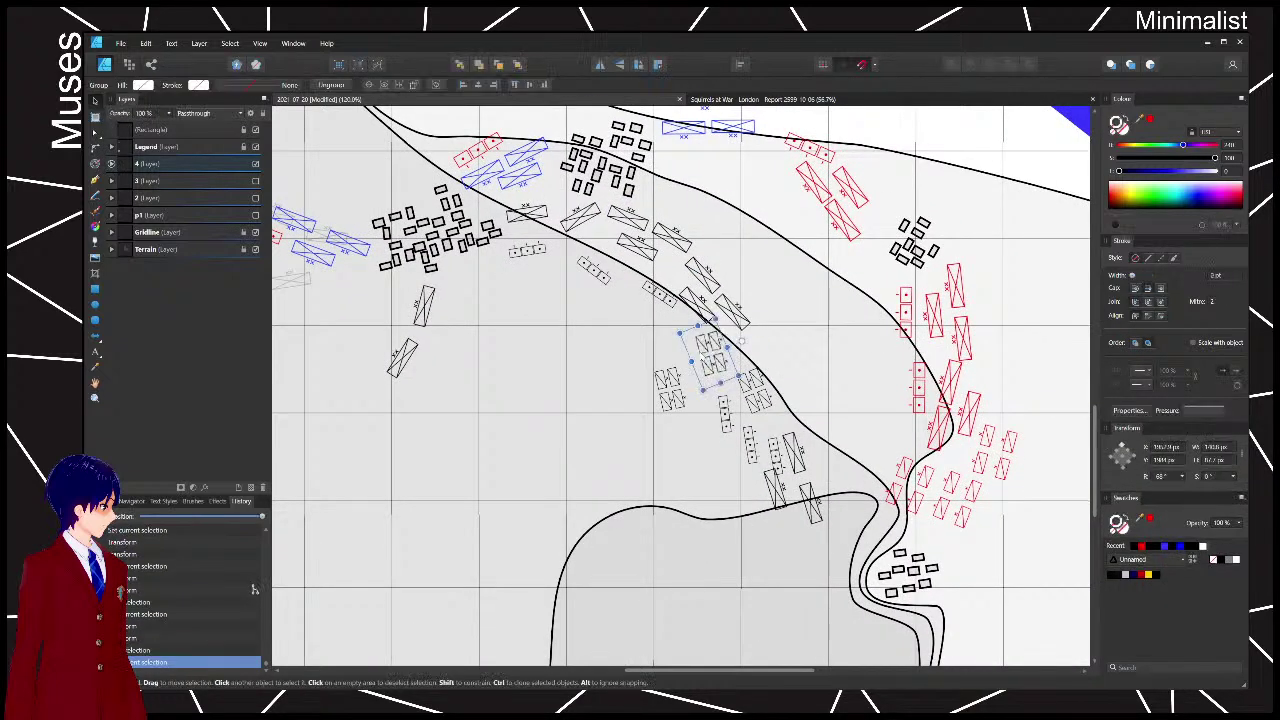
mouse_move(704, 357)
left_mouse_down()
mouse_move(686, 359)
mouse_move(697, 361)
left_mouse_up()
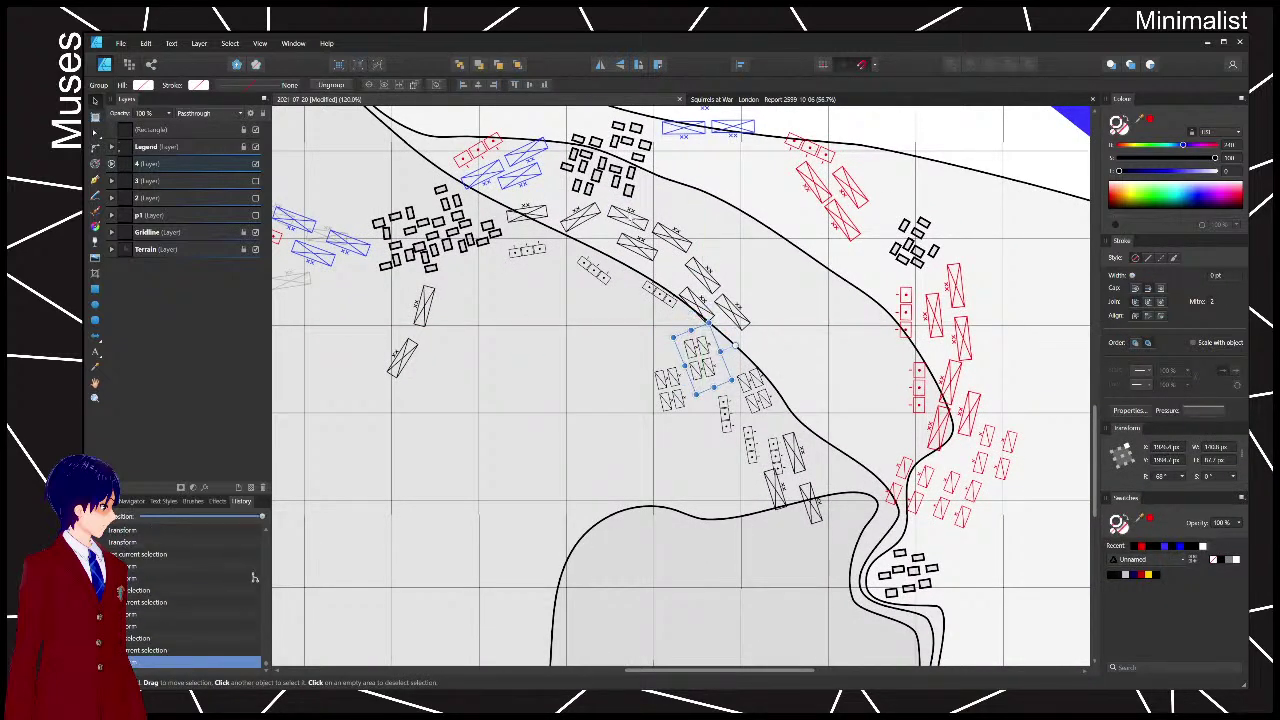
left_click_drag(637, 219, 646, 223)
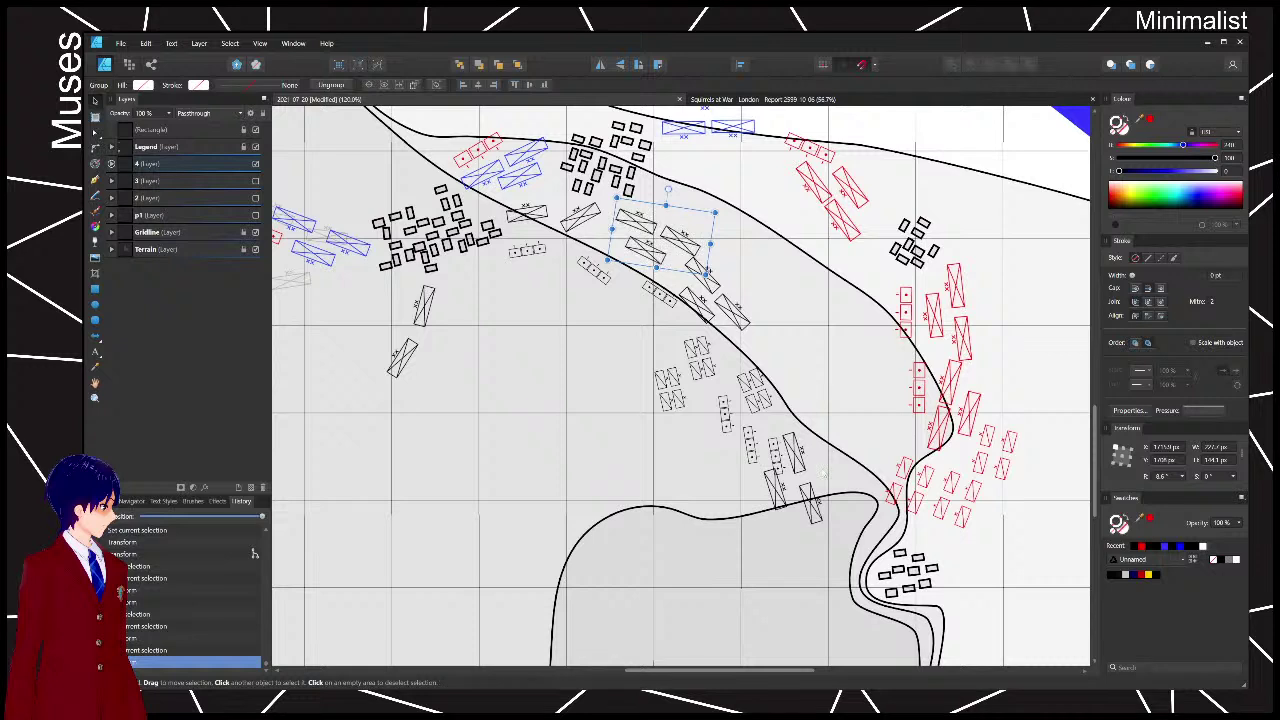
left_click_drag(719, 299, 742, 330)
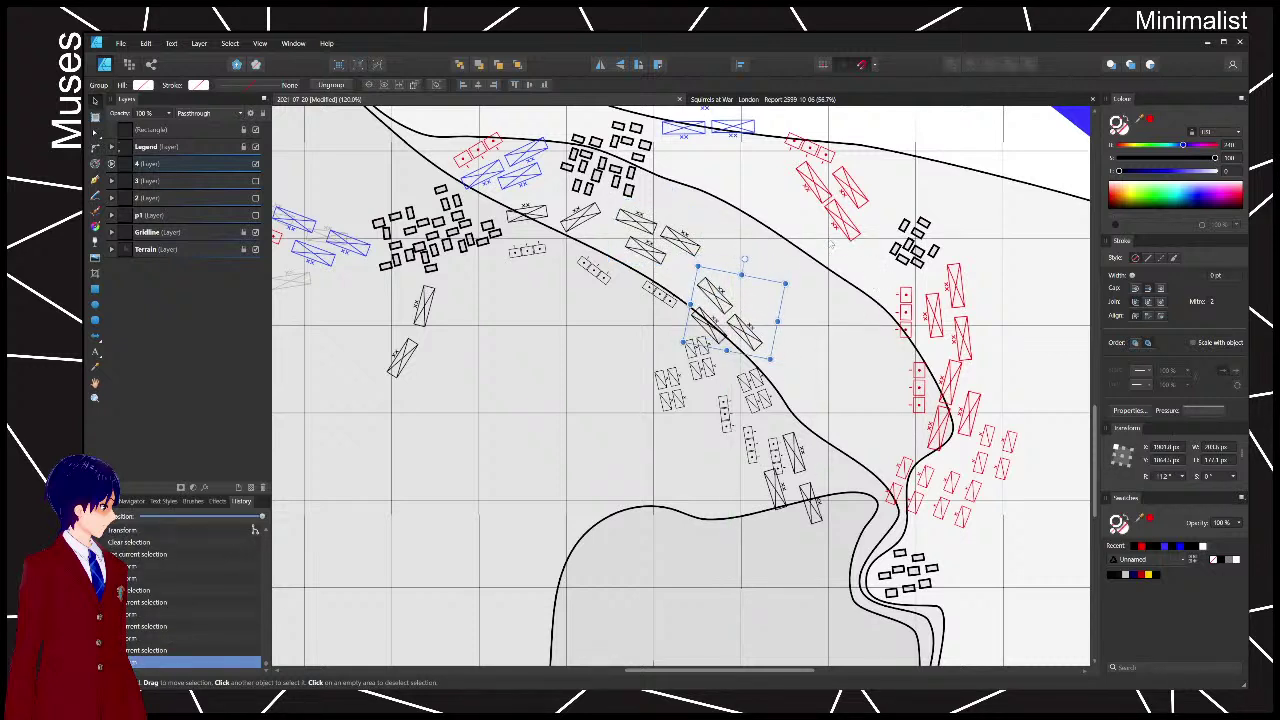
- Shift the three red divisions west of the small northeastern town and the three blue divisions north of them southward, rotating the blue ones
left_click_drag(840, 219, 860, 262)
left_click_drag(741, 131, 768, 279)
left_click_drag(731, 208, 758, 253)
- Nudge the western black battery east along the contour line and move two black four-unit clusters farther west, side by side
left_click_drag(622, 386, 558, 303)
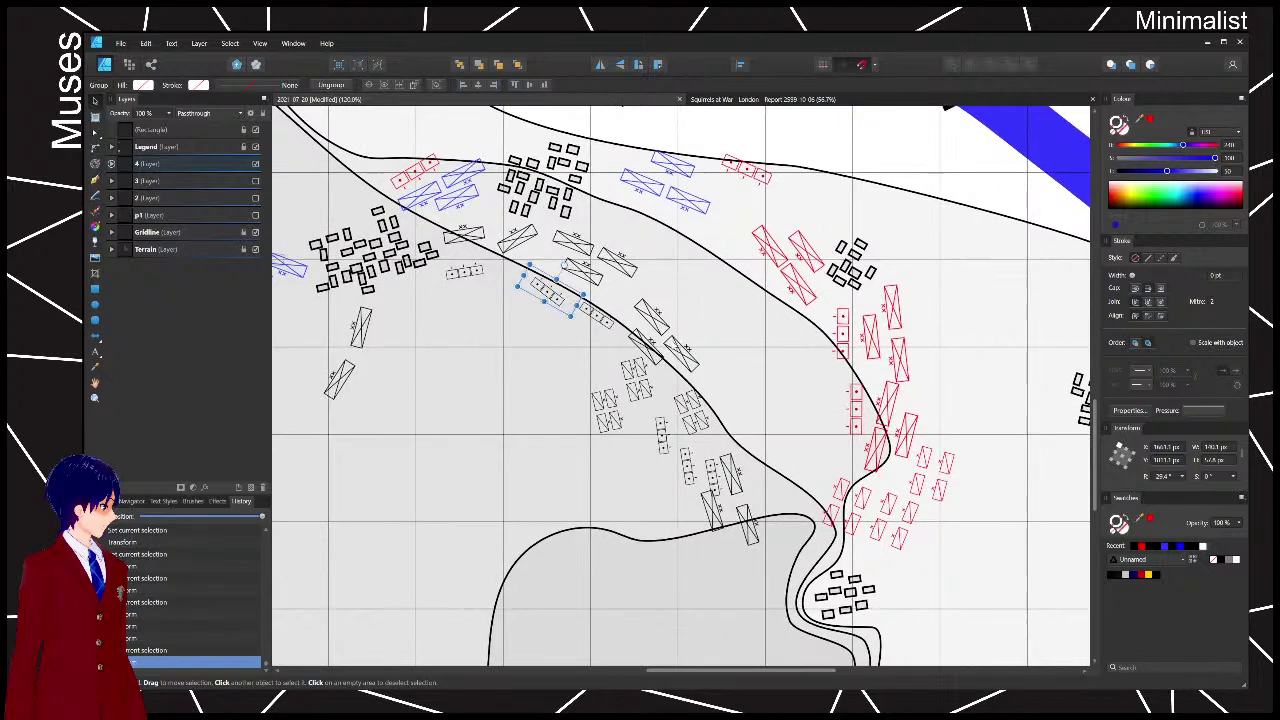
left_click_drag(653, 338, 645, 340)
left_click_drag(647, 395, 584, 420)
left_click(612, 408)
key("space")
left_click_drag(506, 466, 713, 351)
left_click_drag(799, 314, 758, 335)
left_click_drag(846, 290, 756, 310)
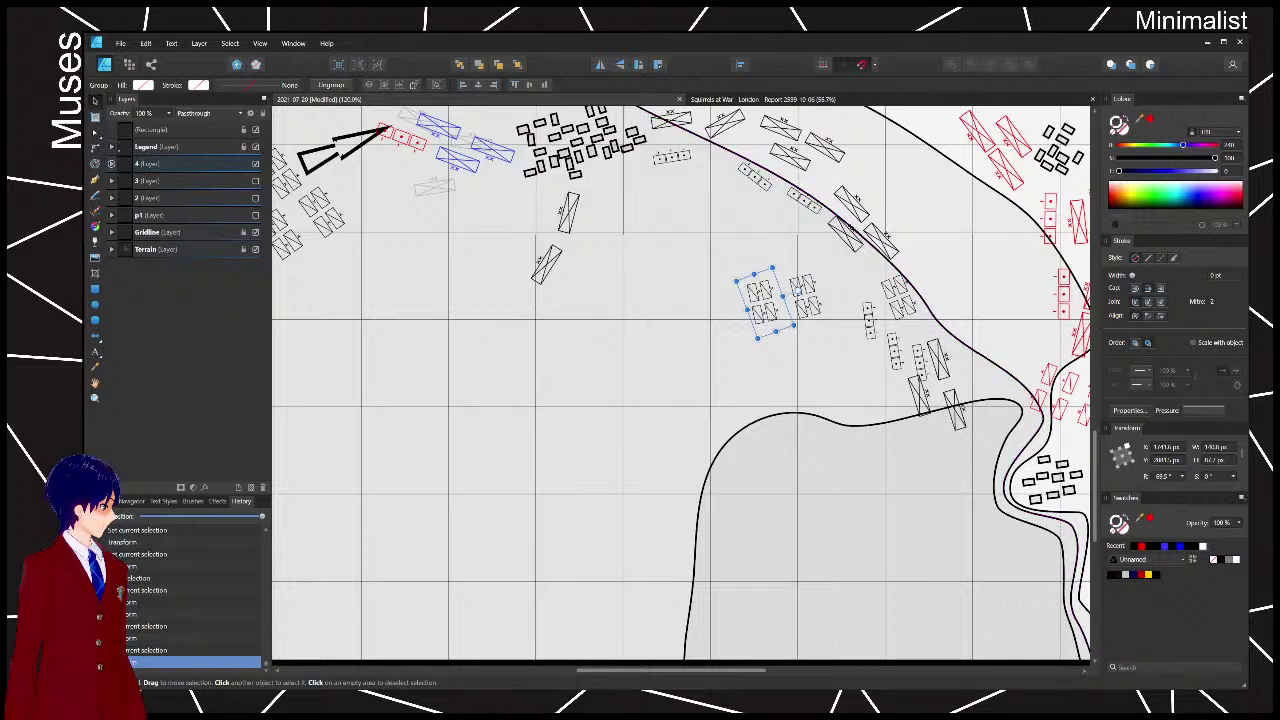
- Move the easternmost black battery above the southern divisions so it sits alongside the neighbouring battery
left_click(789, 398)
left_click_drag(789, 398, 678, 411)
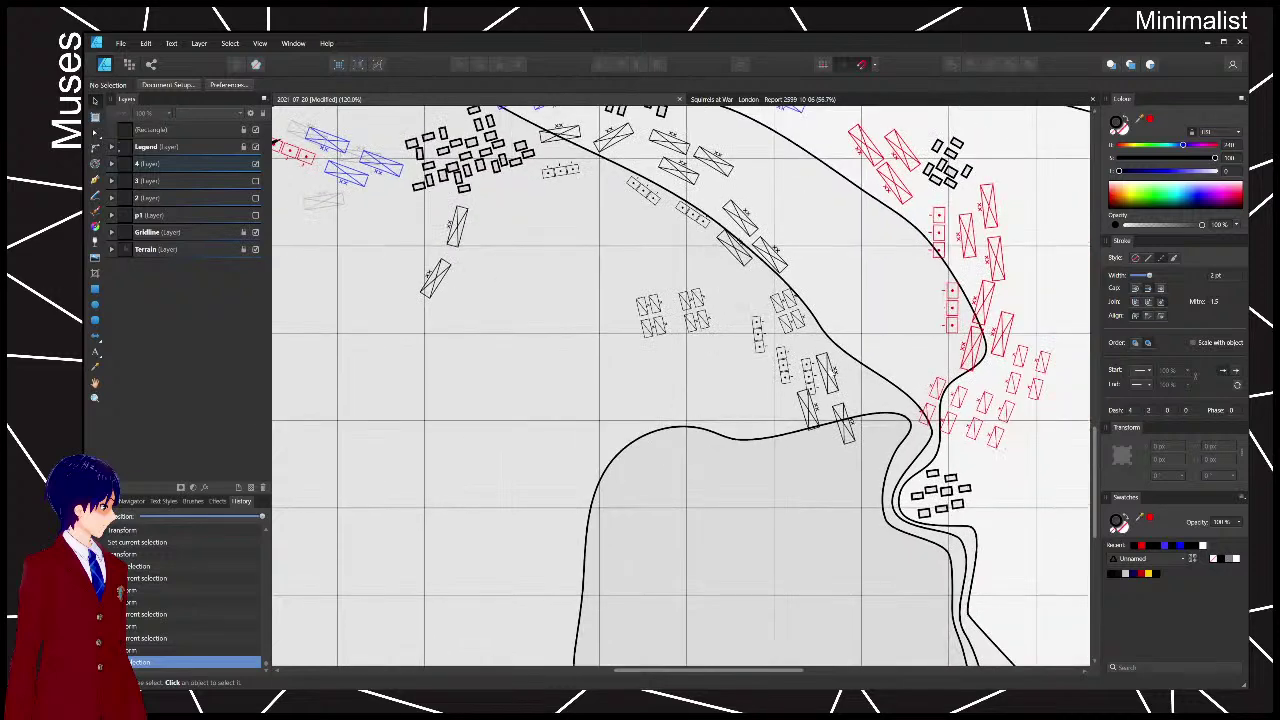
left_click(830, 372)
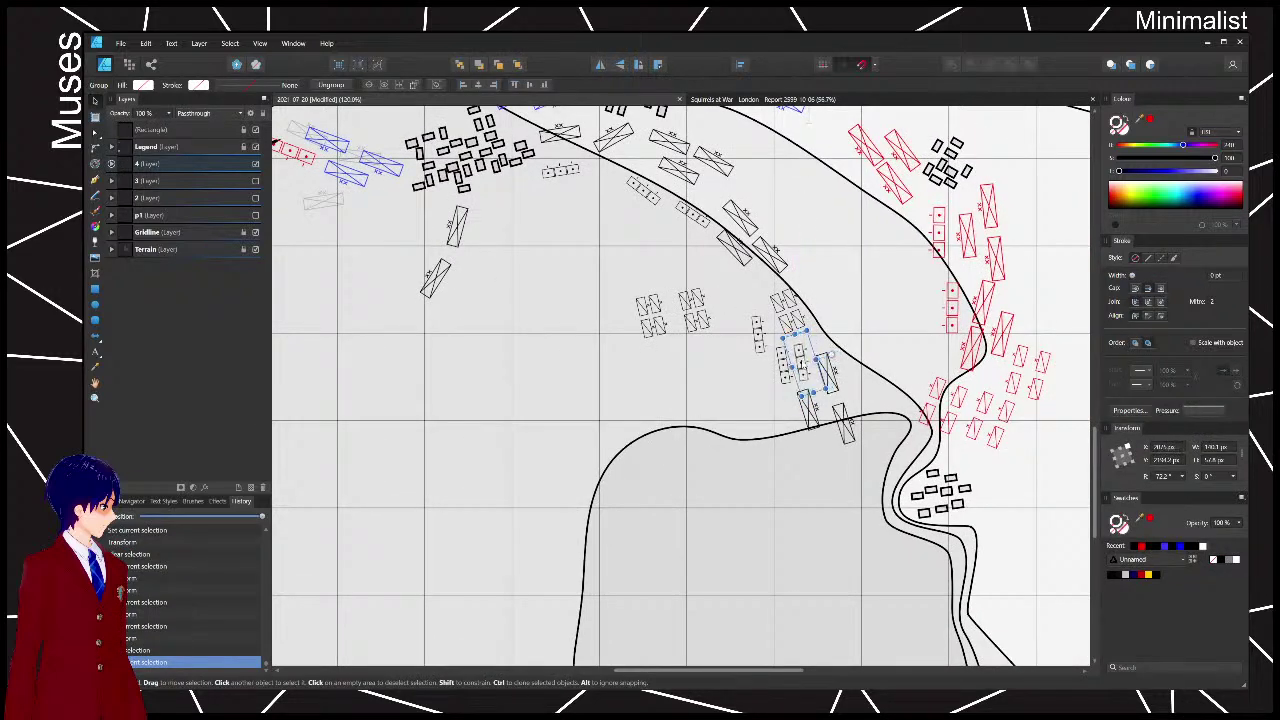
key("shift+Right")
left_click_drag(805, 355, 801, 354)
left_click(847, 333)
left_click(810, 365)
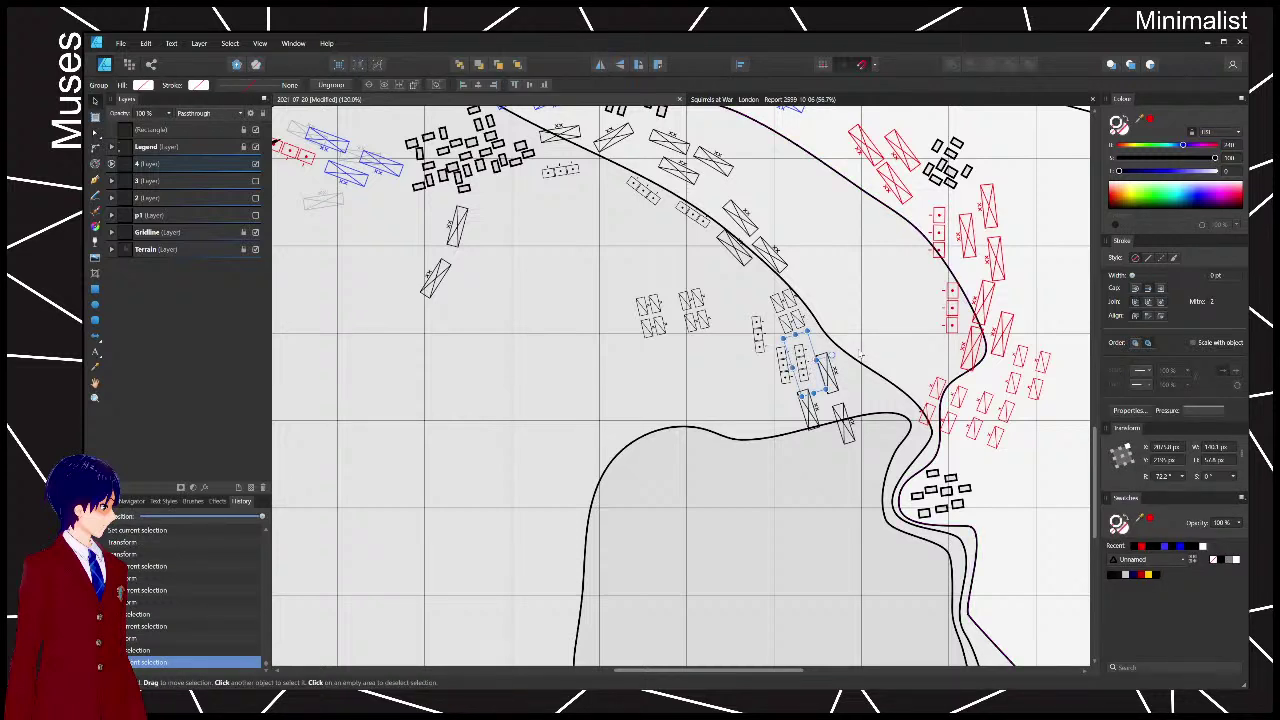
- Nudge the three northern blue divisions west, and move the adjacent three red divisions southwest onto the contour line and rotate them along it
left_click_drag(697, 245, 708, 380)
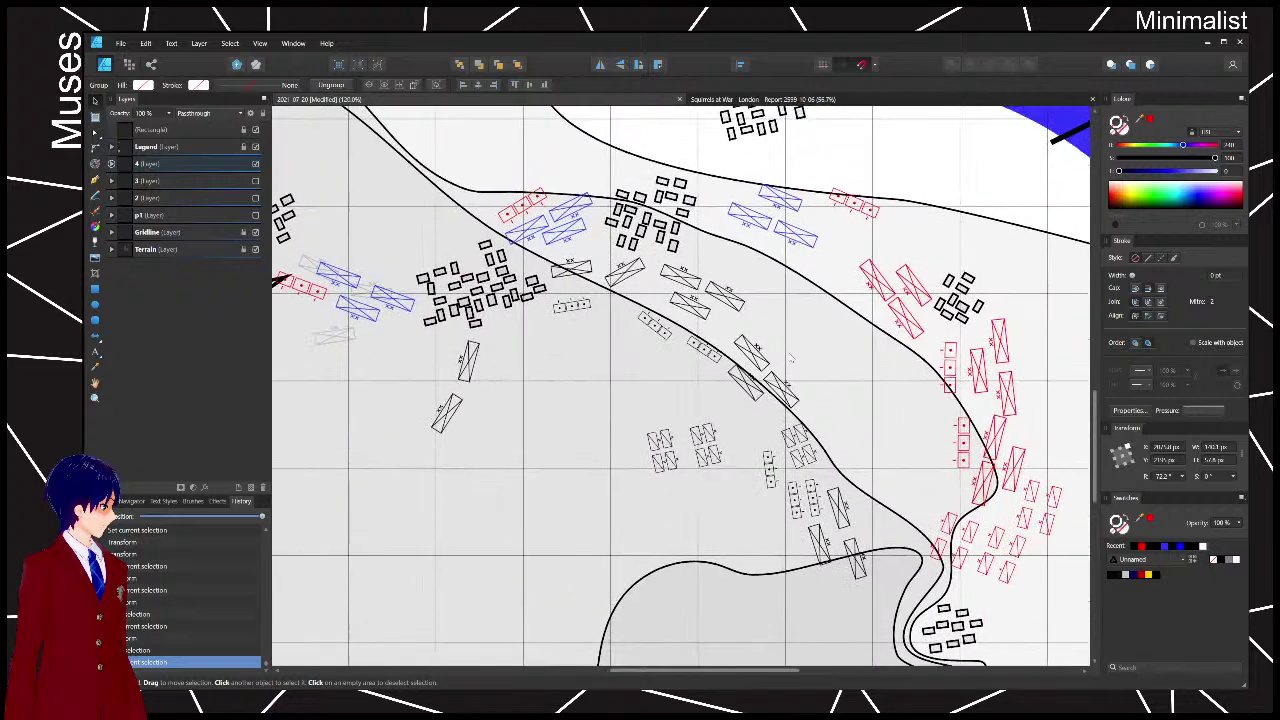
left_click(801, 237)
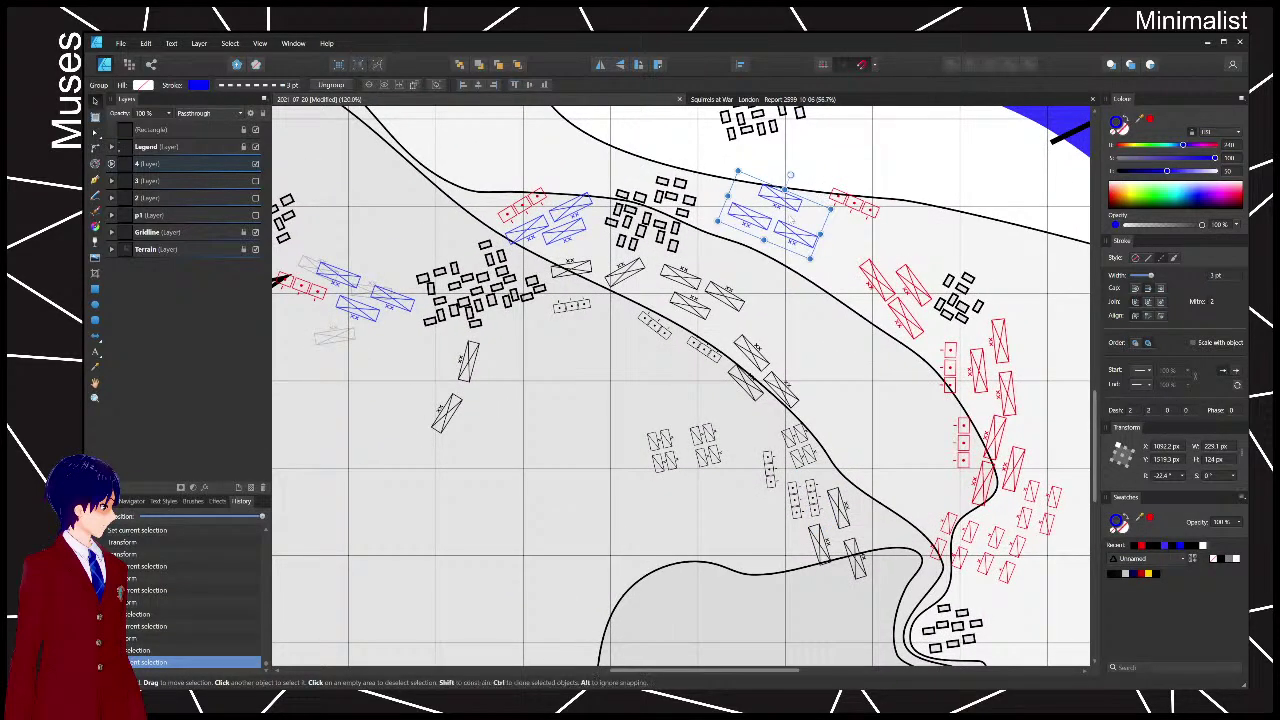
left_click_drag(786, 202, 777, 206)
left_click(913, 305)
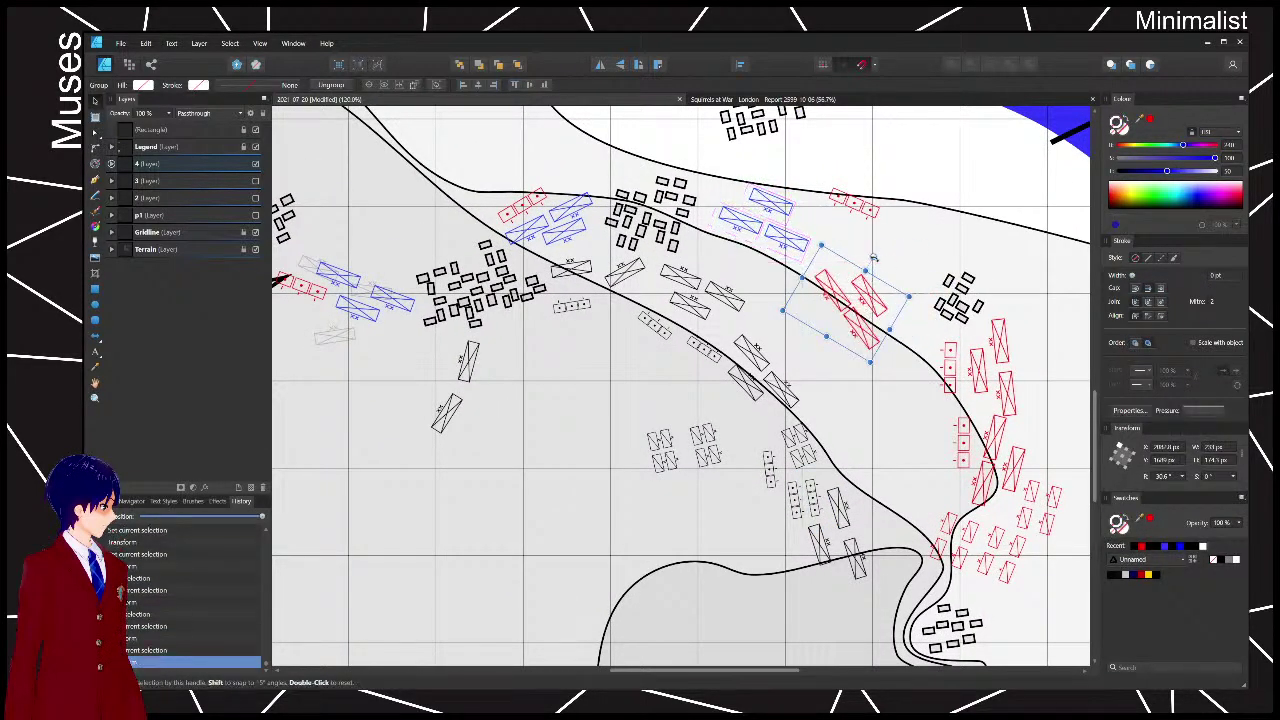
left_click_drag(878, 245, 863, 254)
left_click(930, 350)
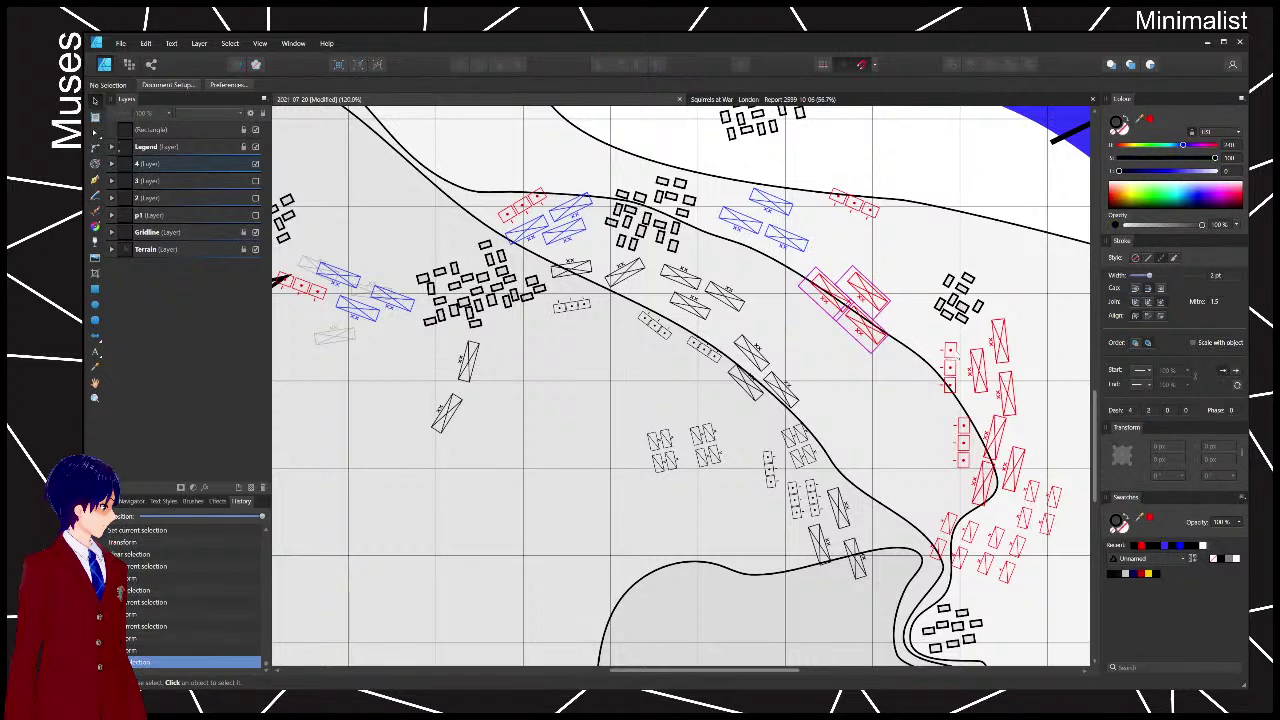
- Move the red battery south of the small northeastern town west across the contour line and rotate it parallel to the line
left_click_drag(950, 367, 906, 376)
left_click_drag(889, 331, 917, 417)
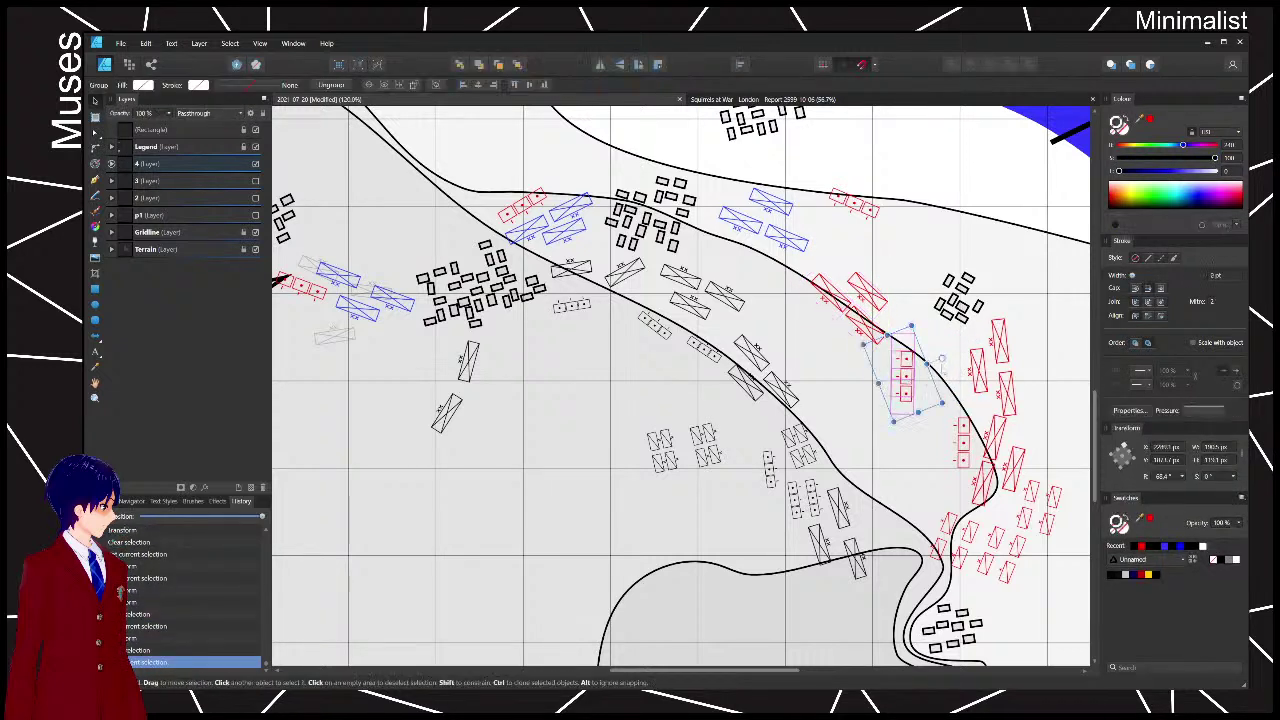
left_click(958, 343)
left_click(910, 390)
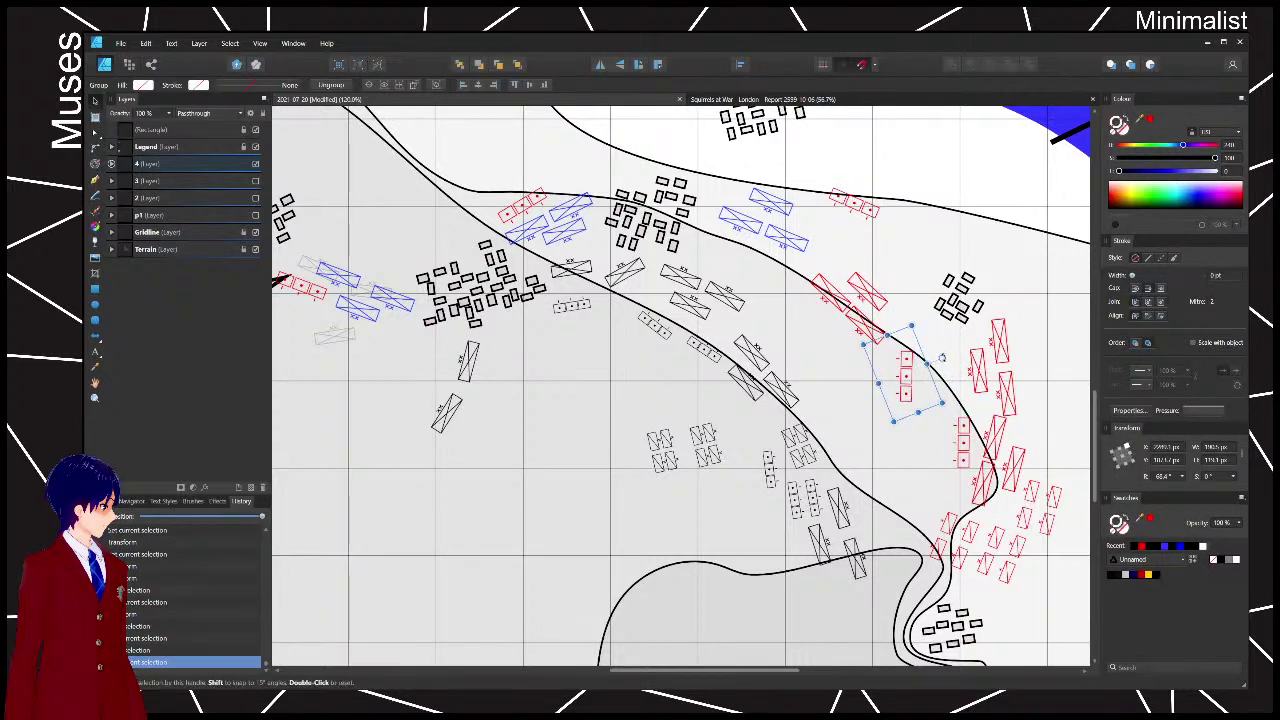
left_click_drag(943, 357, 922, 334)
- Move the three red divisions south of the small northeastern town west behind the red battery and rotate them to about 45°
left_click_drag(978, 369, 934, 377)
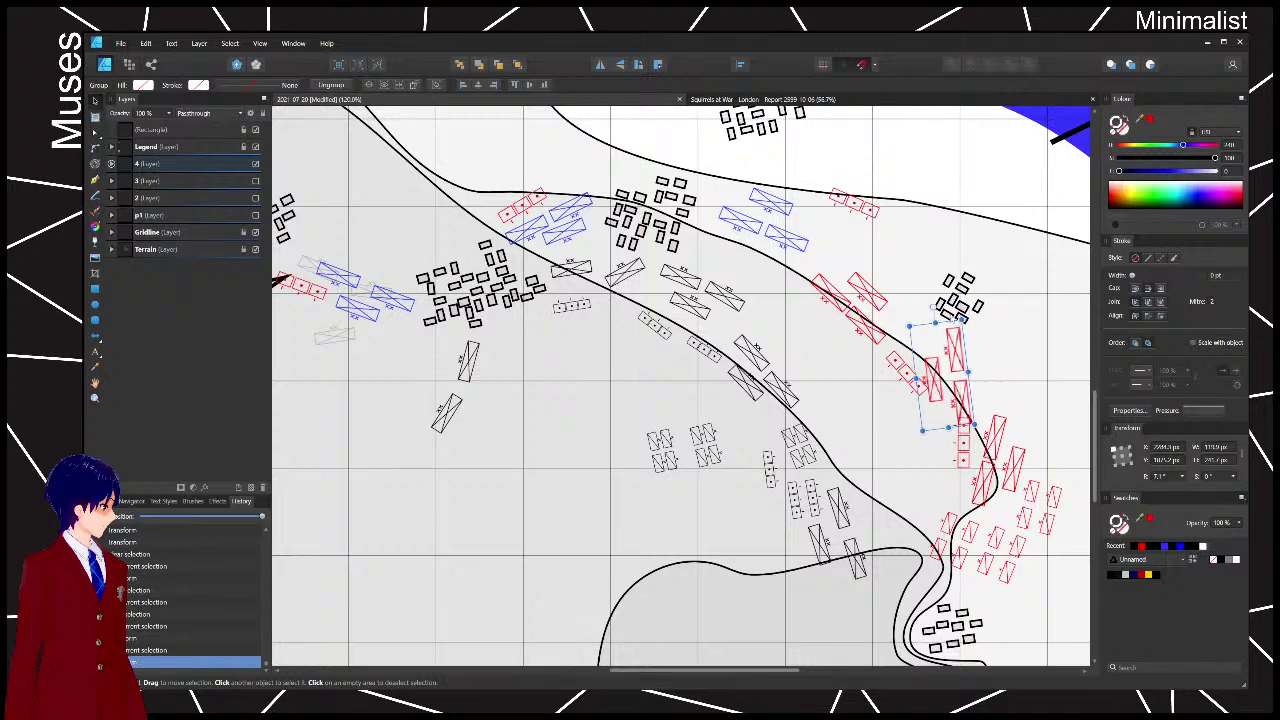
left_click_drag(932, 306, 889, 323)
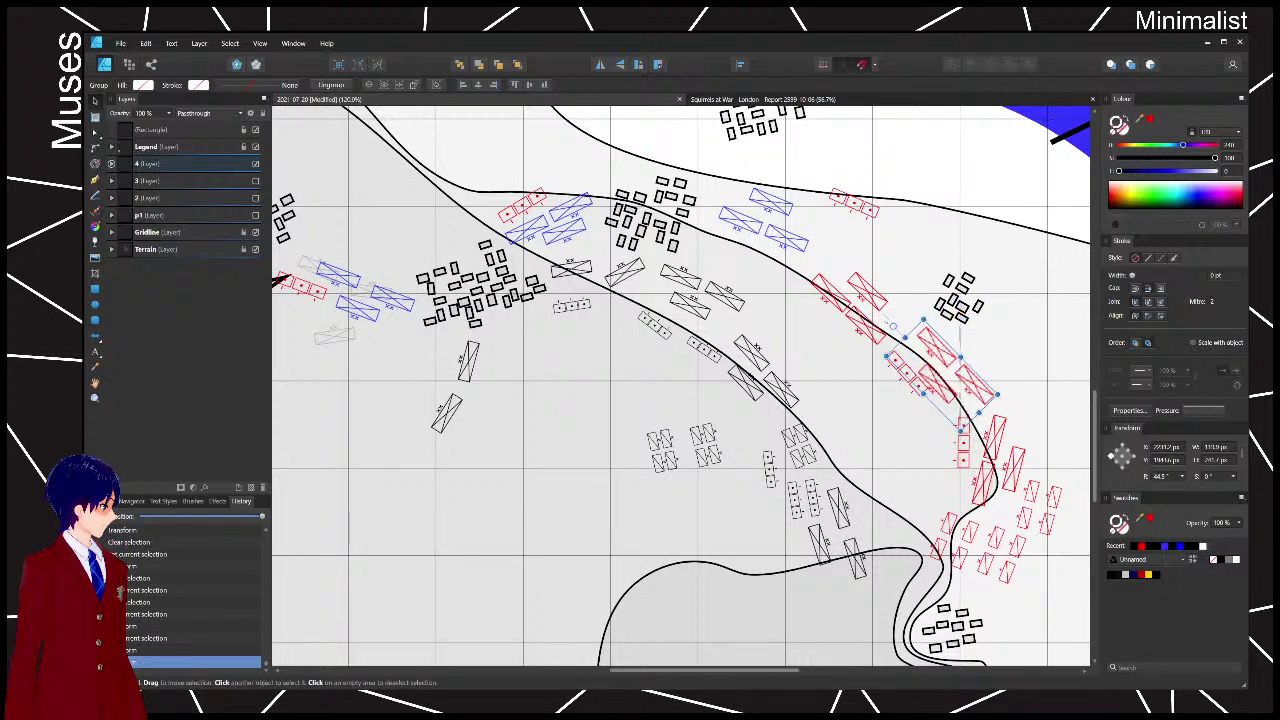
left_click(1082, 346)
- Rotate the black battery just west of the easternmost black four-unit cluster to a 45° diagonal
left_click_drag(973, 383, 985, 337)
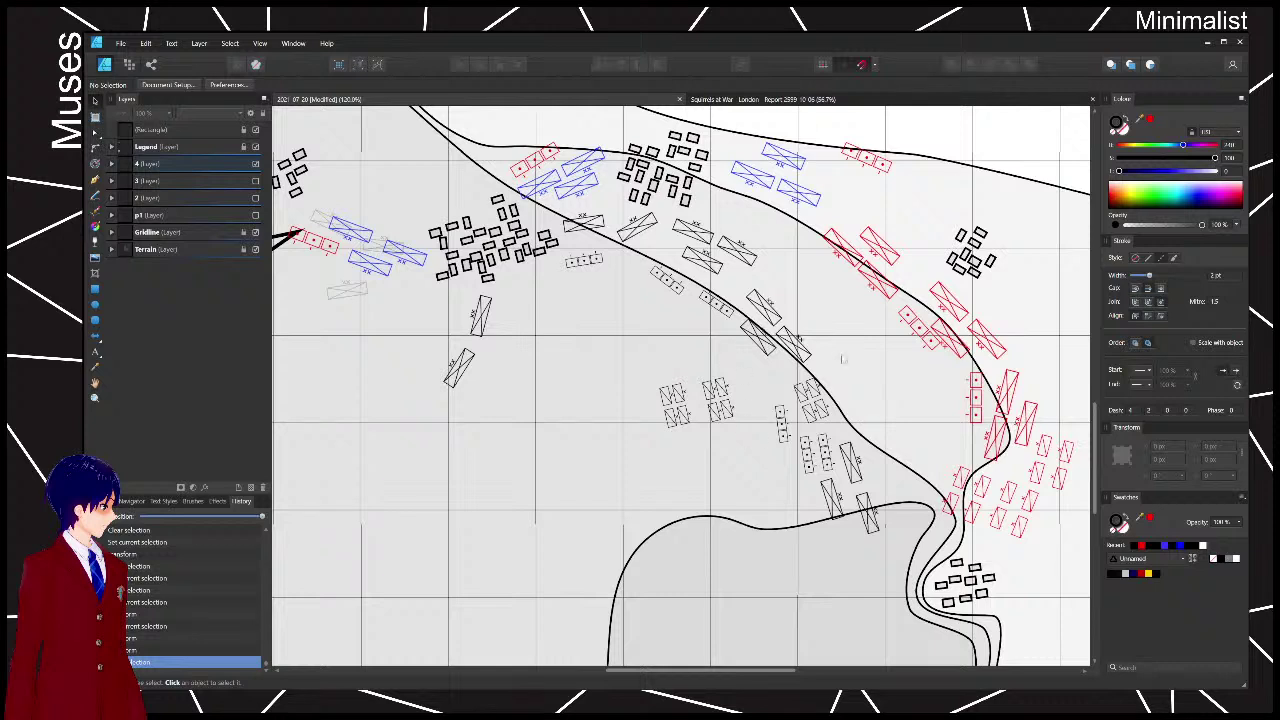
left_click(781, 420)
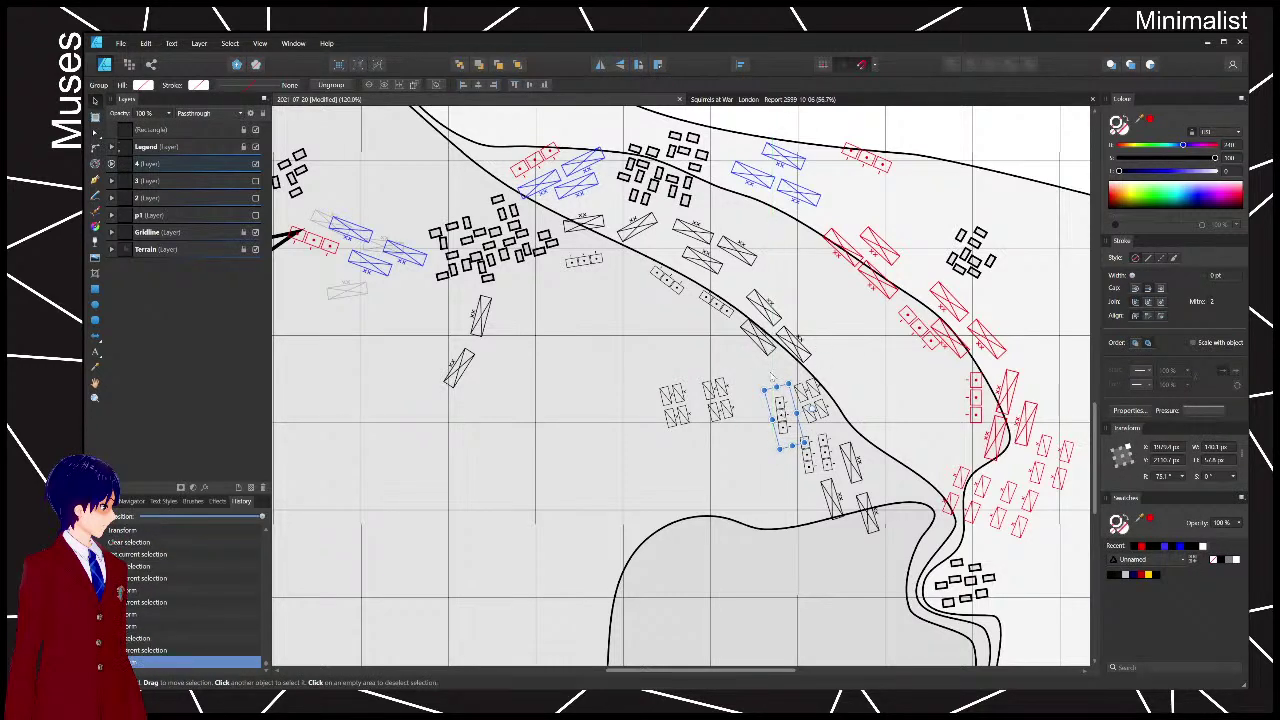
left_click_drag(812, 408, 805, 396)
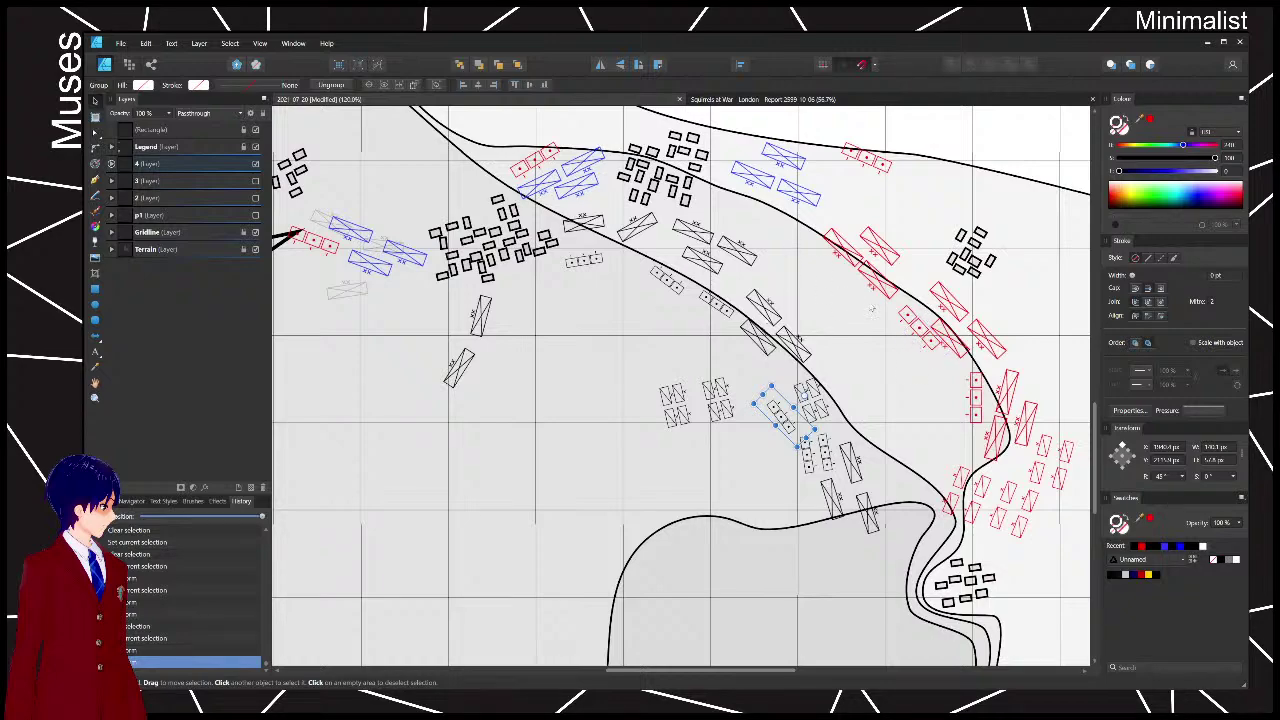
- Move the southern red battery northwest across the contour line and tilt it to follow the first red battery
left_click_drag(1020, 447, 883, 409)
left_click(899, 370)
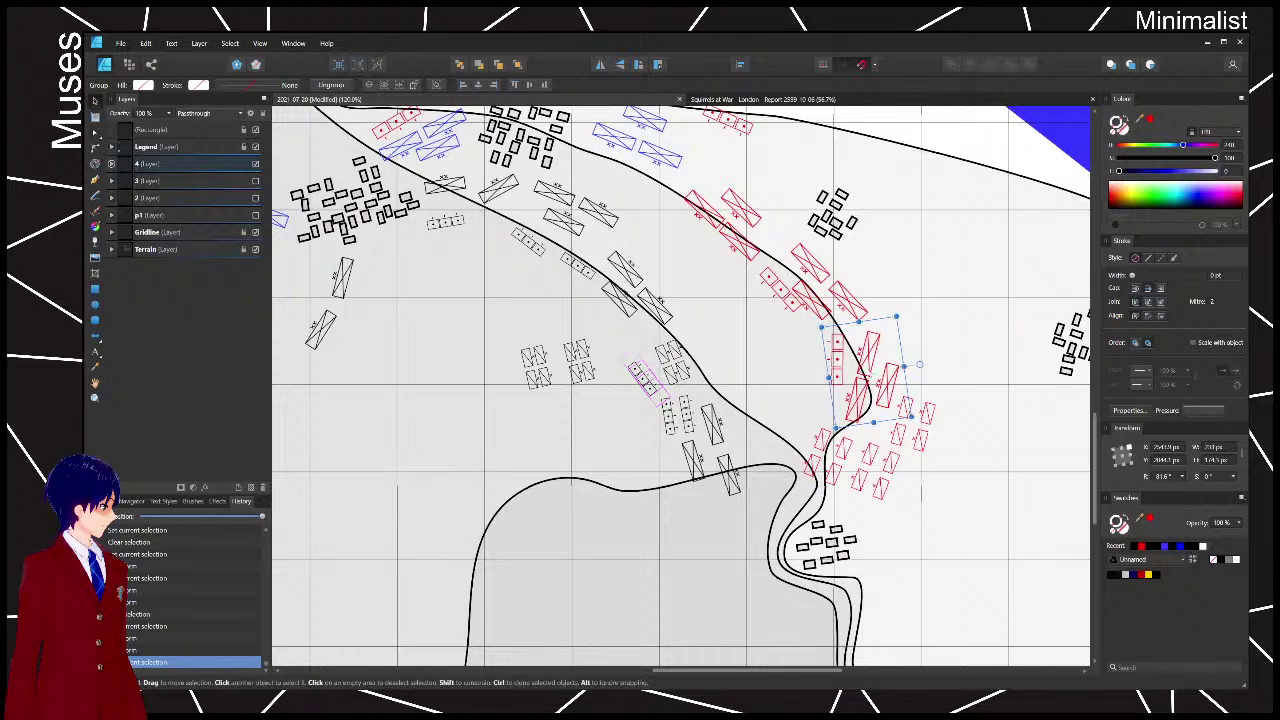
left_click_drag(839, 370, 836, 307)
left_click(837, 355)
- Move the southernmost three red divisions west behind the tilted red battery and rotate them to face the black units
left_click(871, 355)
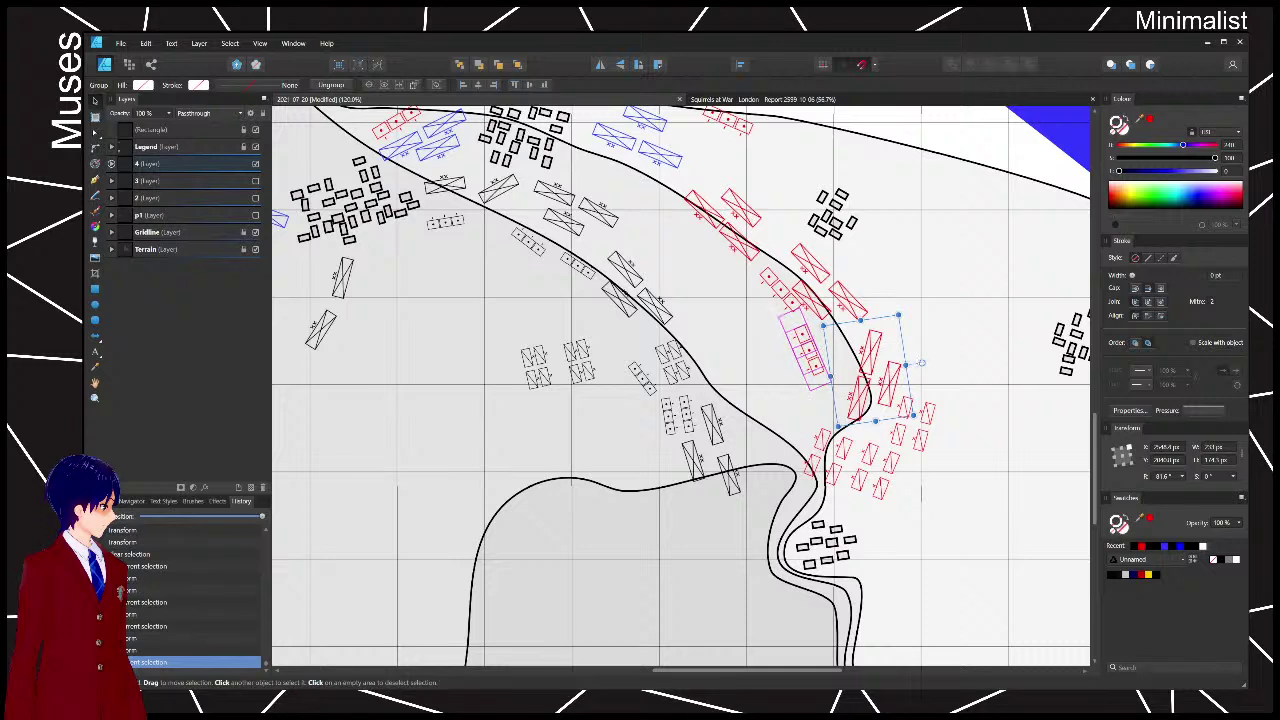
left_click_drag(922, 361, 851, 380)
left_click(897, 353)
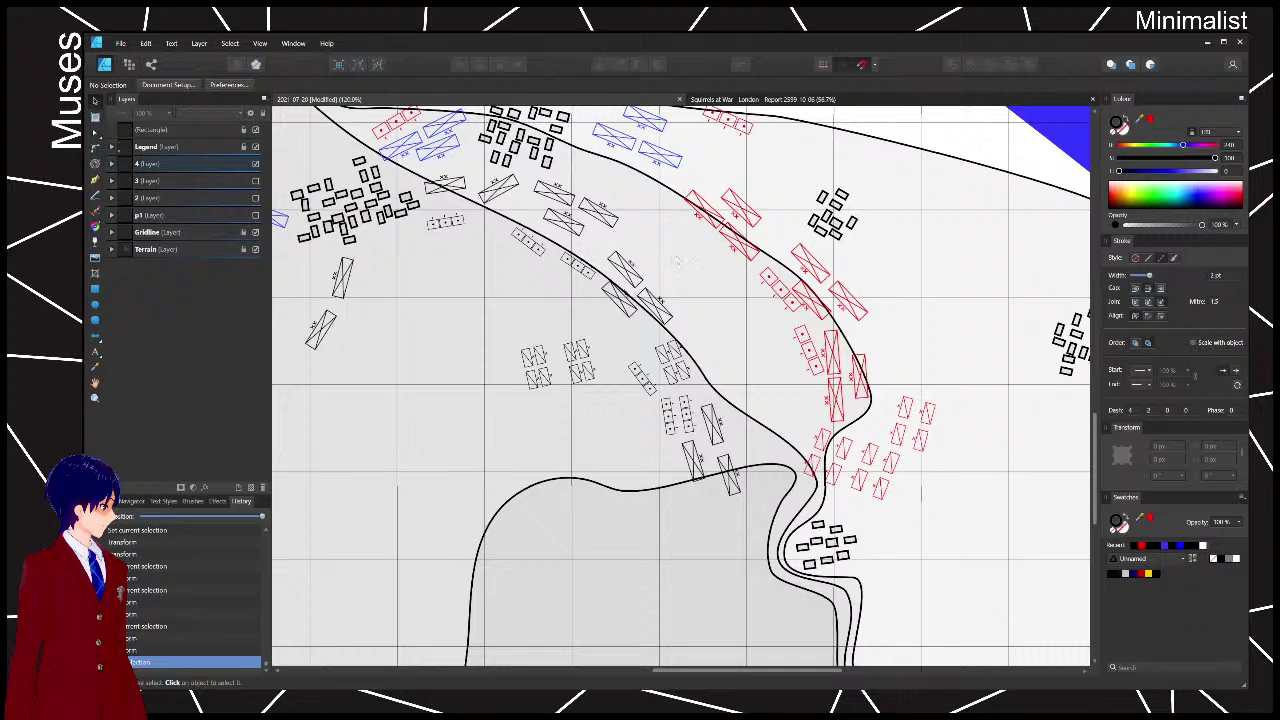
left_click_drag(676, 260, 708, 295)
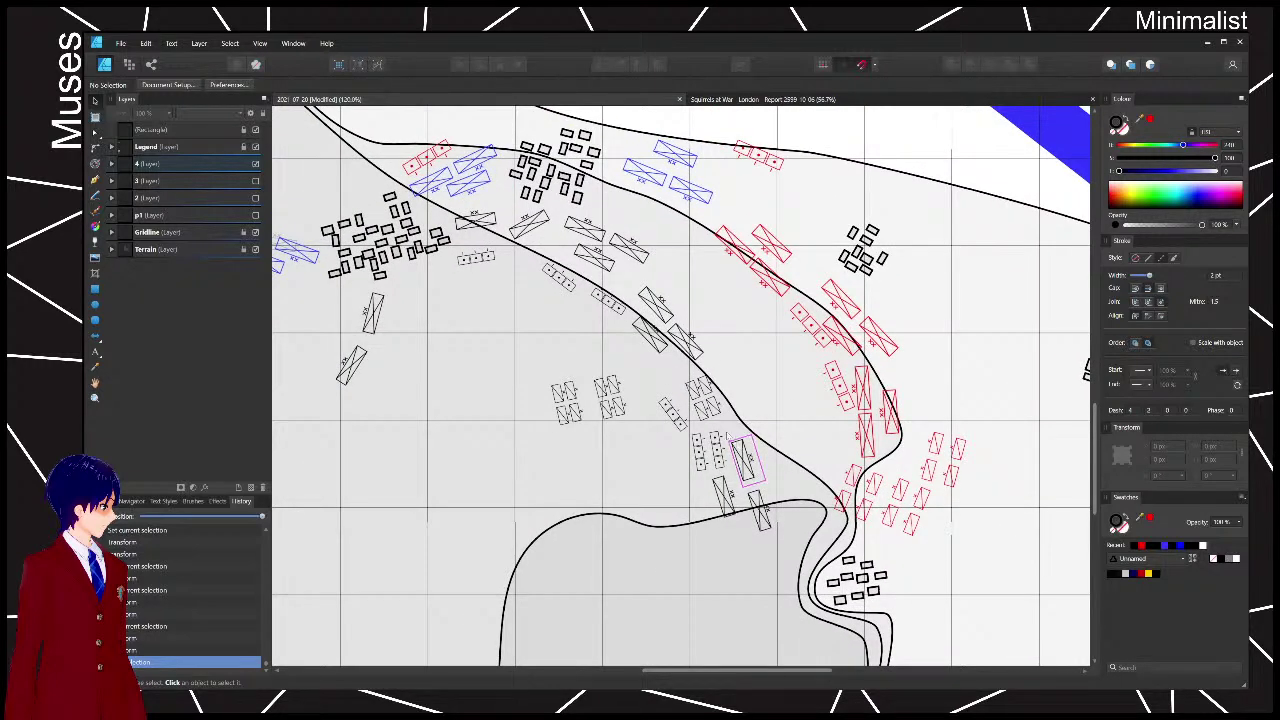
- Nudge the northern blue three-division group slightly south, and the black three-division group below it with its rear battery slightly west
left_click(693, 205)
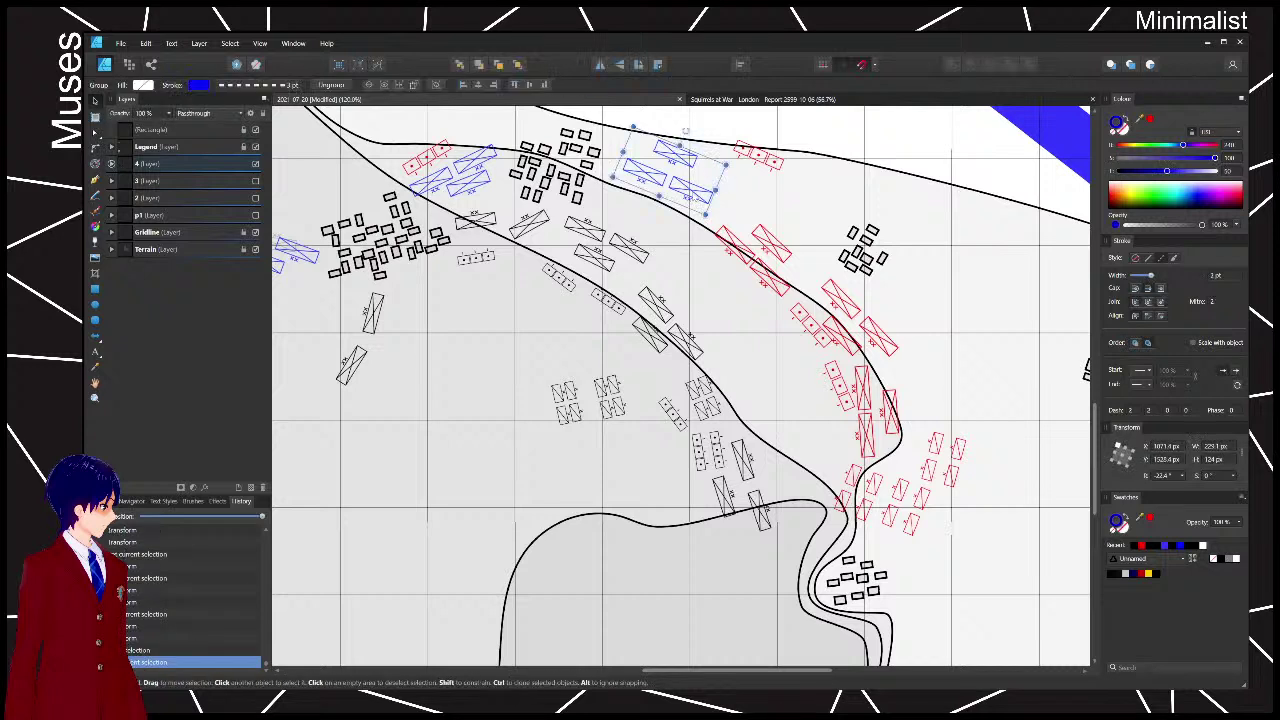
left_click(755, 202)
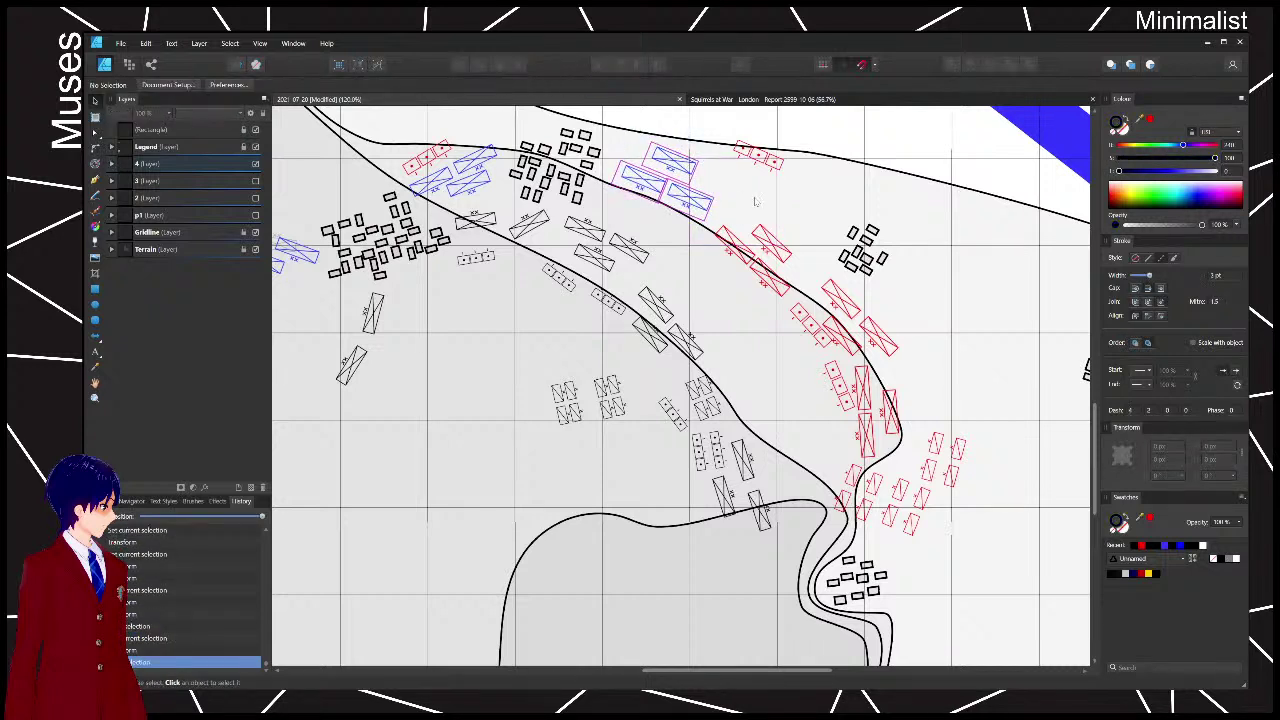
left_click_drag(609, 302, 606, 264)
left_click(616, 263)
left_click(664, 196)
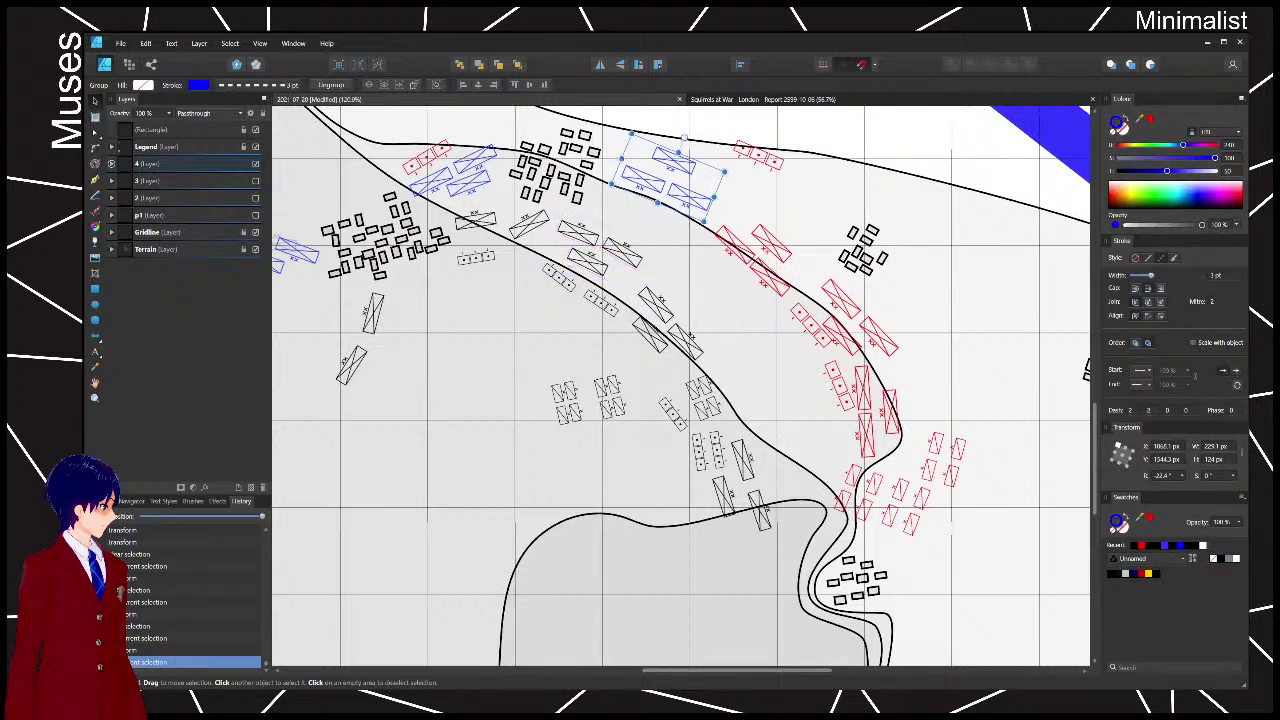
left_click(600, 245)
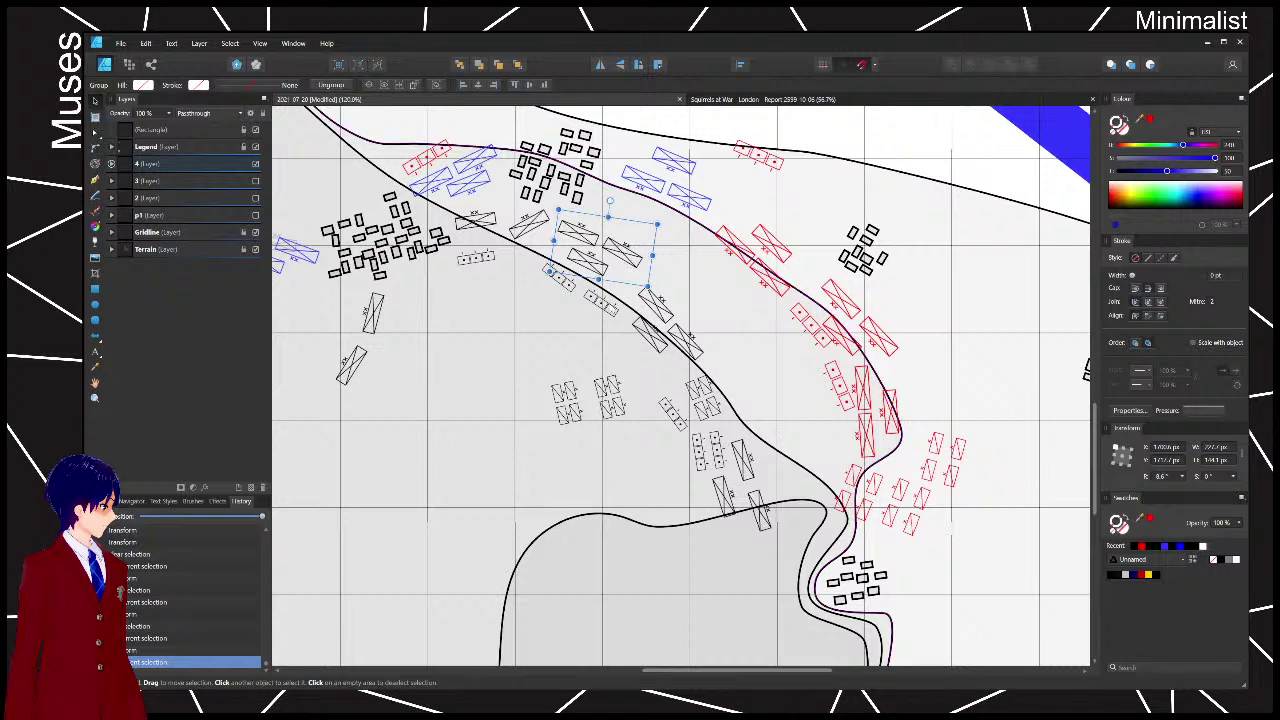
- Rotate the black battery behind the central black three-division group to about 35° so it follows the contour line
left_click(608, 311)
left_click(600, 302)
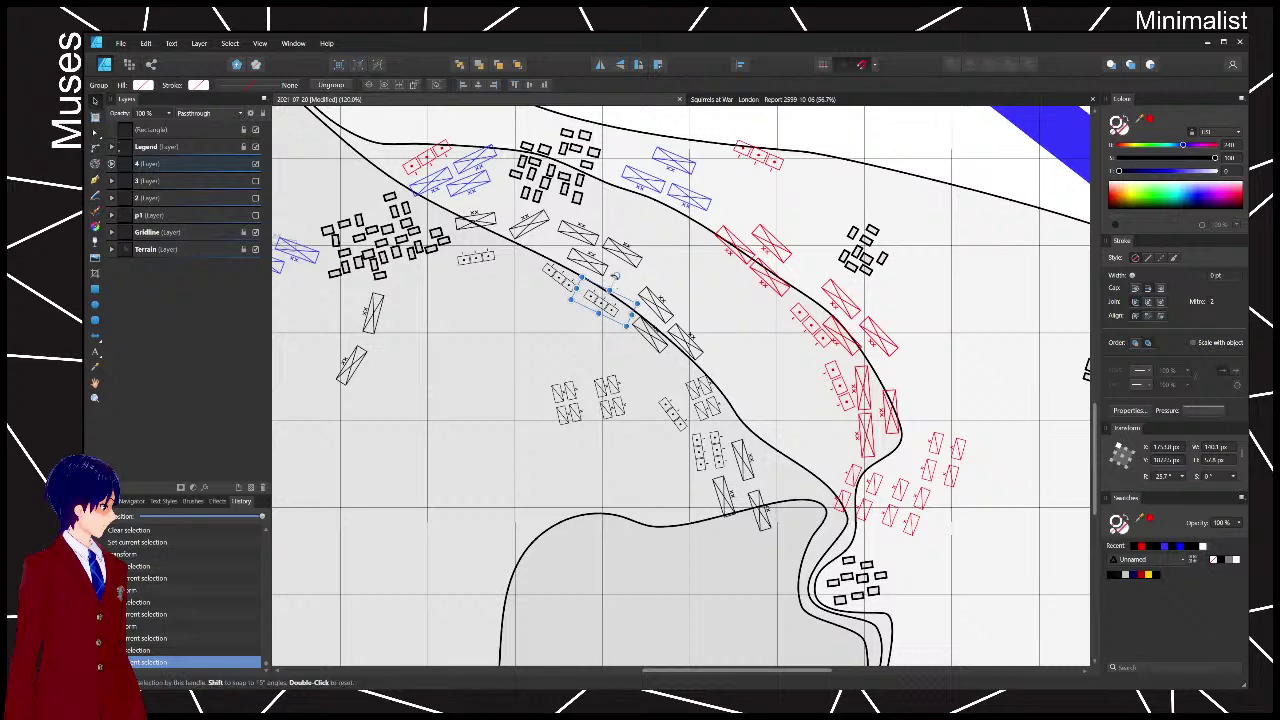
left_click_drag(615, 276, 619, 278)
left_click_drag(624, 266, 622, 272)
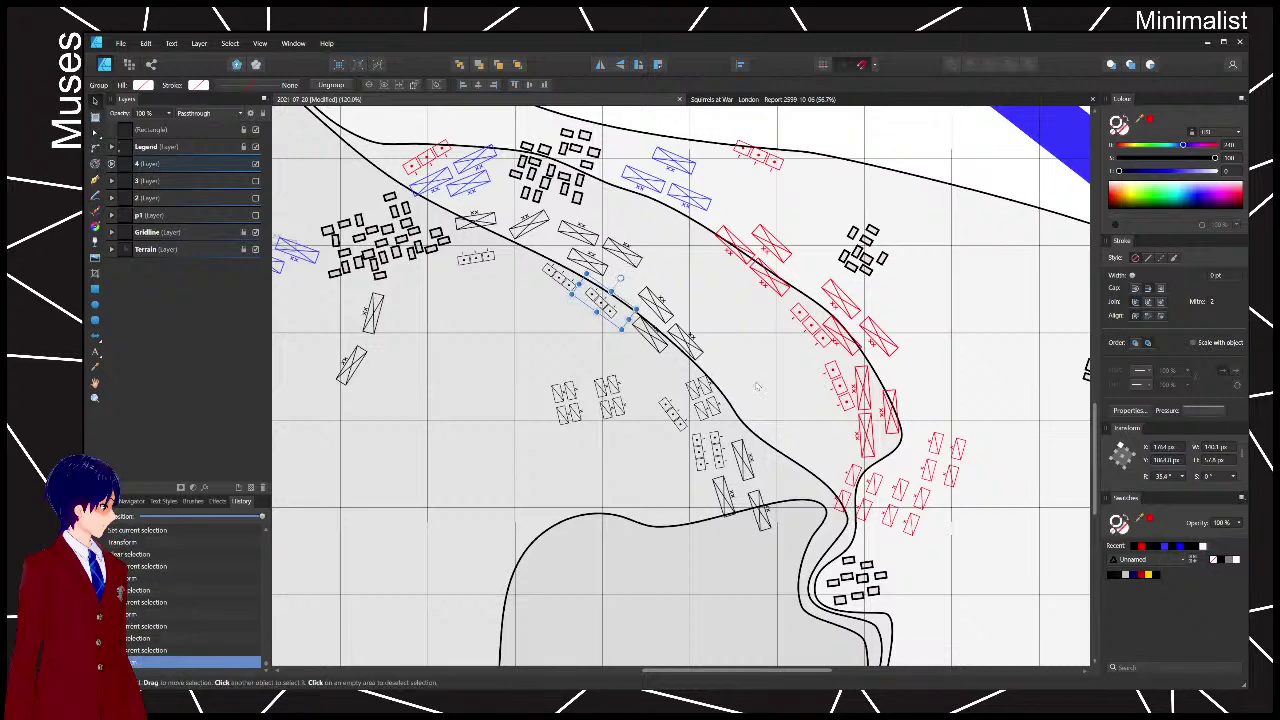
- Move the black battery beside the easternmost black four-unit cluster northwest behind the divisions, then shift and tilt the two western clusters towards the southeast
left_click_drag(840, 421, 819, 409)
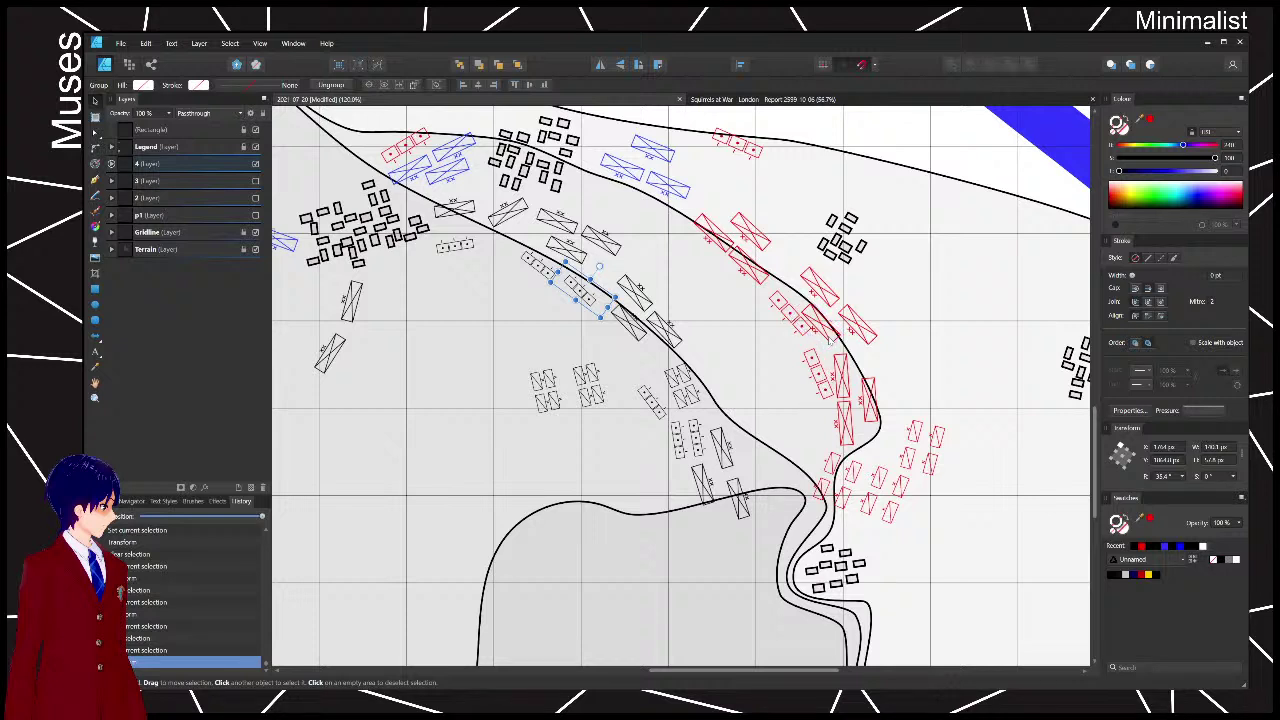
left_click(735, 245)
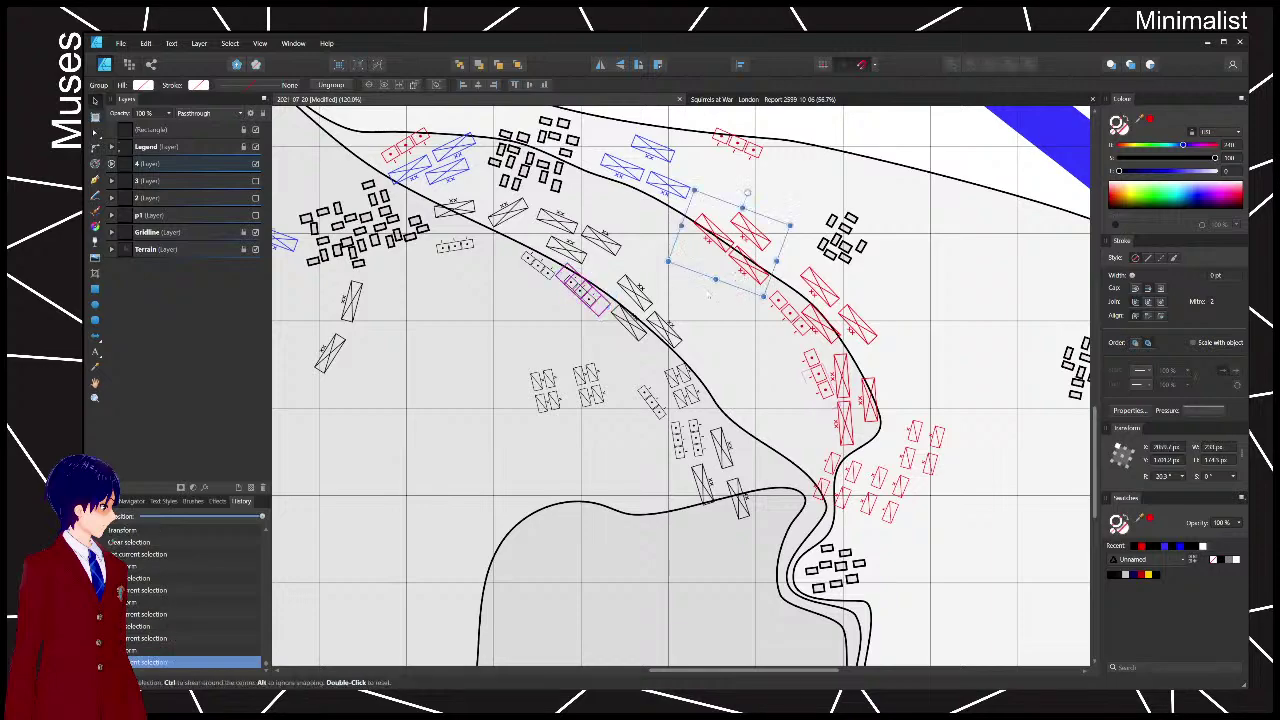
left_click_drag(590, 457, 658, 367)
left_click(800, 145)
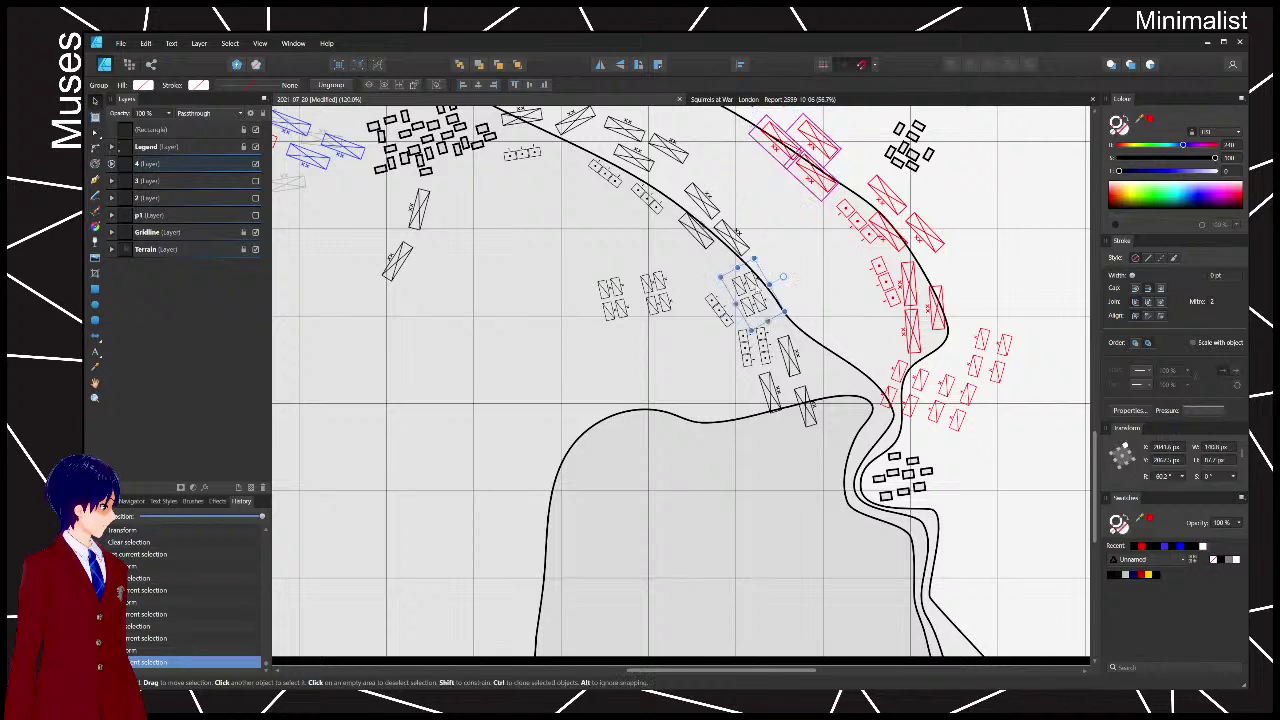
left_click(655, 290)
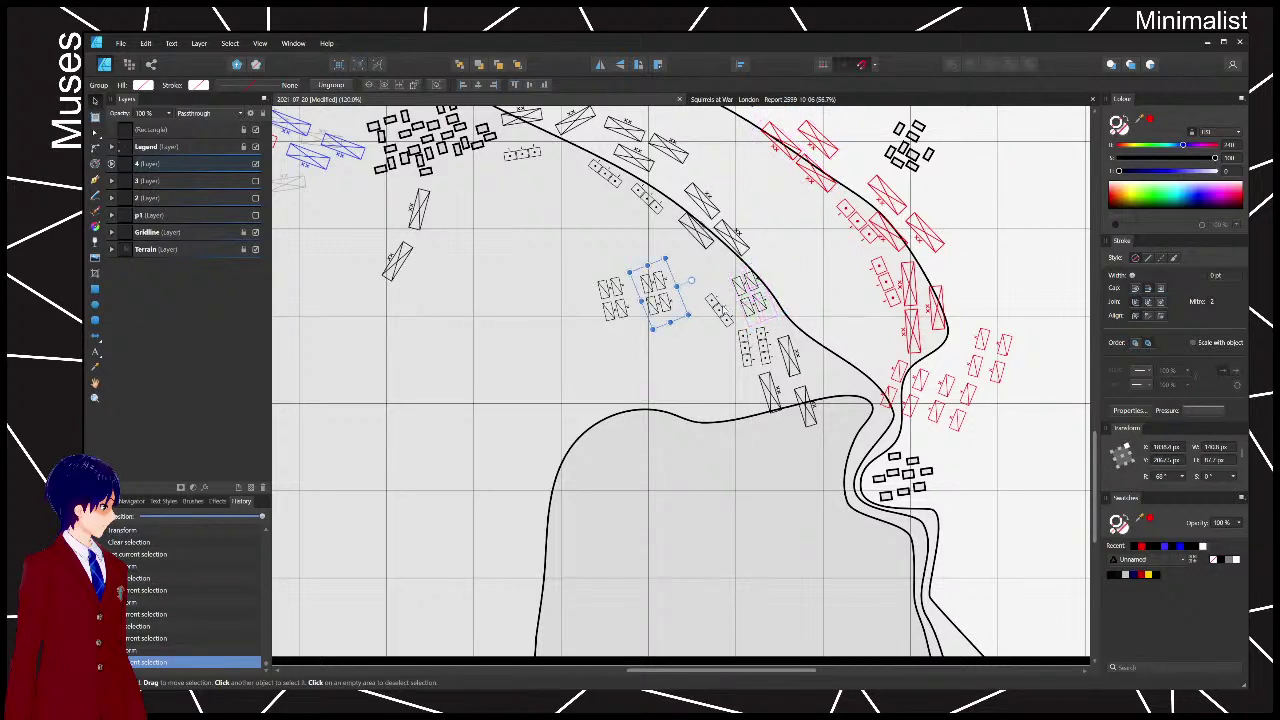
left_click_drag(720, 312, 699, 267)
left_click(795, 286)
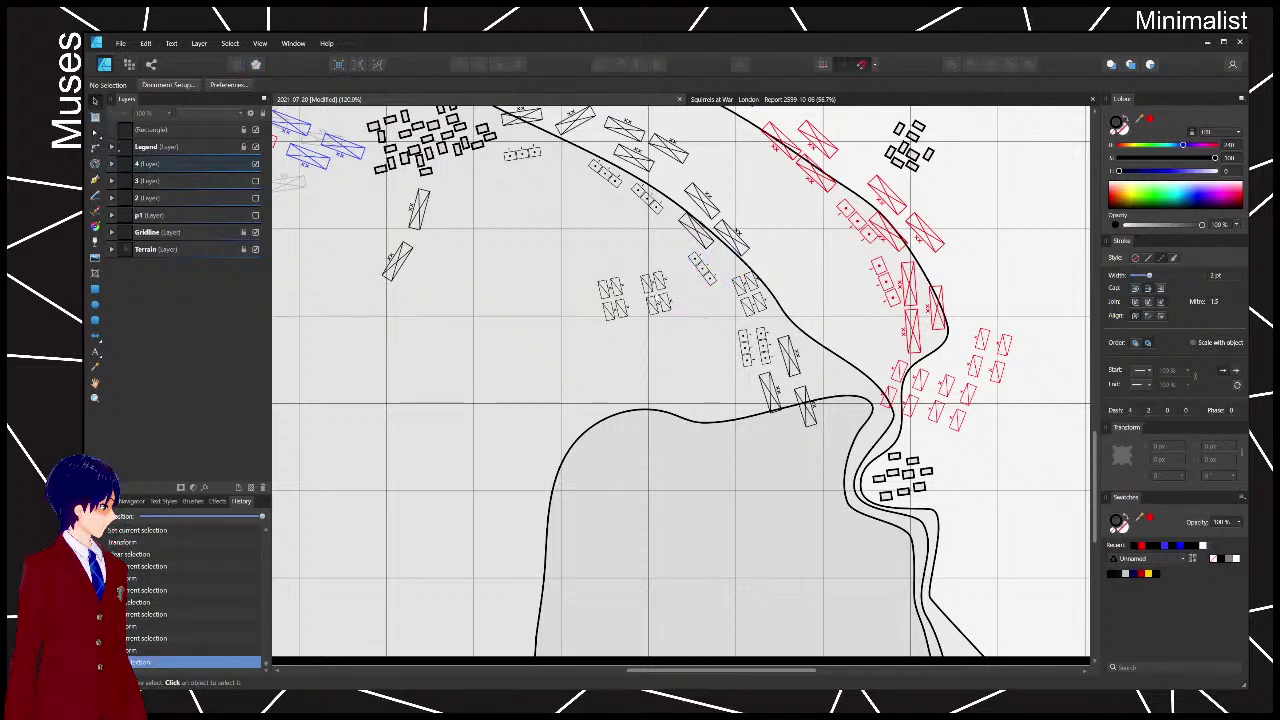
left_click_drag(658, 298, 606, 291)
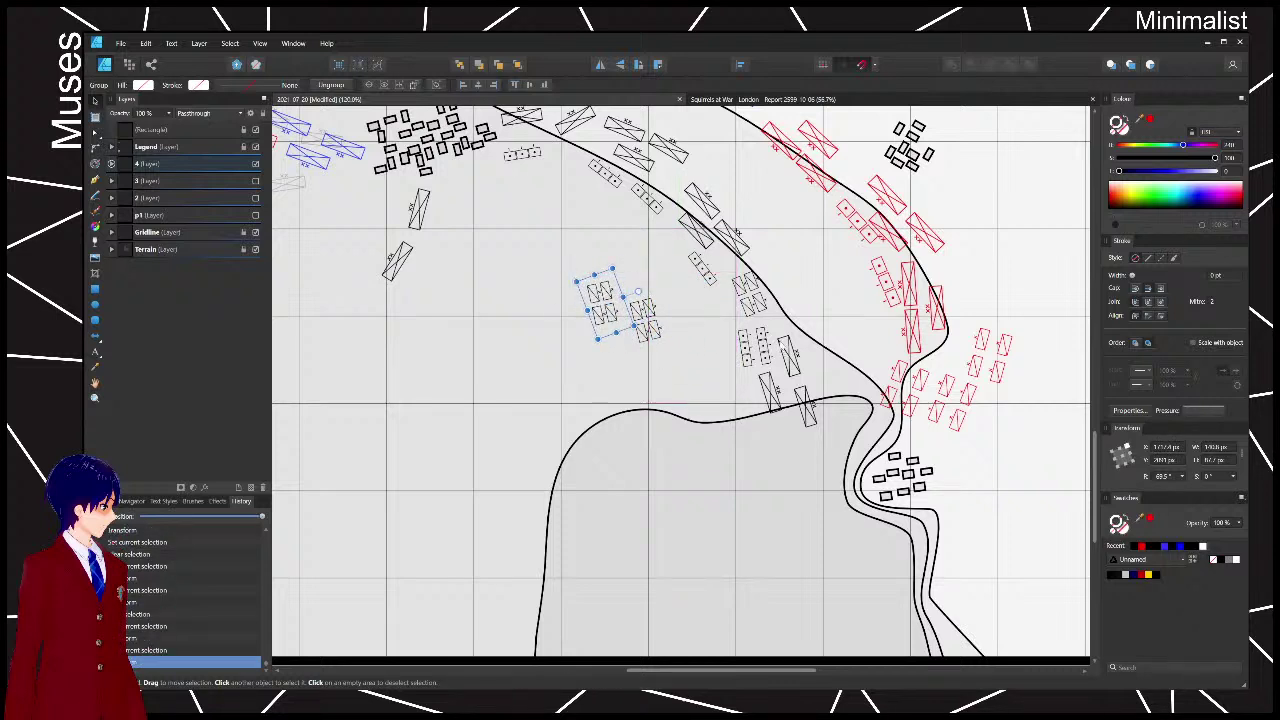
left_click(736, 311)
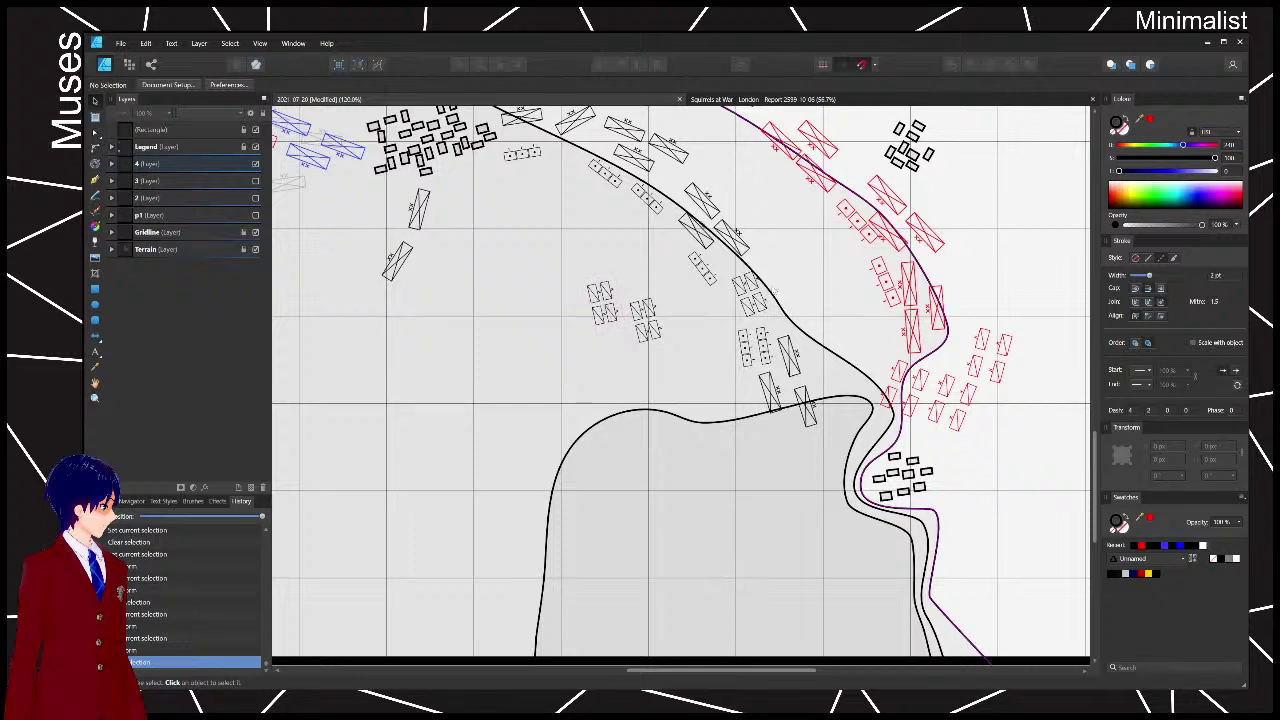
left_click_drag(704, 346, 756, 421)
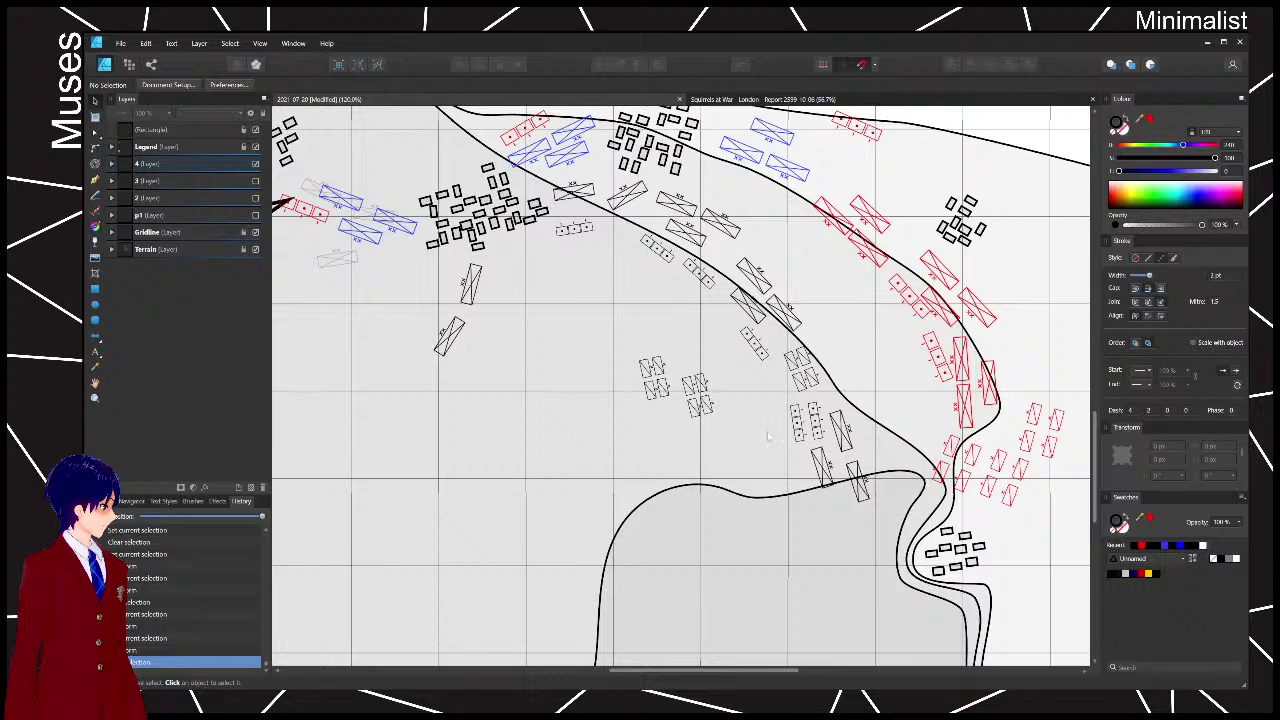
left_click_drag(718, 396, 934, 365)
left_click(688, 270)
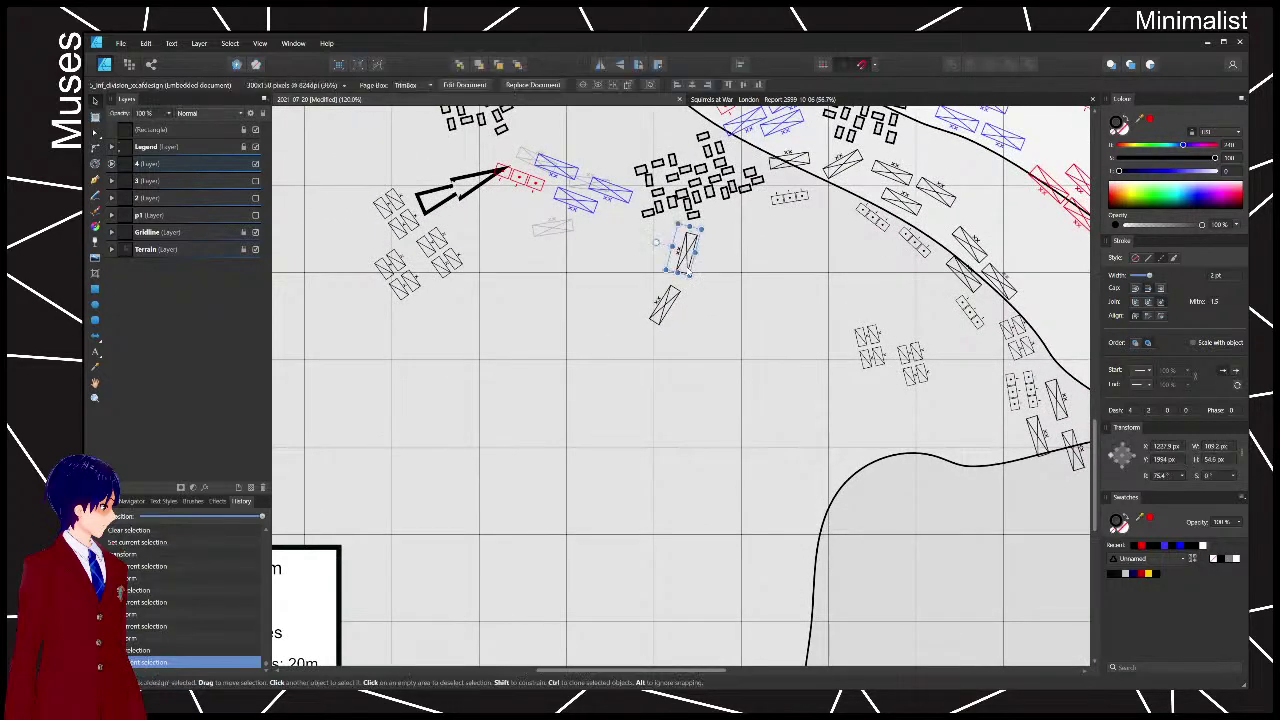
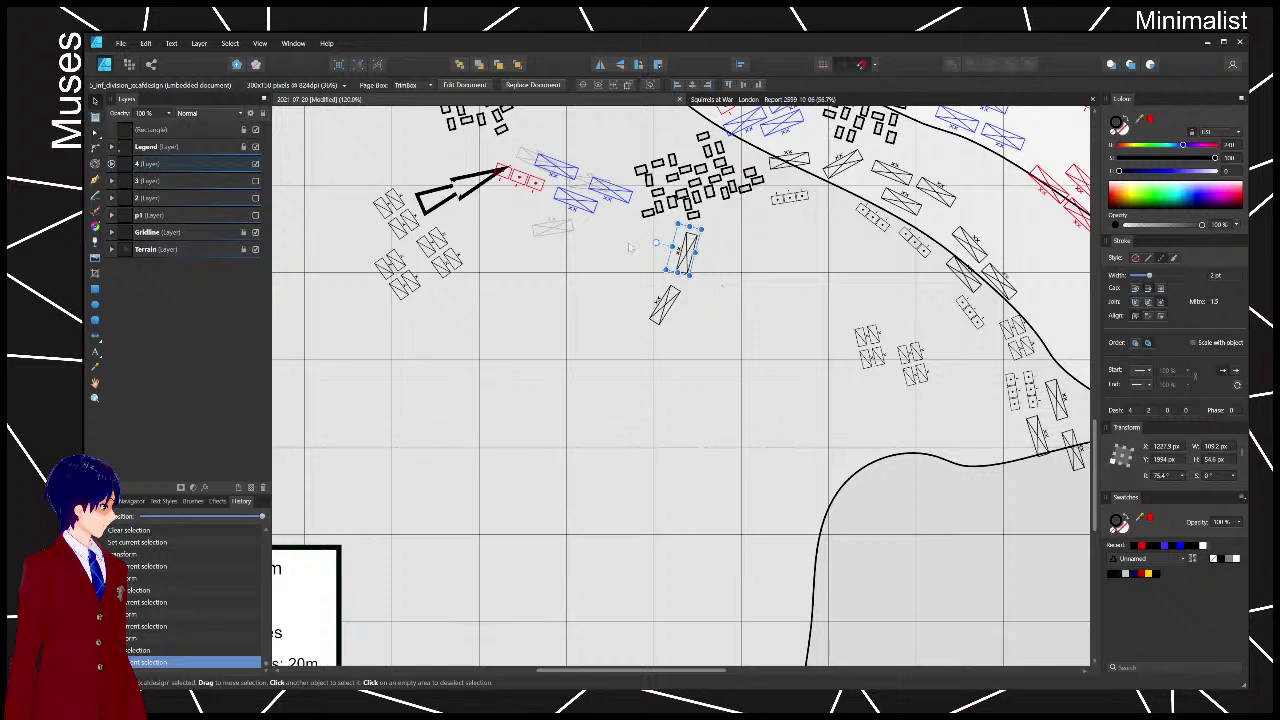
- Duplicate layer 4, rename the copy to 5 and hide the original layer
left_click(207, 166)
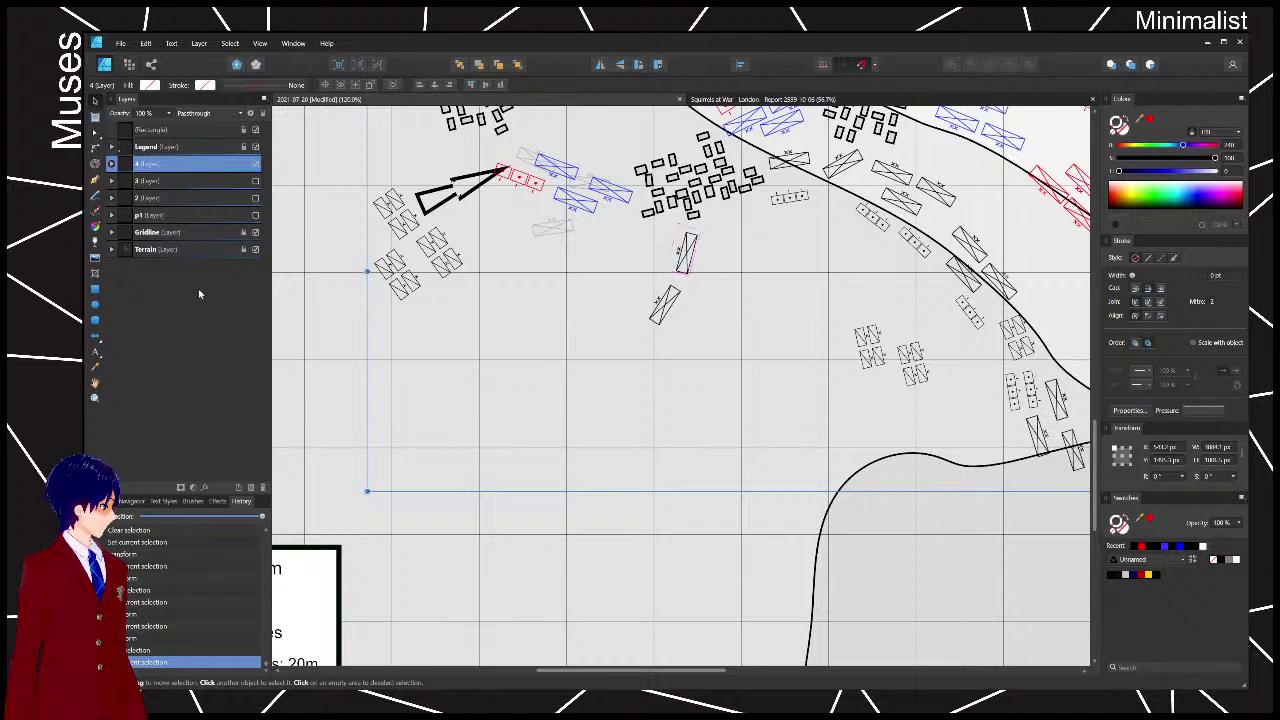
left_click(249, 184)
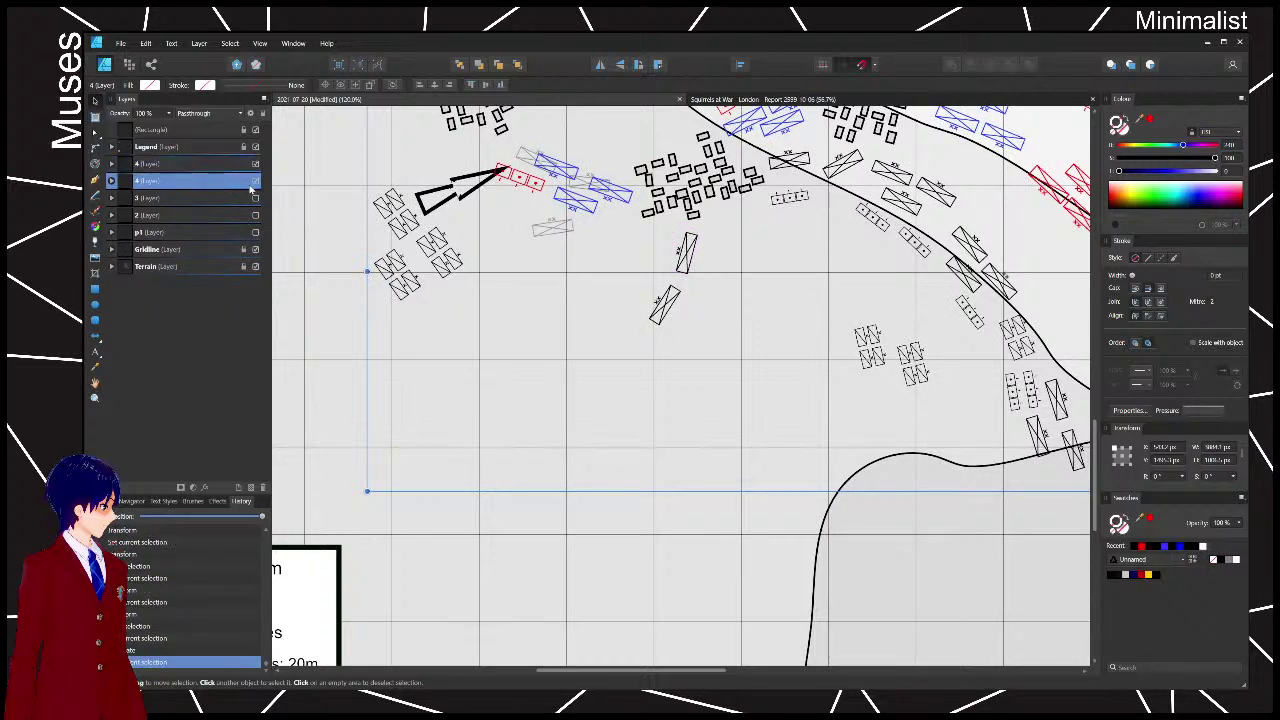
double_click(191, 163)
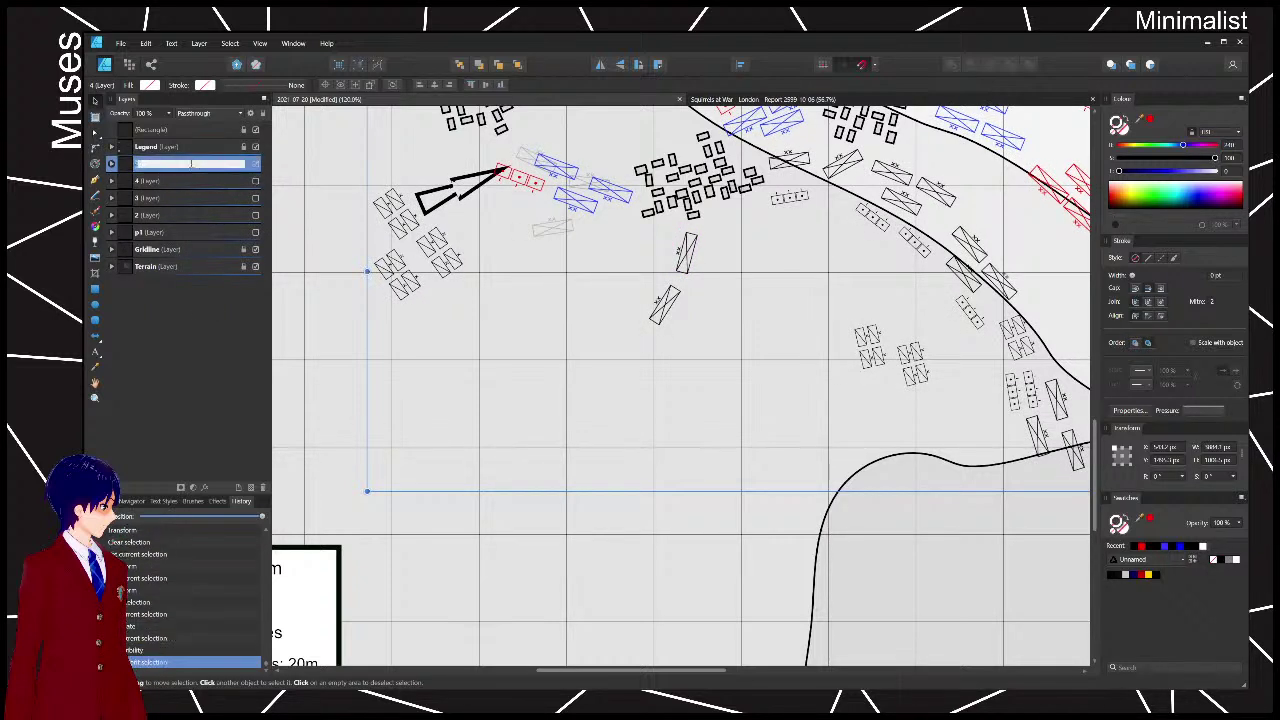
type("5")
key("Return")
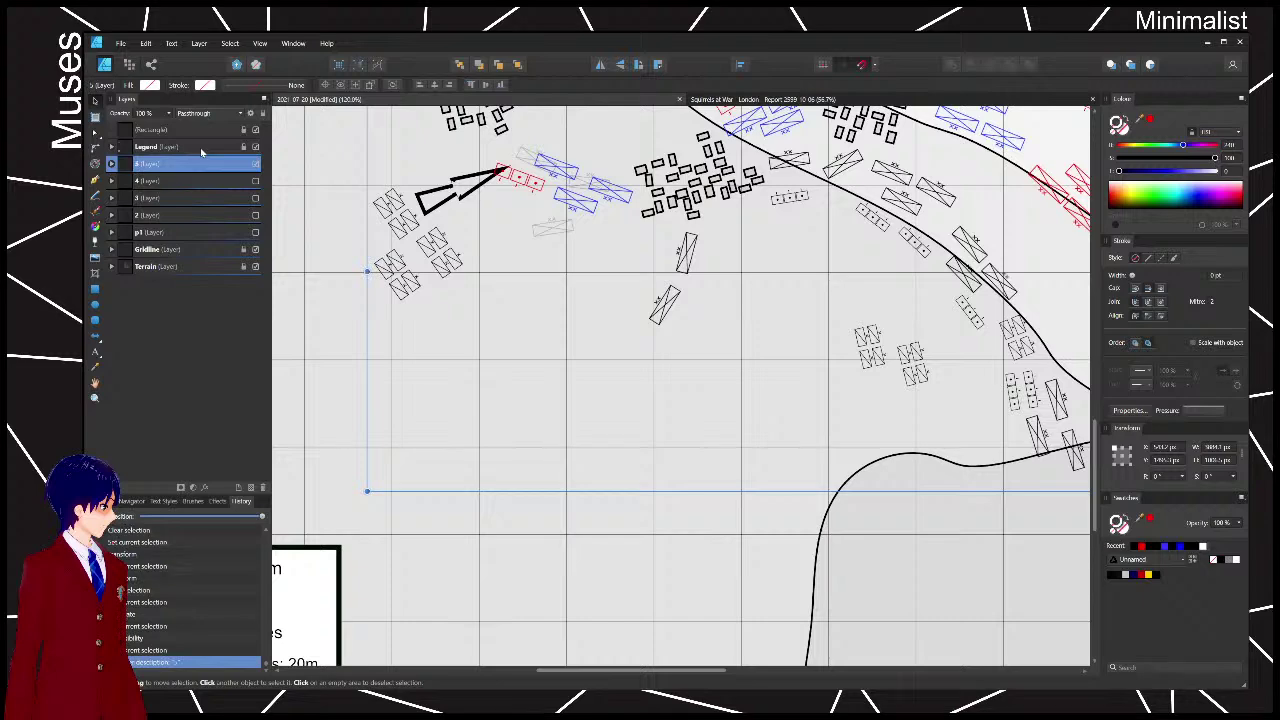
left_click(724, 452)
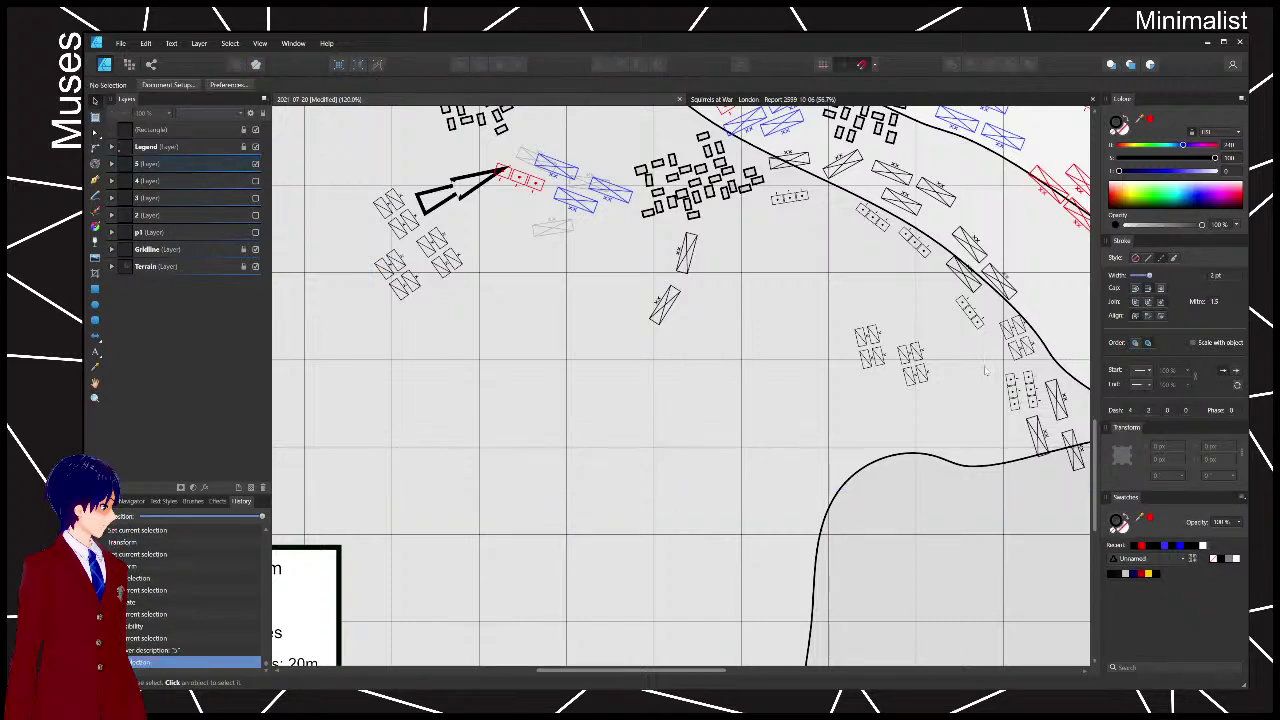
- Duplicate the black arrow west of the red and blue units and place the copy below the map's southern edge near the legend
left_click_drag(972, 410, 864, 498)
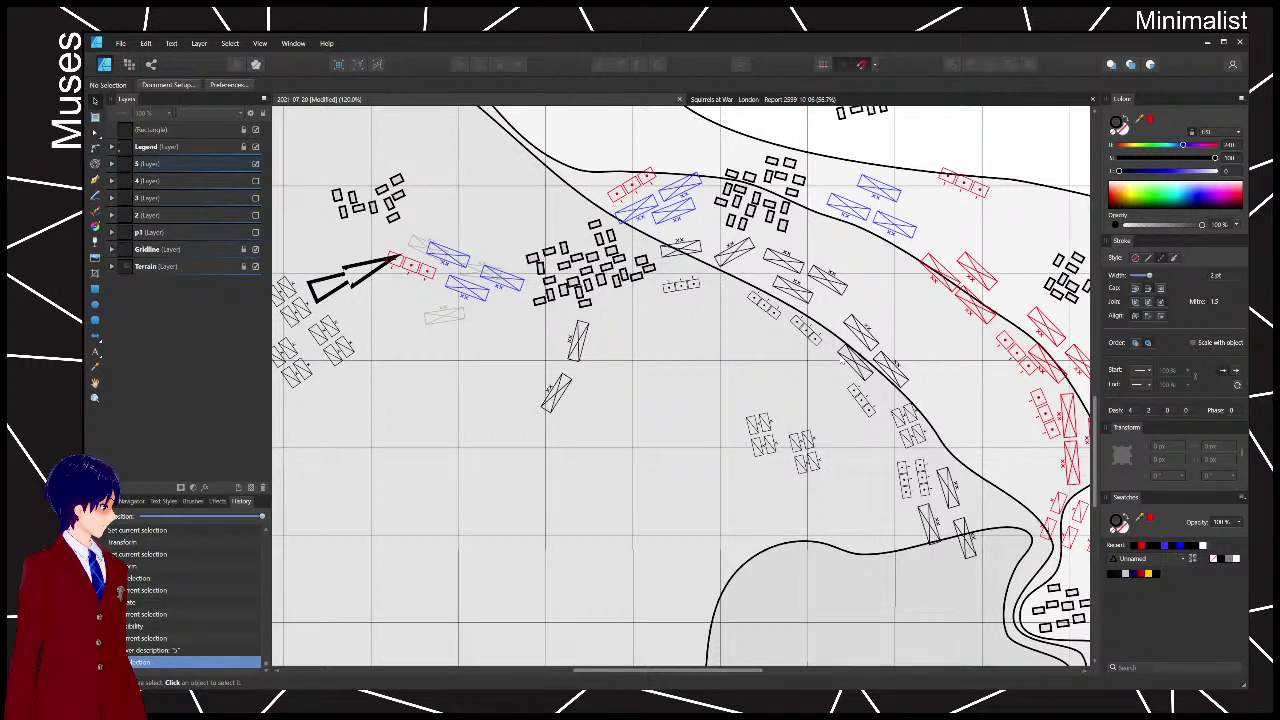
scroll(741, 229, "down", 5)
scroll(741, 229, "left", 3)
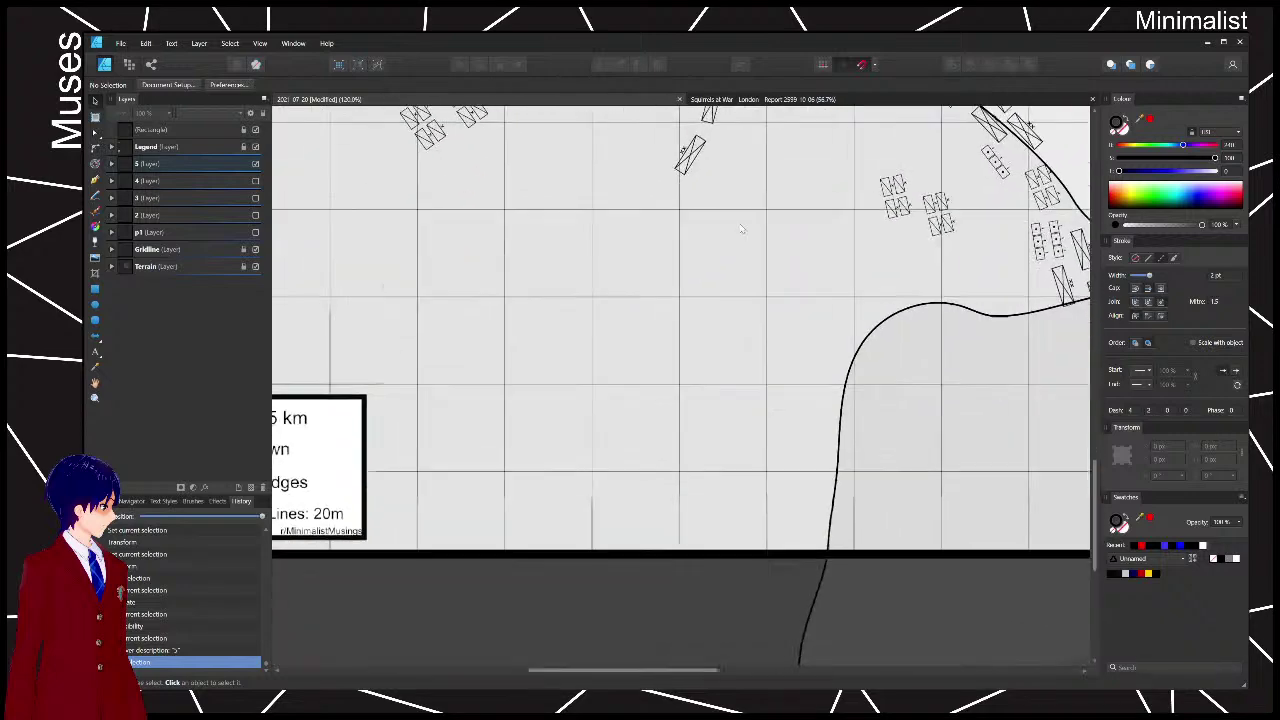
scroll(723, 334, "down", 2)
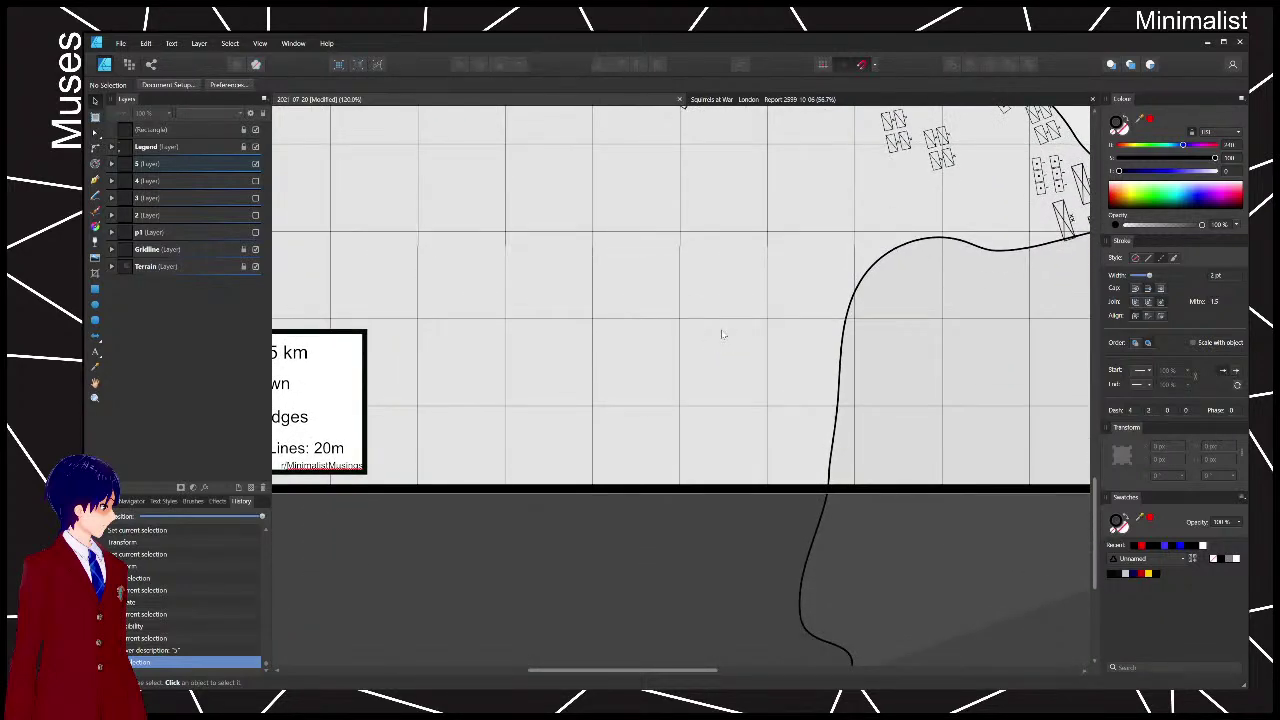
scroll(768, 380, "down", 3)
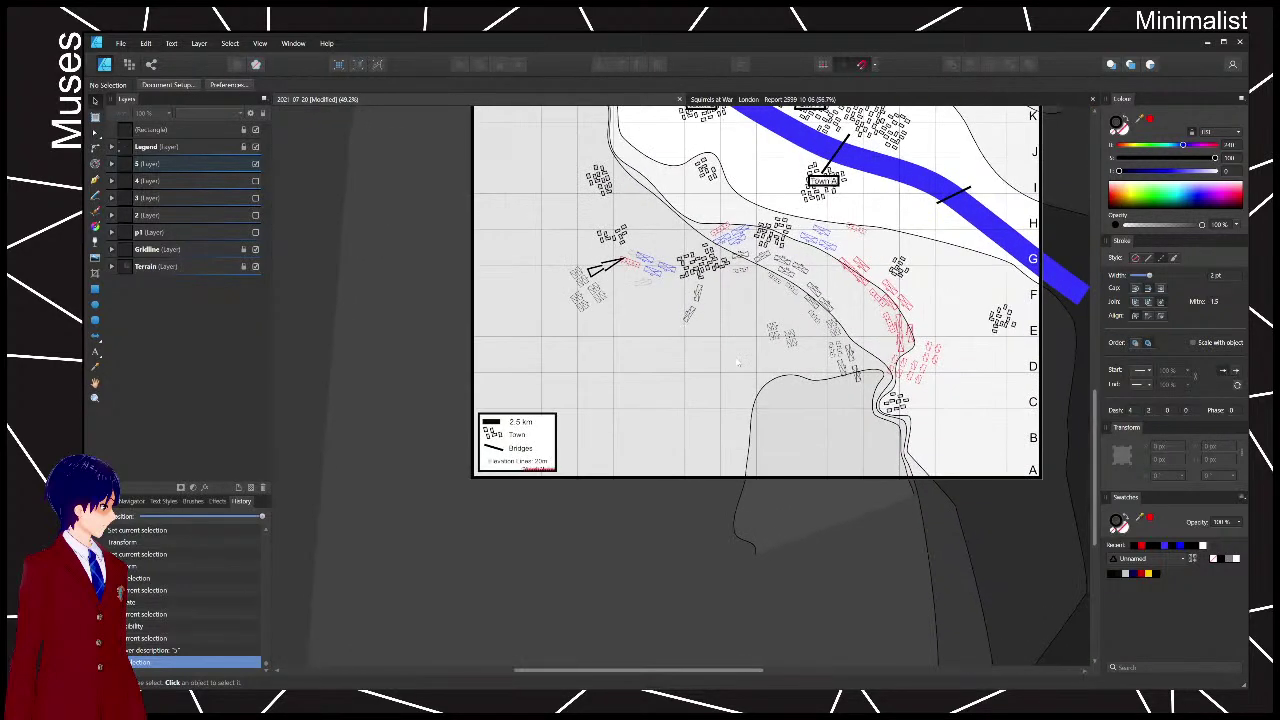
scroll(737, 362, "down", 1)
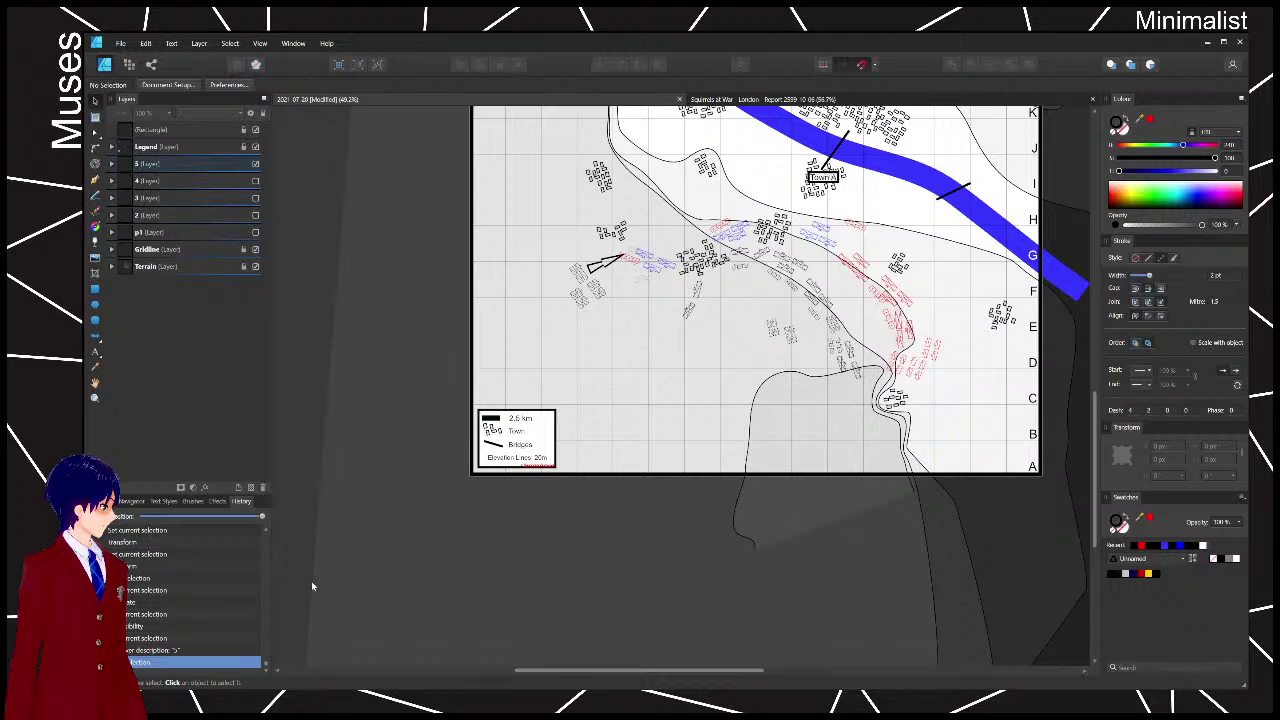
left_click_drag(720, 360, 582, 362)
left_click_drag(450, 272, 254, 453)
key("Tab")
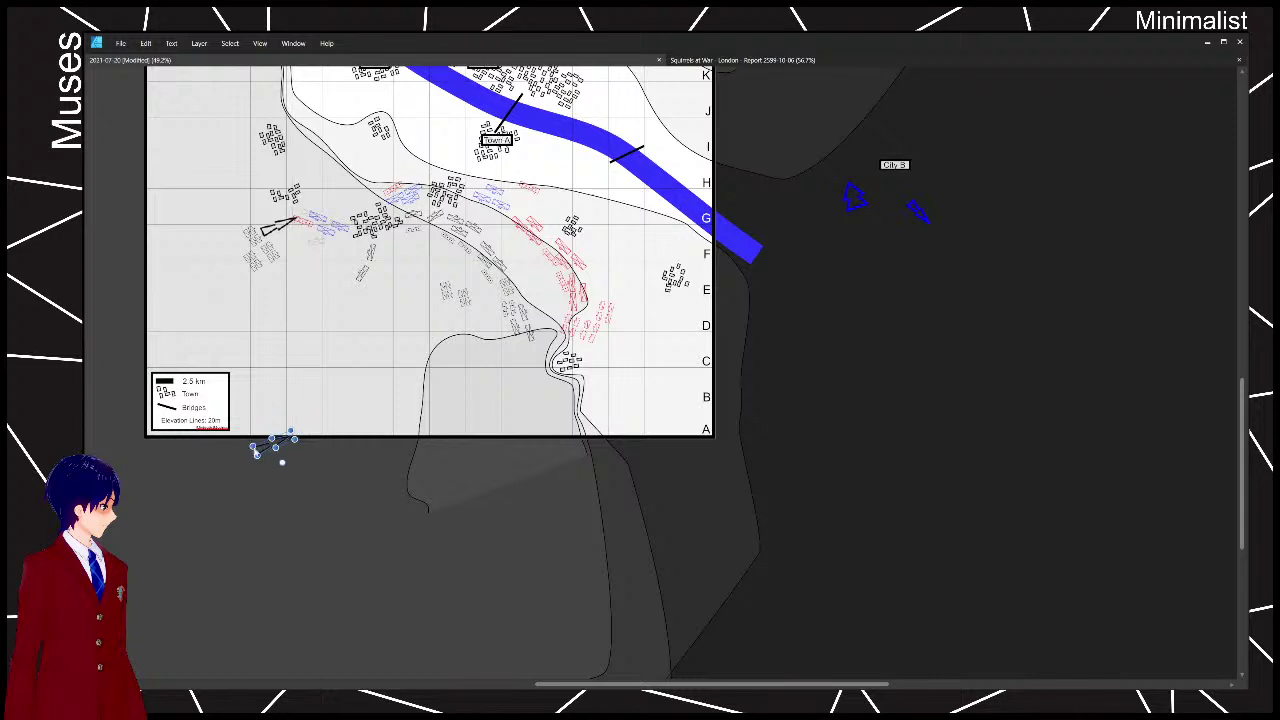
key("Tab")
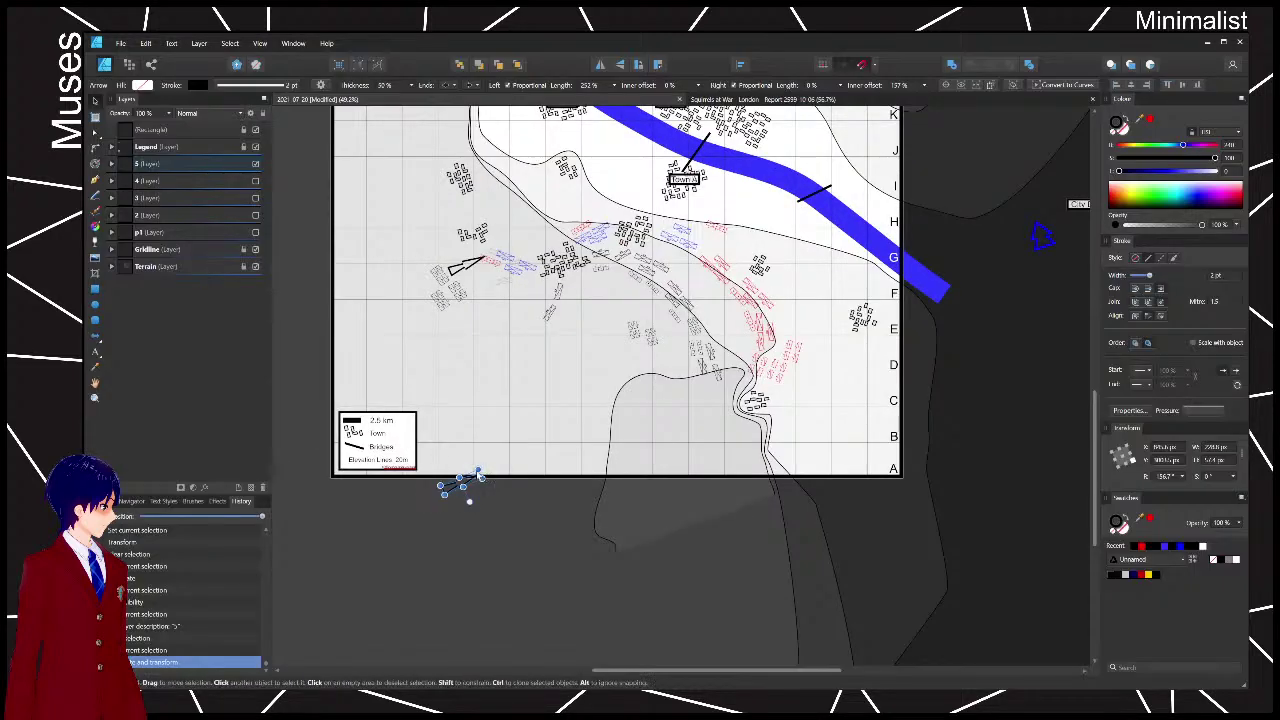
- Enlarge the copied arrow so it extends over the map's southwestern area, and set its stroke width to 9 pt
mouse_move(480, 472)
left_mouse_down()
mouse_move(455, 365)
mouse_move(518, 371)
mouse_move(580, 353)
left_mouse_up()
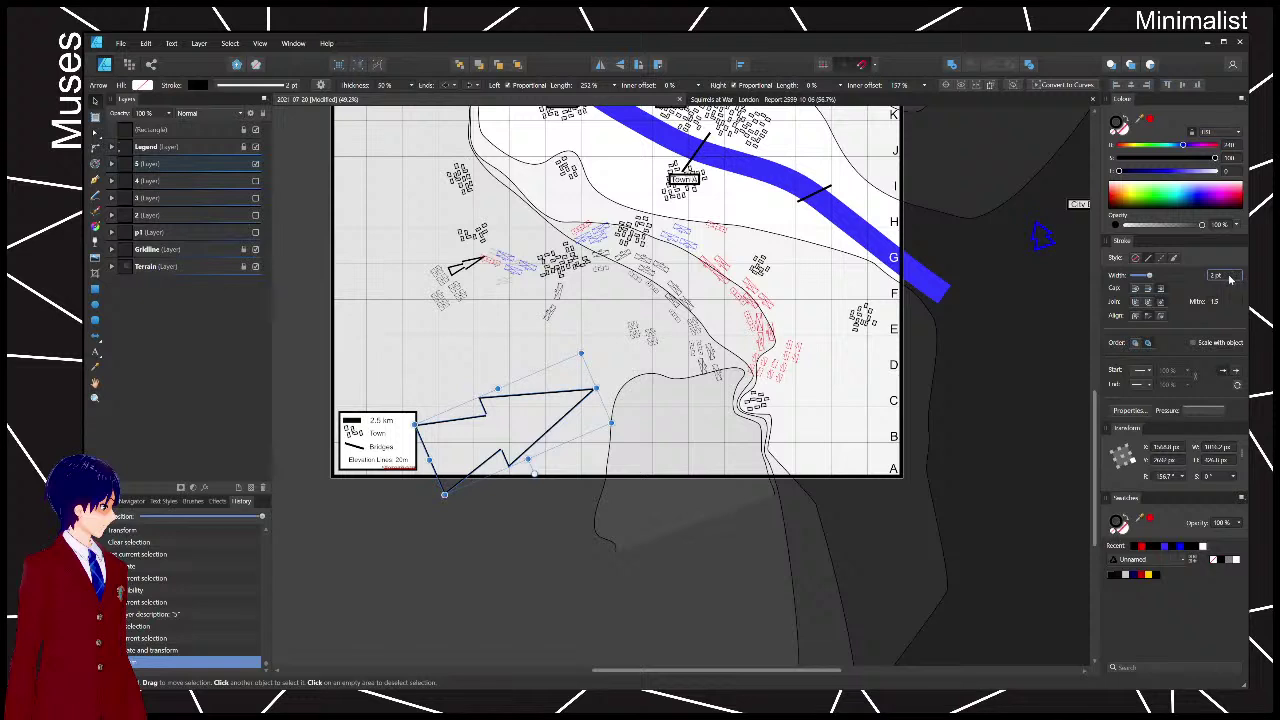
left_click(1231, 277)
type("9")
key("Return")
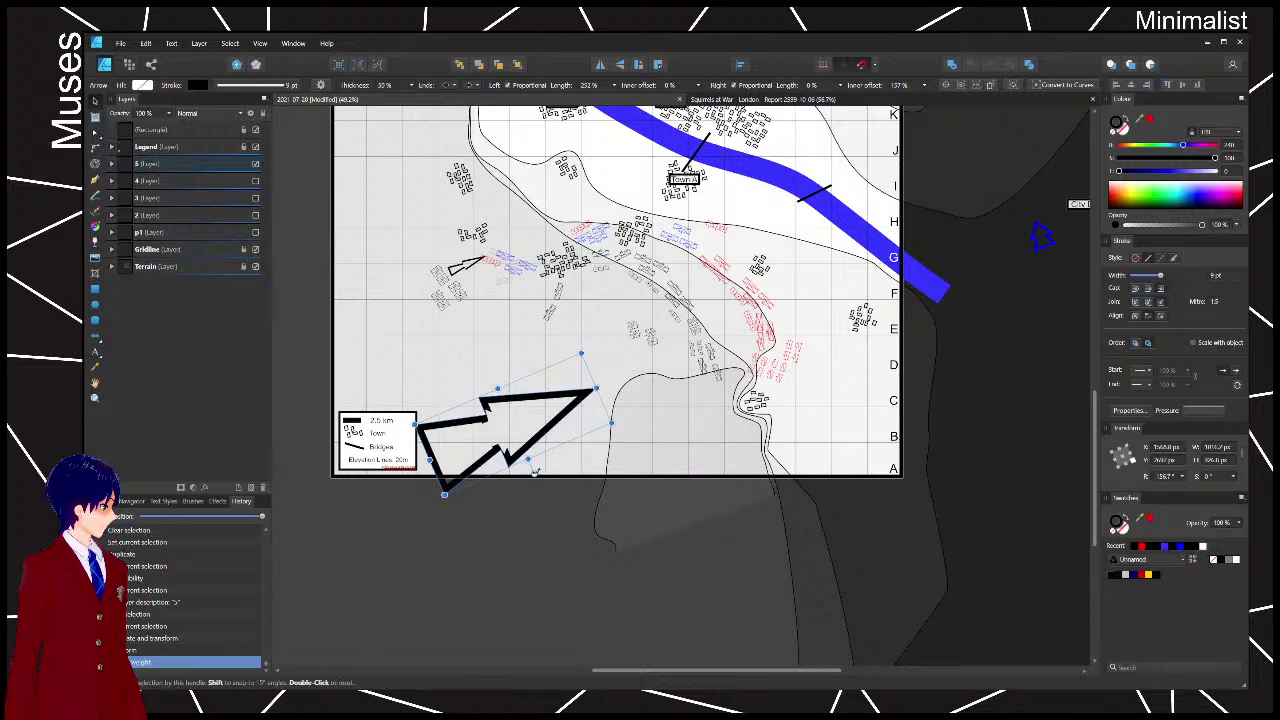
- Turn the large arrow to point north-northeast across the map's southern edge and reduce its stroke opacity to about 39%
left_click_drag(534, 473, 553, 502)
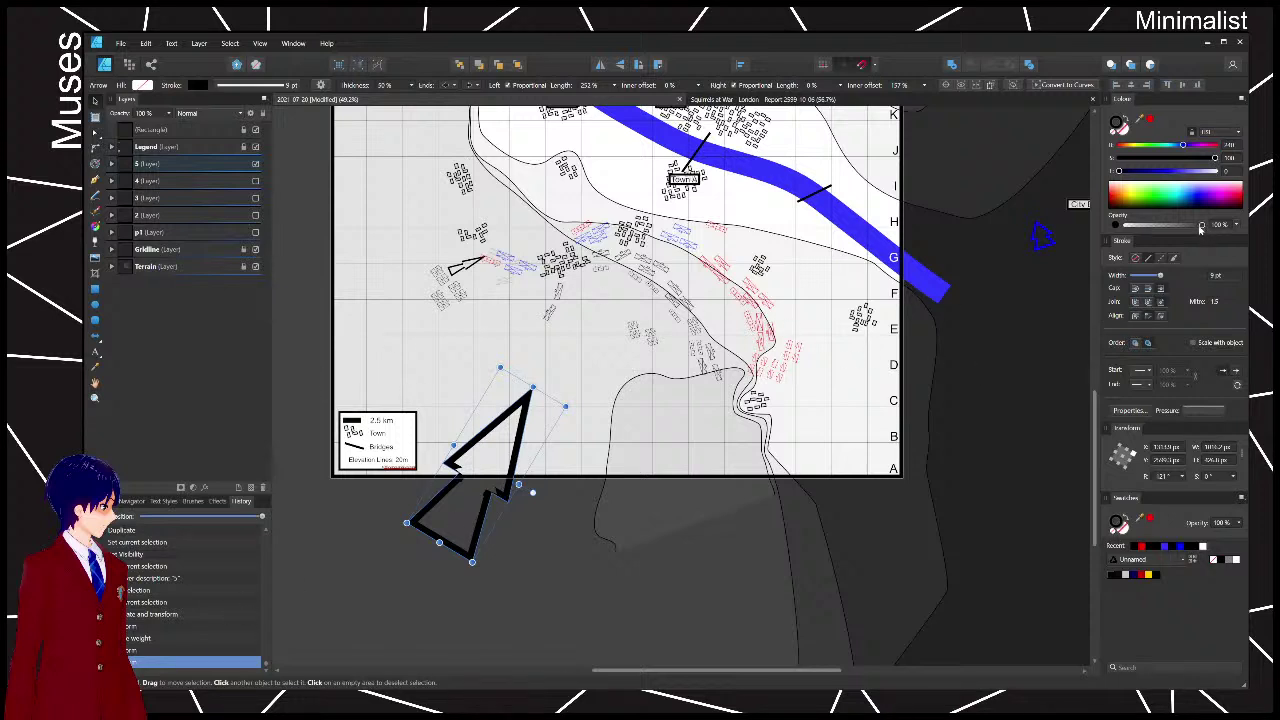
left_click_drag(1202, 224, 1155, 224)
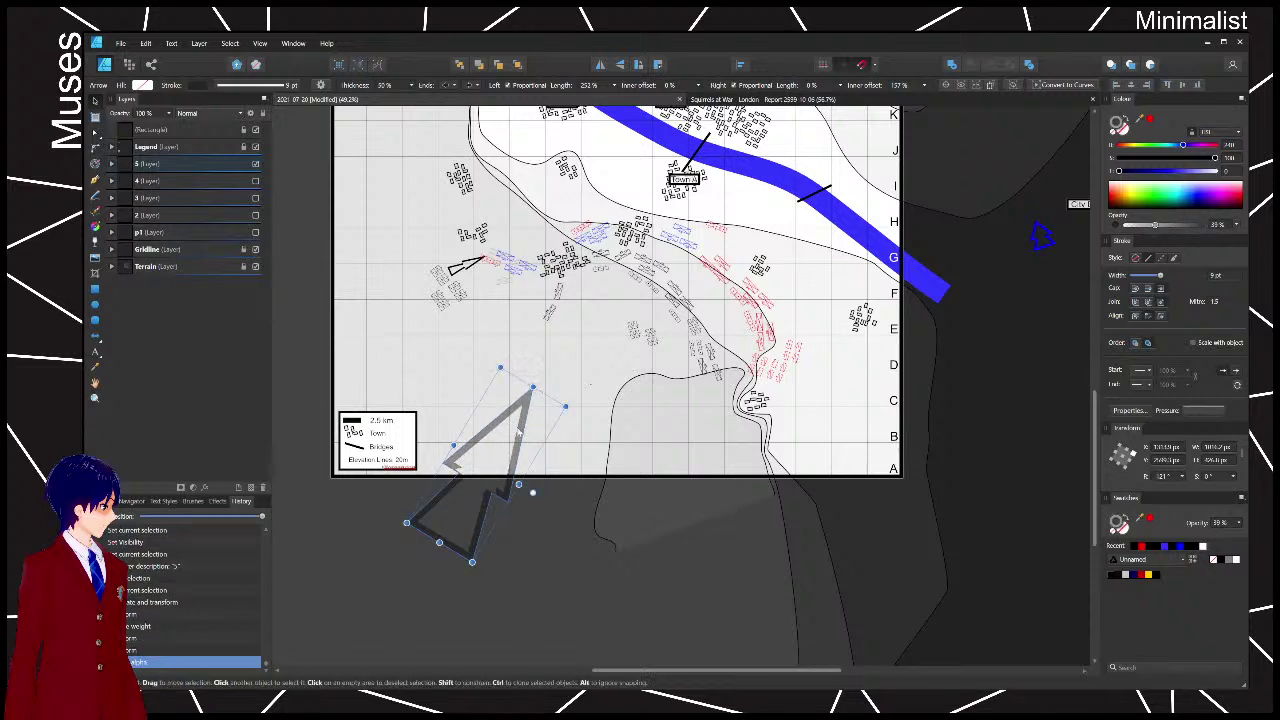
left_click_drag(519, 435, 516, 404)
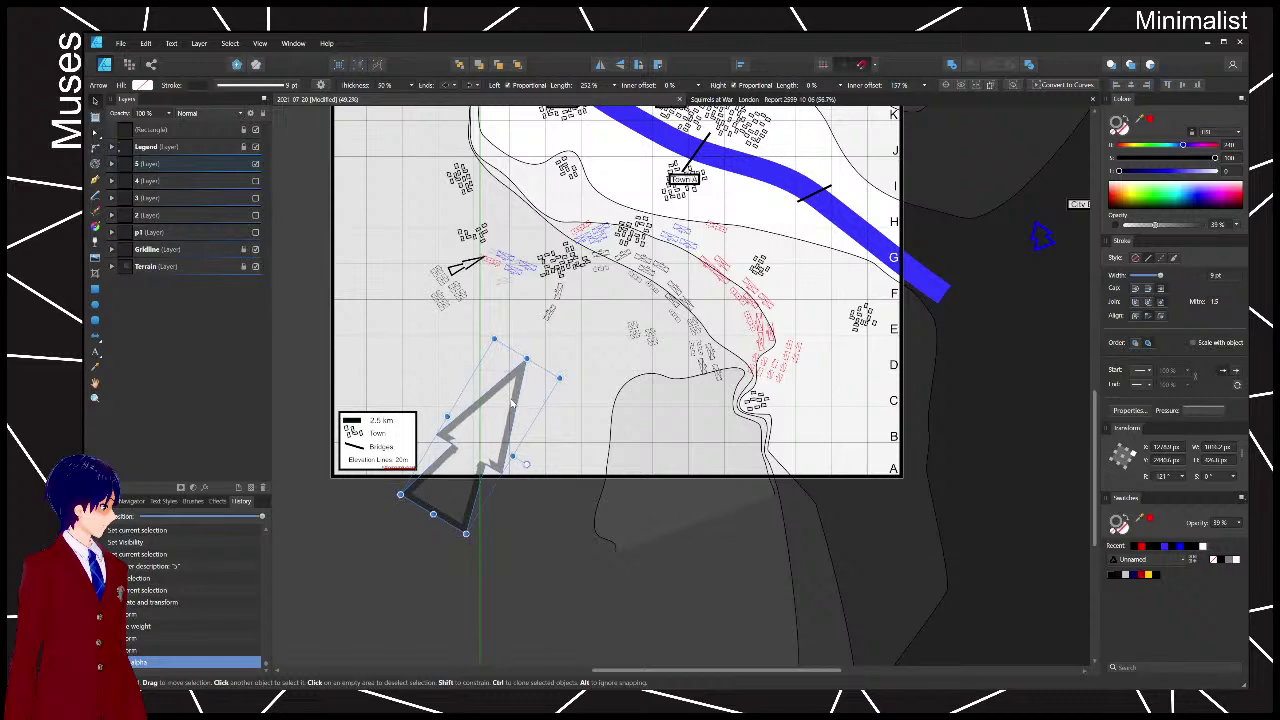
left_click(590, 422)
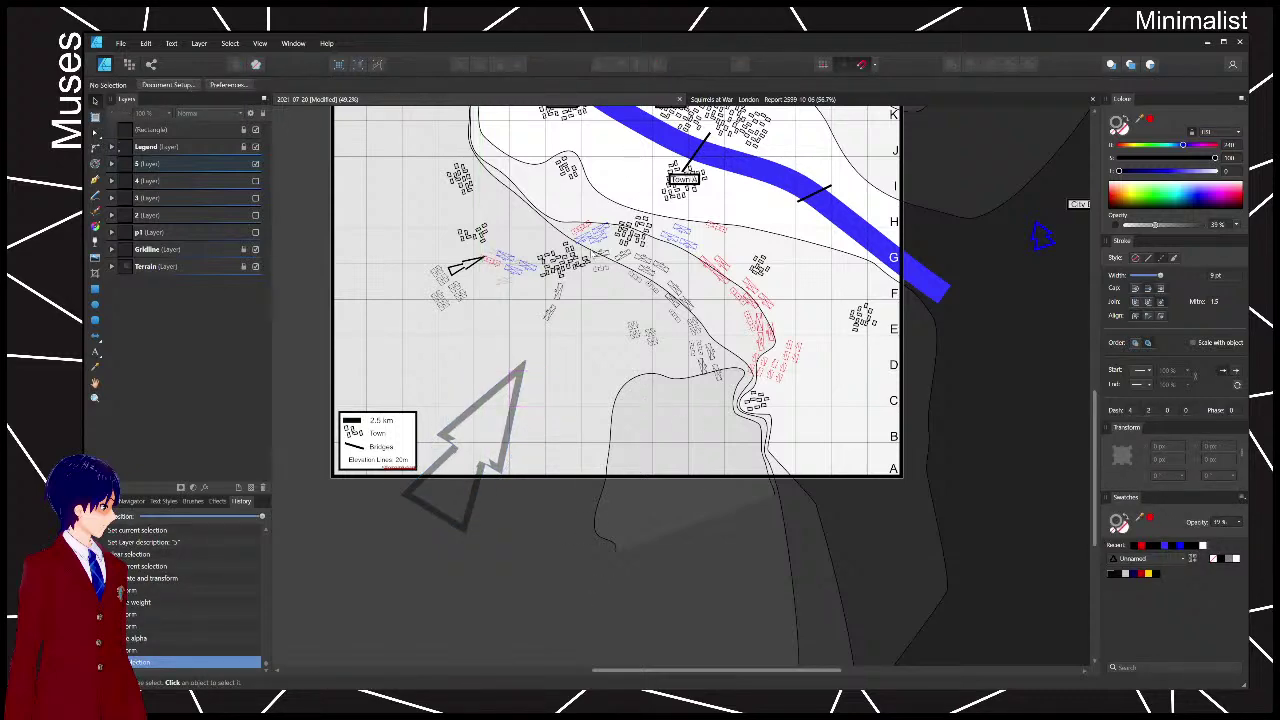
left_click_drag(666, 312, 577, 372)
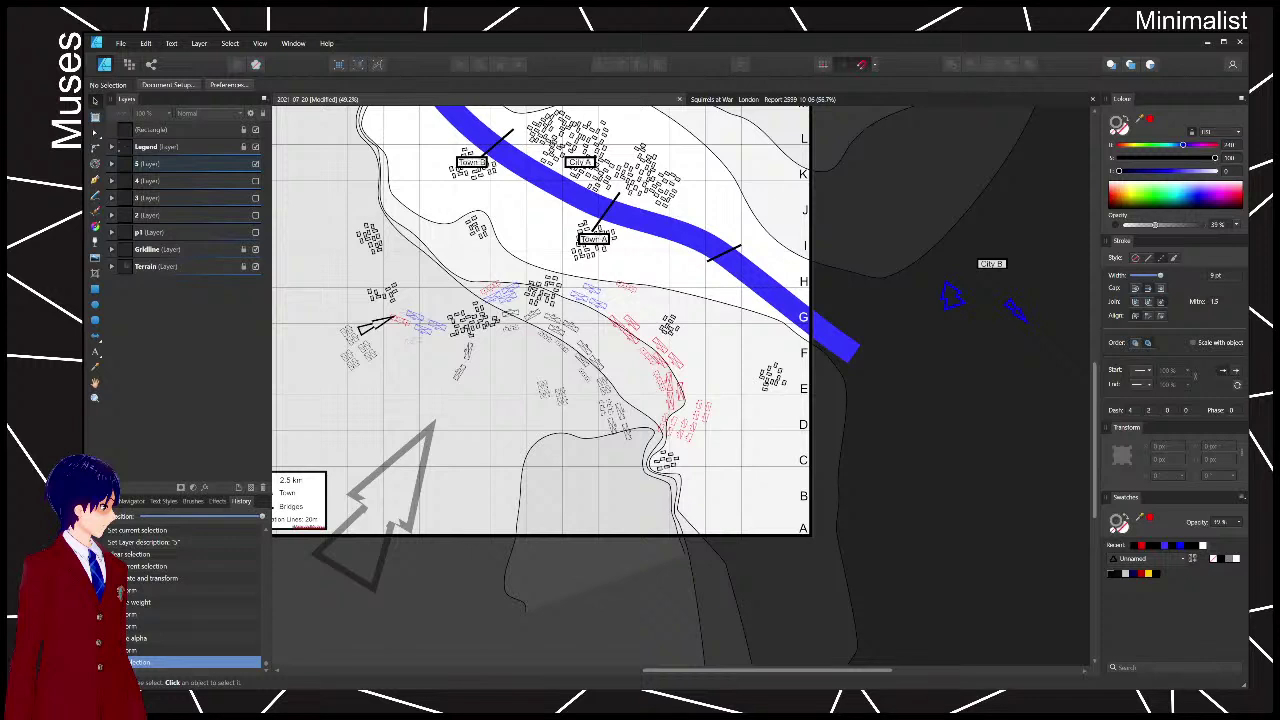
- Duplicate the large grey arrow at the map's southeastern corner, shrink the copy and turn it to point north-northwest
mouse_move(416, 516)
left_mouse_down()
mouse_move(785, 506)
mouse_move(816, 480)
mouse_move(812, 453)
left_mouse_up()
left_click_drag(791, 496, 818, 530)
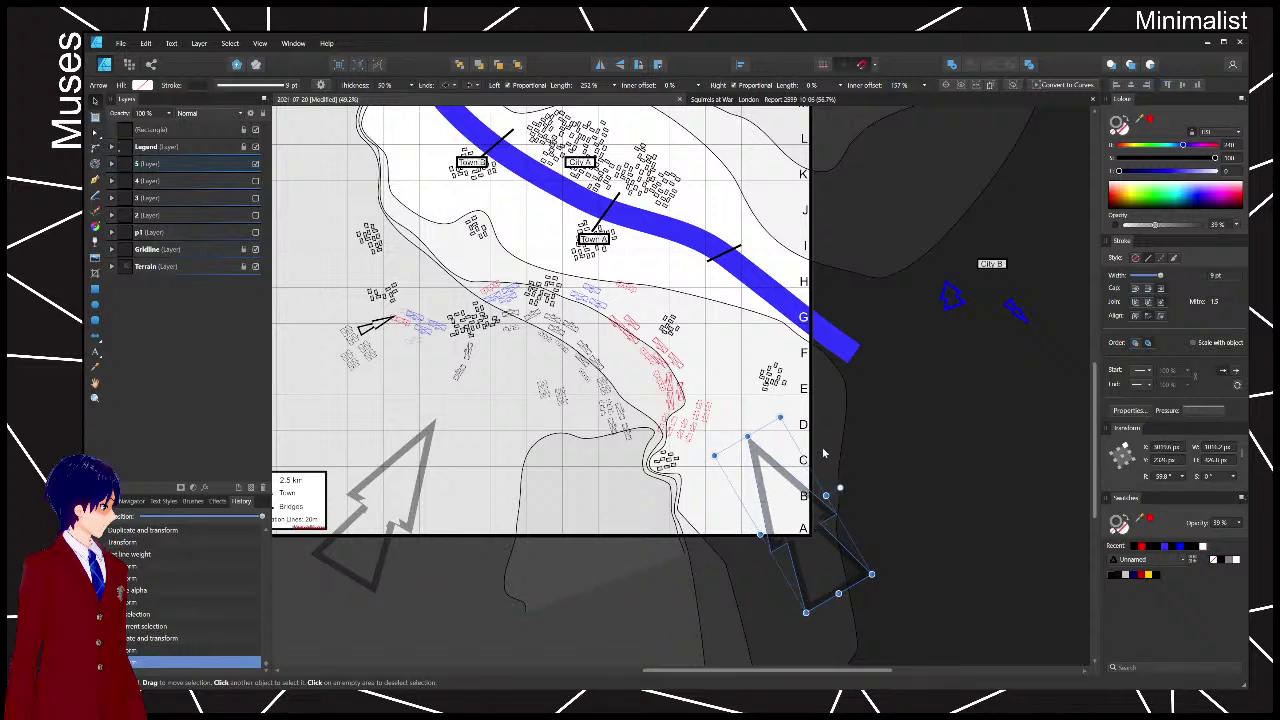
left_click_drag(822, 505, 783, 481)
mouse_move(707, 411)
left_mouse_down()
mouse_move(673, 436)
mouse_move(715, 448)
left_mouse_up()
left_click(846, 461)
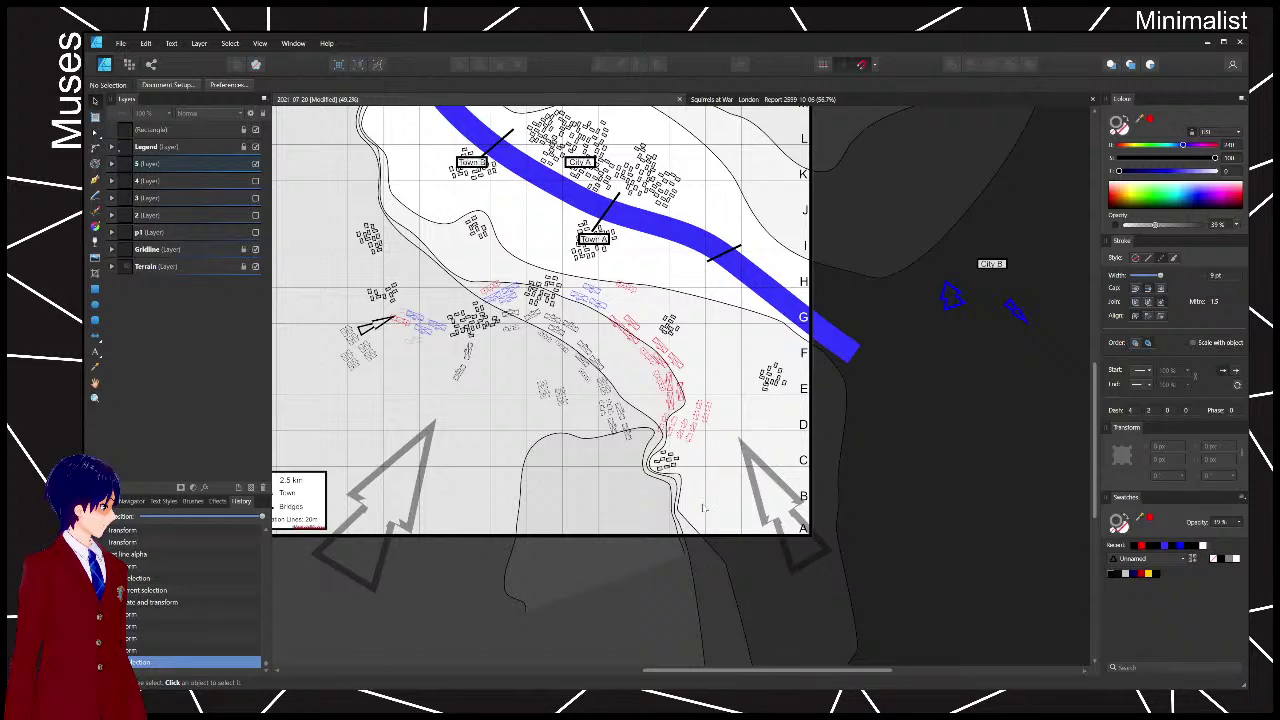
- Turn the large southwestern arrow slightly more to the north and reposition it just east of the legend
scroll(700, 472, "left", 3)
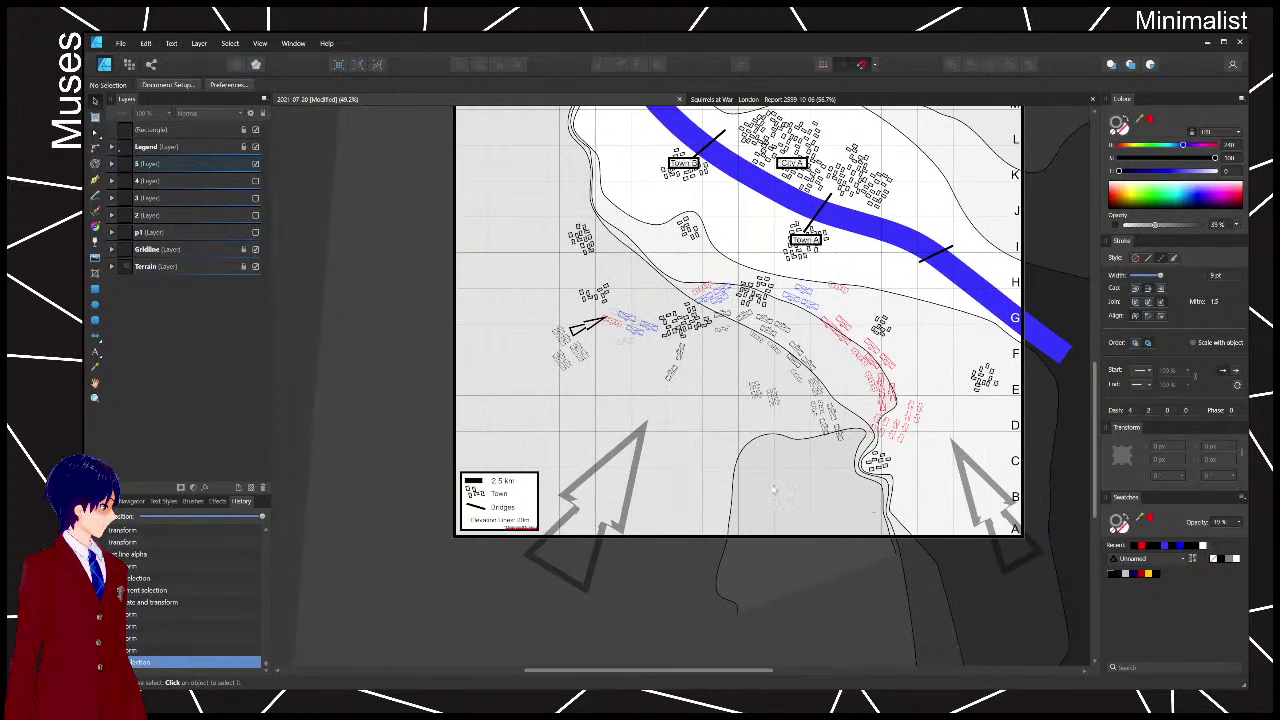
left_click_drag(633, 479, 663, 475)
left_click(731, 490)
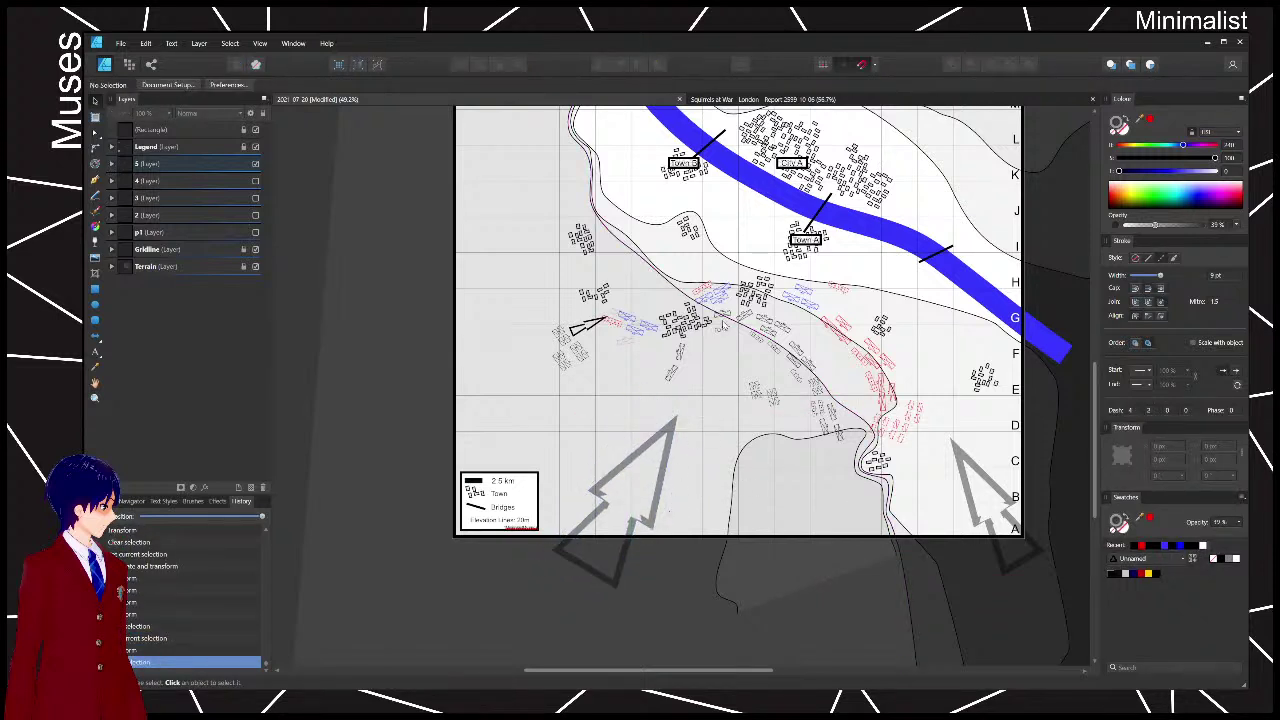
left_click(664, 487)
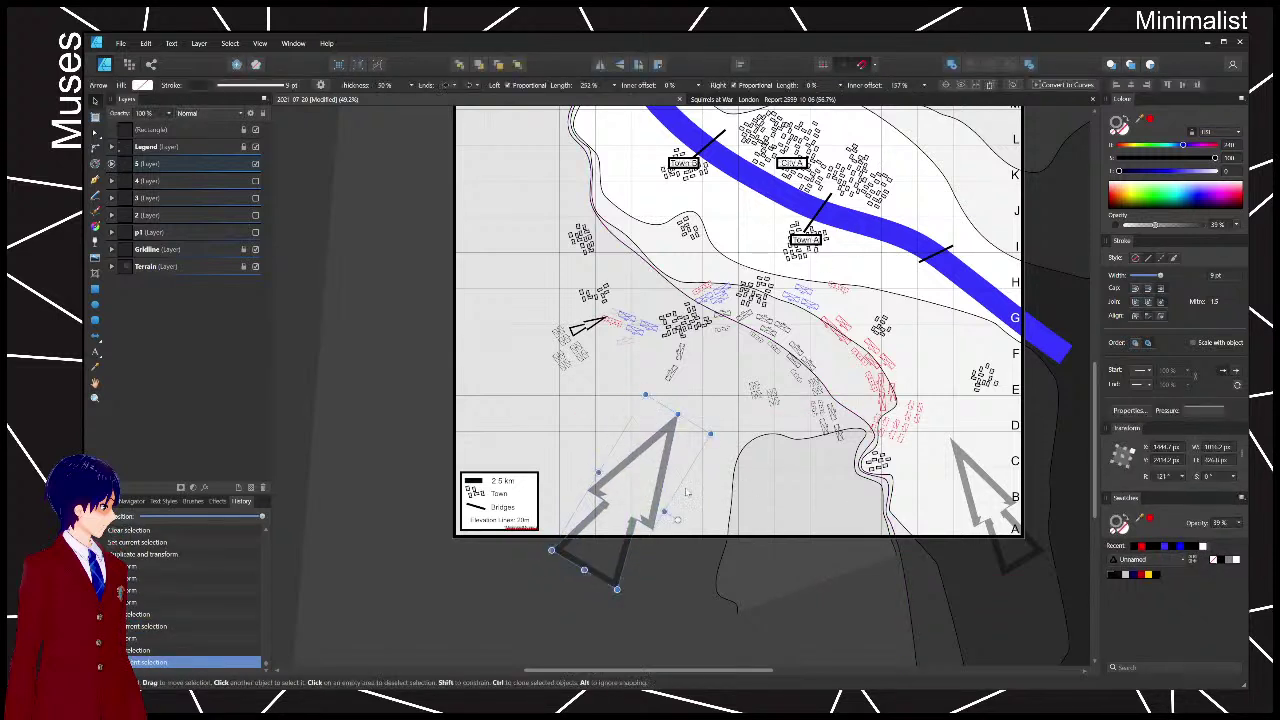
left_click_drag(680, 517, 682, 515)
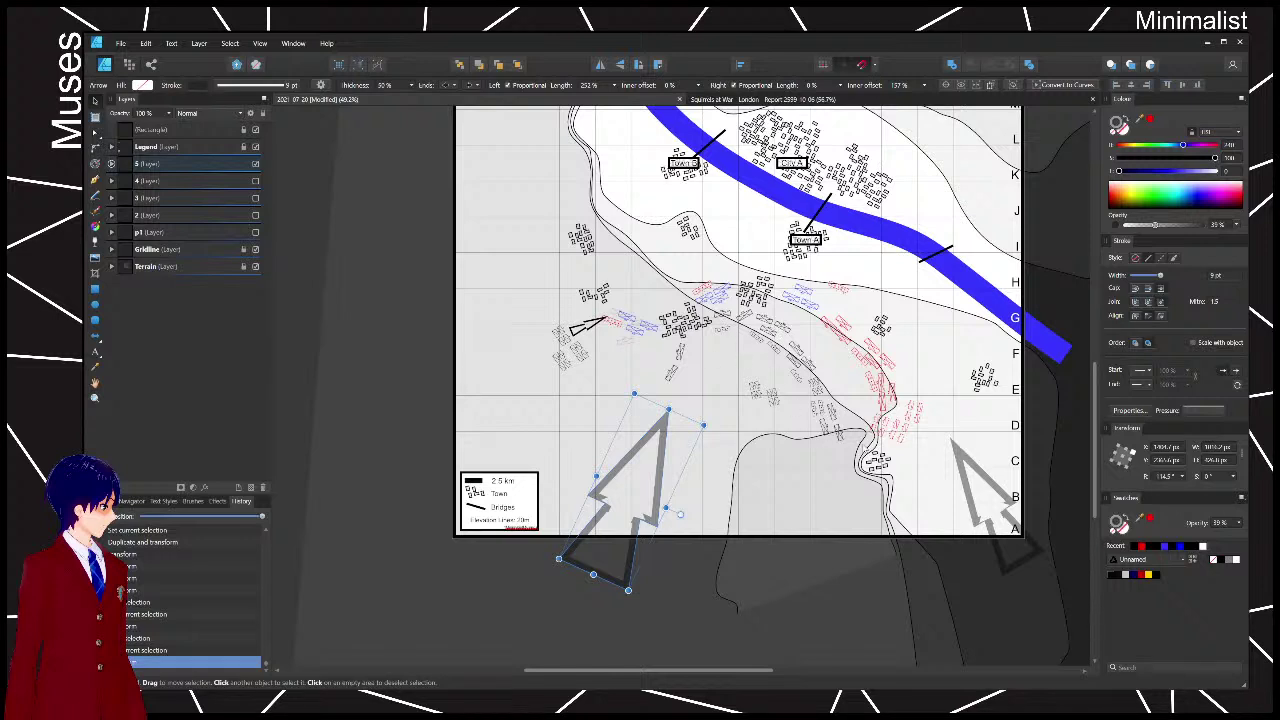
left_click_drag(688, 465, 623, 483)
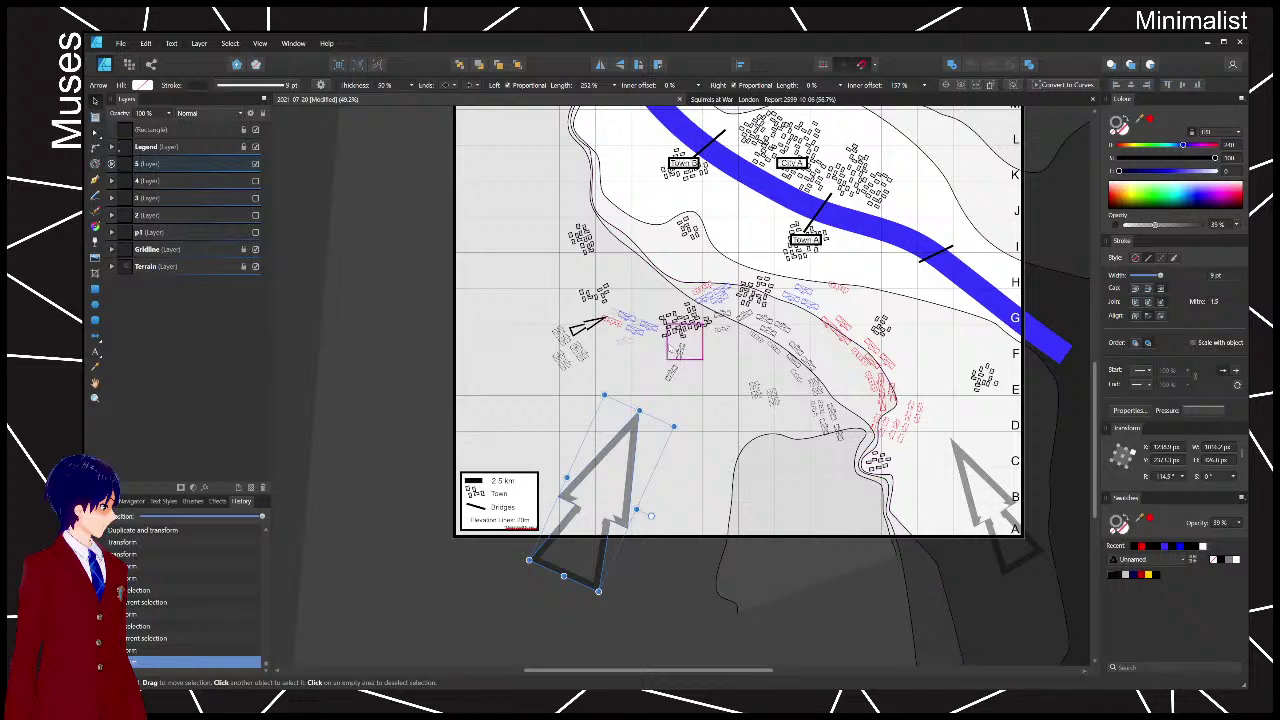
left_click(687, 338)
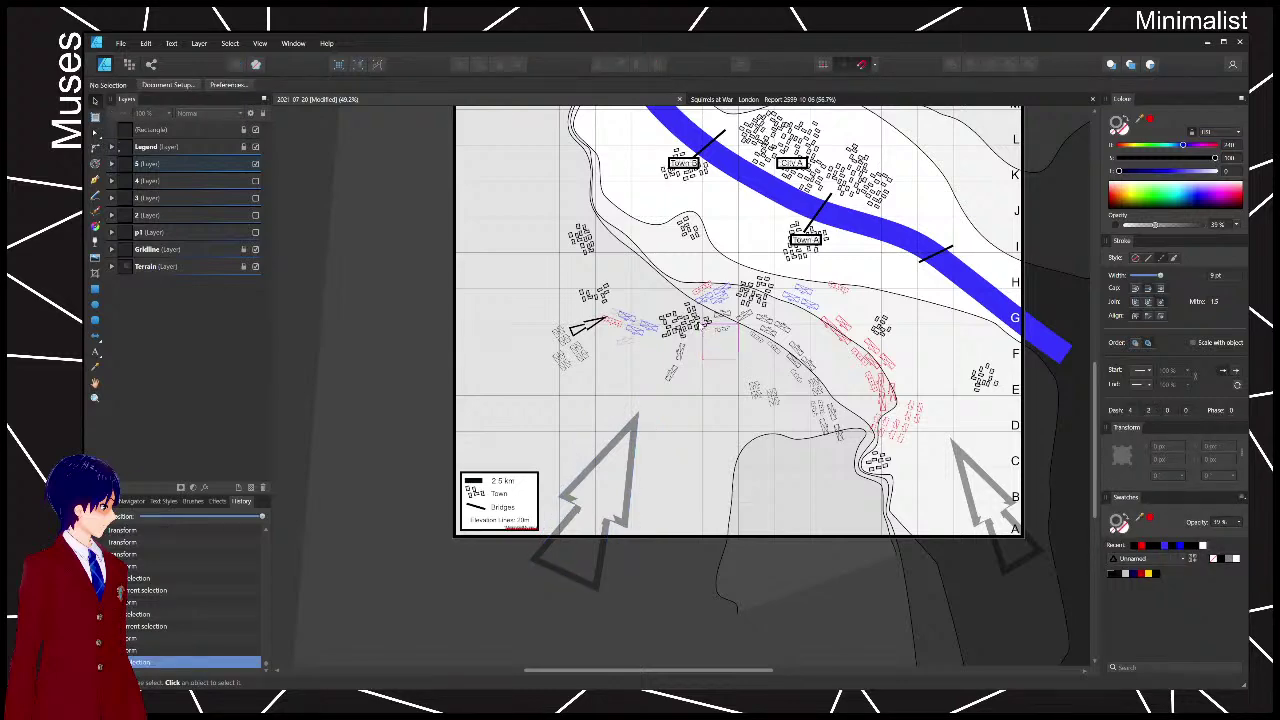
- Move the black division at the eastern edge of the central town northeast, across the curved line below the blue units
scroll(706, 339, "up", 5)
left_click(700, 330)
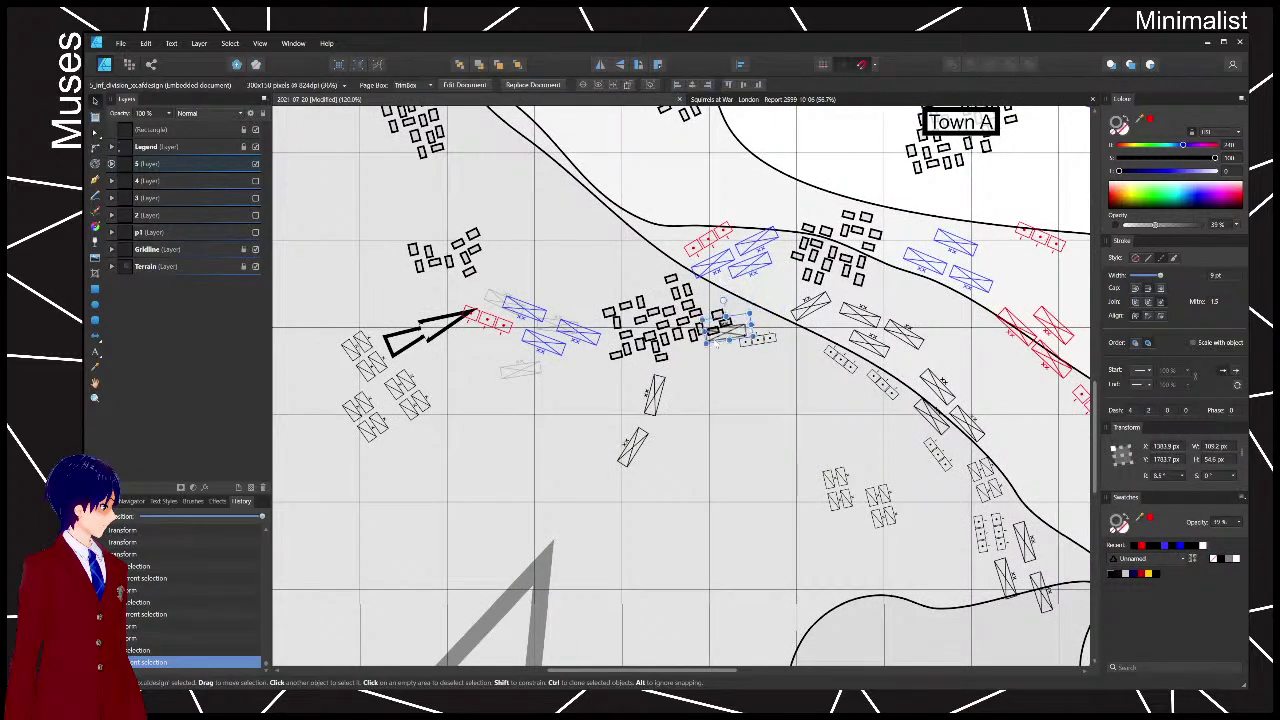
mouse_move(700, 330)
left_mouse_down()
mouse_move(708, 321)
mouse_move(696, 318)
mouse_move(690, 340)
mouse_move(712, 322)
mouse_move(664, 337)
mouse_move(712, 318)
mouse_move(706, 356)
mouse_move(700, 322)
mouse_move(765, 296)
left_mouse_up()
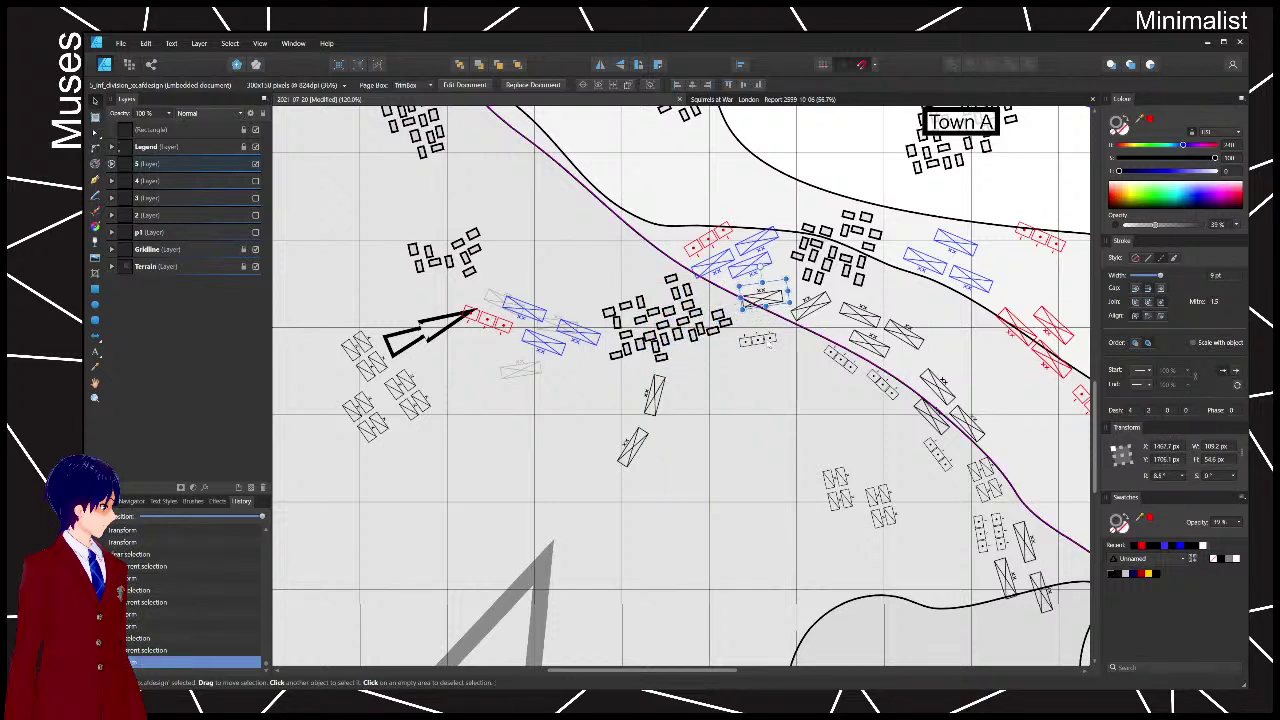
- Pull the black four-unit block beside the southern front line back southwest, and turn the southernmost three-division group slightly
left_click(757, 340)
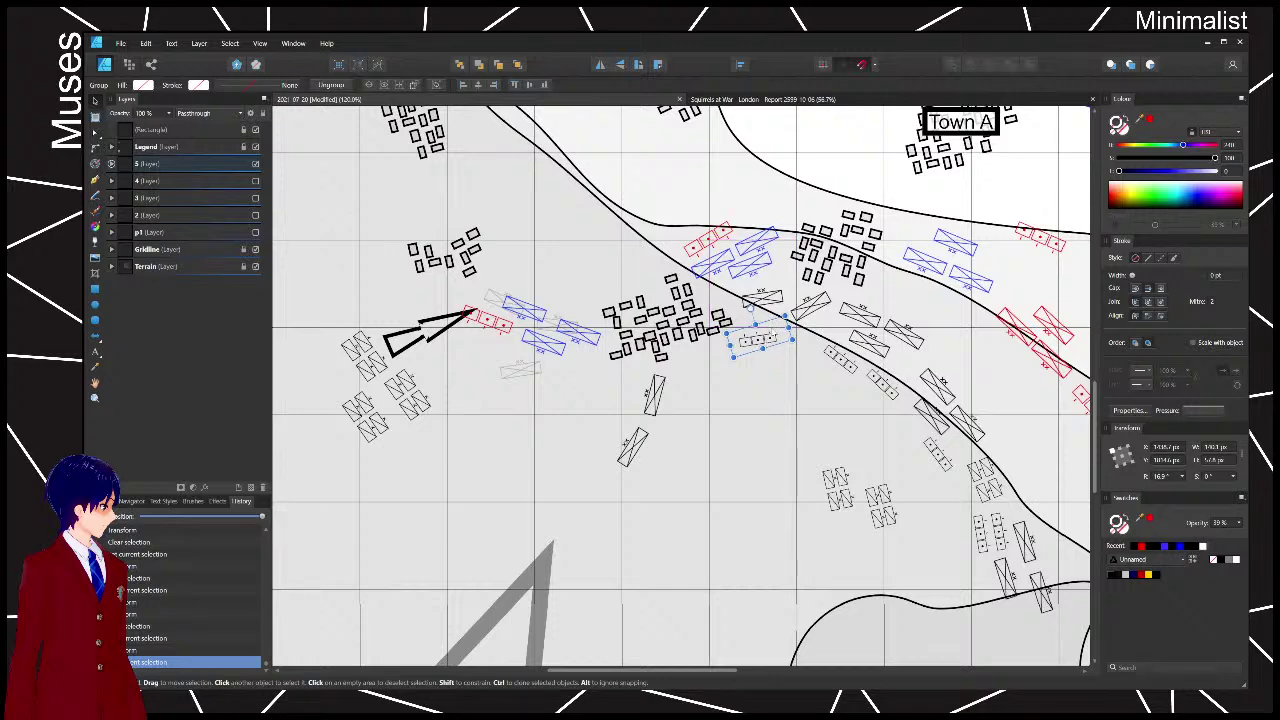
left_click_drag(852, 428, 628, 367)
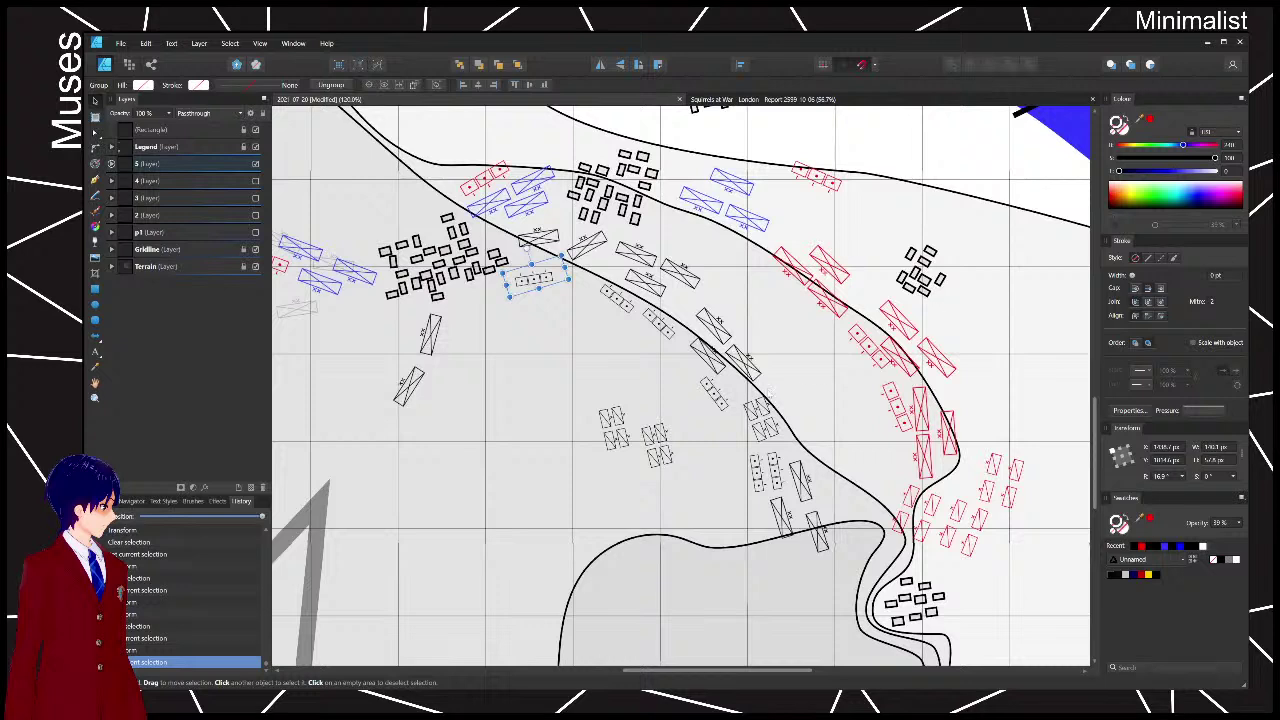
left_click_drag(760, 433, 717, 460)
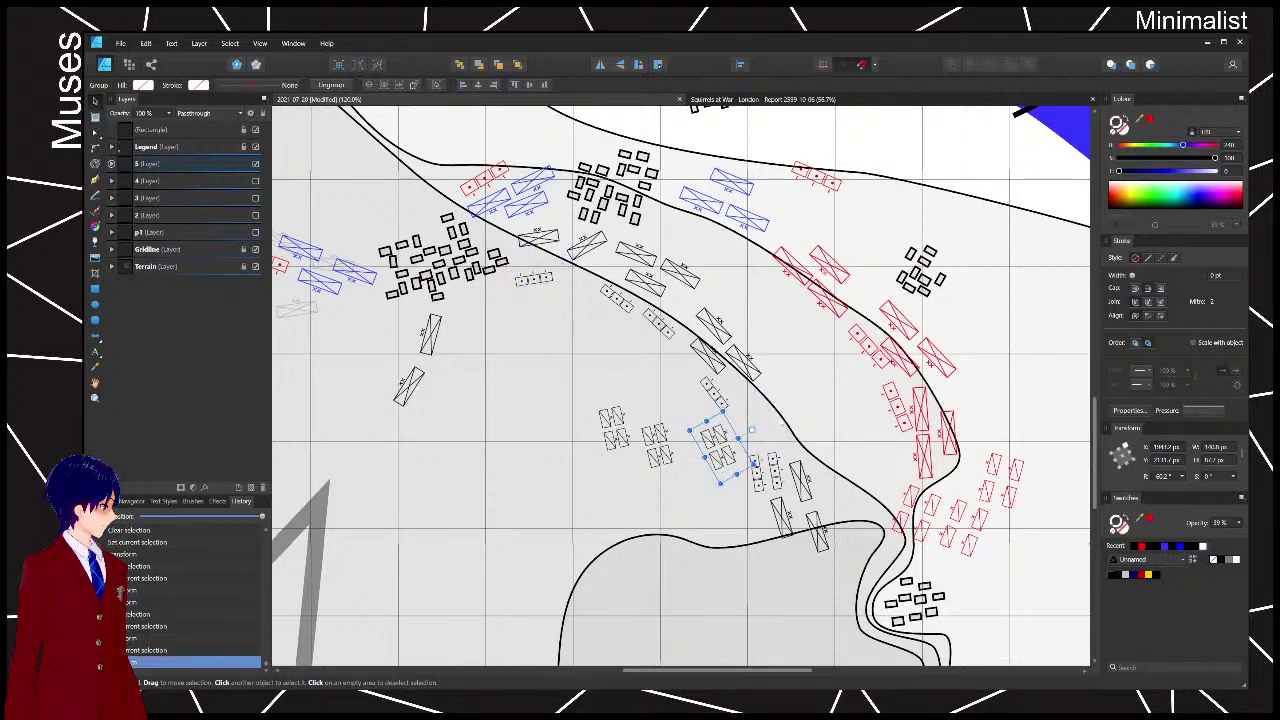
left_click(808, 520)
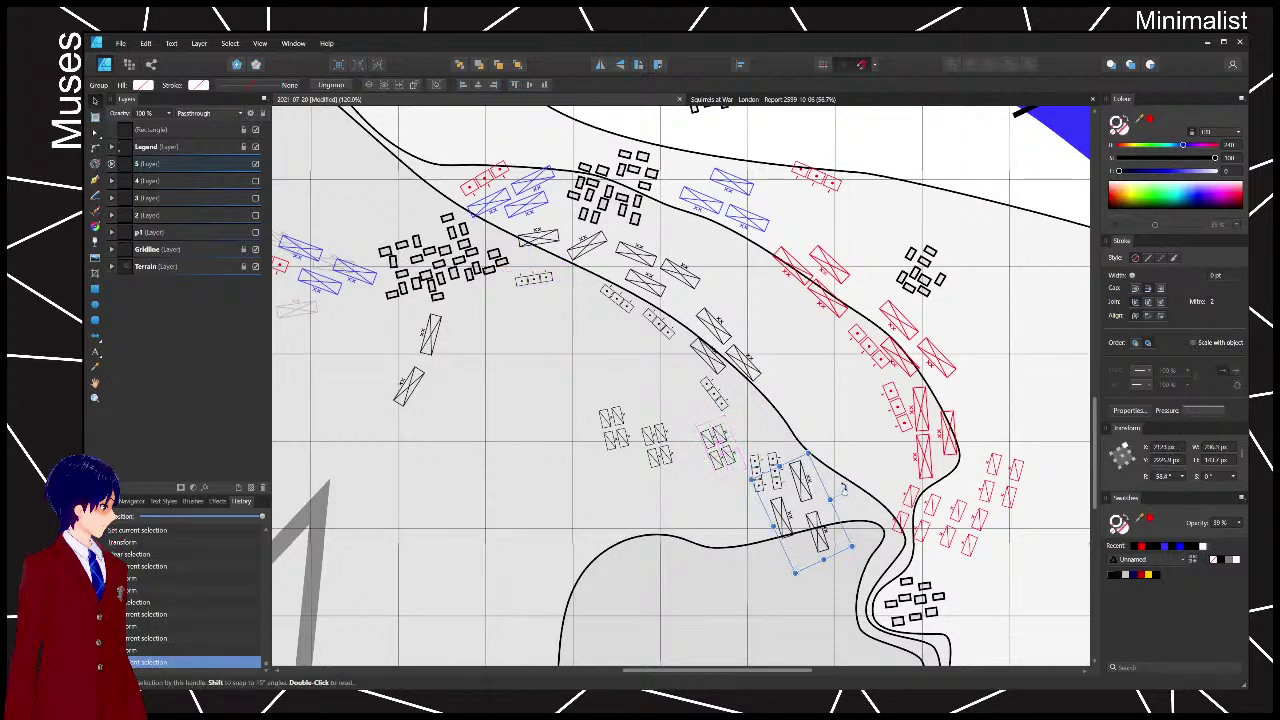
left_click_drag(820, 528, 830, 524)
left_click(752, 418)
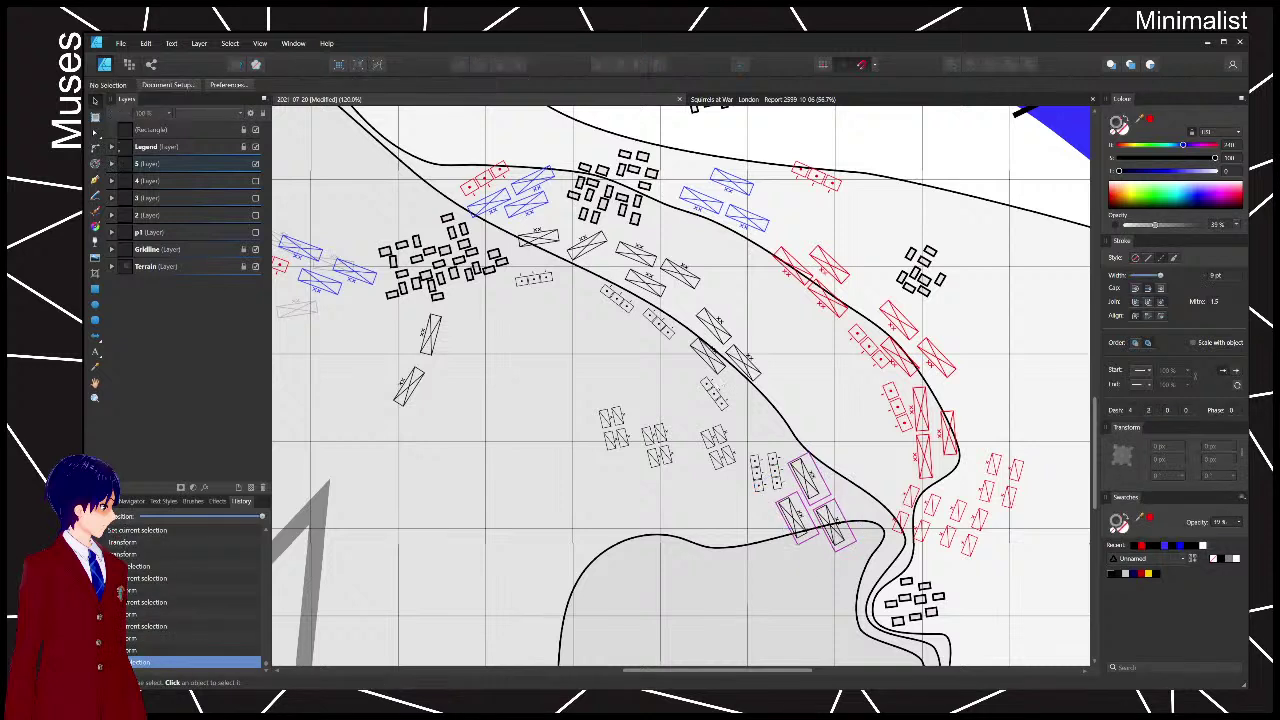
- Move the black four-unit block west to the reserve blocks, and pull the central three-division group and nearby black artillery back behind the curved line
left_click_drag(714, 393, 688, 409)
left_click_drag(718, 450, 632, 486)
left_click_drag(690, 414, 723, 448)
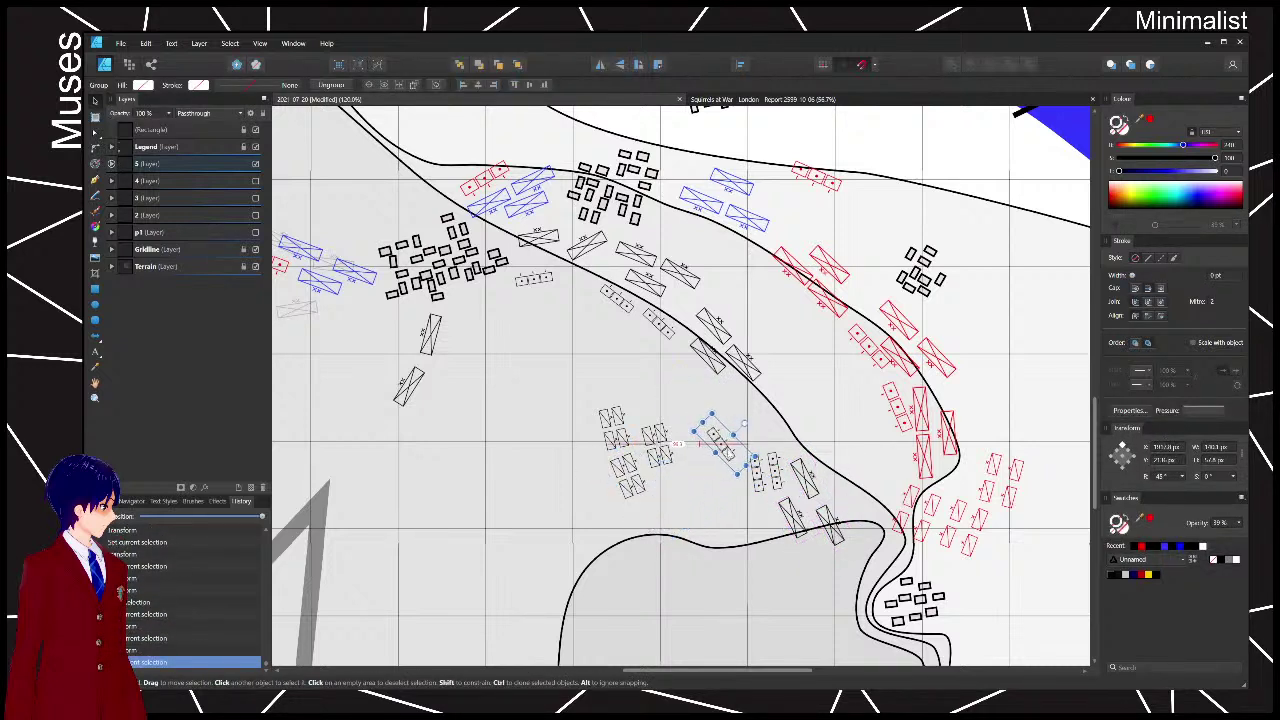
left_click_drag(728, 348, 731, 394)
left_click(652, 321)
left_click_drag(652, 321, 652, 354)
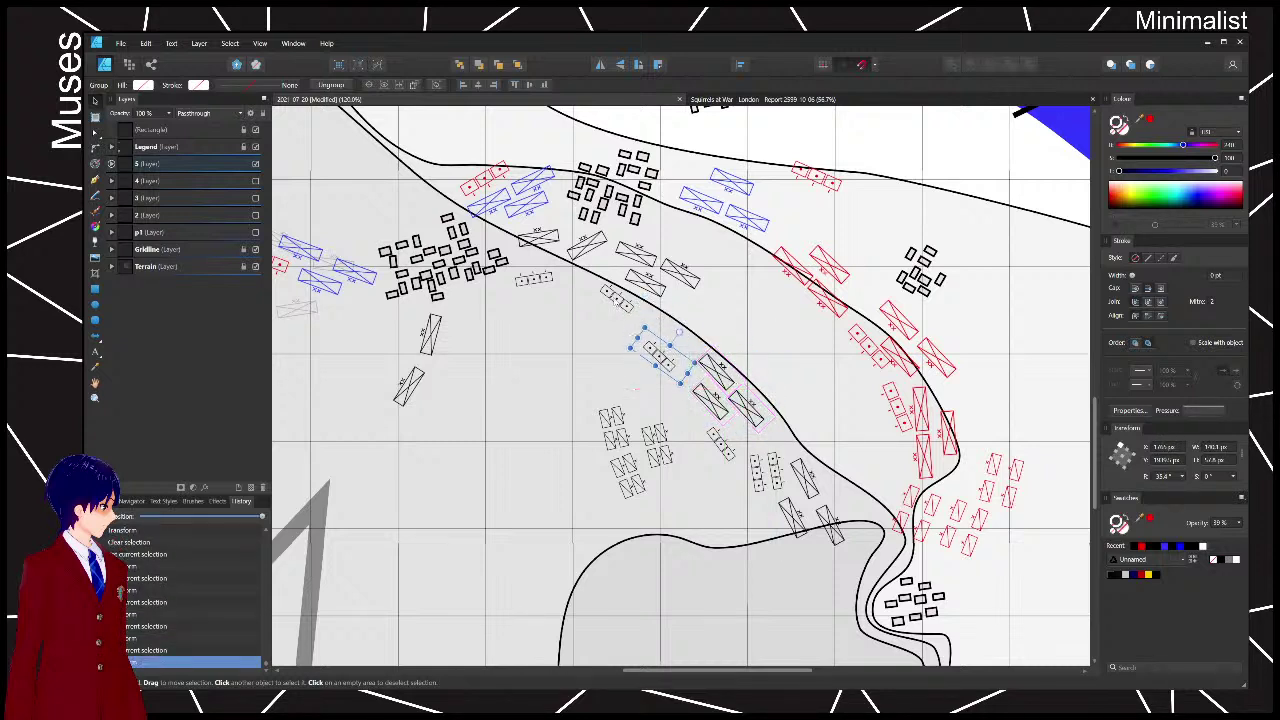
- Pull the northern three-division group back southwest of the curved line and reposition the black artillery behind it, turning one artillery group nearly level
left_click_drag(616, 301, 573, 343)
left_click_drag(533, 279, 517, 303)
left_click_drag(664, 287, 676, 358)
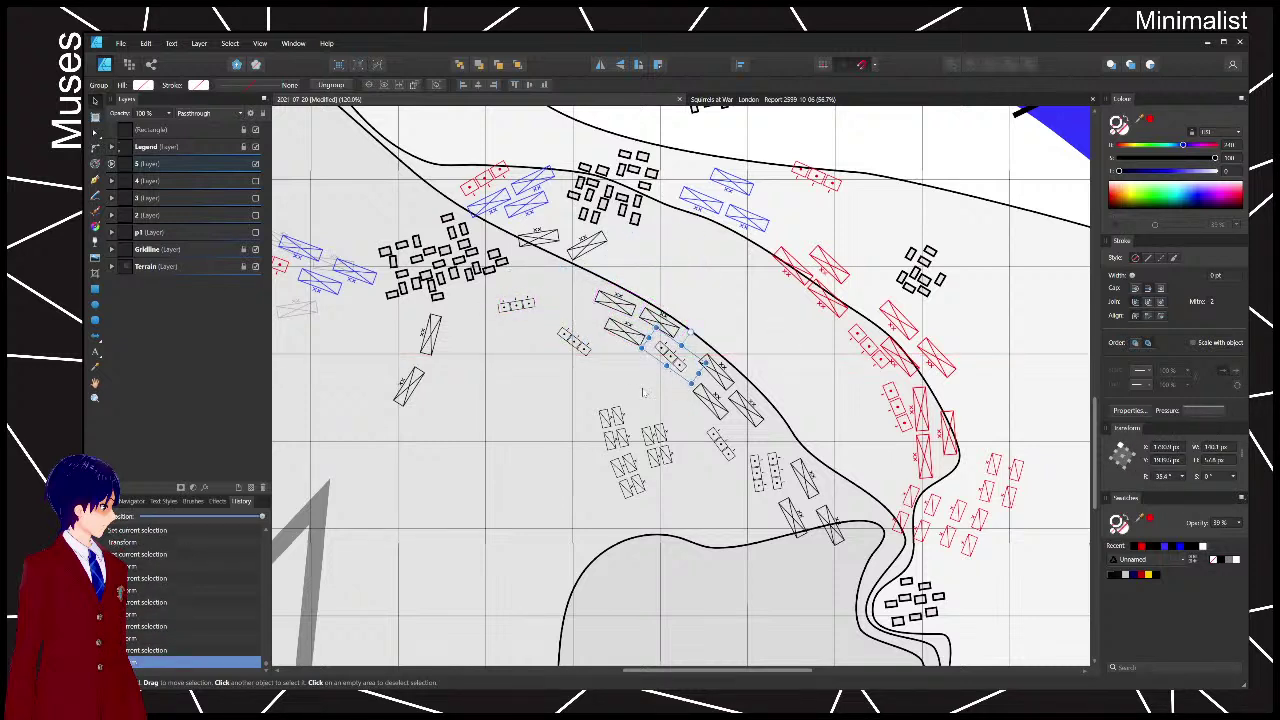
left_click_drag(574, 342, 577, 291)
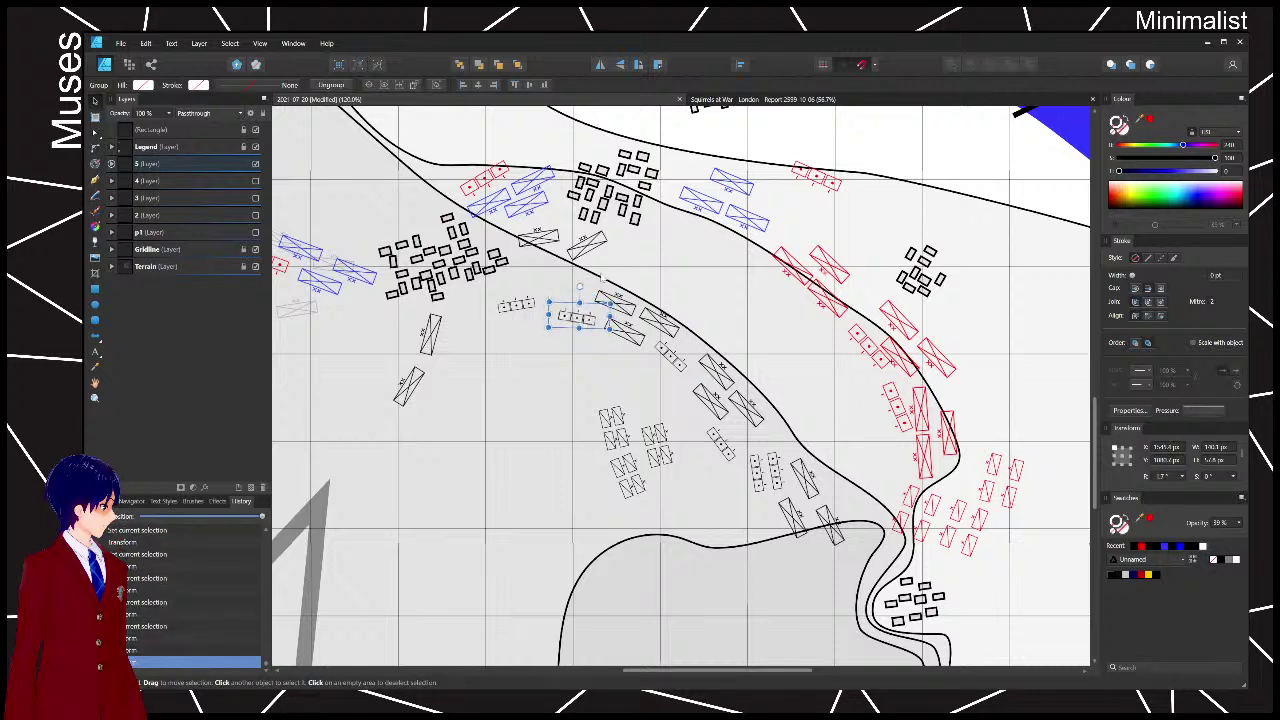
- Move the two single black divisions east of the central town south of the curved line, extending the row of divisions
left_click_drag(587, 243, 516, 359)
left_click_drag(538, 238, 528, 272)
left_click_drag(510, 355, 767, 240)
- Shift the two black divisions south of the central town slightly to the southwest together
left_click(412, 263)
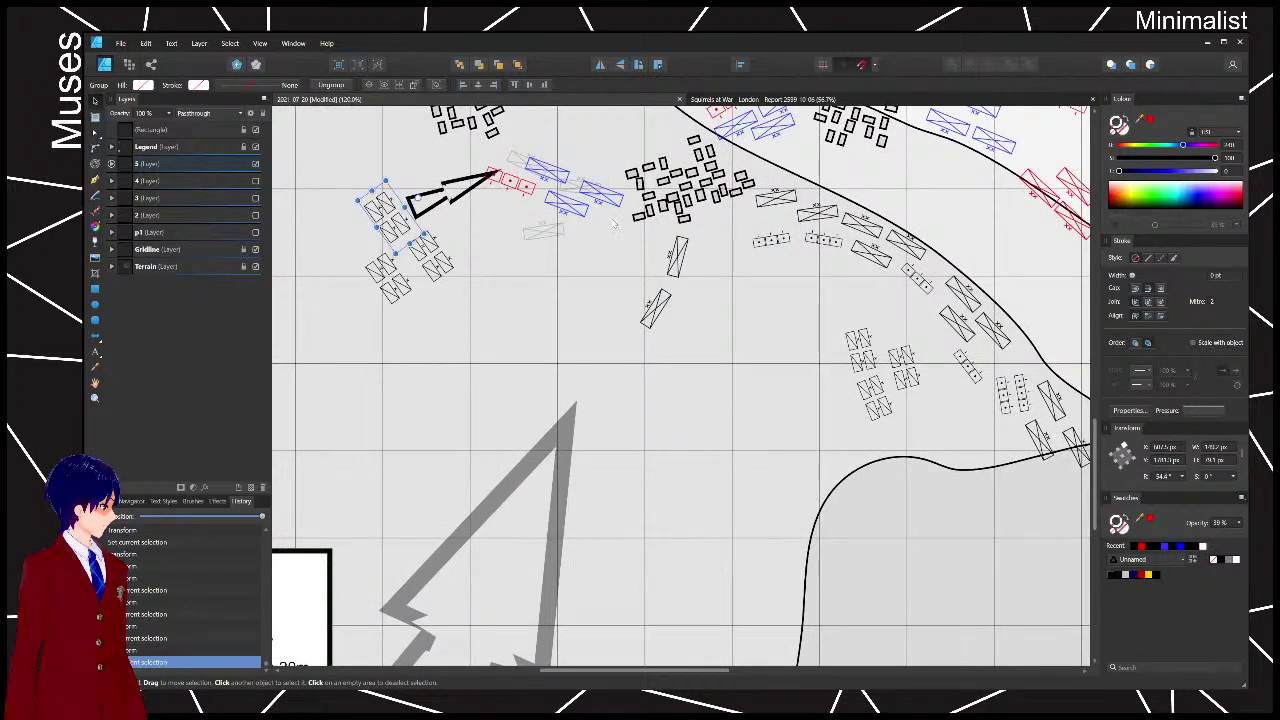
left_click_drag(612, 216, 730, 398)
left_click_drag(656, 309, 642, 319)
left_click(531, 297)
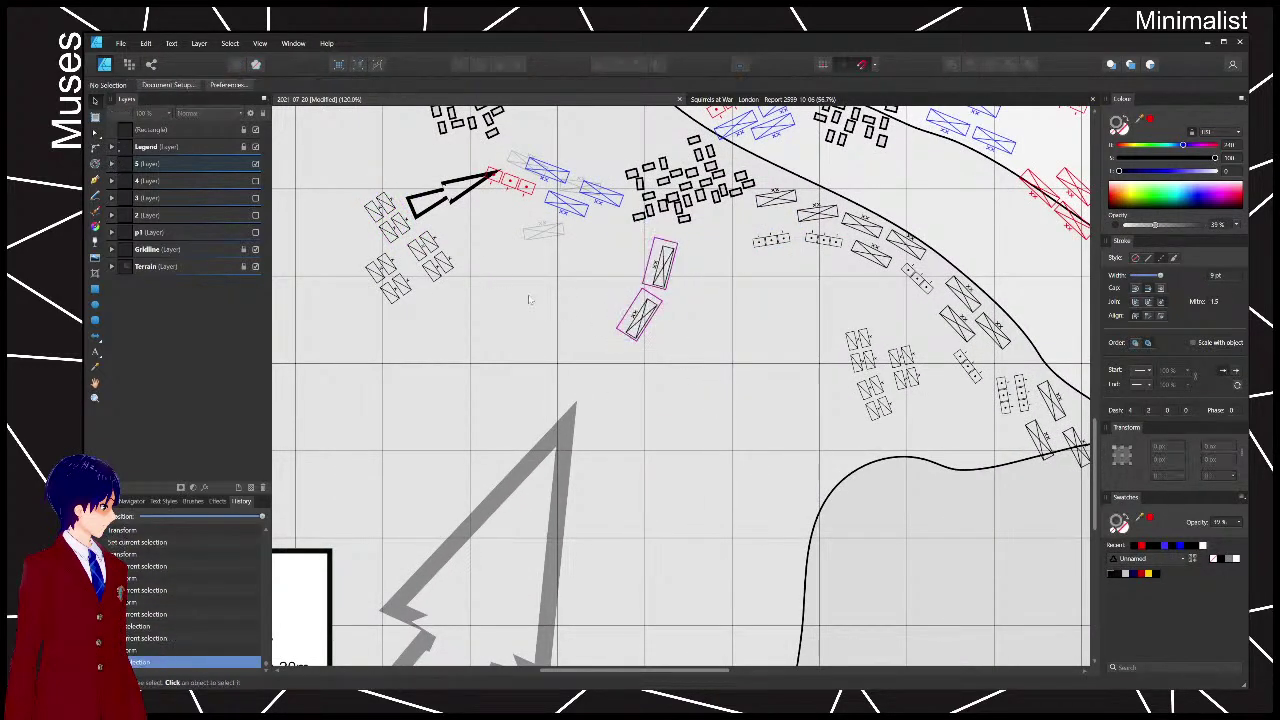
- Move the three western black four-unit blocks southeast to the large arrow's tip and turn them to face north
left_click_drag(325, 185, 322, 142)
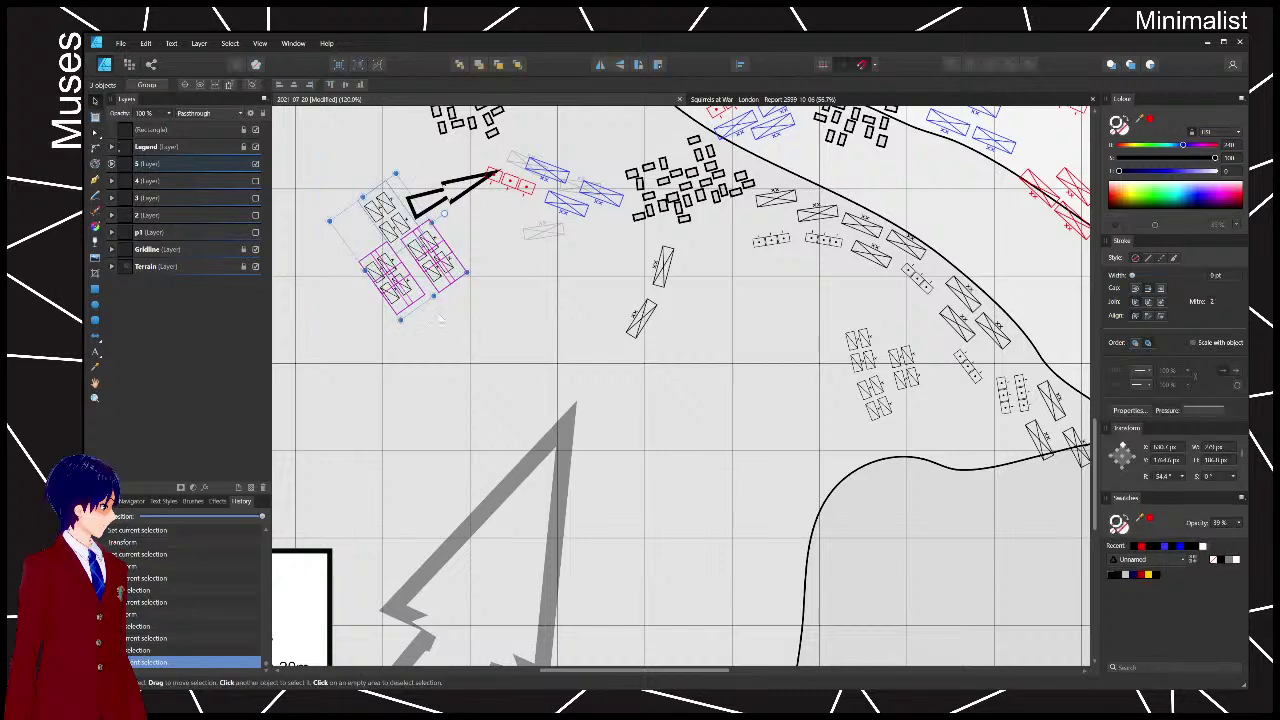
left_click_drag(456, 221, 518, 347)
left_click(585, 345)
scroll(517, 254, "up", 2)
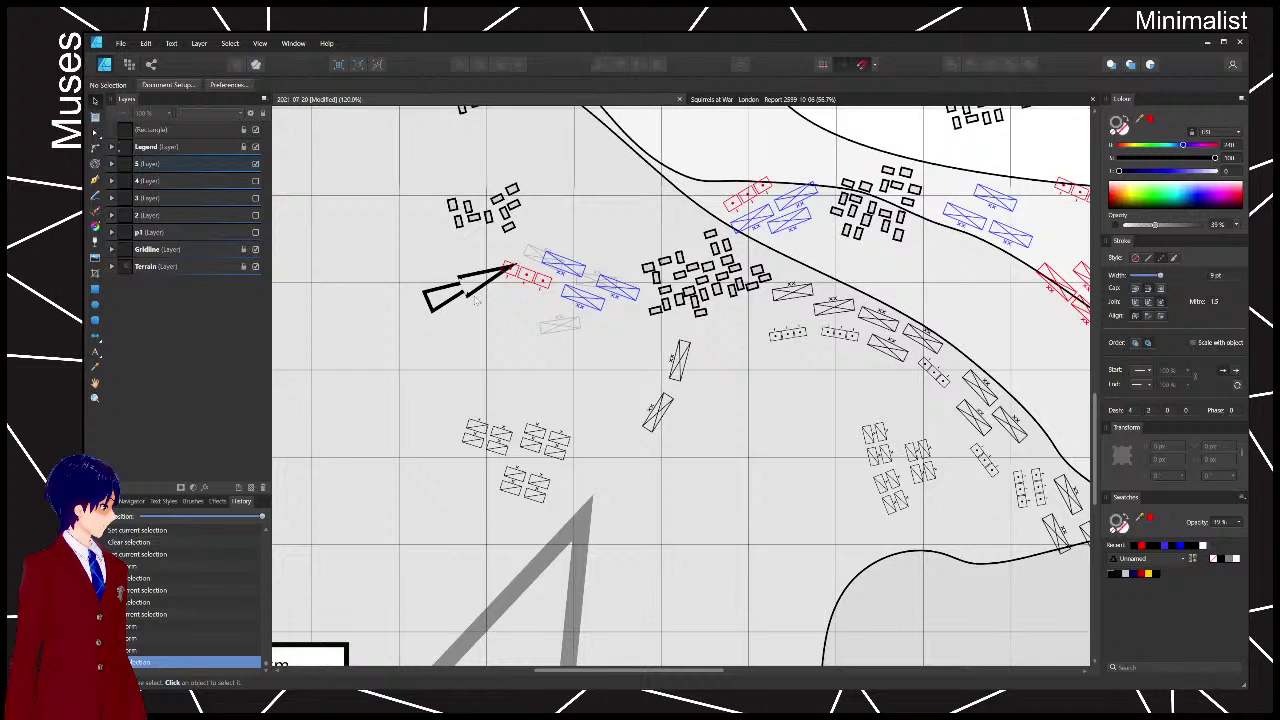
- Delete the small black arrow pointing at the western red artillery, and move one black four-unit block northwest, west of the small town
left_click(478, 300)
key("Delete")
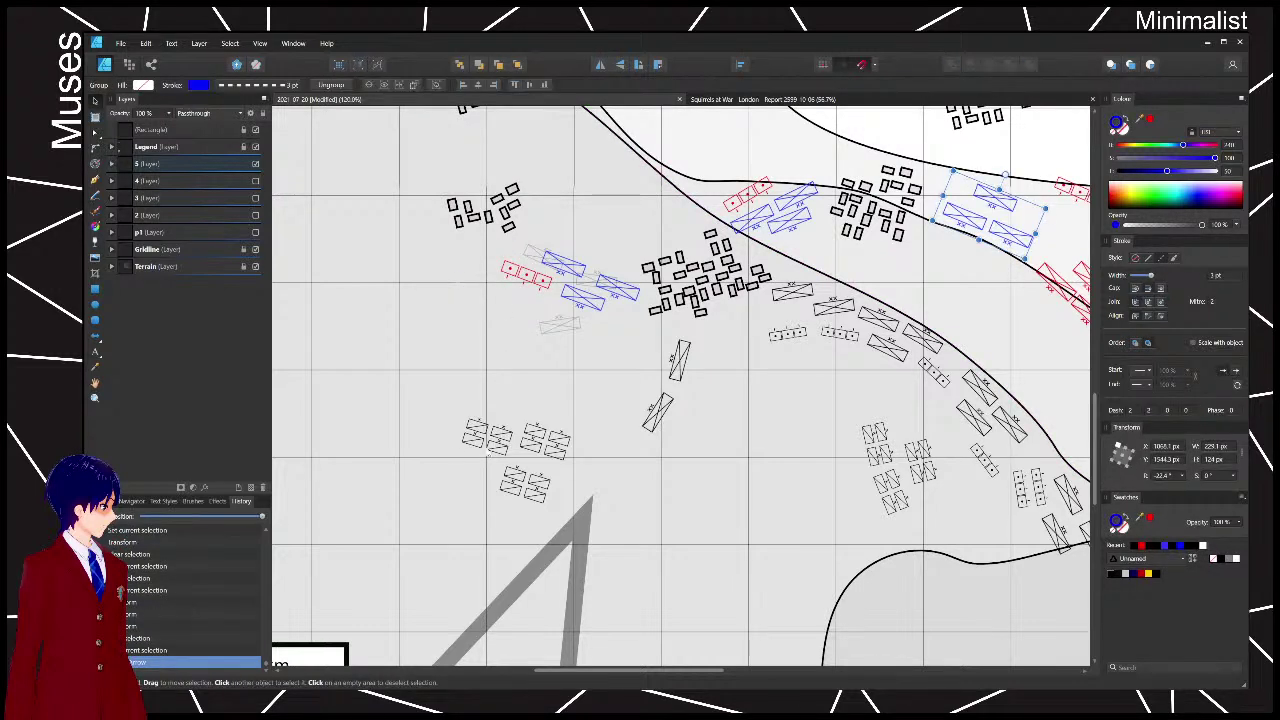
left_click_drag(488, 453, 350, 259)
left_click_drag(363, 212, 377, 226)
scroll(367, 275, "up", 3)
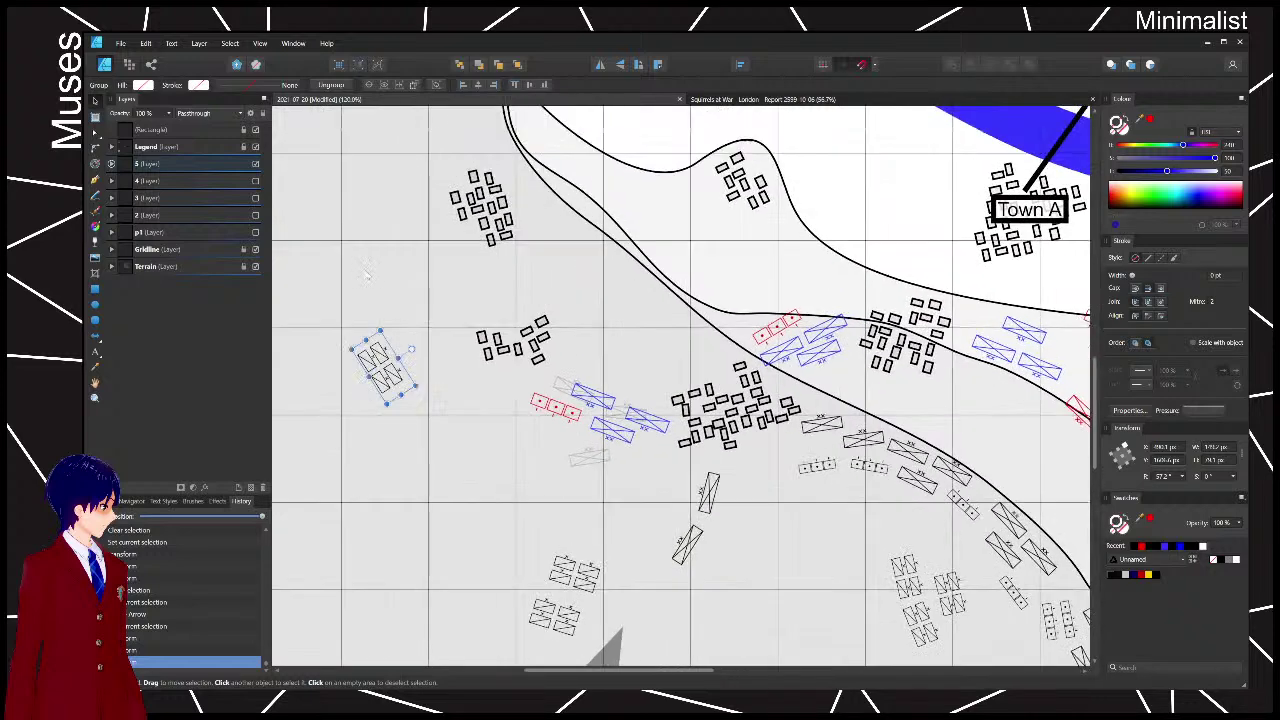
- Move the northernmost division of the western blue group north, east of the small town, and turn it steeply
left_click(591, 438)
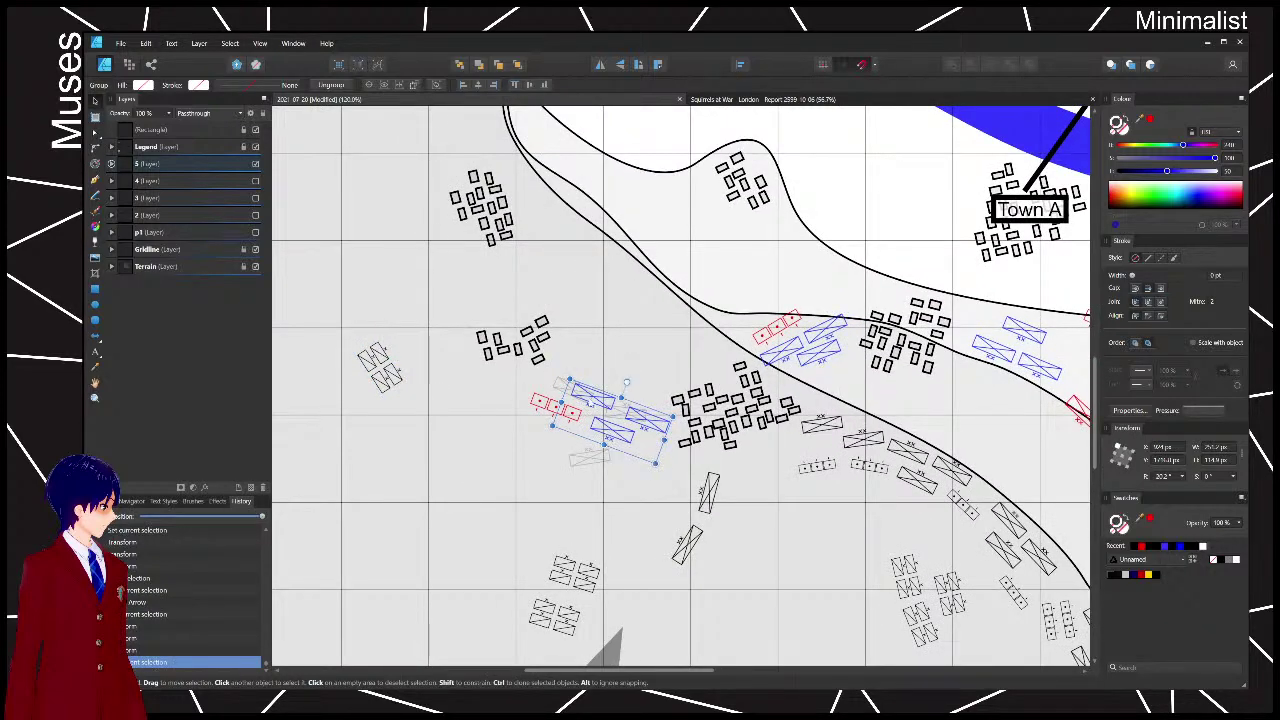
double_click(600, 405)
left_click_drag(600, 405, 616, 357)
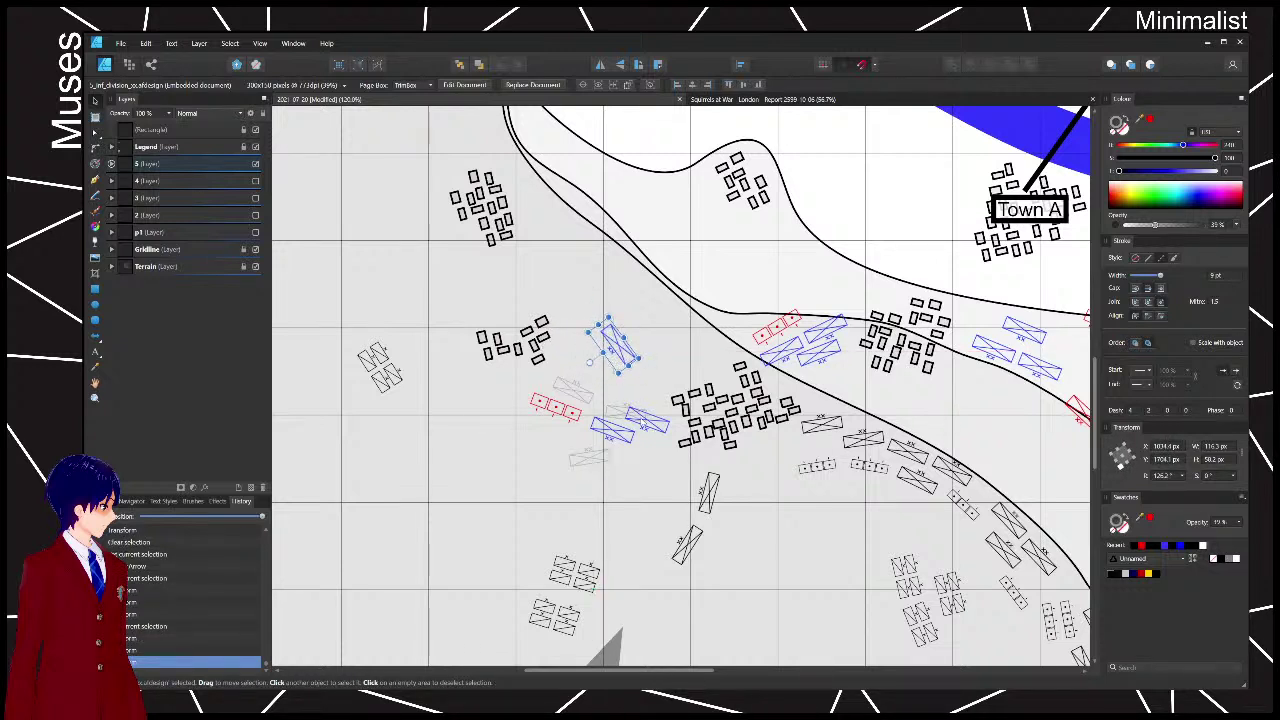
- Rearrange the other two western blue divisions into a line west of the central town and place the red artillery level below them
left_click(646, 423)
mouse_move(644, 422)
left_mouse_down()
mouse_move(656, 406)
mouse_move(642, 440)
left_mouse_up()
mouse_move(627, 440)
left_mouse_down()
mouse_move(607, 405)
mouse_move(569, 421)
mouse_move(653, 396)
mouse_move(611, 443)
left_mouse_up()
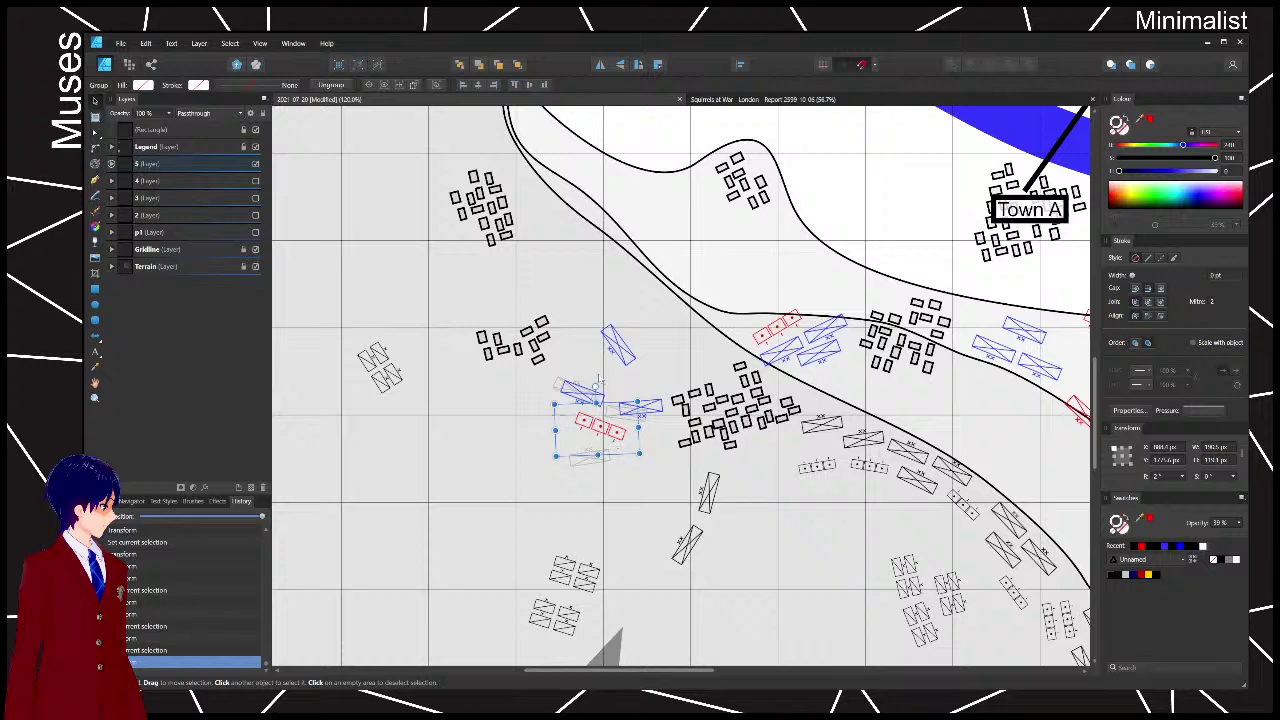
left_click_drag(595, 386, 588, 388)
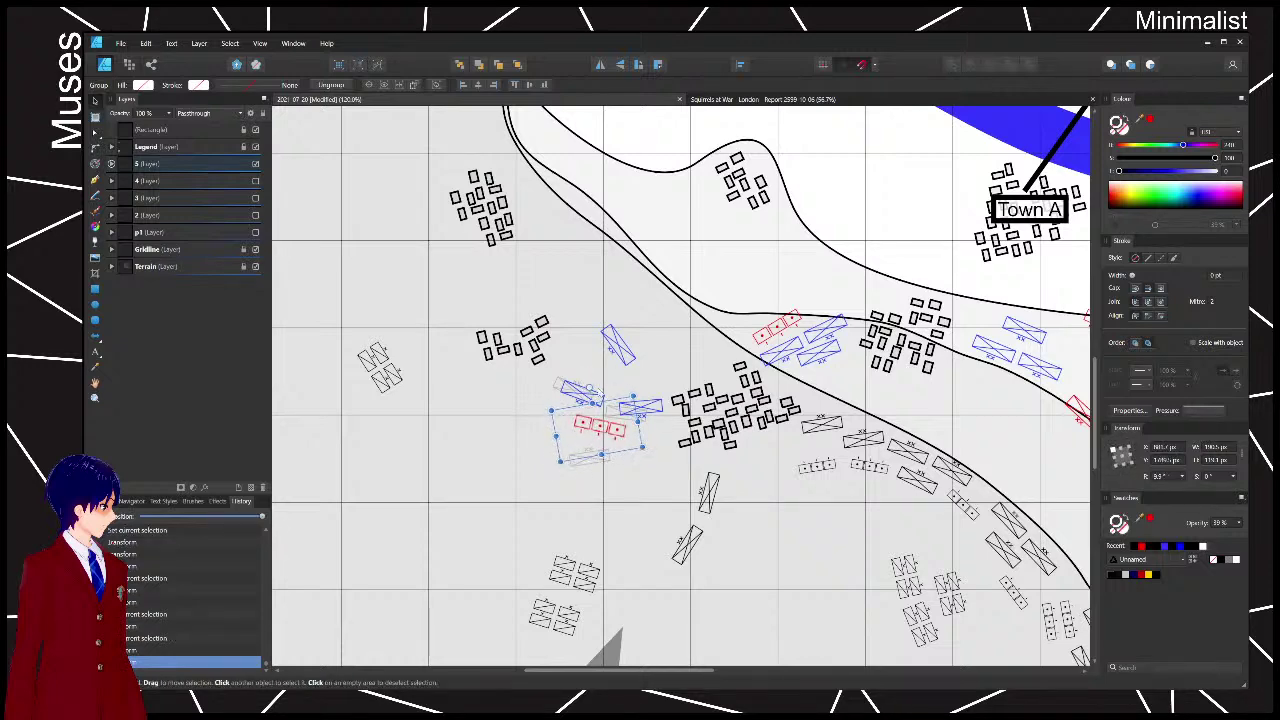
- Line up the two black four-unit blocks side by side just northwest of the large southwestern arrow's tip
left_click(596, 516)
scroll(596, 517, "down", 2)
left_click_drag(588, 490, 520, 492)
left_click_drag(572, 538, 573, 524)
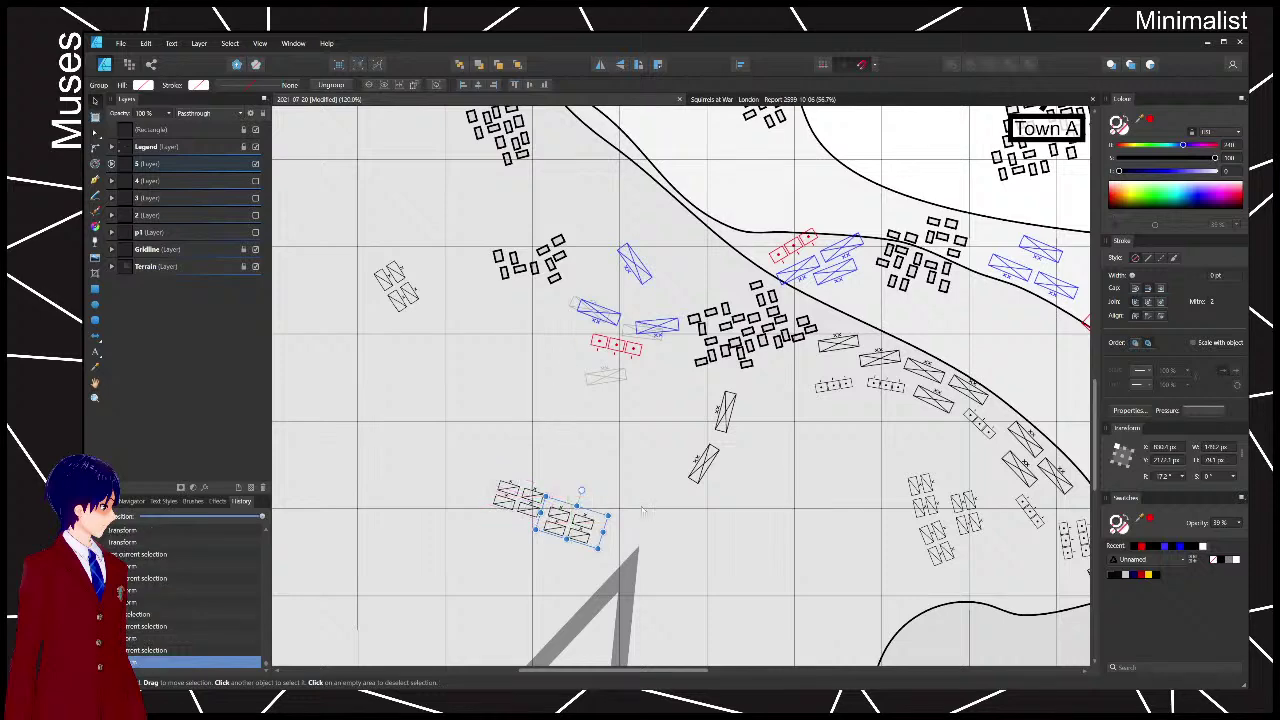
left_click(667, 512)
- Nudge the central black artillery group slightly north, closer to the divisions along the curved line
scroll(903, 508, "down", 4)
scroll(1035, 430, "up", 1)
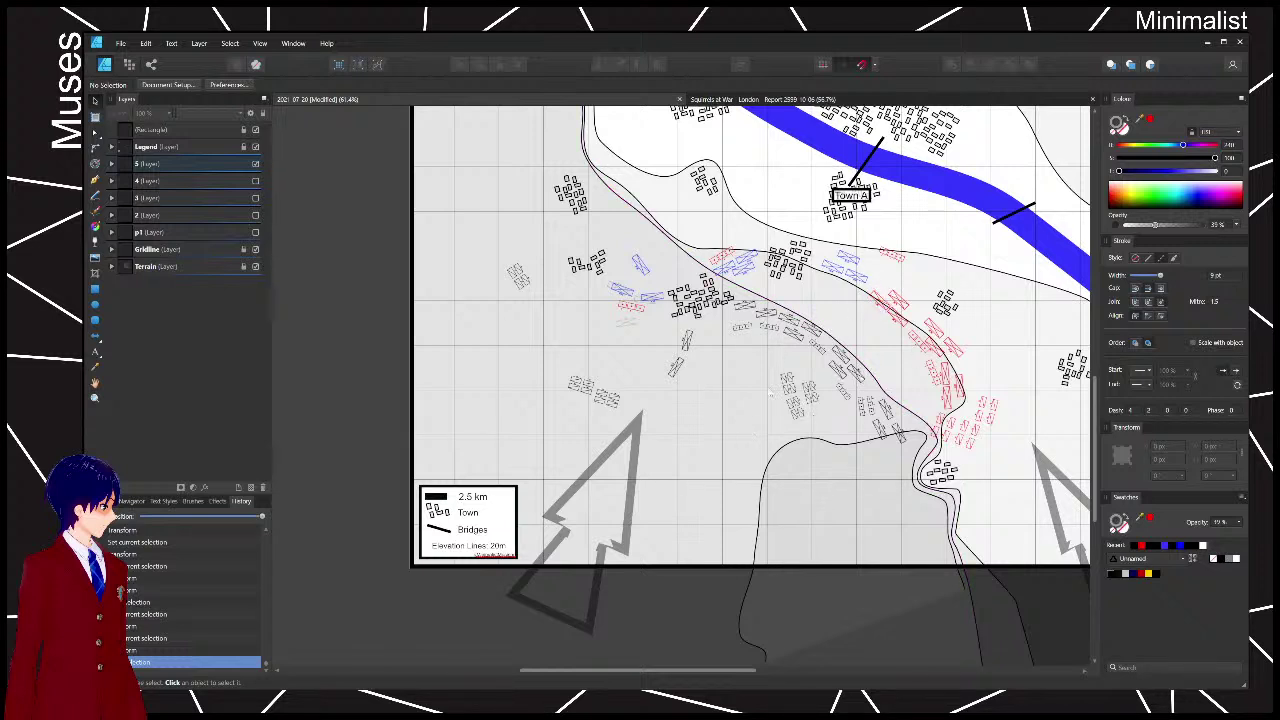
left_click(818, 357)
left_click_drag(815, 357, 820, 348)
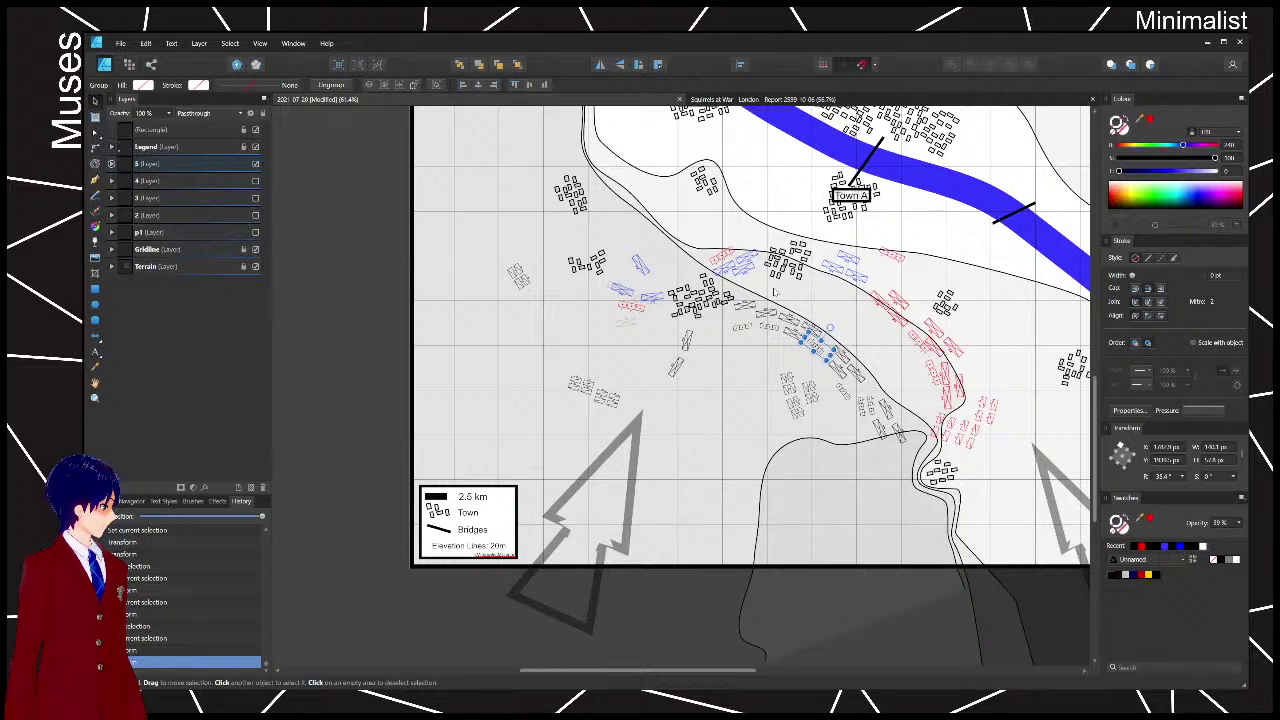
- Move the westernmost black four-unit block south and nudge the eastern block near the large arrow's tip slightly northeast
left_click(517, 268)
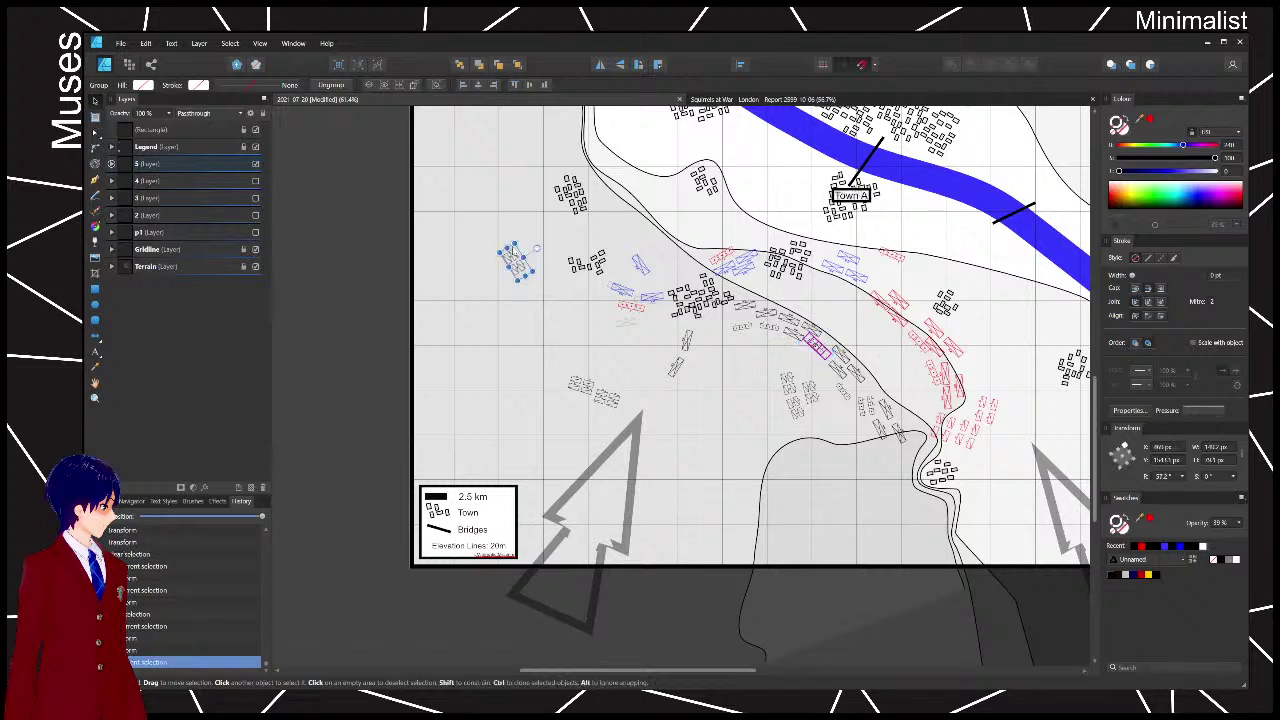
left_click_drag(517, 268, 514, 316)
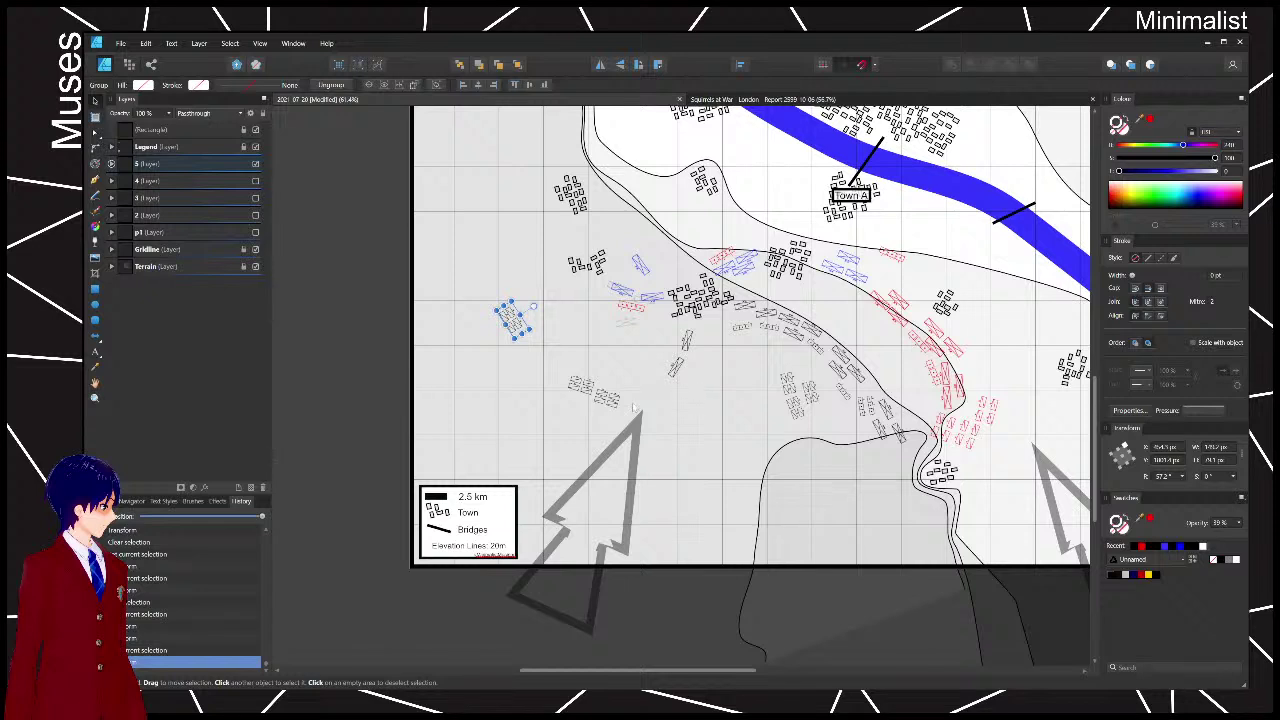
left_click_drag(608, 397, 616, 390)
left_click(652, 437)
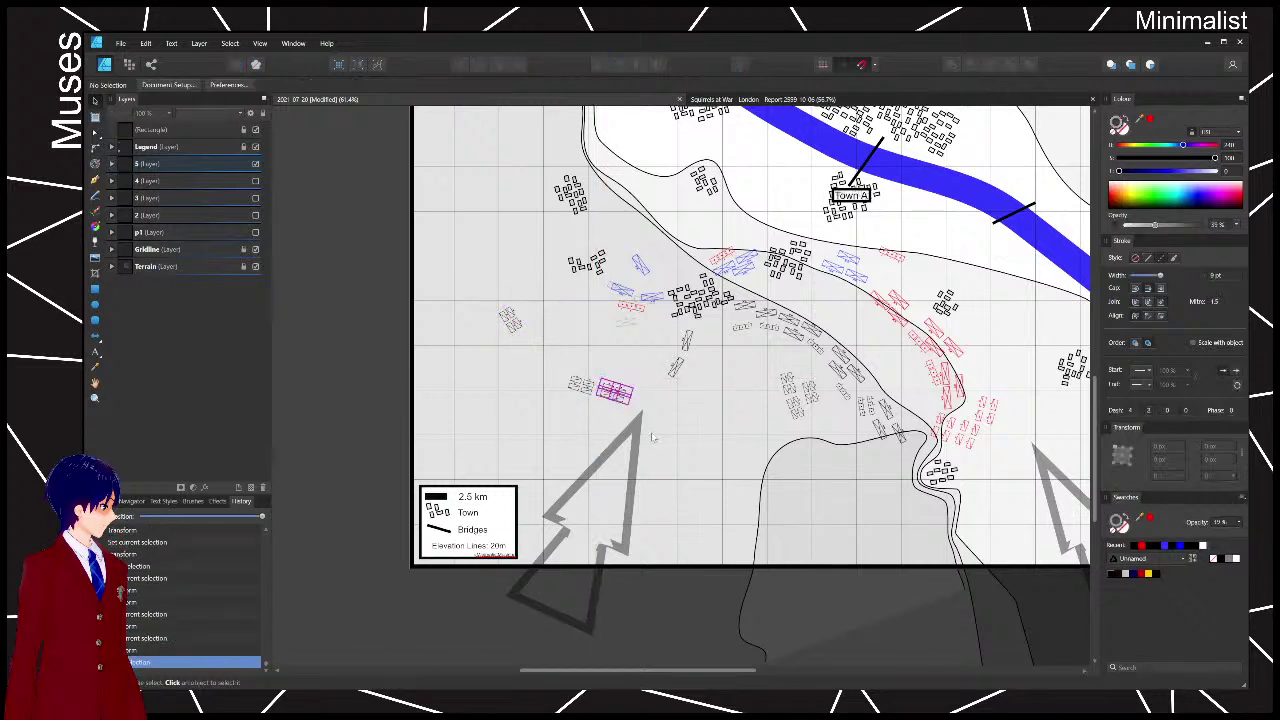
- Shift the large southwestern advance arrow slightly east, so its tip clears the black four-unit blocks
left_click_drag(640, 447, 668, 438)
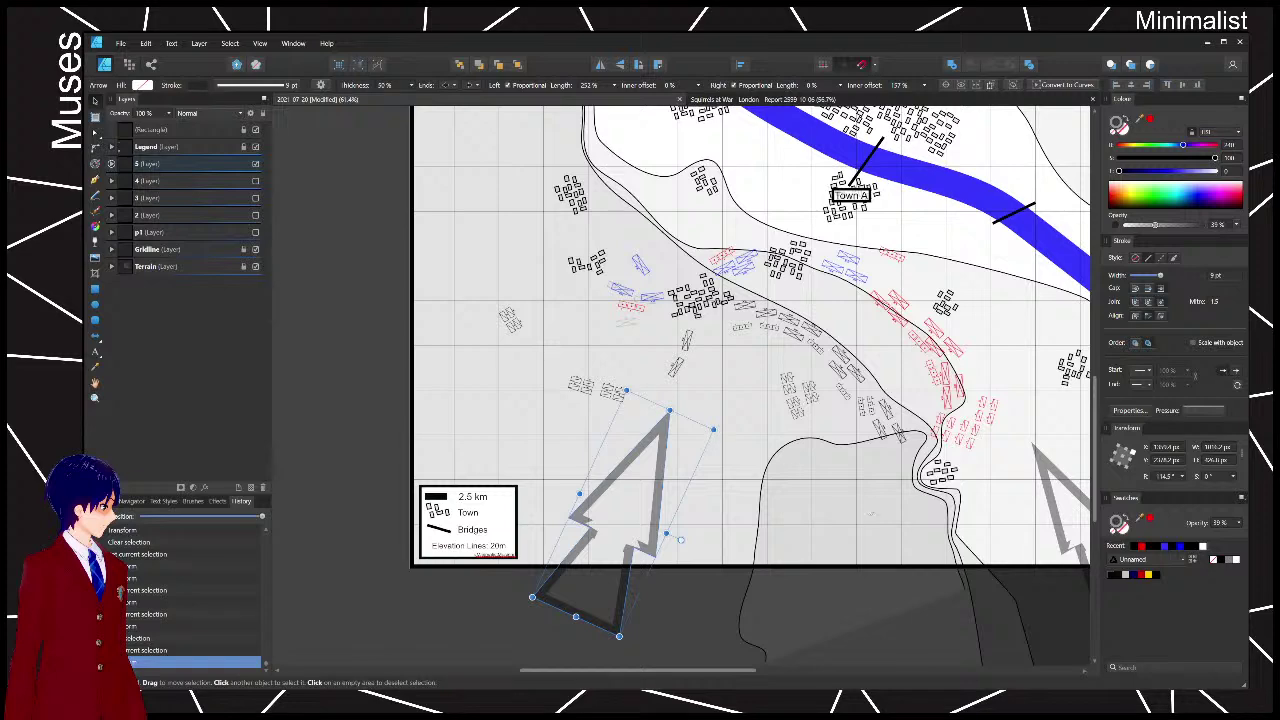
left_click_drag(823, 332, 711, 324)
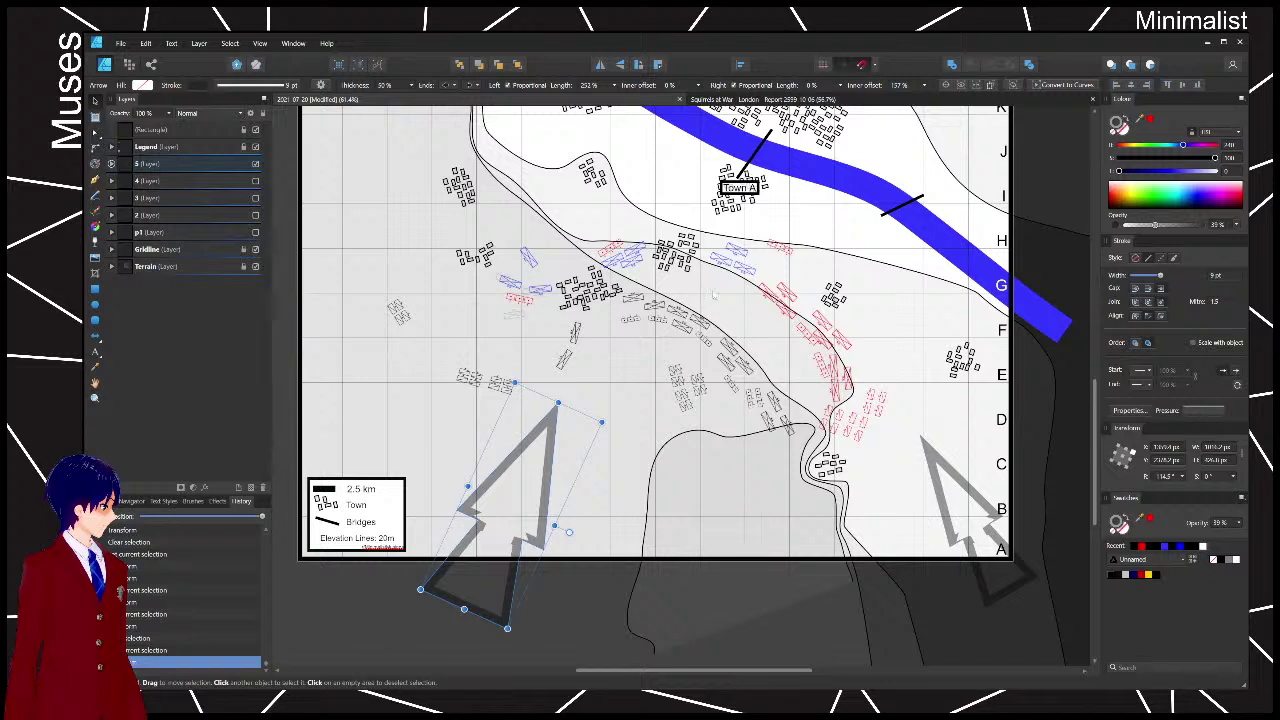
left_click(740, 272)
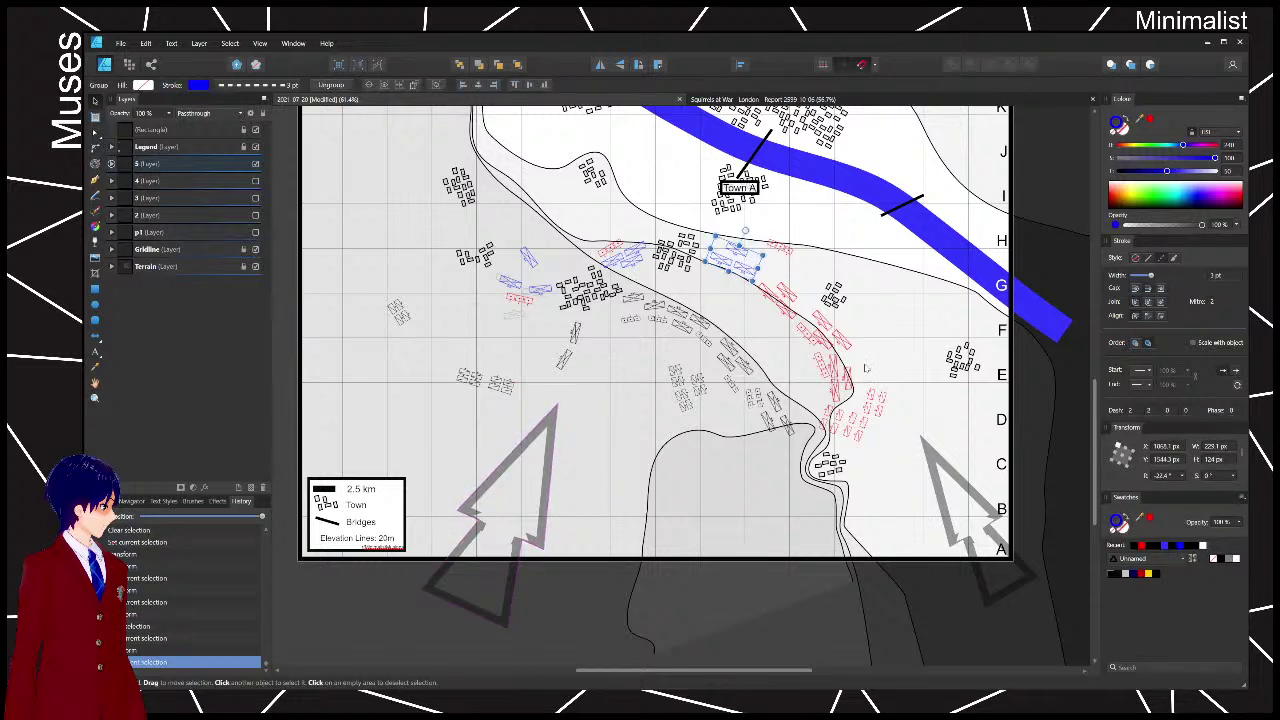
left_click_drag(895, 451, 780, 258)
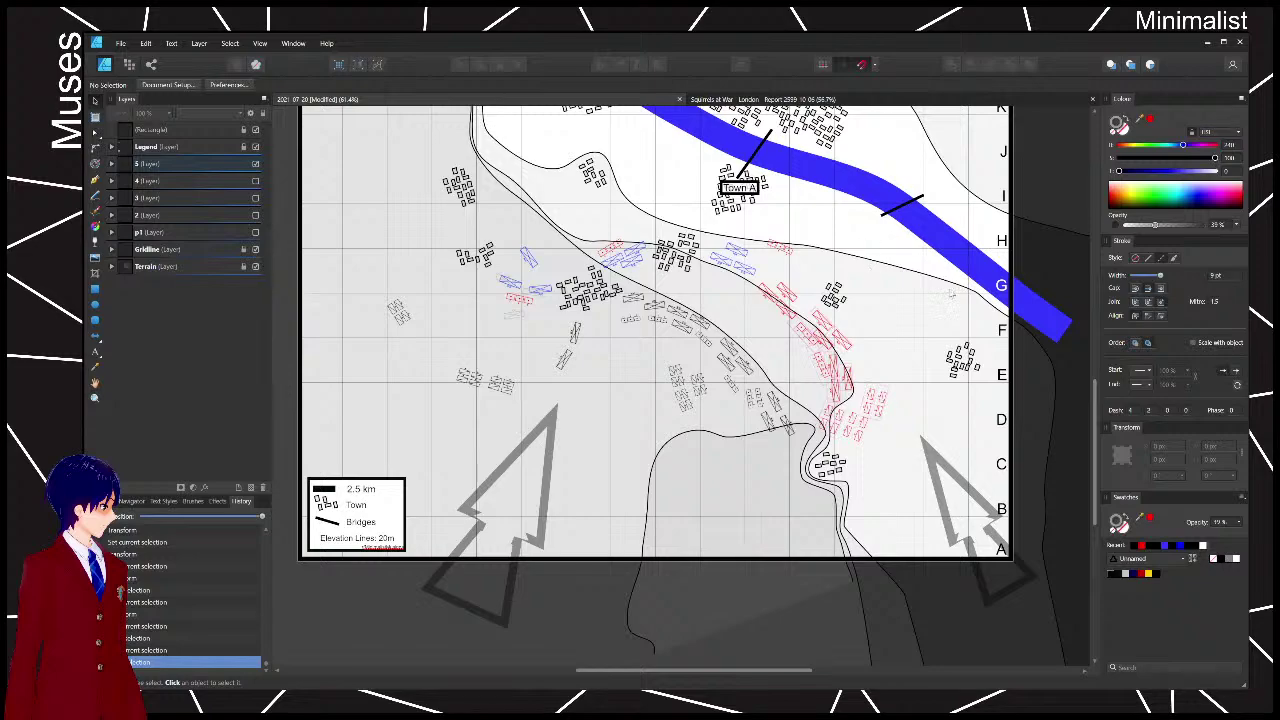
- Review the phase 5 layout across the whole map, from the river and City A down to the two large advance arrows
left_click_drag(971, 458, 950, 495)
left_click_drag(865, 322, 849, 524)
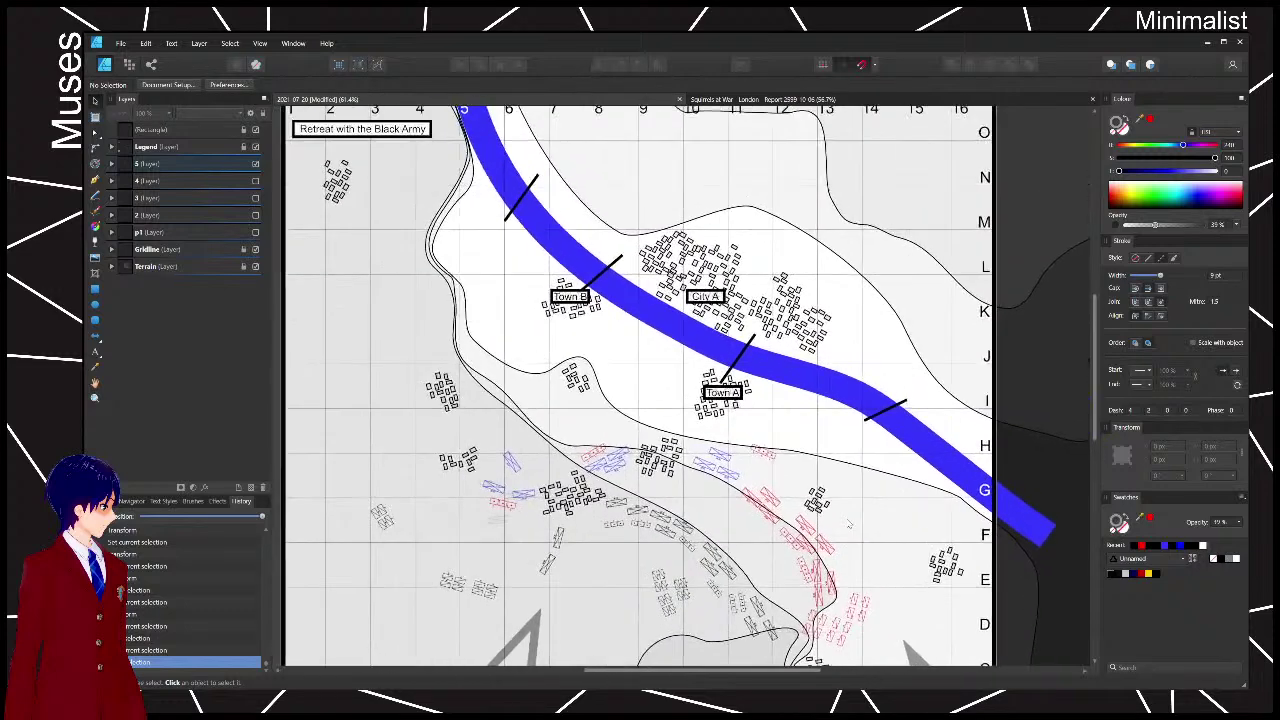
left_click_drag(847, 334, 932, 458)
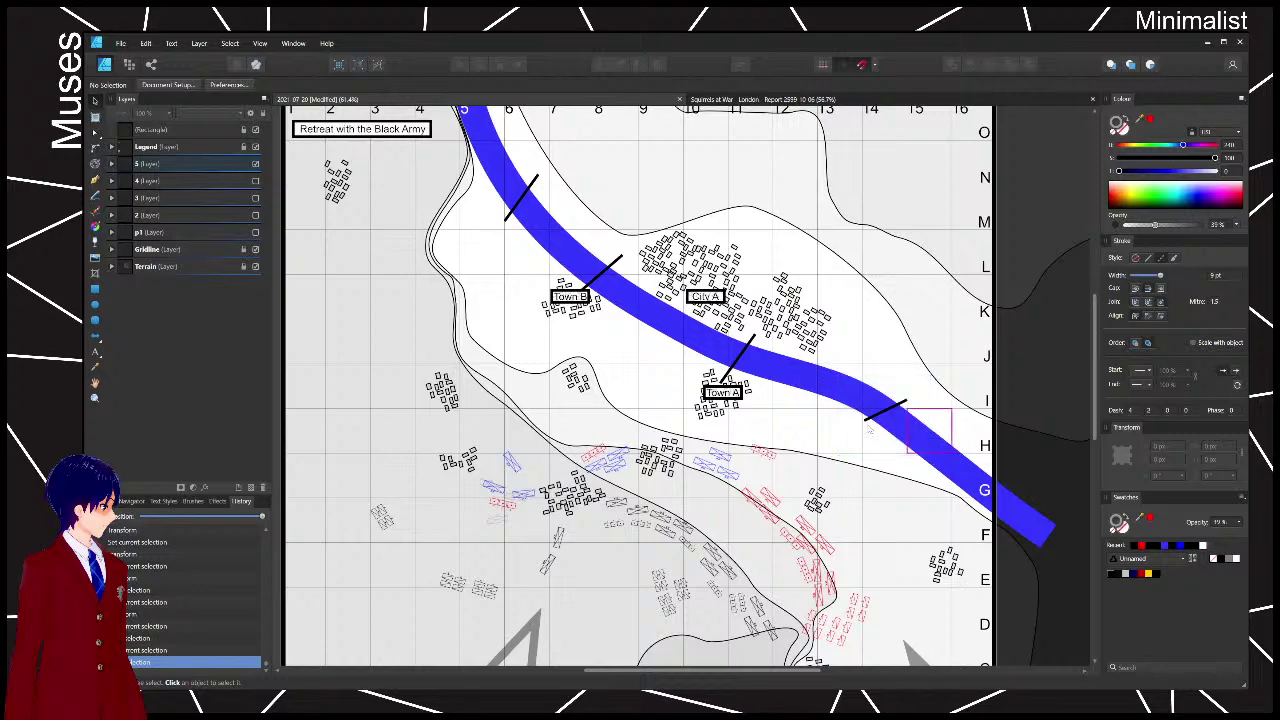
scroll(875, 366, "up", 3)
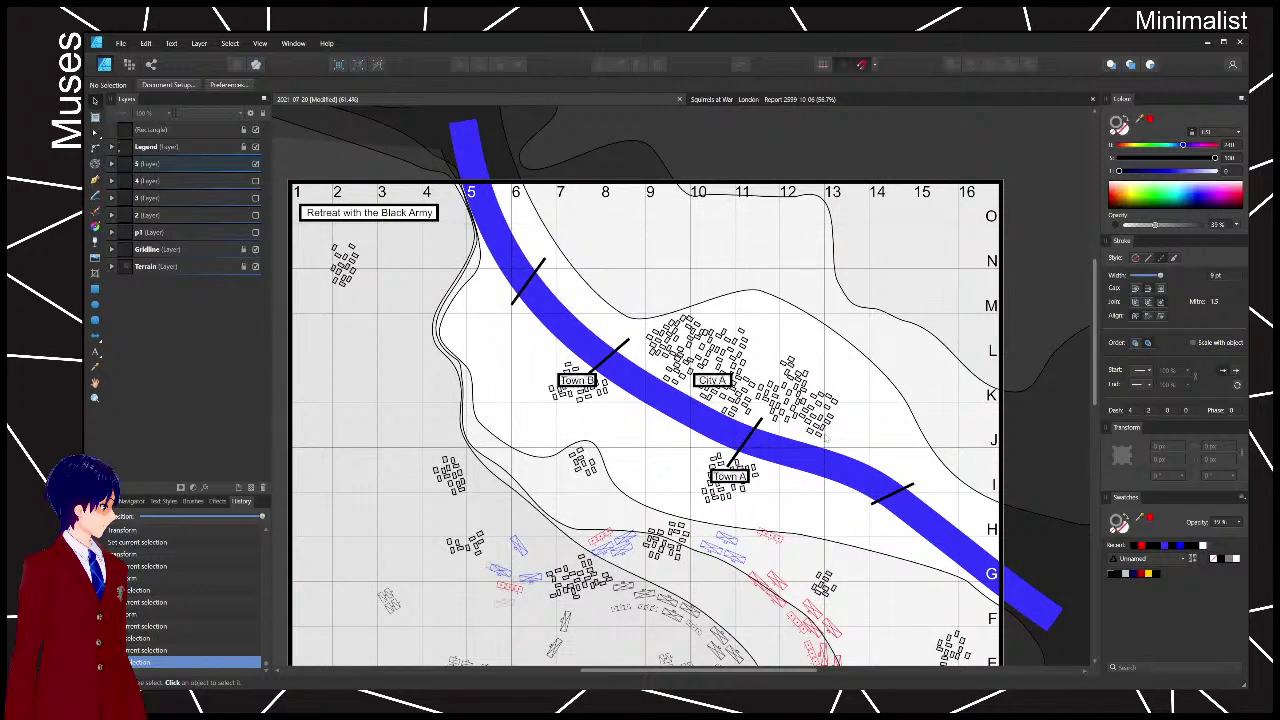
scroll(828, 438, "down", 8)
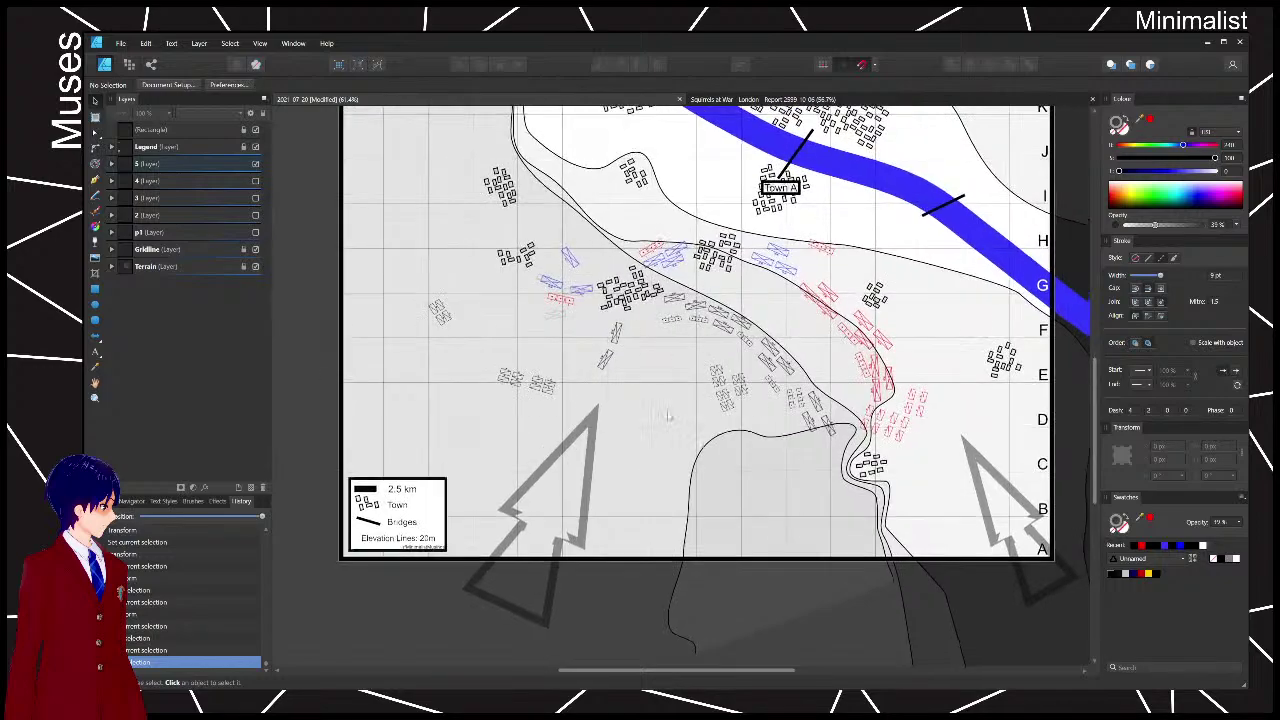
scroll(668, 417, "up", 8)
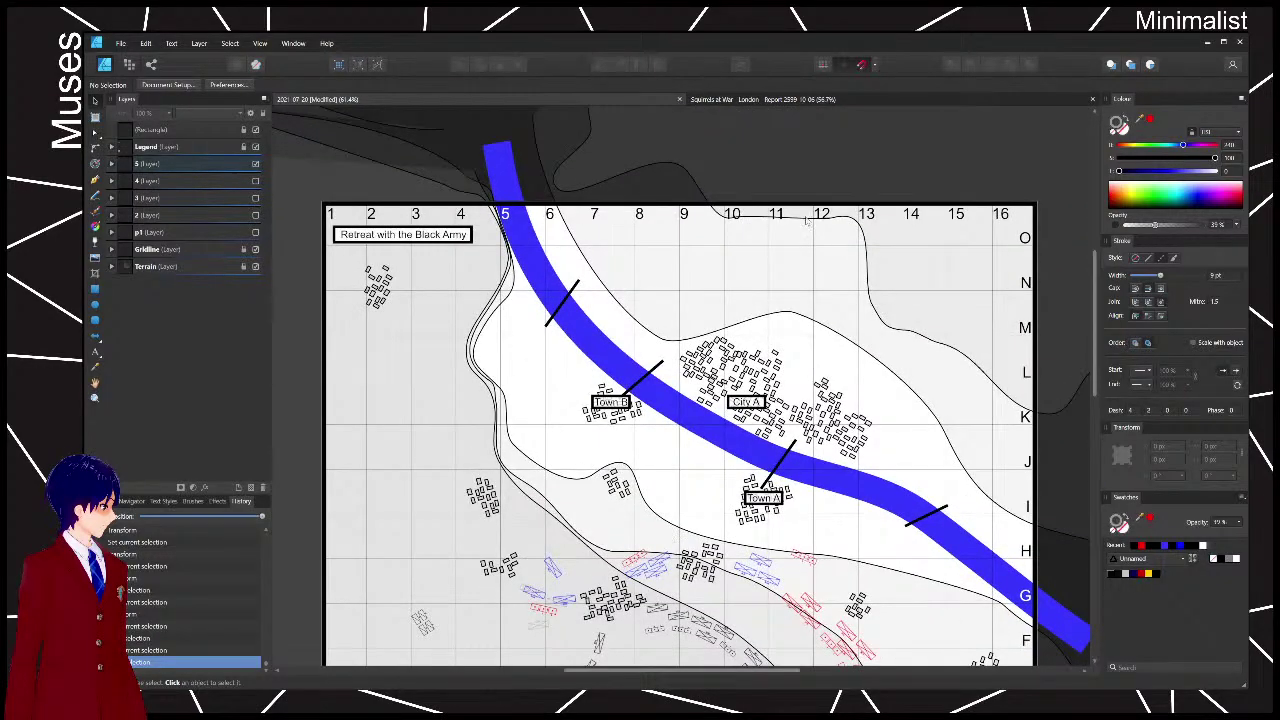
scroll(782, 428, "down", 5)
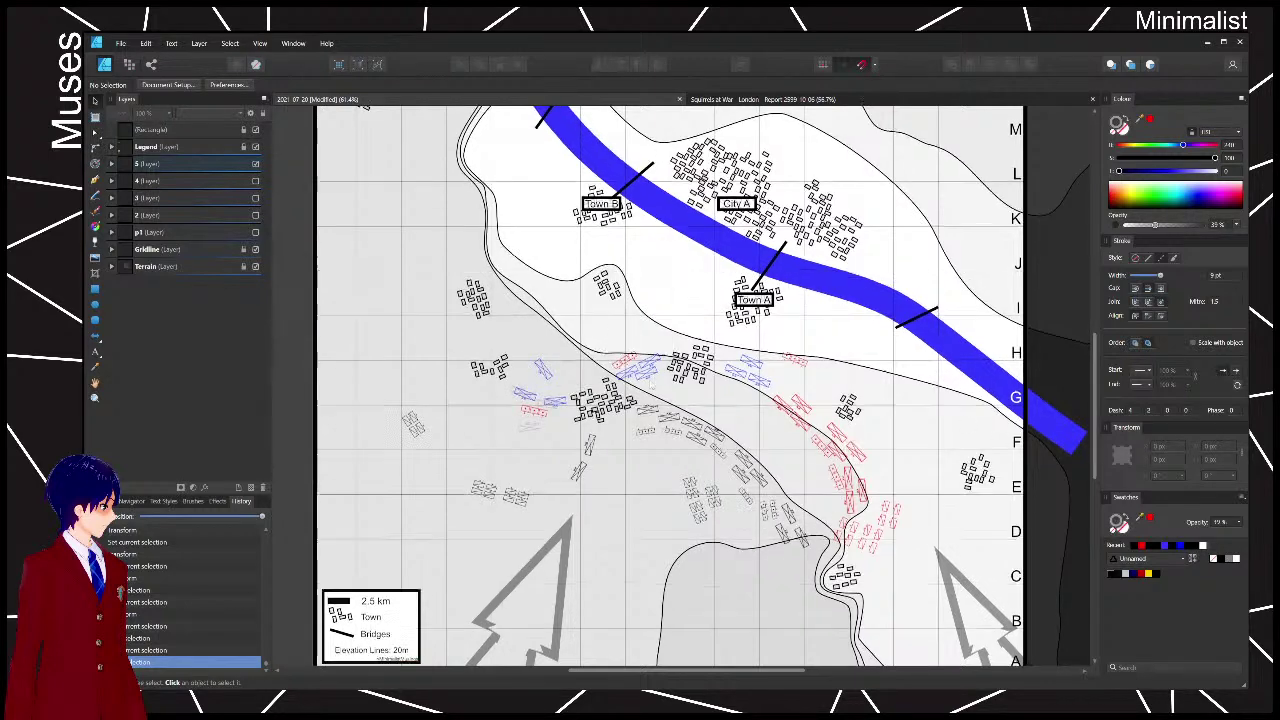
scroll(652, 145, "down", 3)
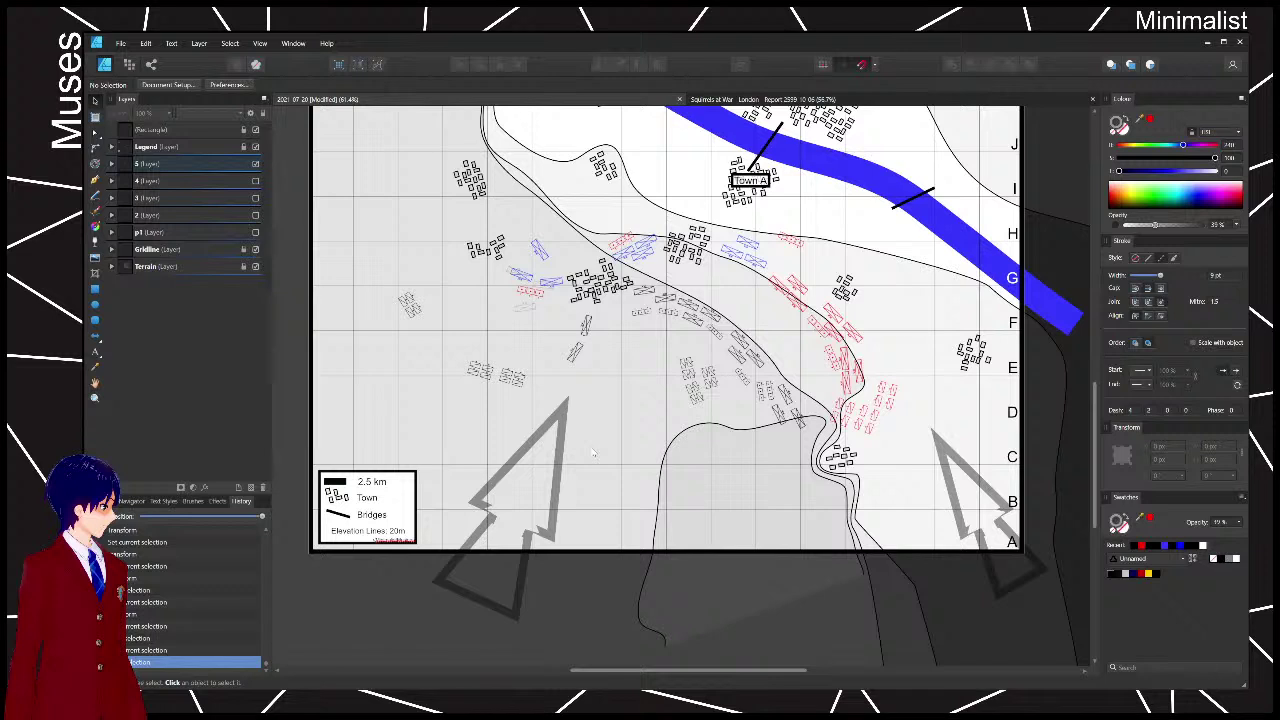
- Move the red artillery group east of the central town southwest, just below the two blue divisions, and save the map
key("ctrl+s")
left_click_drag(766, 314, 752, 357)
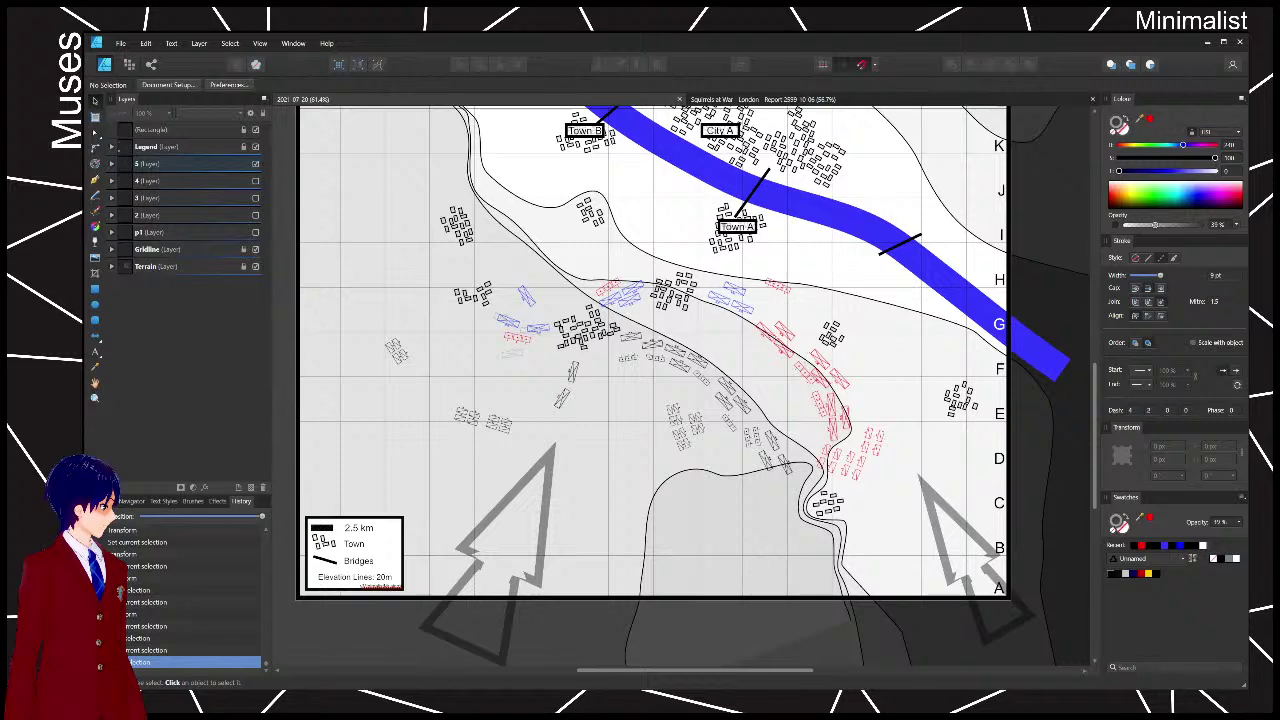
left_click_drag(812, 349, 790, 460)
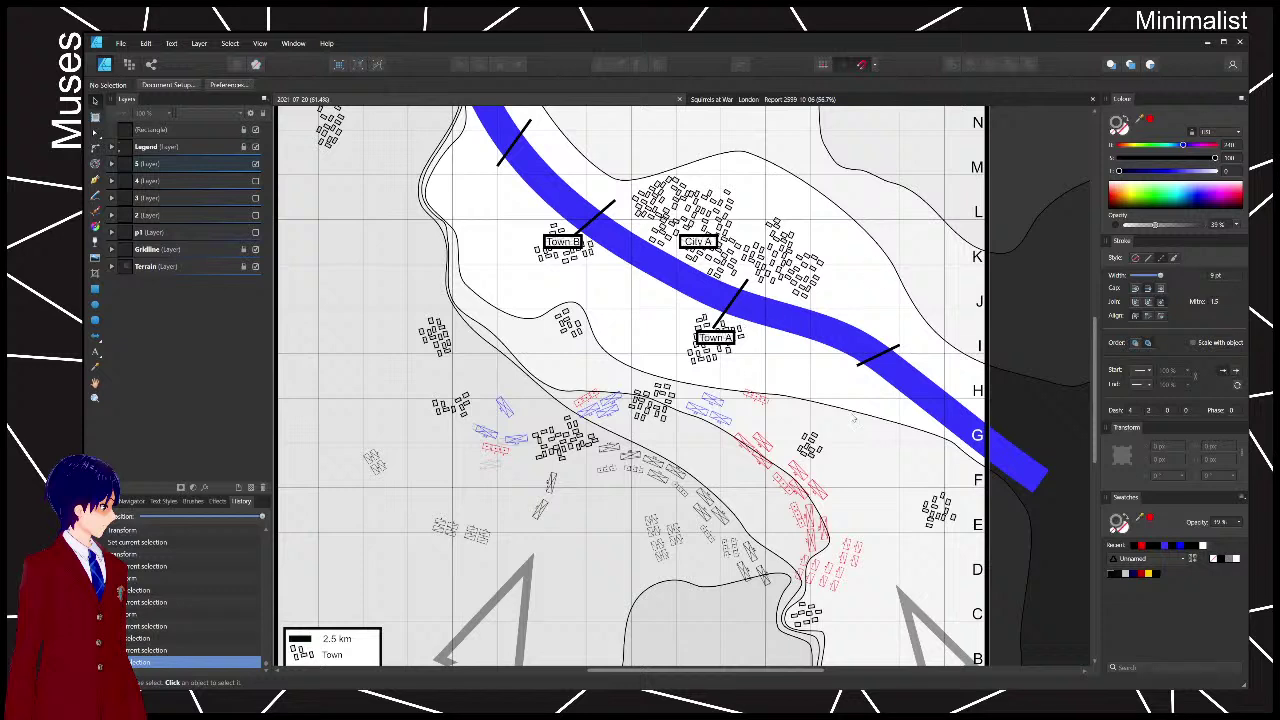
left_click_drag(760, 404, 710, 438)
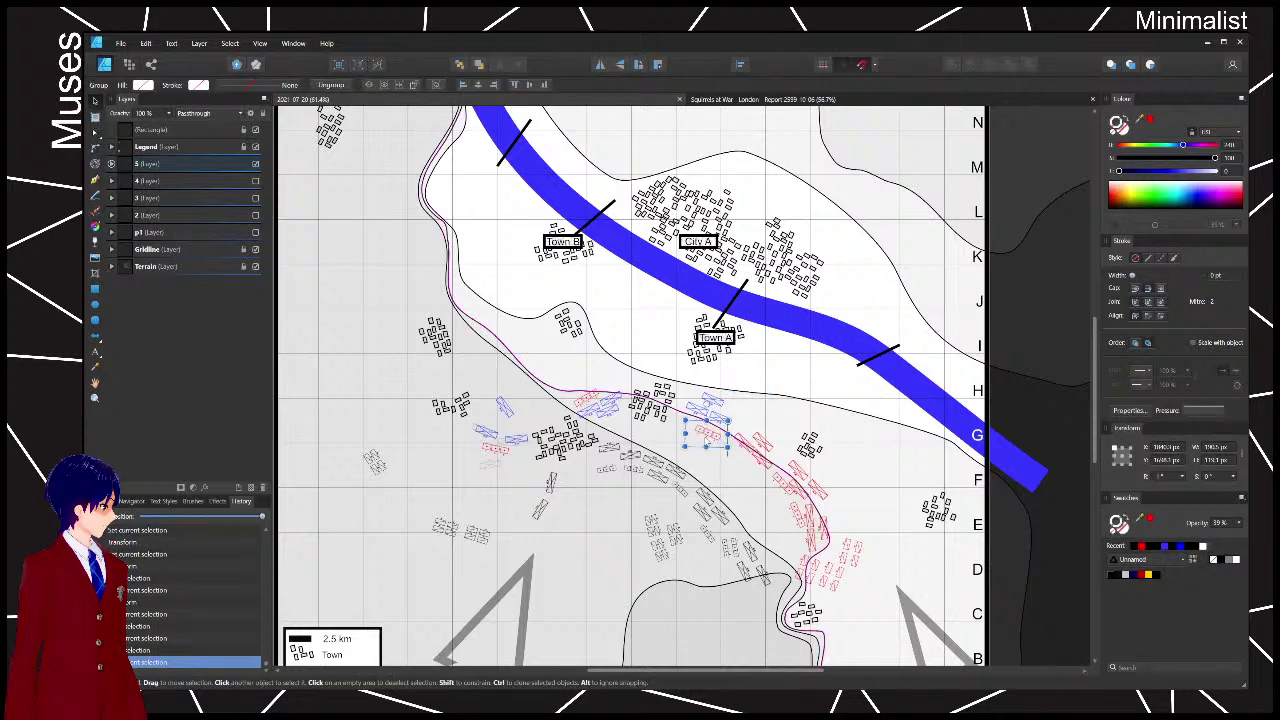
key("ctrl+d")
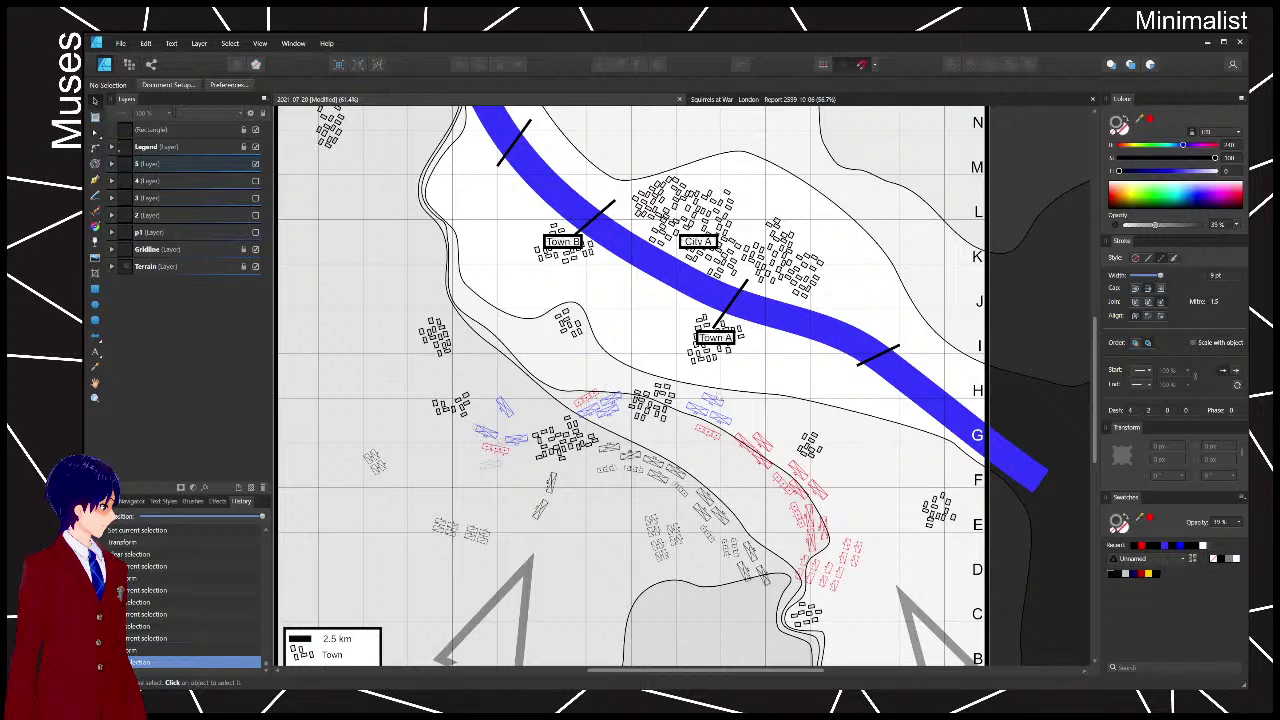
key("ctrl+s")
- Switch to the Squirrels at War London report document and delete the layers LGL - 25991006A, 25991006B and 25991006C
left_click(752, 99)
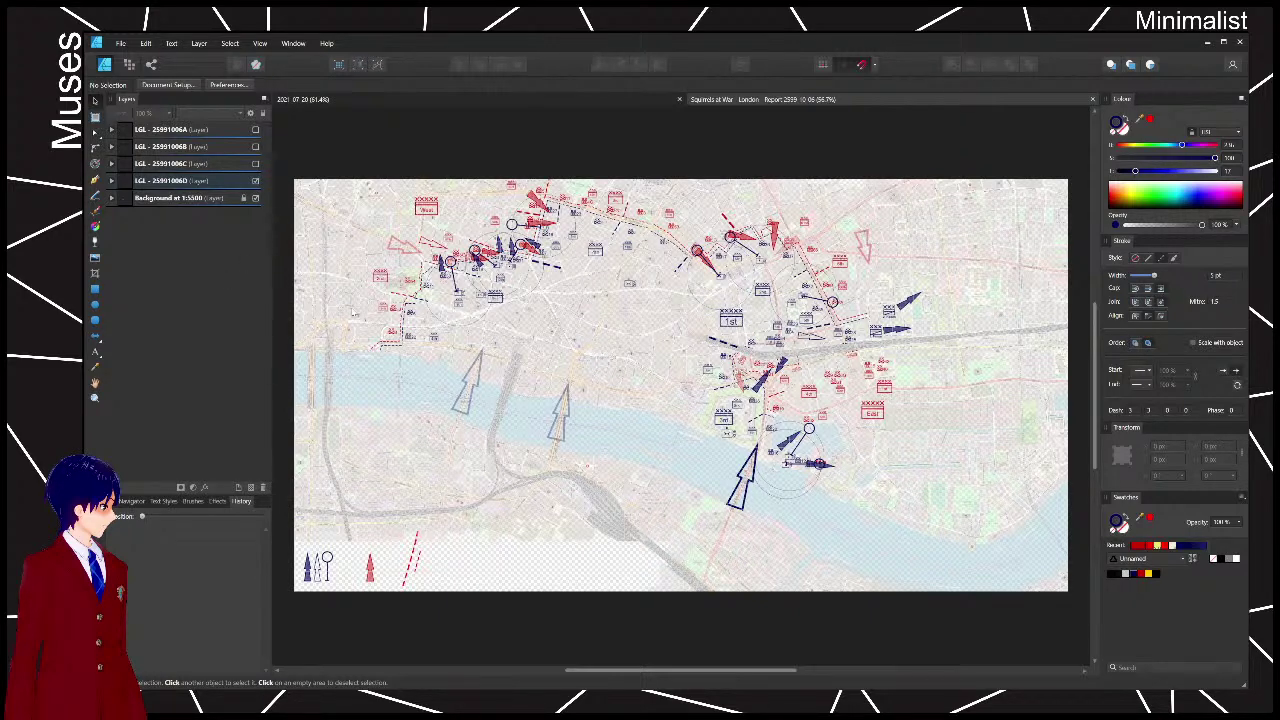
left_click(240, 165)
left_click(238, 133, "shift")
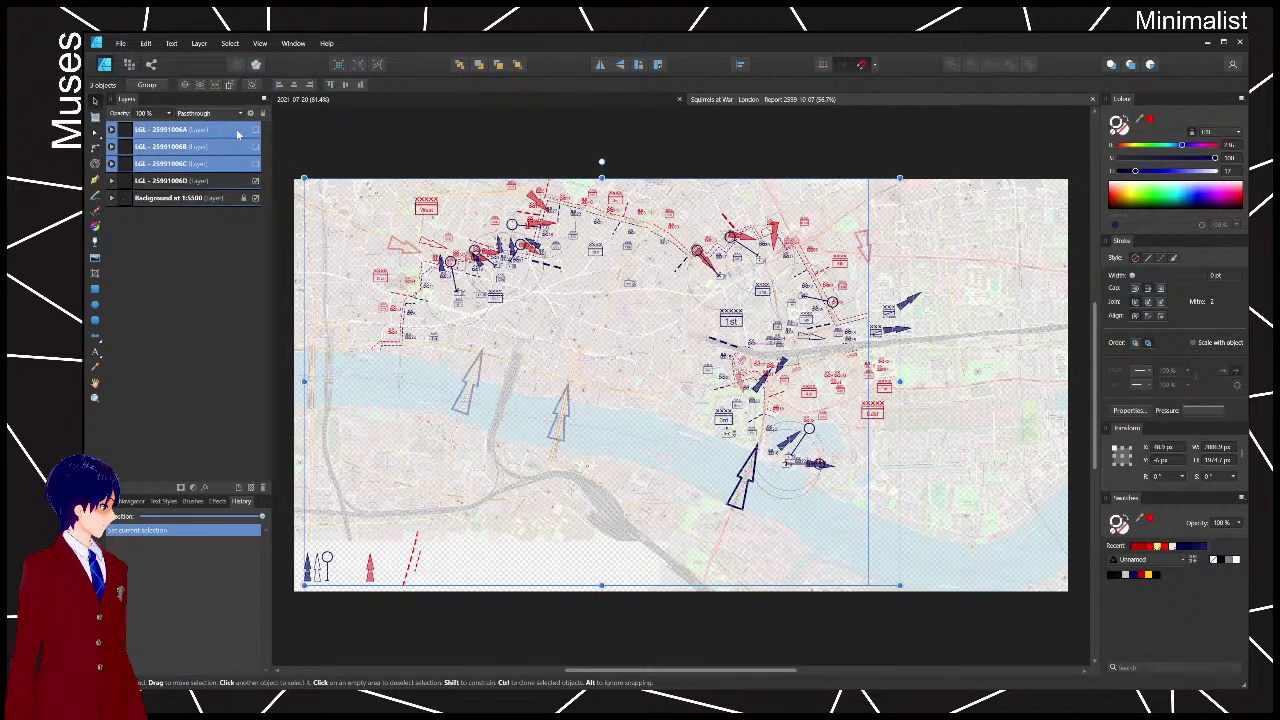
key("Delete")
- Rename the remaining unit layer above the background as LGL - 25991007A
double_click(198, 129)
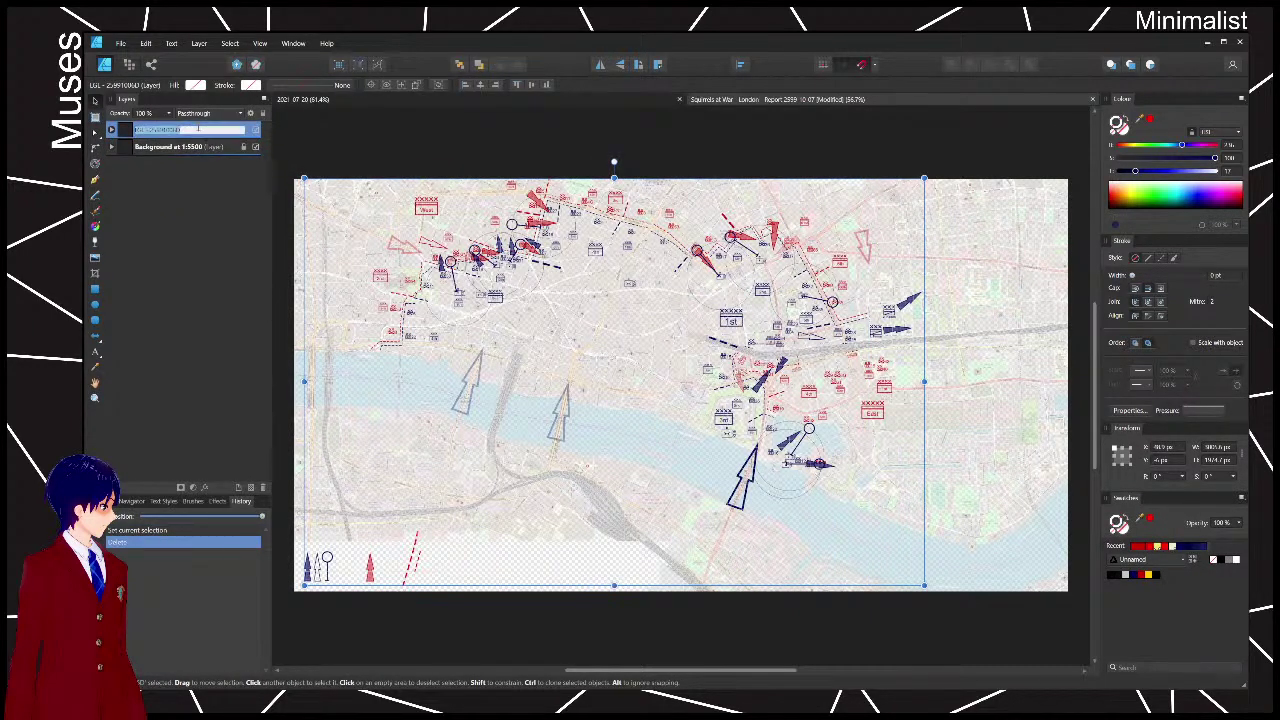
left_click(206, 130)
key("Return")
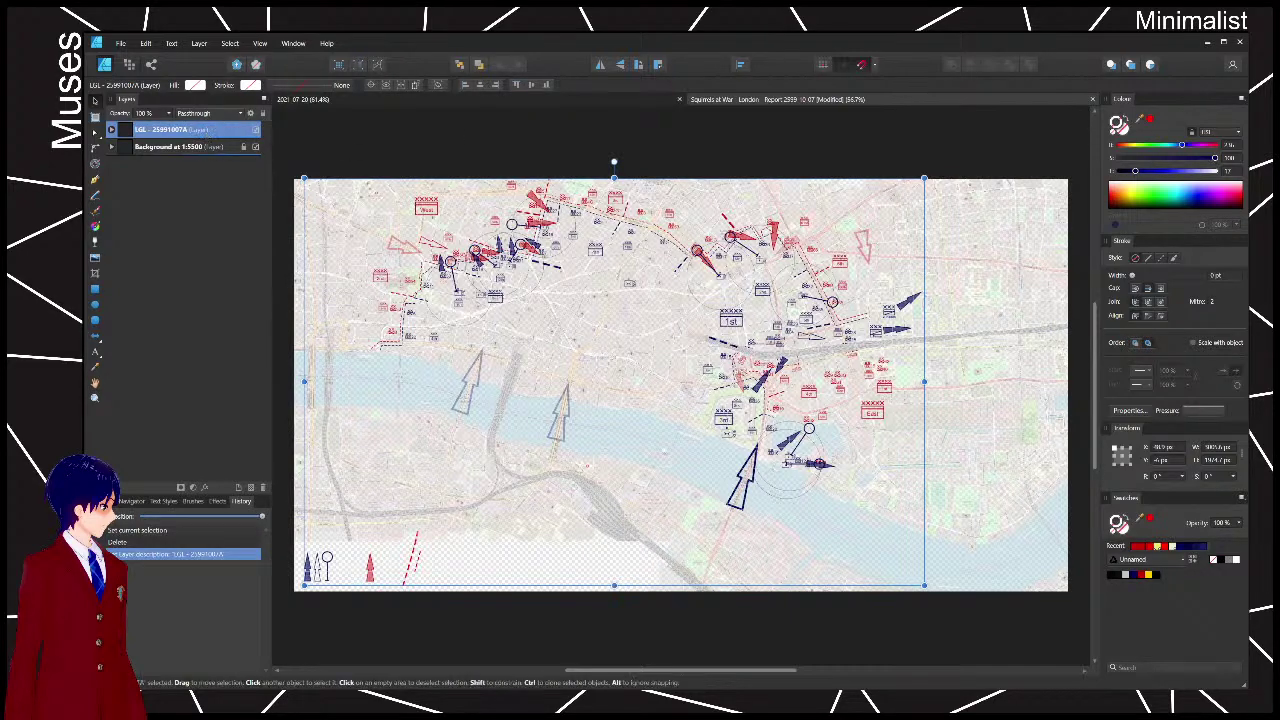
left_click(951, 354)
- Select the red 1st army symbol and the red corps and division symbols beside it, between the railway and the East headquarters
scroll(911, 396, "up", 3)
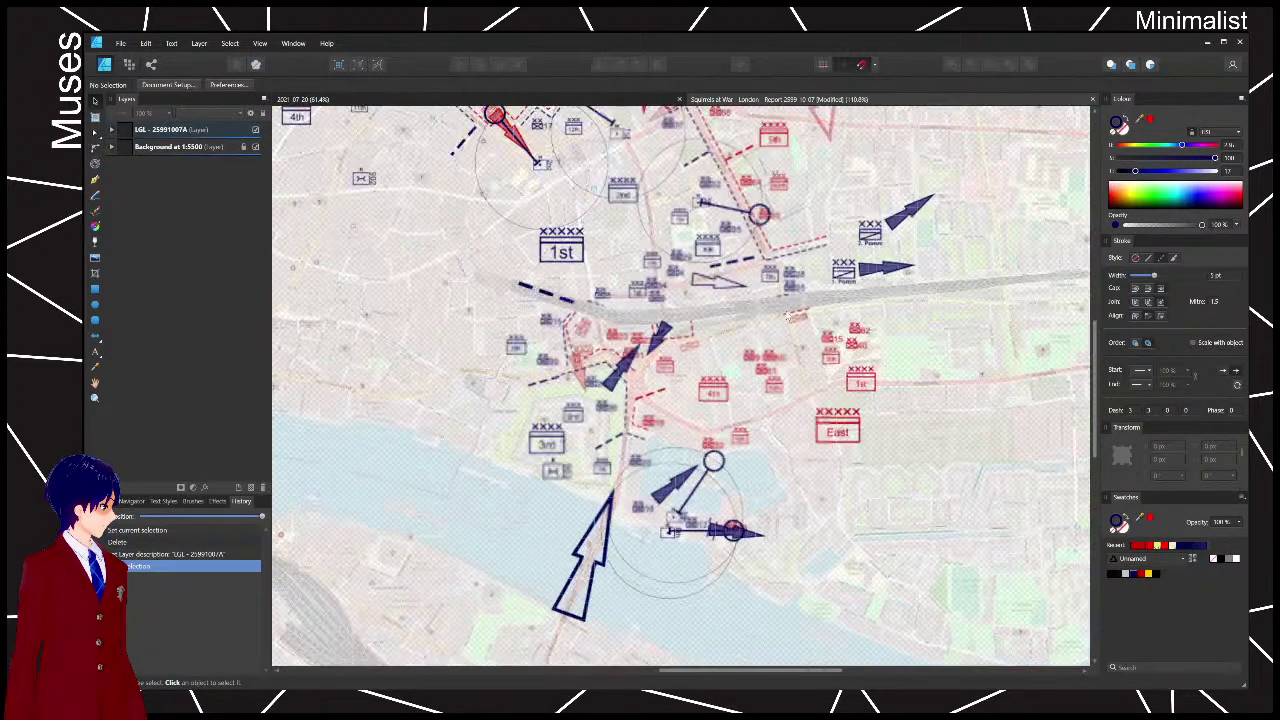
left_click_drag(911, 396, 933, 472)
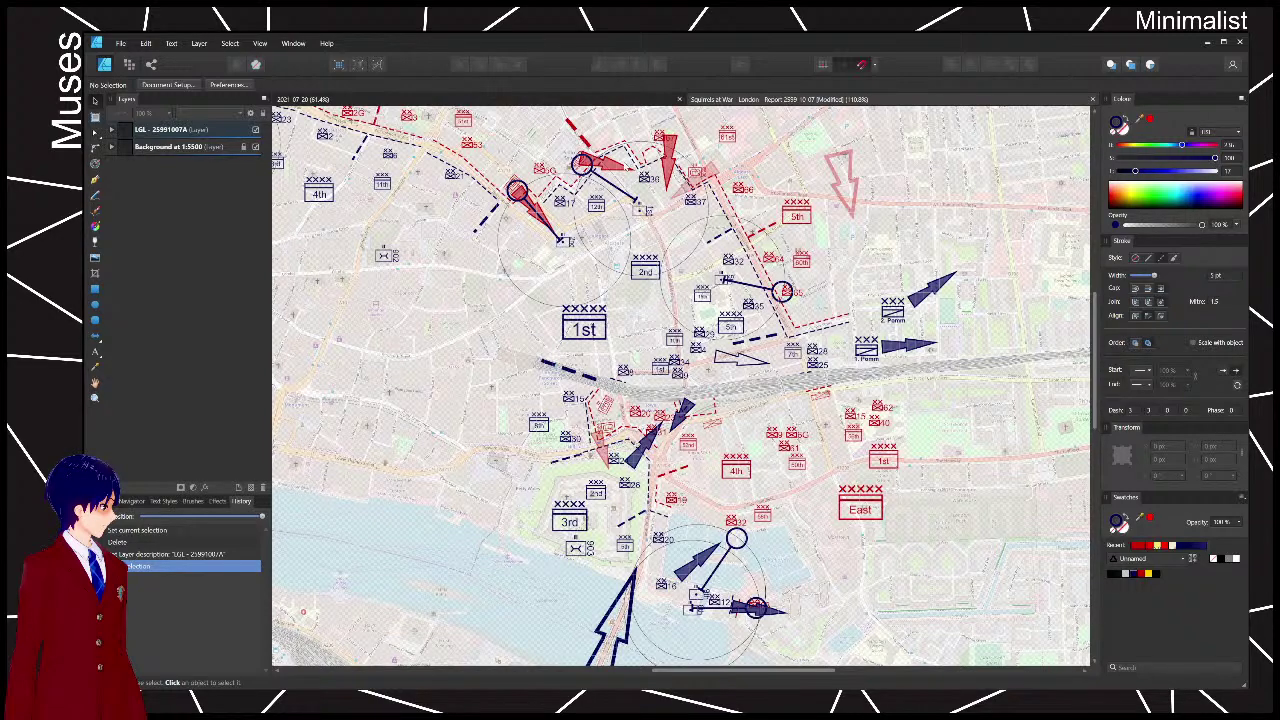
left_click_drag(957, 272, 864, 261)
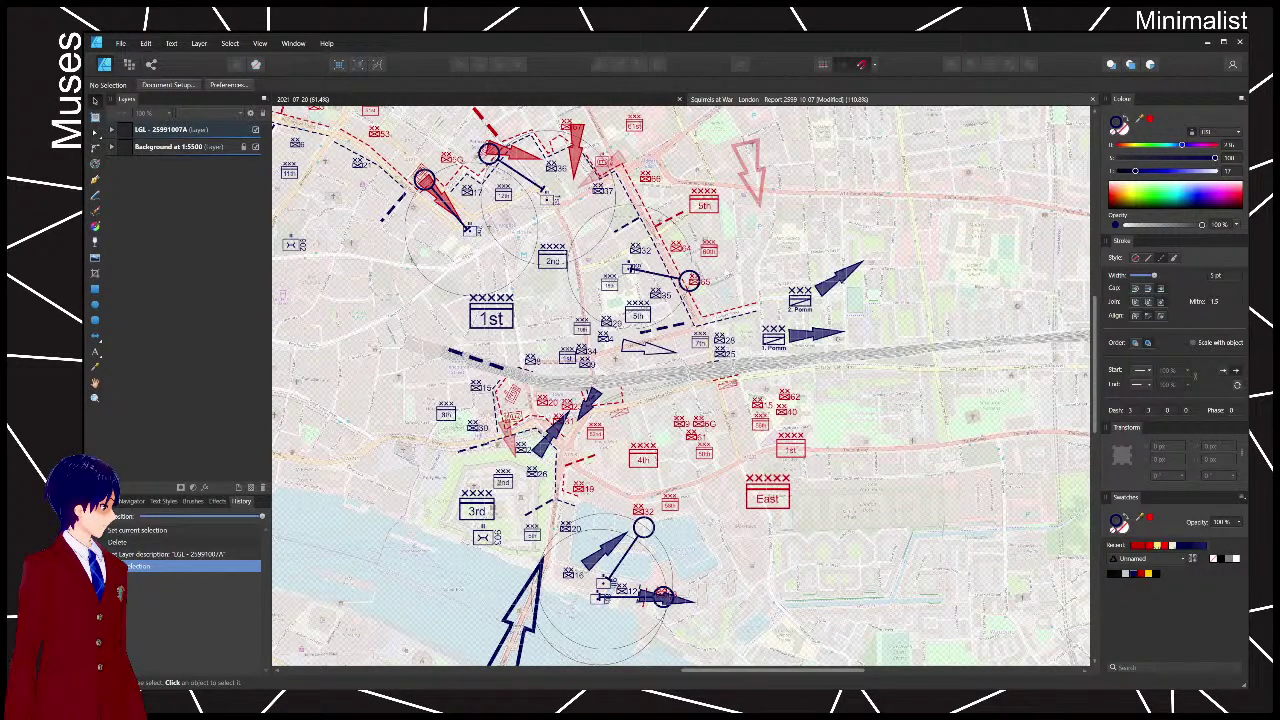
left_click_drag(412, 408, 545, 443)
left_click(901, 528)
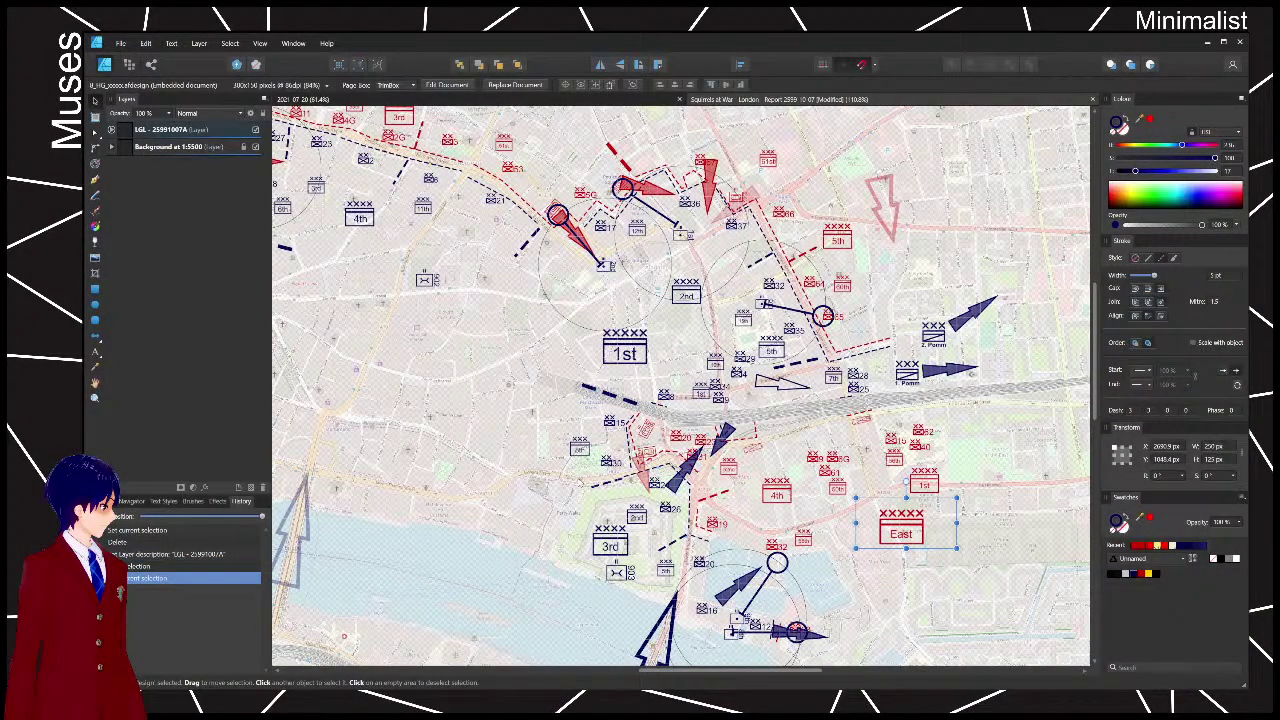
left_click_drag(905, 534, 863, 513)
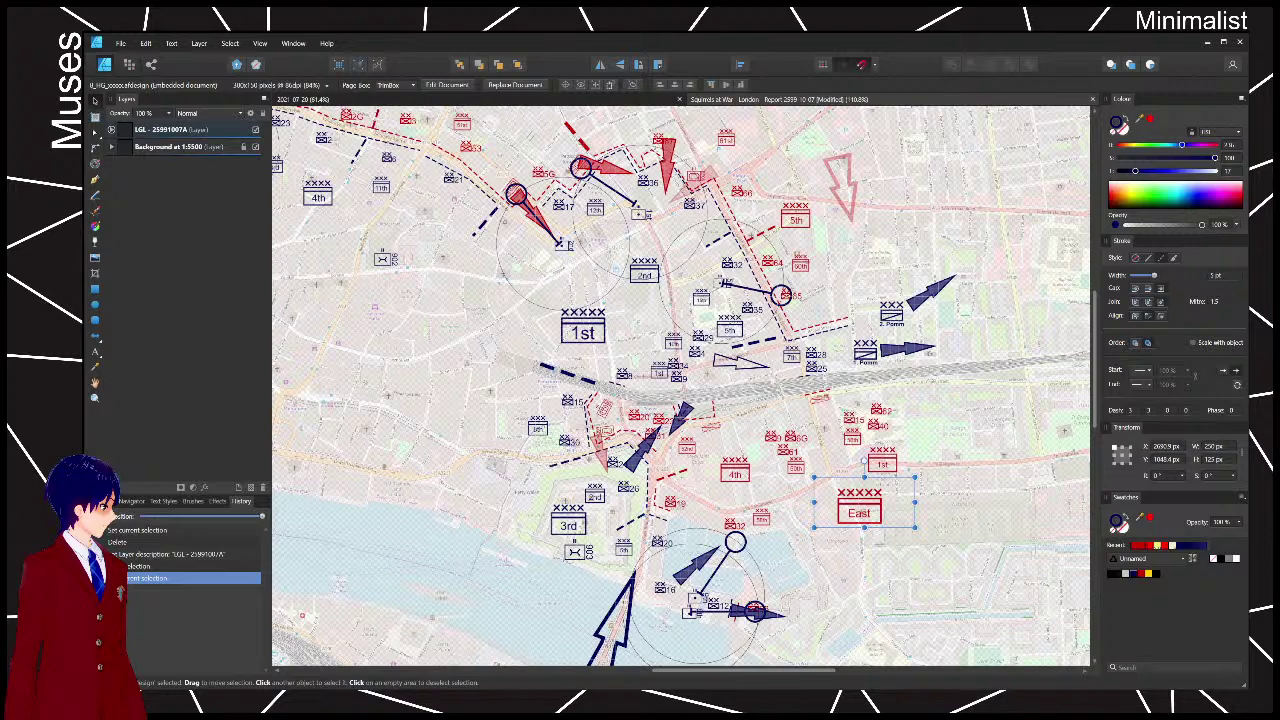
left_click_drag(779, 392, 706, 388)
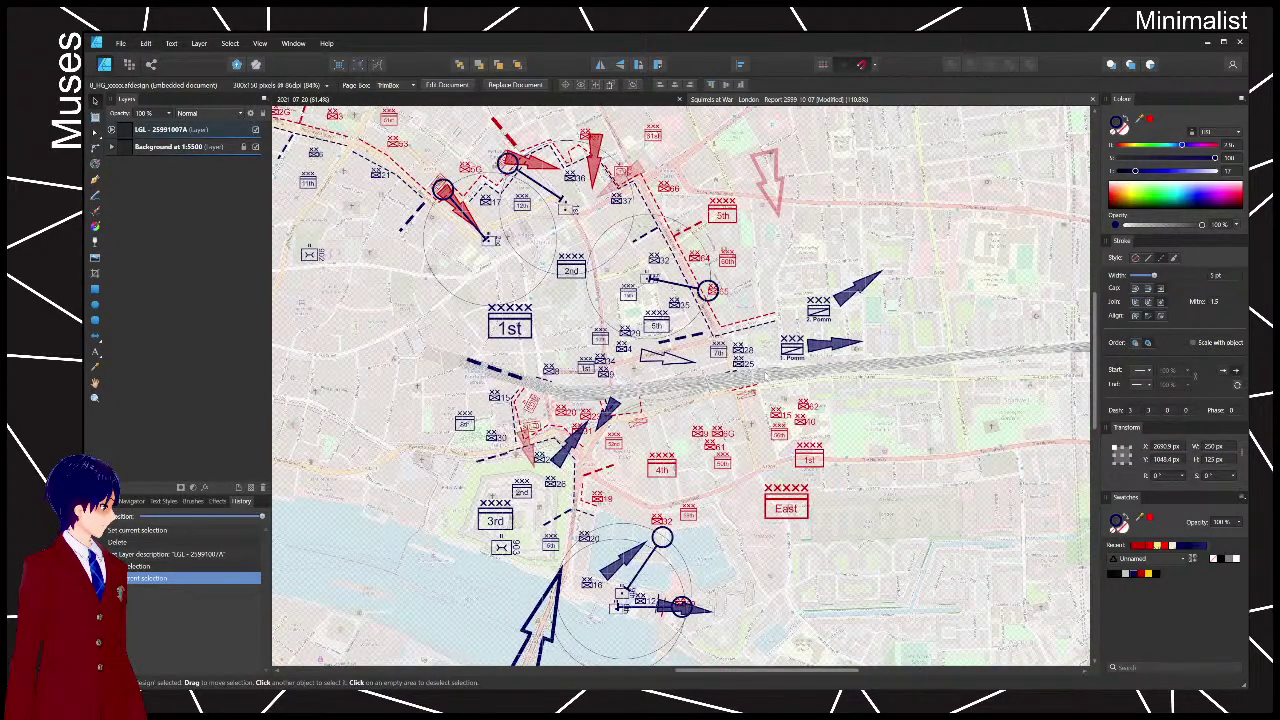
left_click_drag(664, 388, 721, 545)
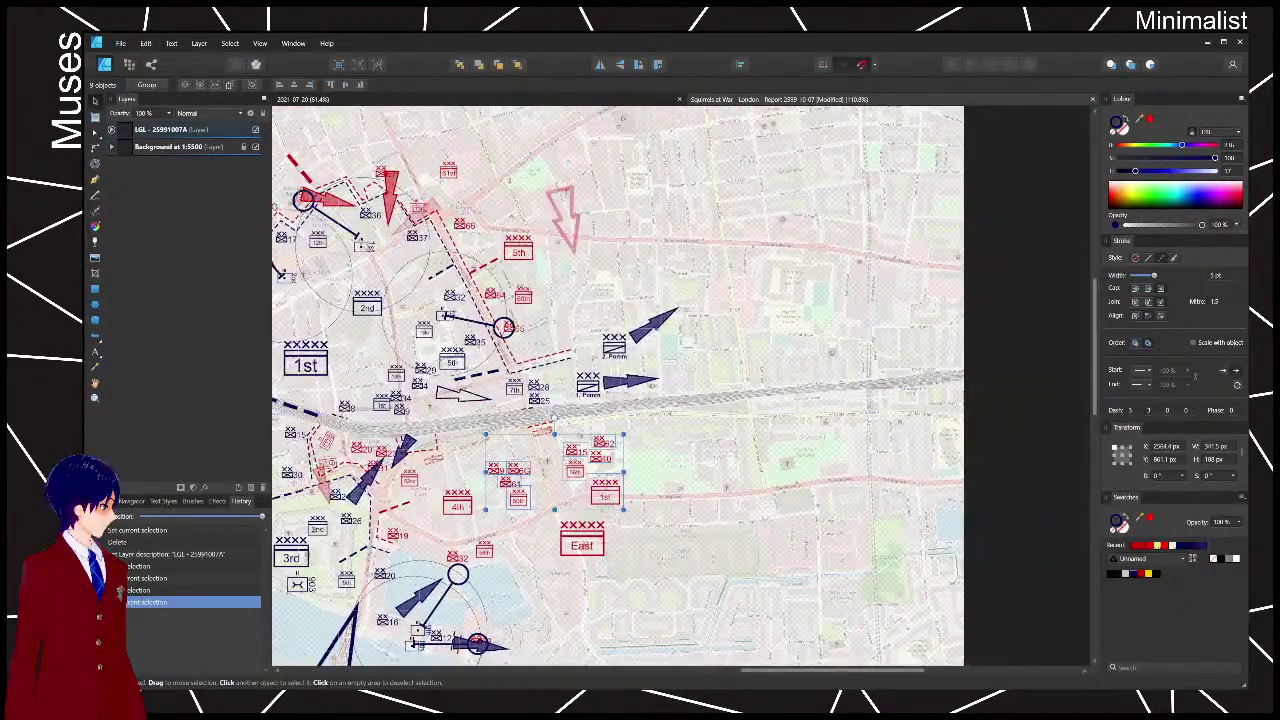